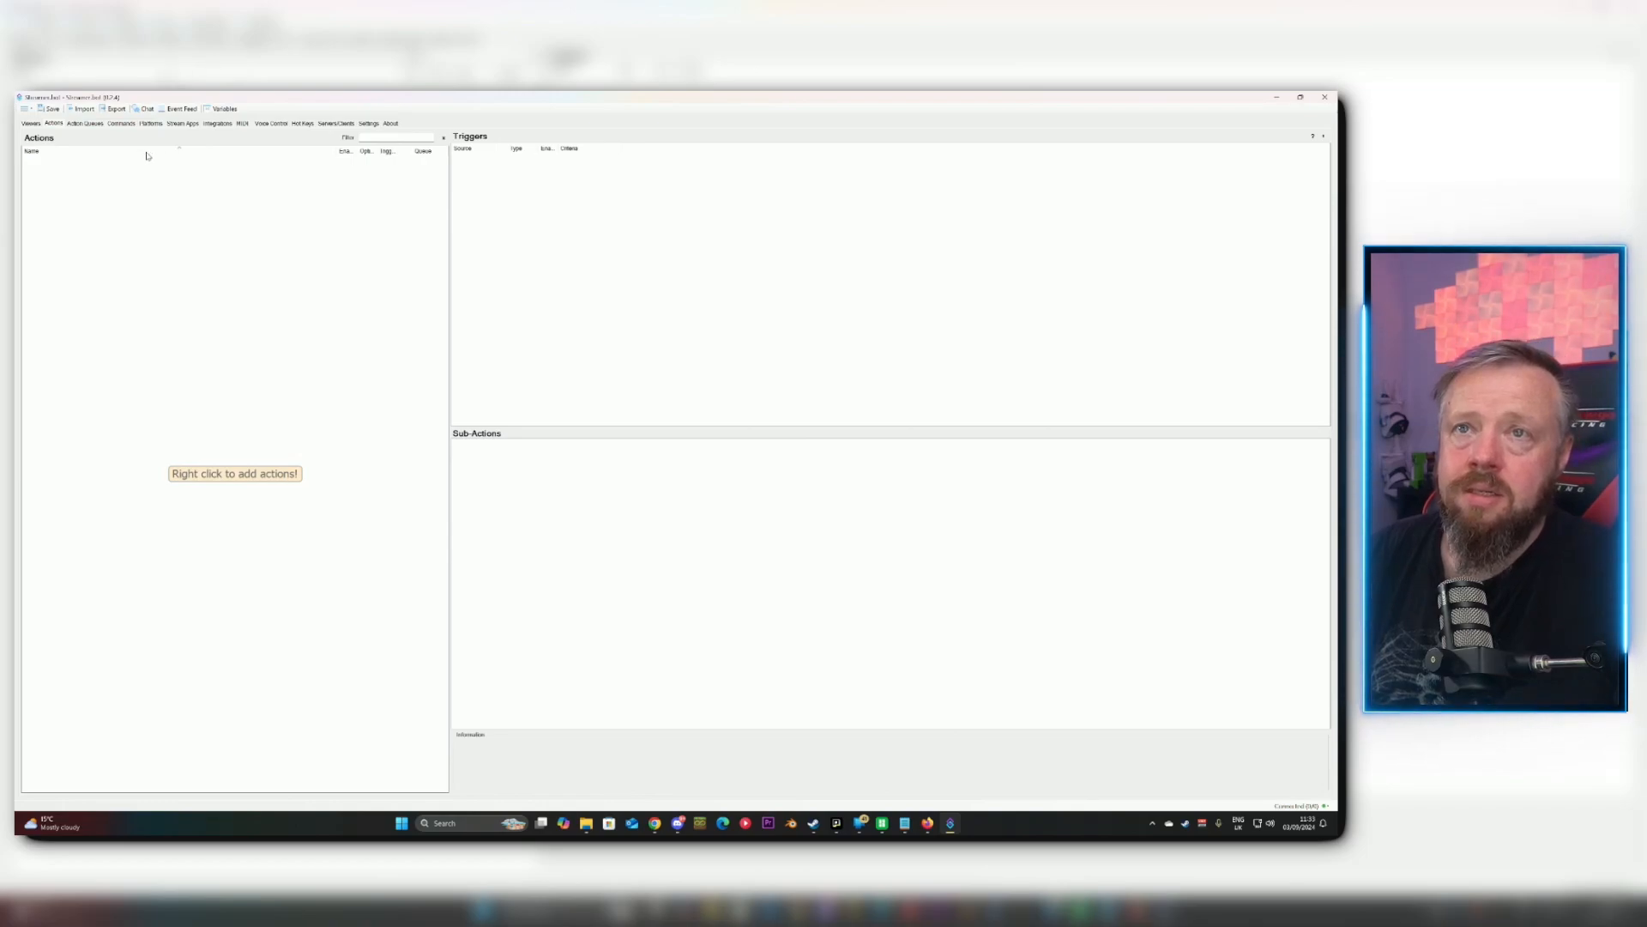
Start the Twitch login for the broadcaster account in Streamer.bot's platform account settings.
{"action": "left_click", "coordinate": [150, 123]}
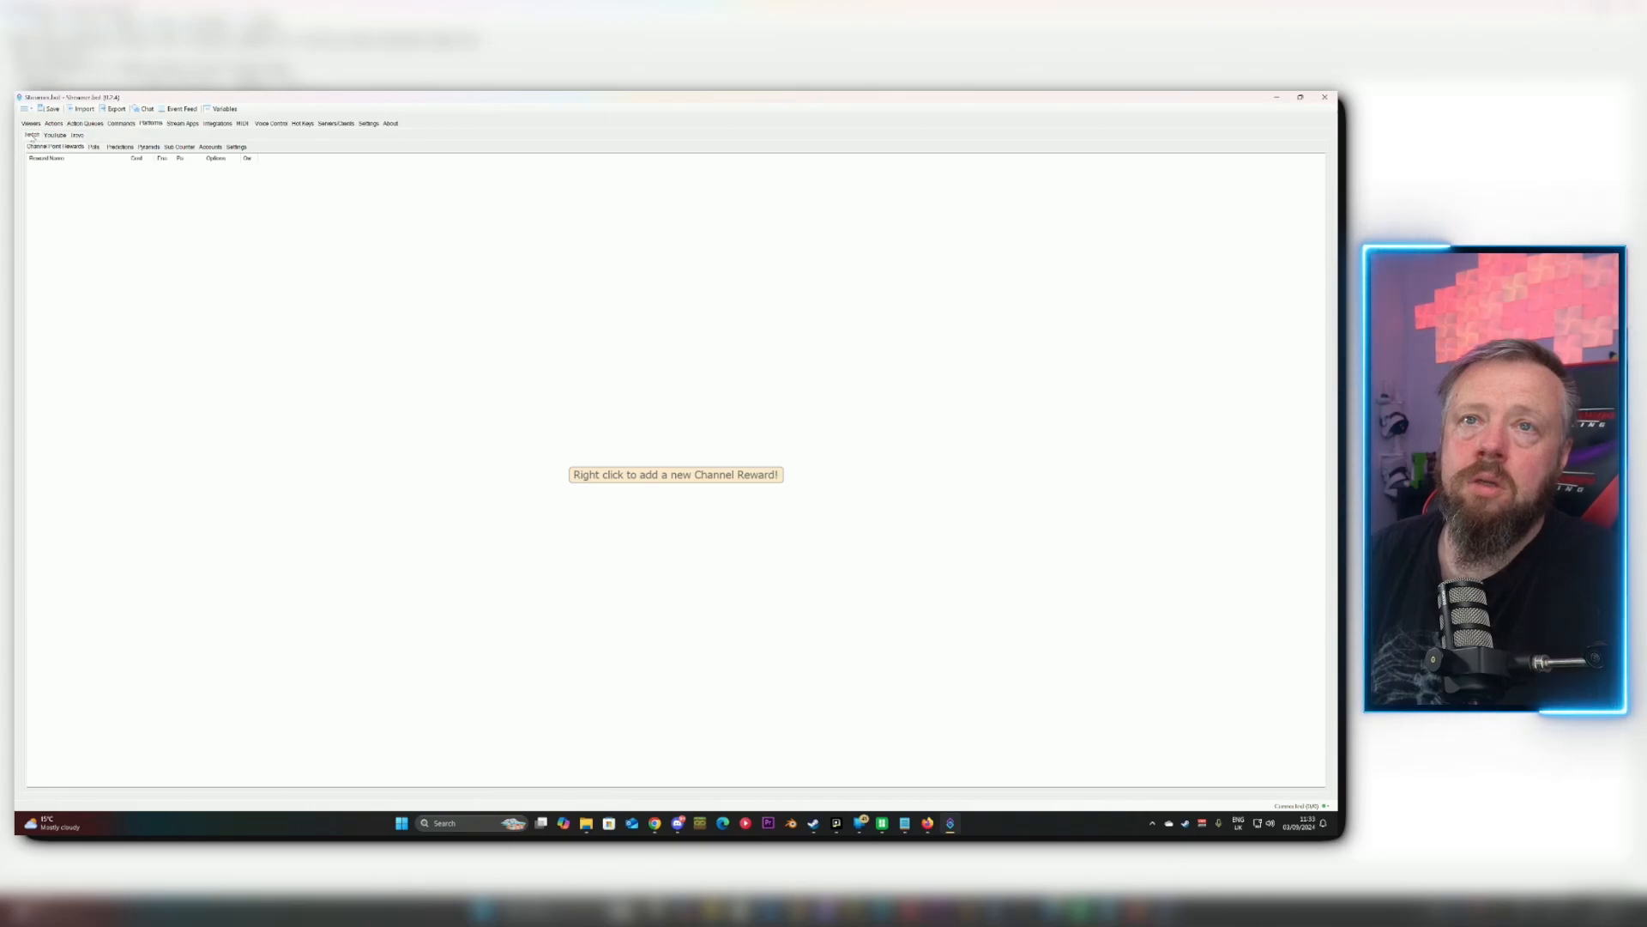
{"action": "left_click", "coordinate": [209, 147]}
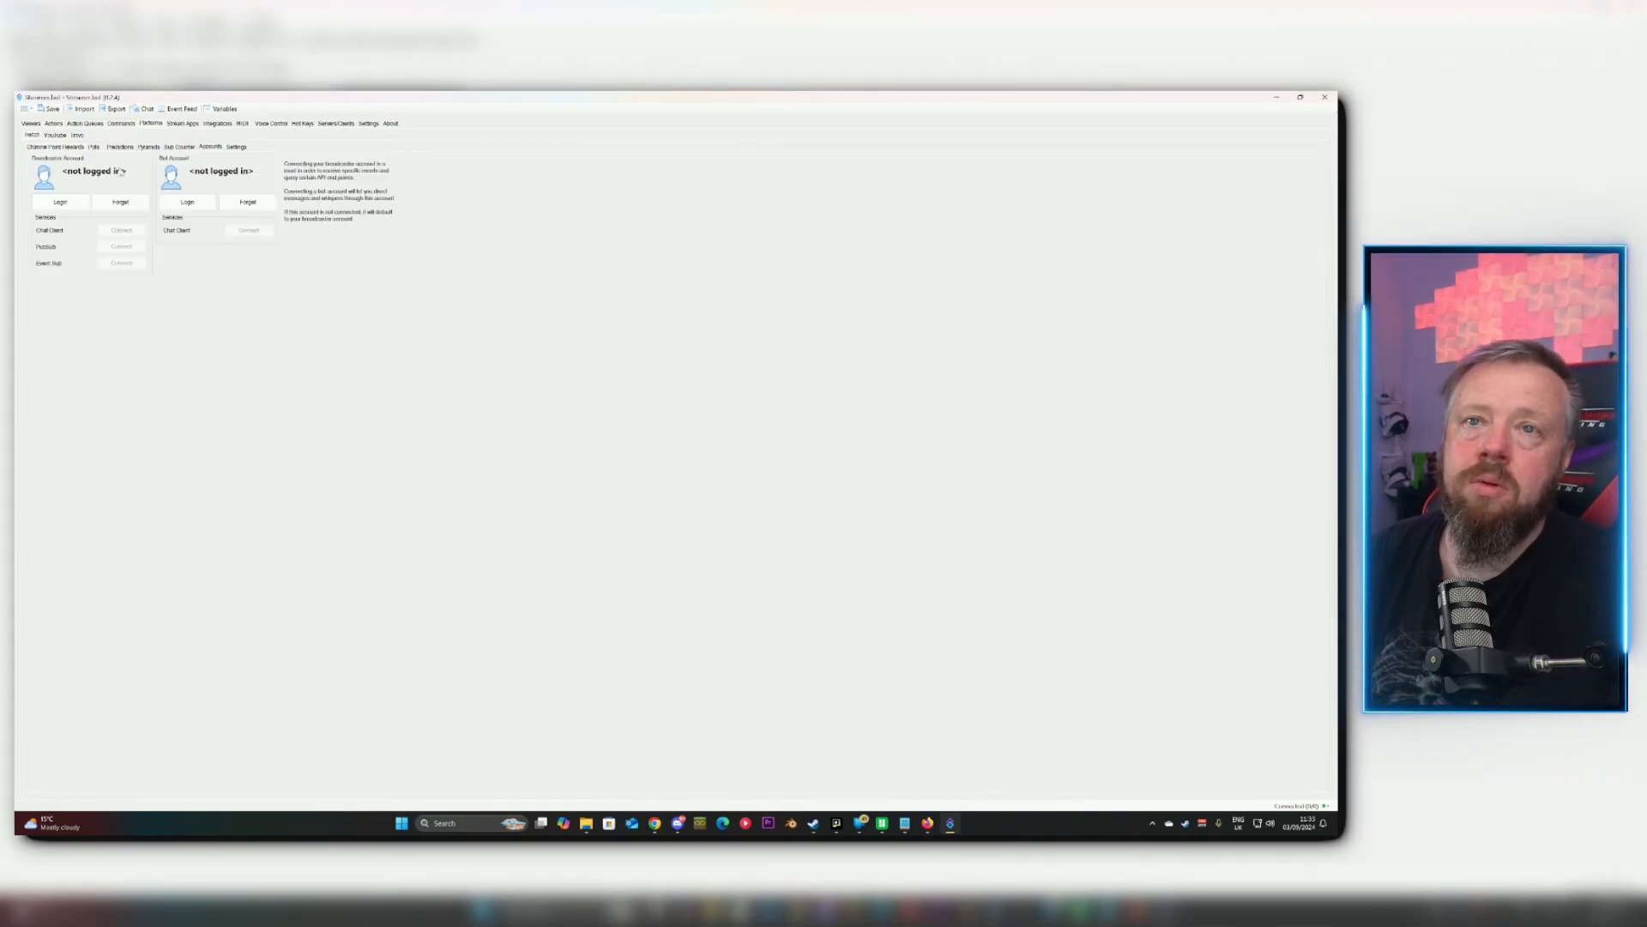
{"action": "left_click", "coordinate": [79, 204]}
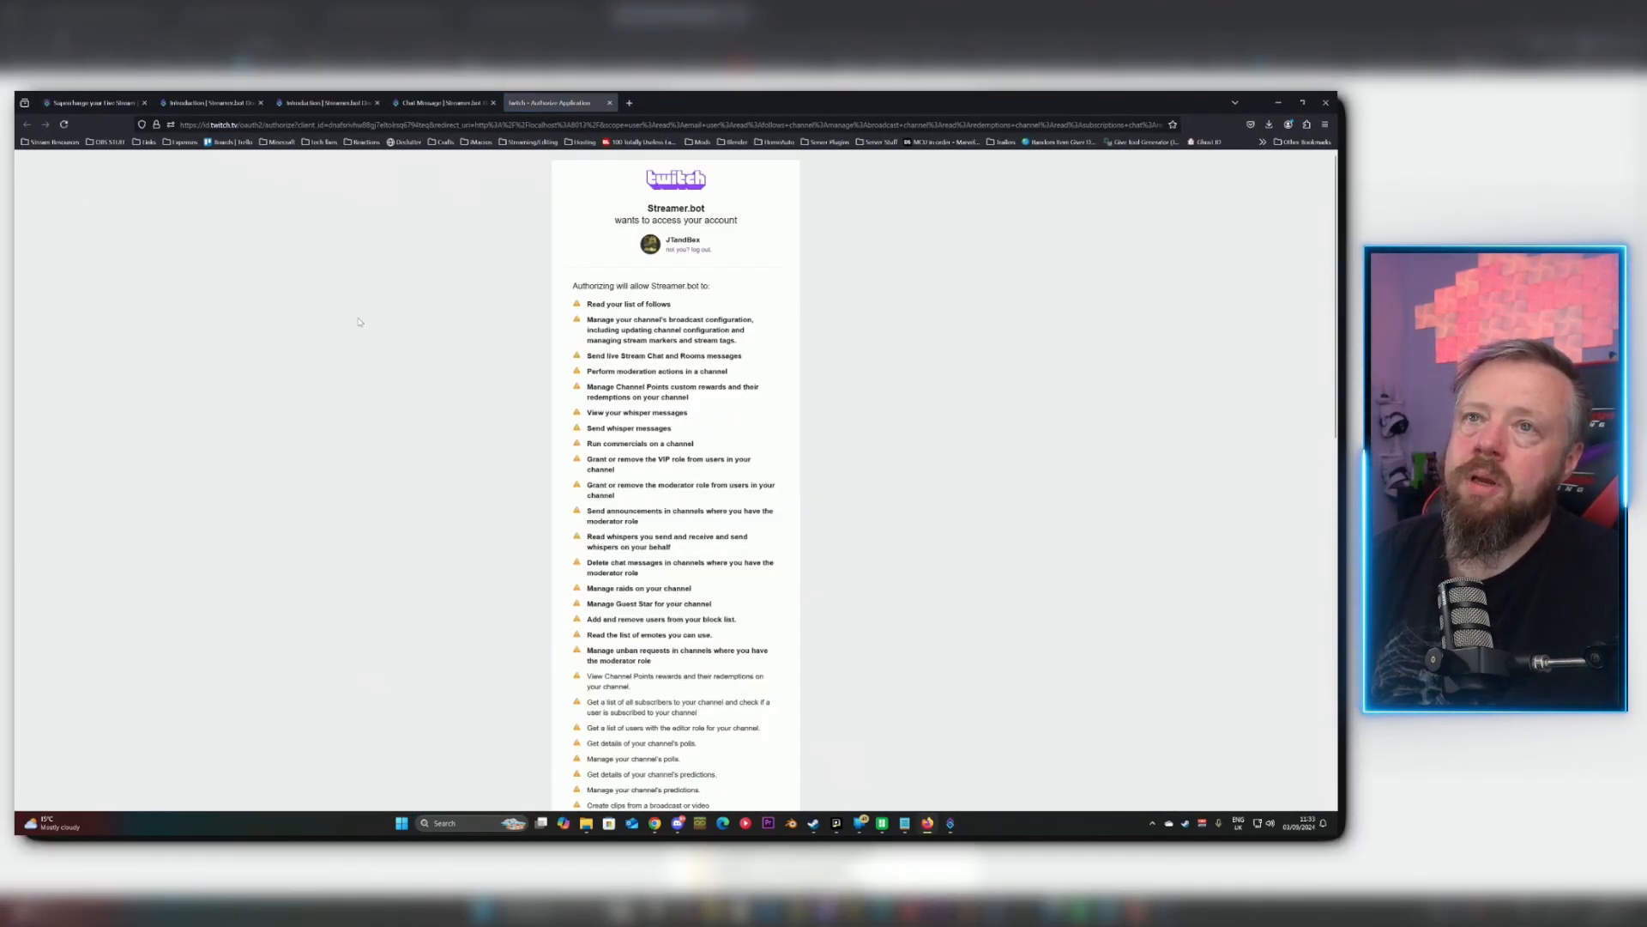
Review the requested permissions, authorize Streamer.bot to access the Twitch account, and return to Streamer.bot.
{"action": "scroll", "coordinate": [435, 390], "scroll_direction": "down", "scroll_amount": 2}
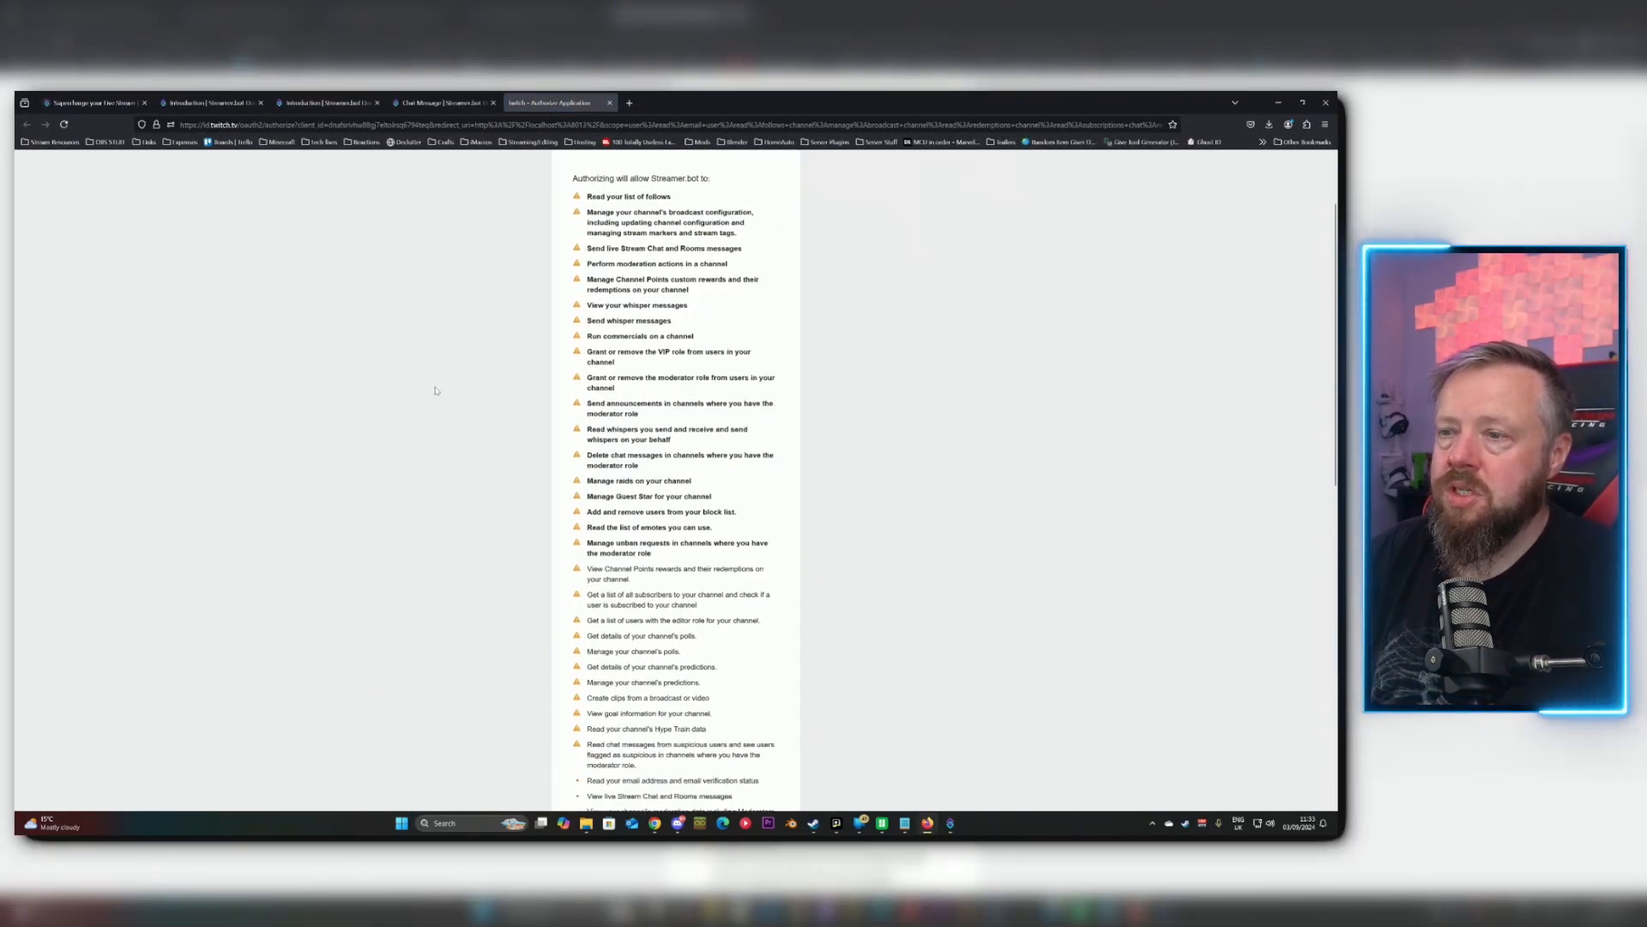
{"action": "scroll", "coordinate": [438, 389], "scroll_direction": "up", "scroll_amount": 1}
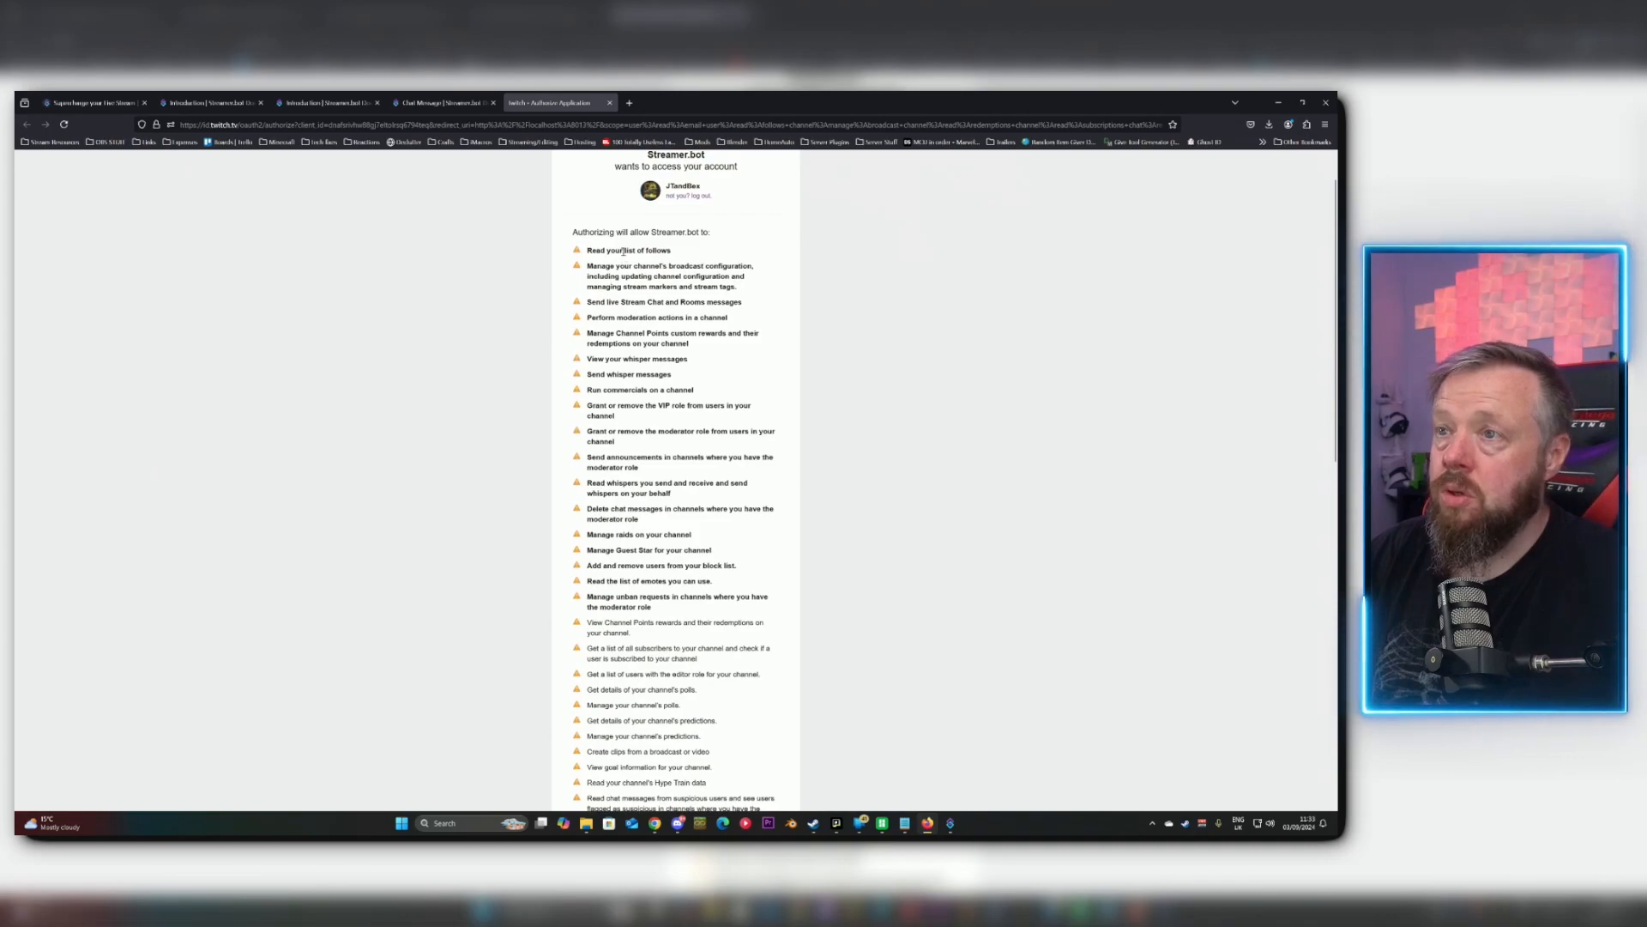
{"action": "scroll", "coordinate": [614, 482], "scroll_direction": "down", "scroll_amount": 2}
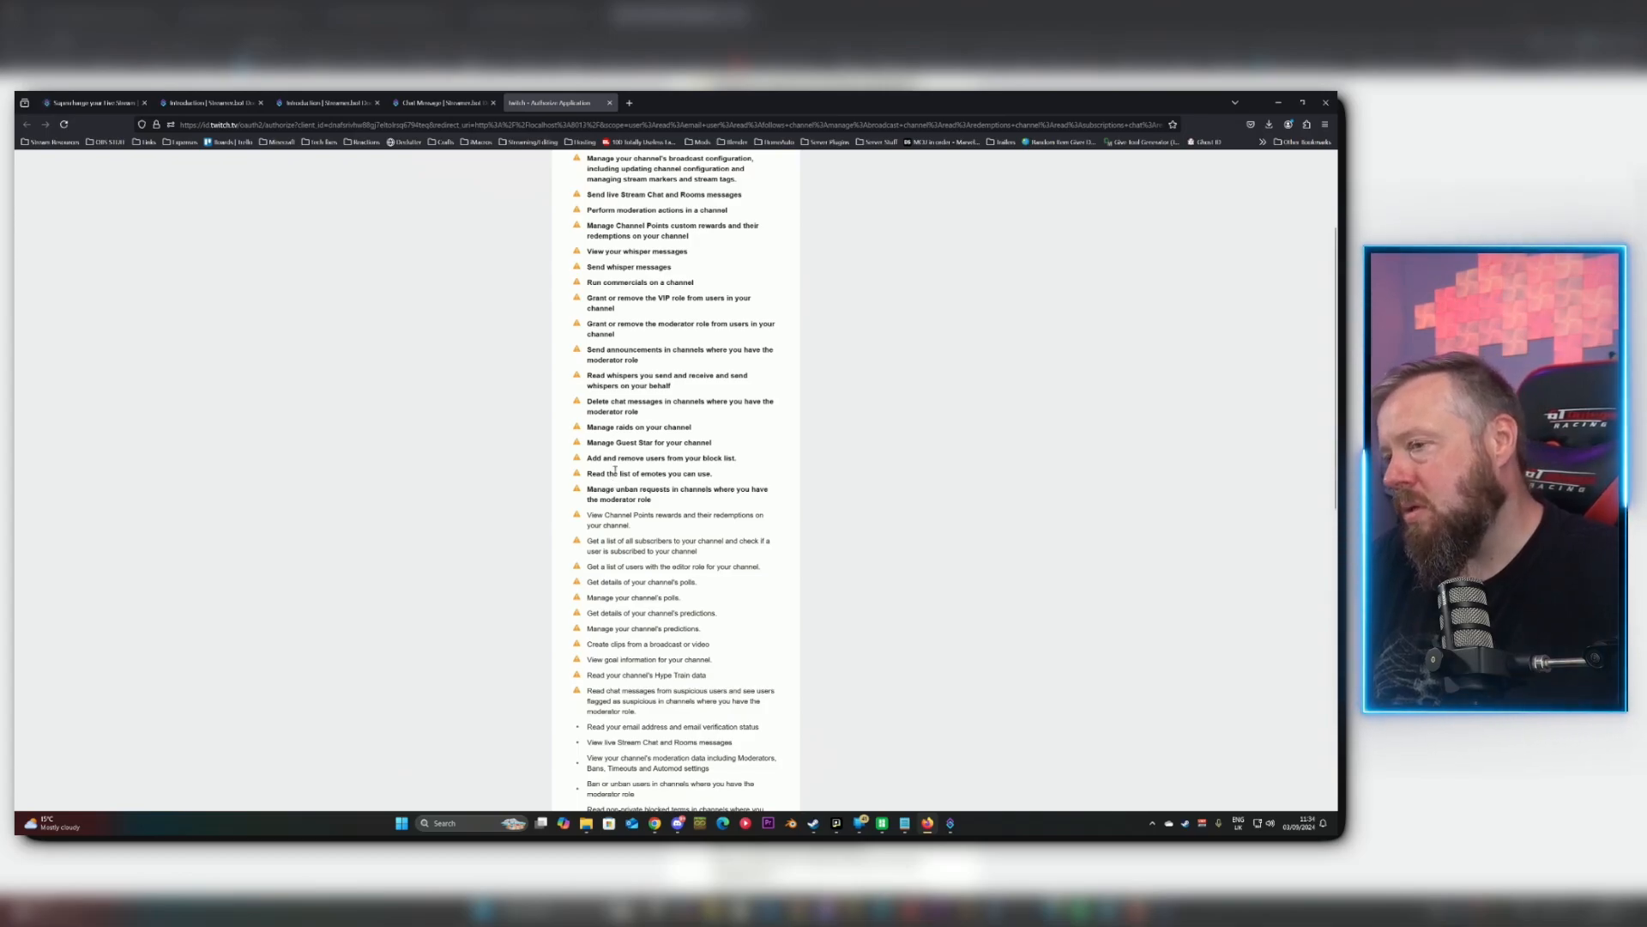
{"action": "scroll", "coordinate": [615, 470], "scroll_direction": "down", "scroll_amount": 1}
{"action": "scroll", "coordinate": [615, 471], "scroll_direction": "down", "scroll_amount": 1}
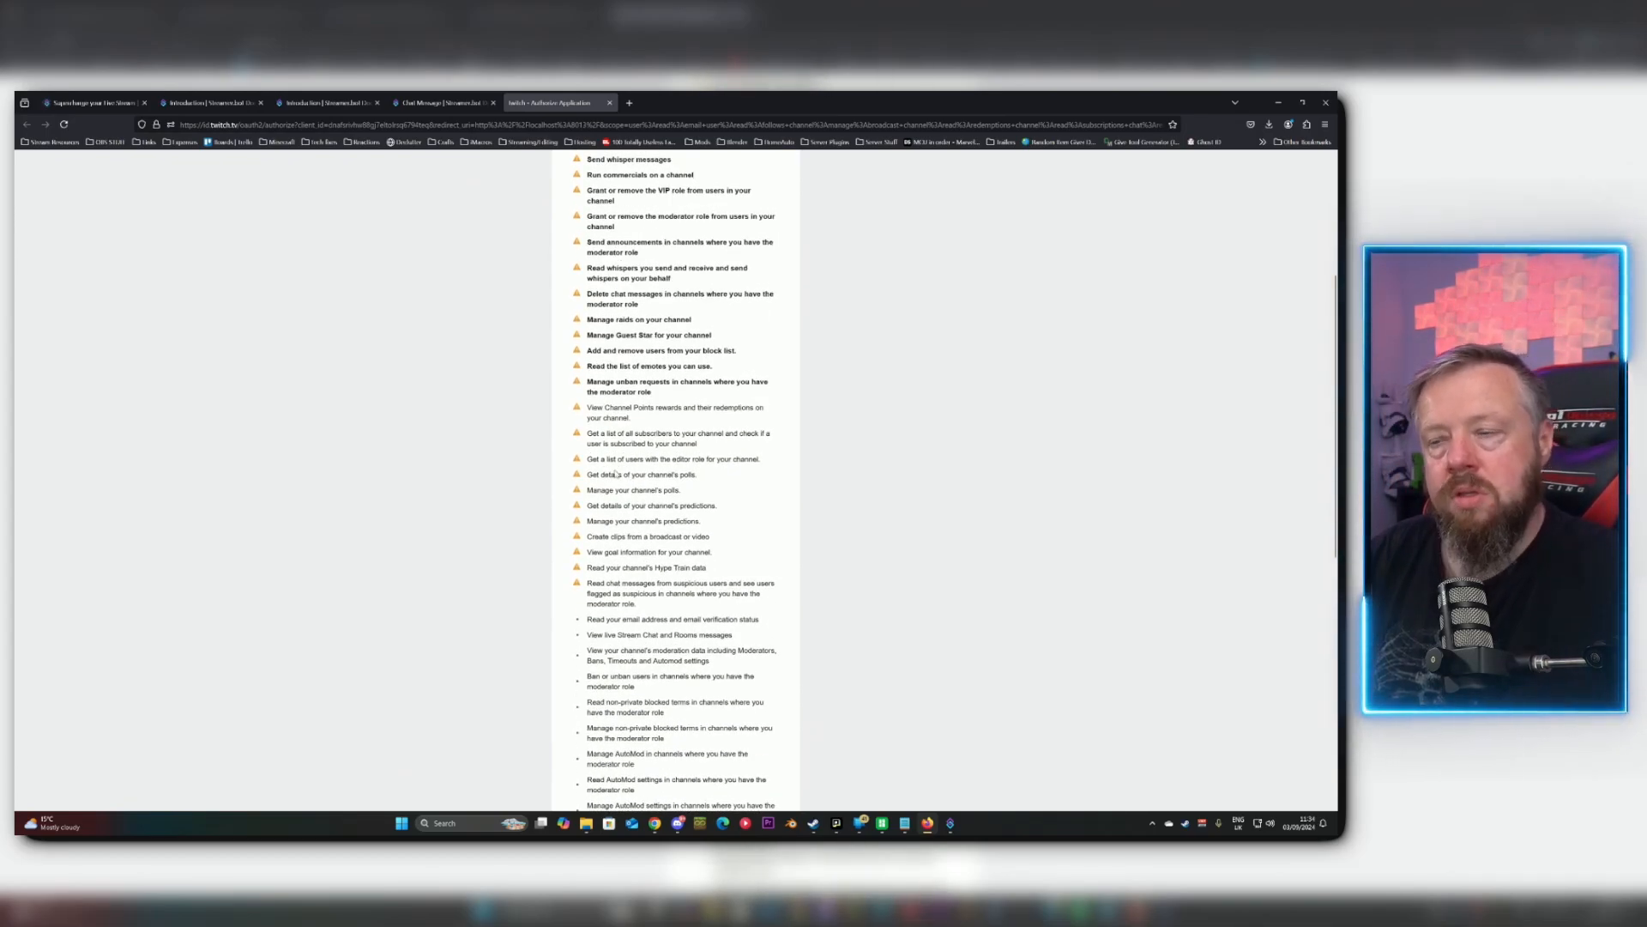
{"action": "scroll", "coordinate": [615, 472], "scroll_direction": "down", "scroll_amount": 1}
{"action": "scroll", "coordinate": [615, 470], "scroll_direction": "down", "scroll_amount": 5}
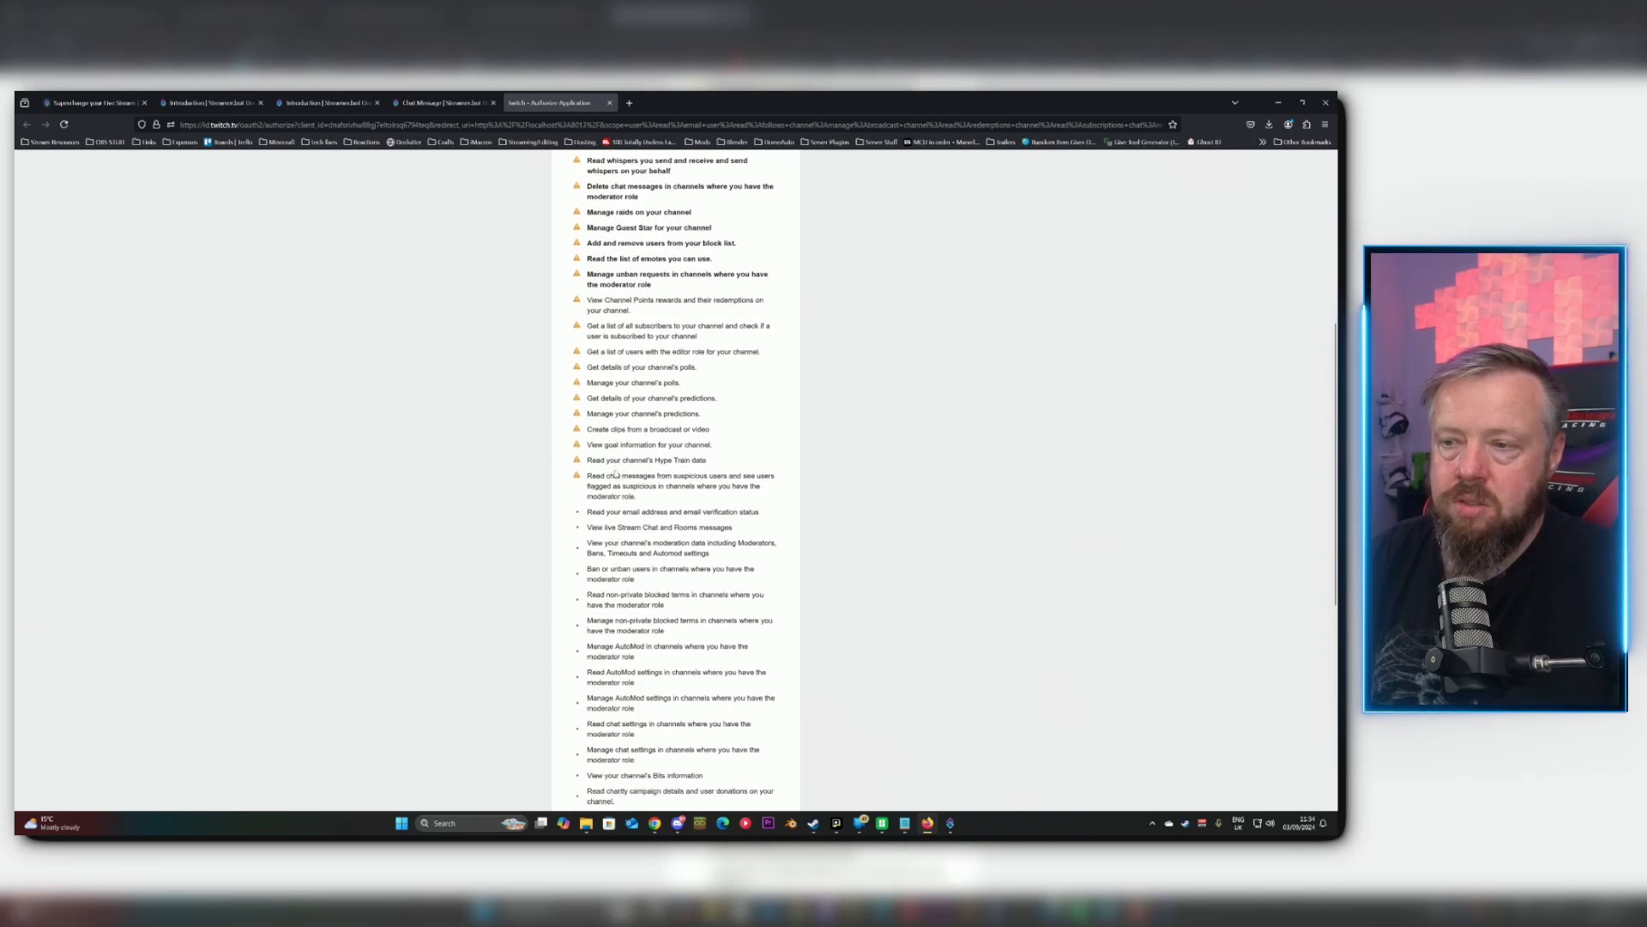
{"action": "scroll", "coordinate": [615, 470], "scroll_direction": "down", "scroll_amount": 4}
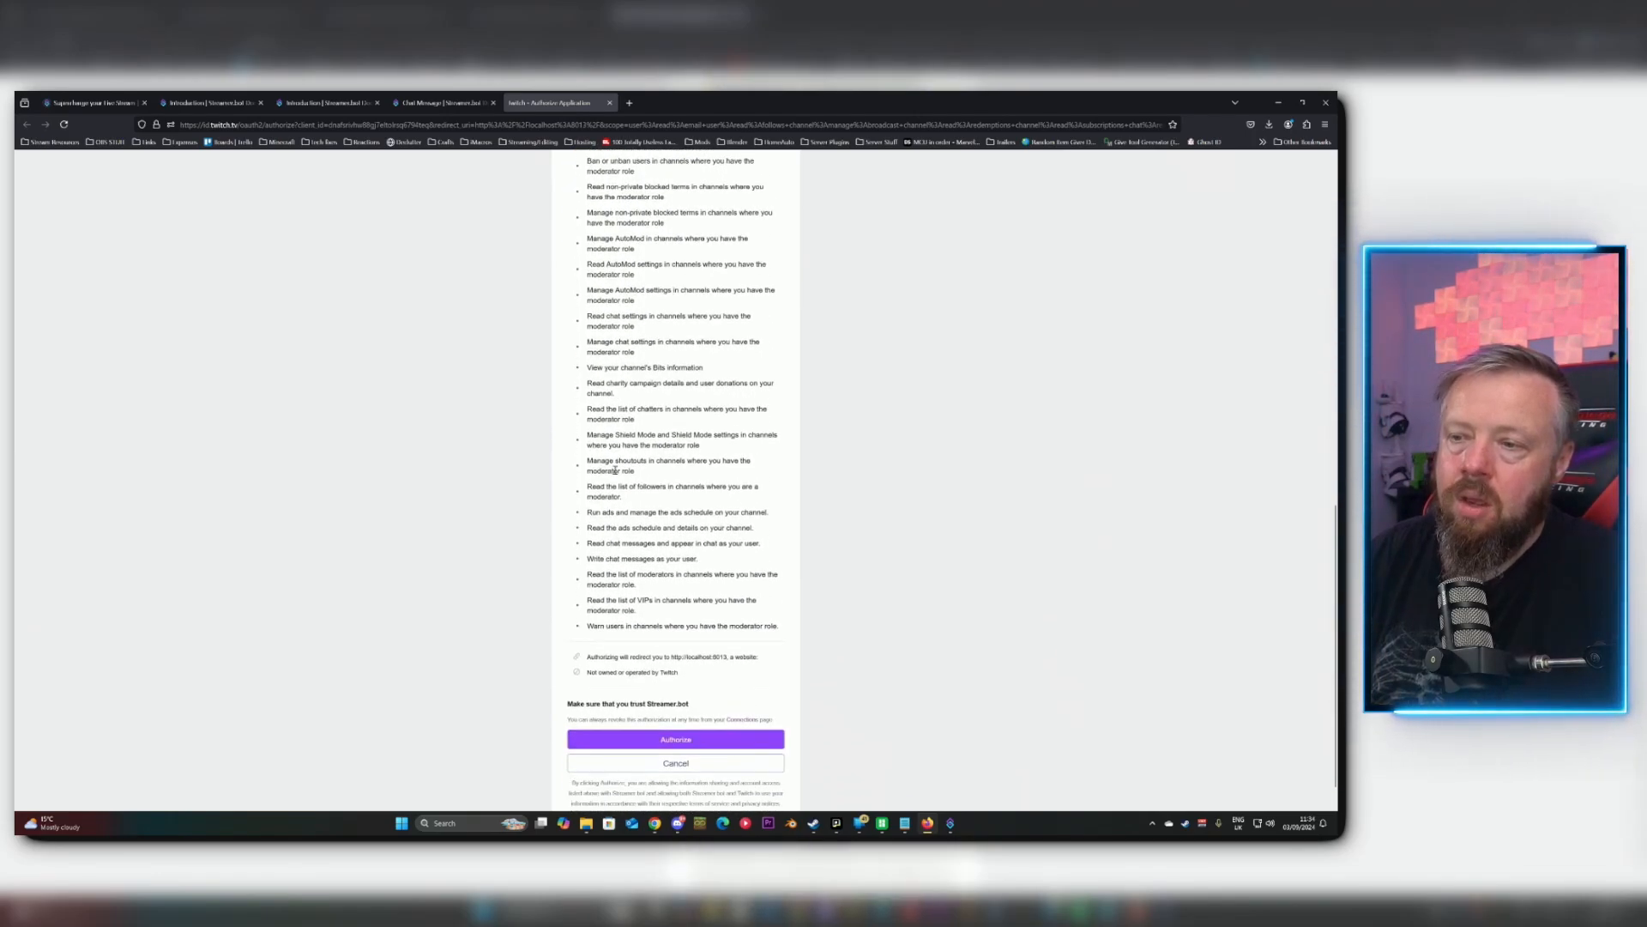
{"action": "left_click", "coordinate": [672, 702]}
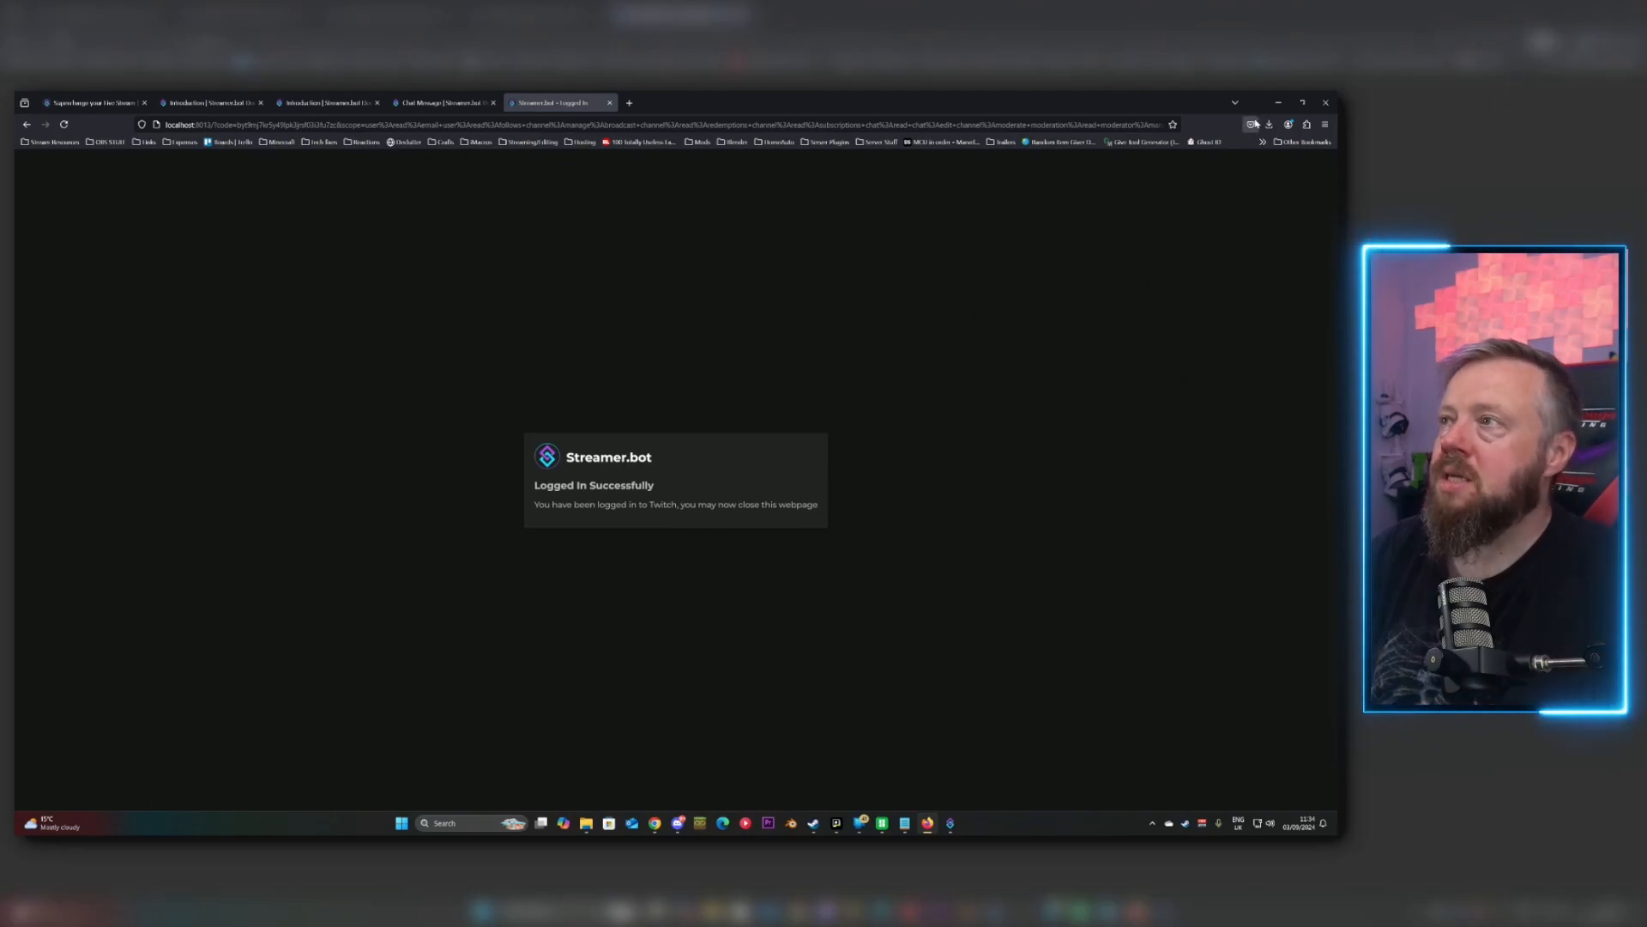
{"action": "left_click", "coordinate": [1279, 102]}
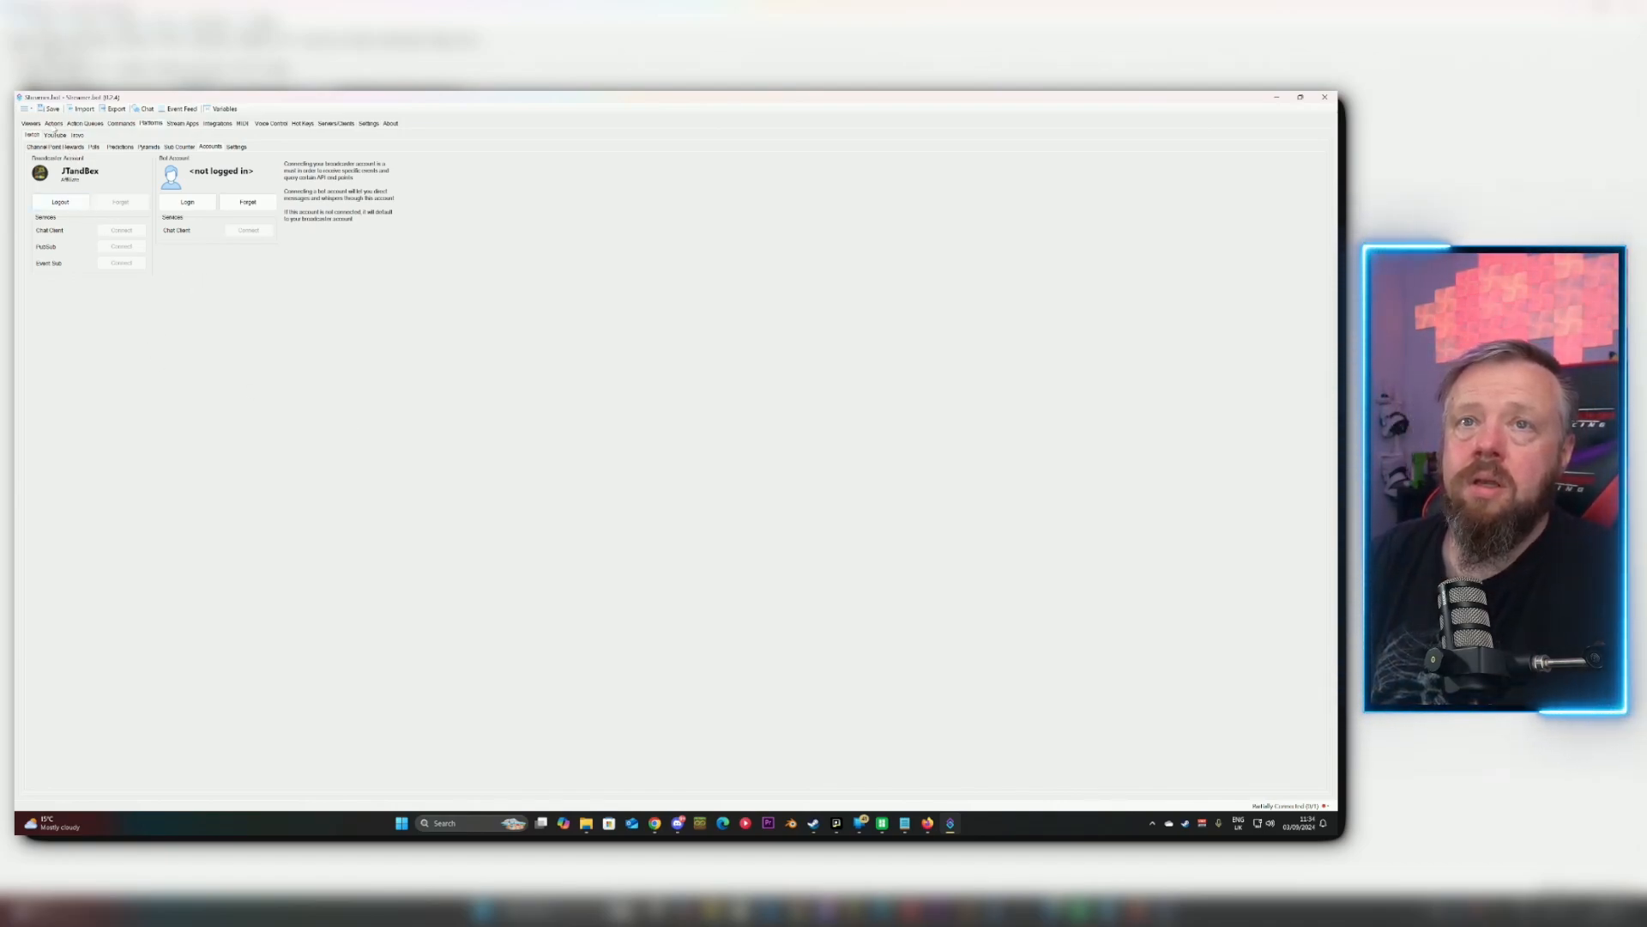
Add a new action named Hello to the actions list.
{"action": "left_click", "coordinate": [54, 126]}
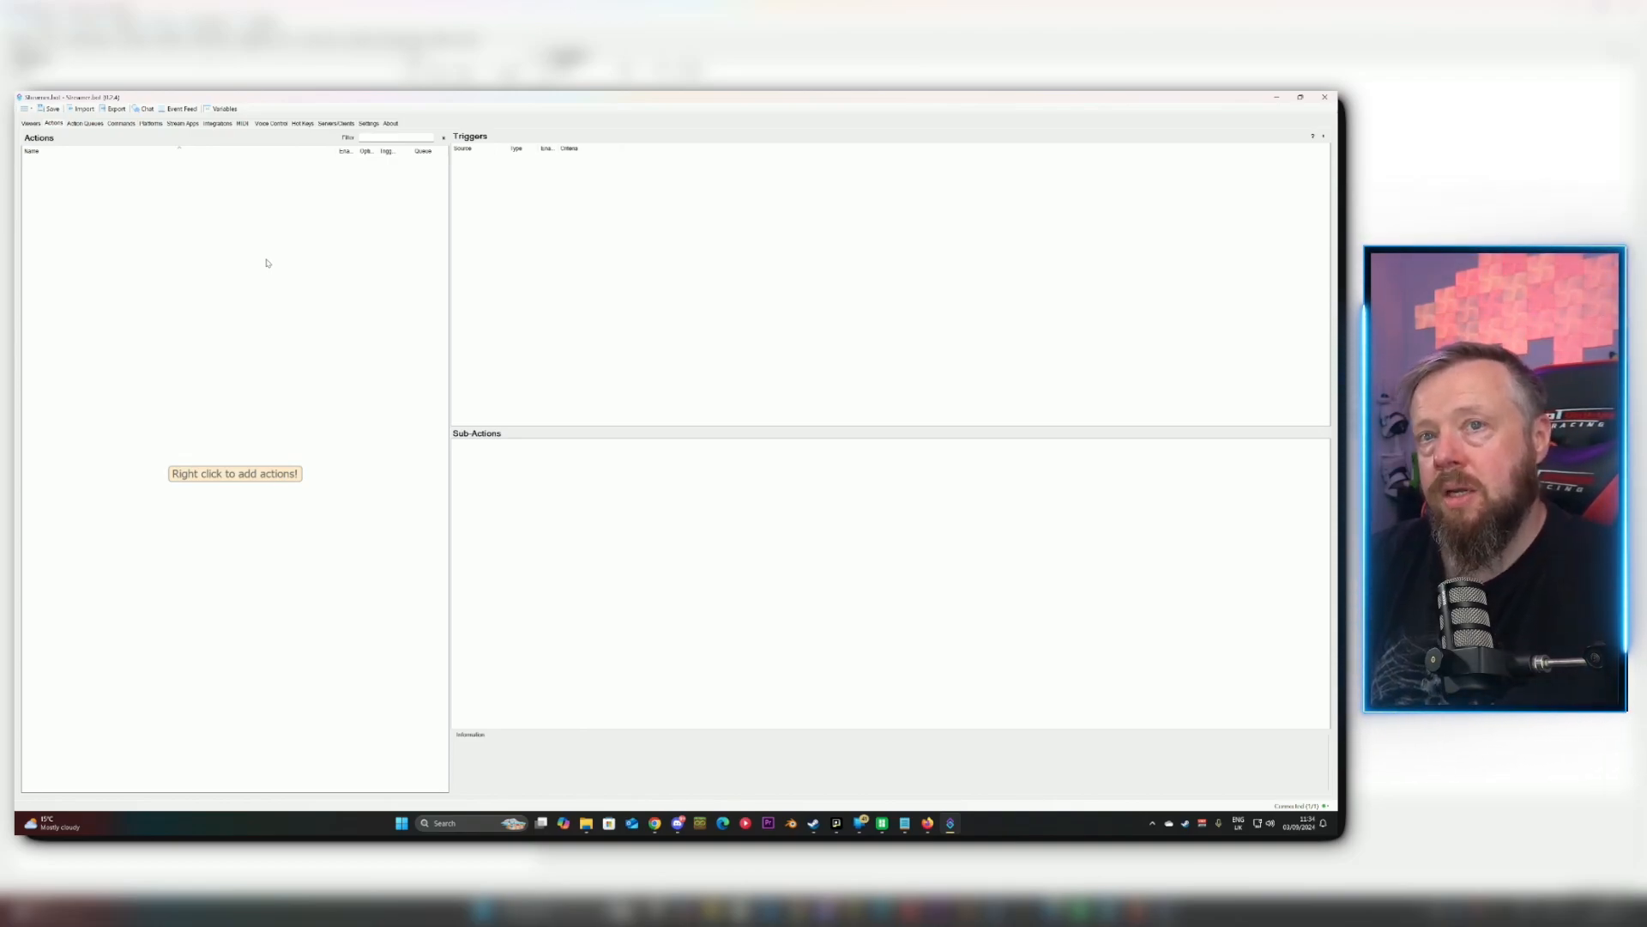
{"action": "right_click", "coordinate": [267, 262]}
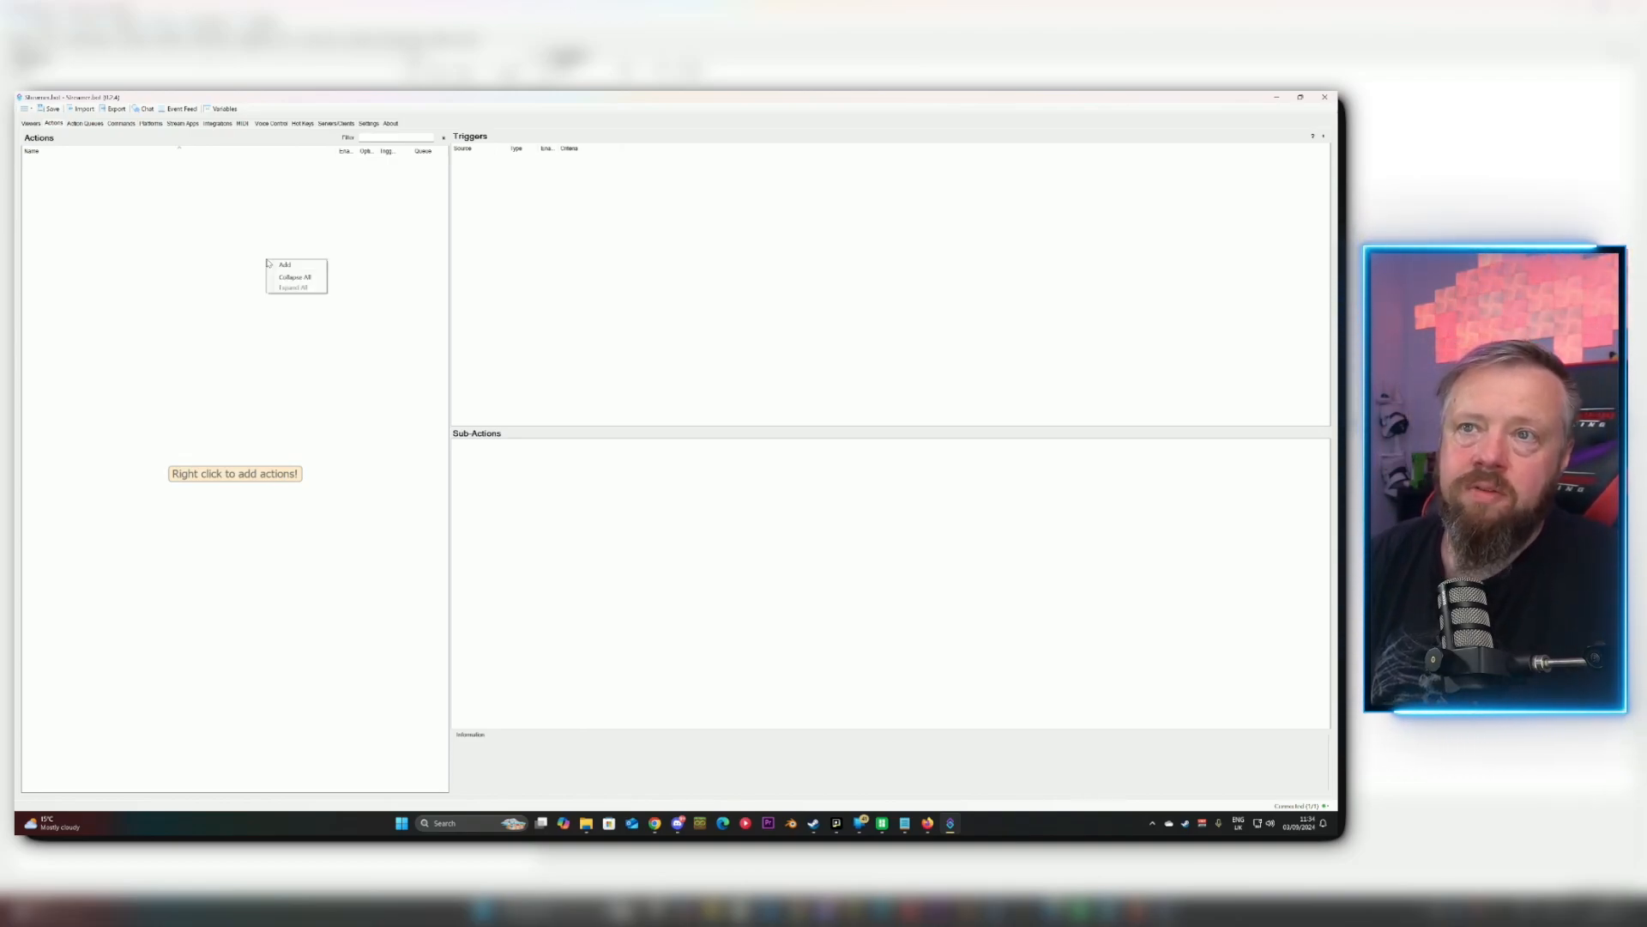
{"action": "left_click", "coordinate": [285, 264]}
{"action": "type", "text": "Hello"}
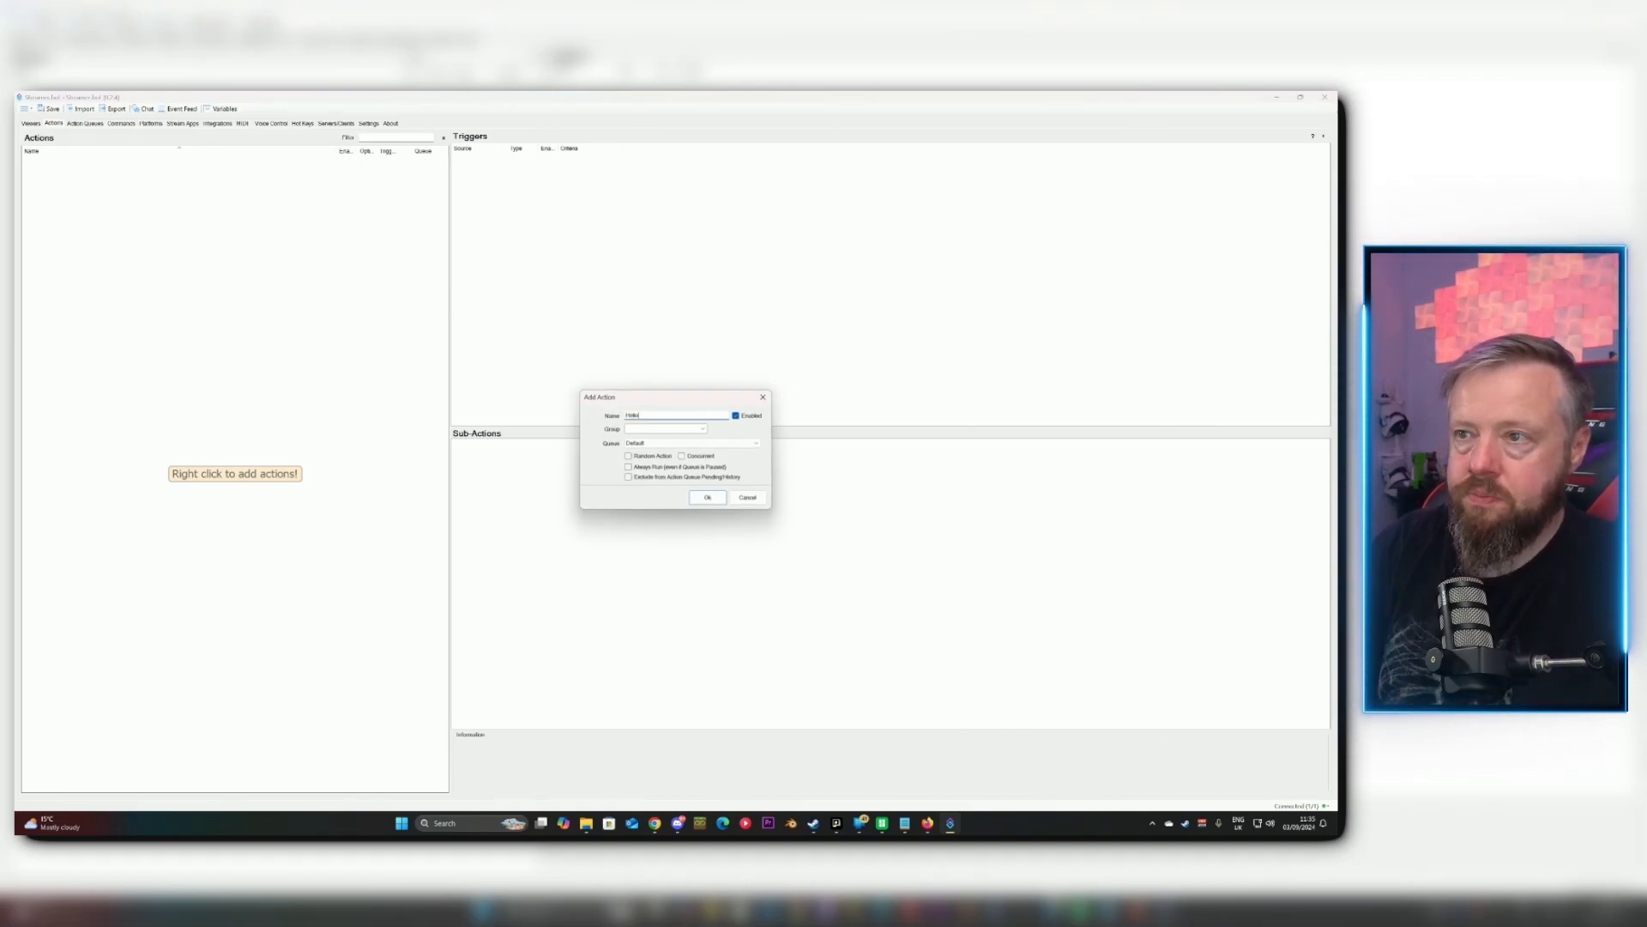
{"action": "key", "text": "Return"}
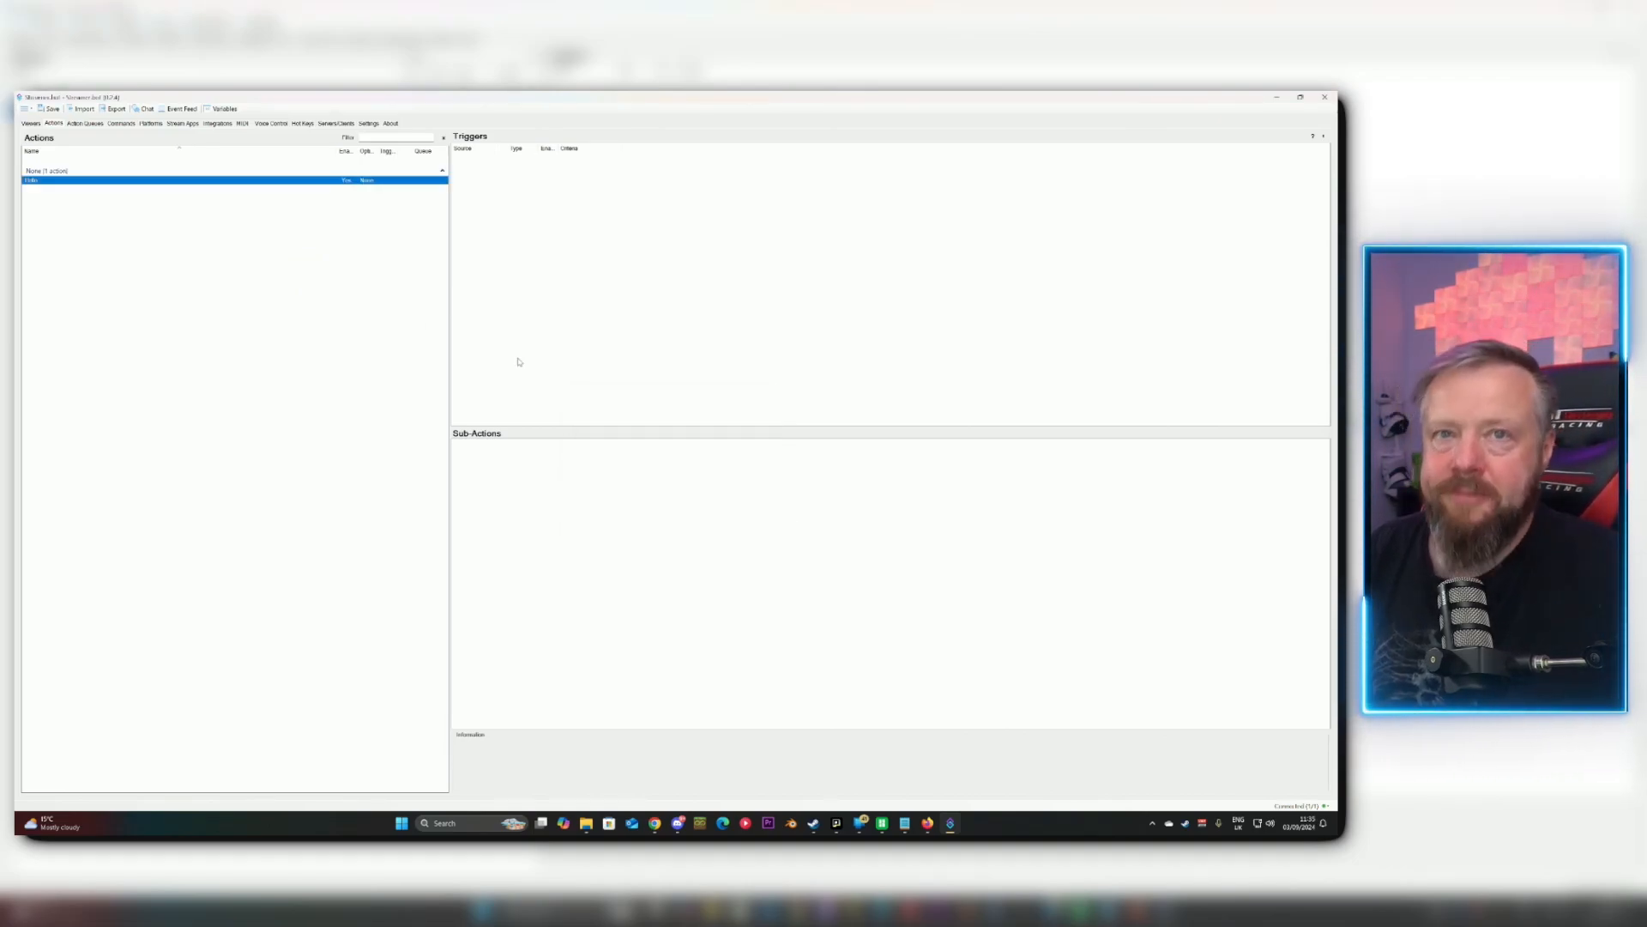
Add a Twitch Send Message to Channel sub-action to the Hello action with the message "%user% says Hello".
{"action": "right_click", "coordinate": [539, 471]}
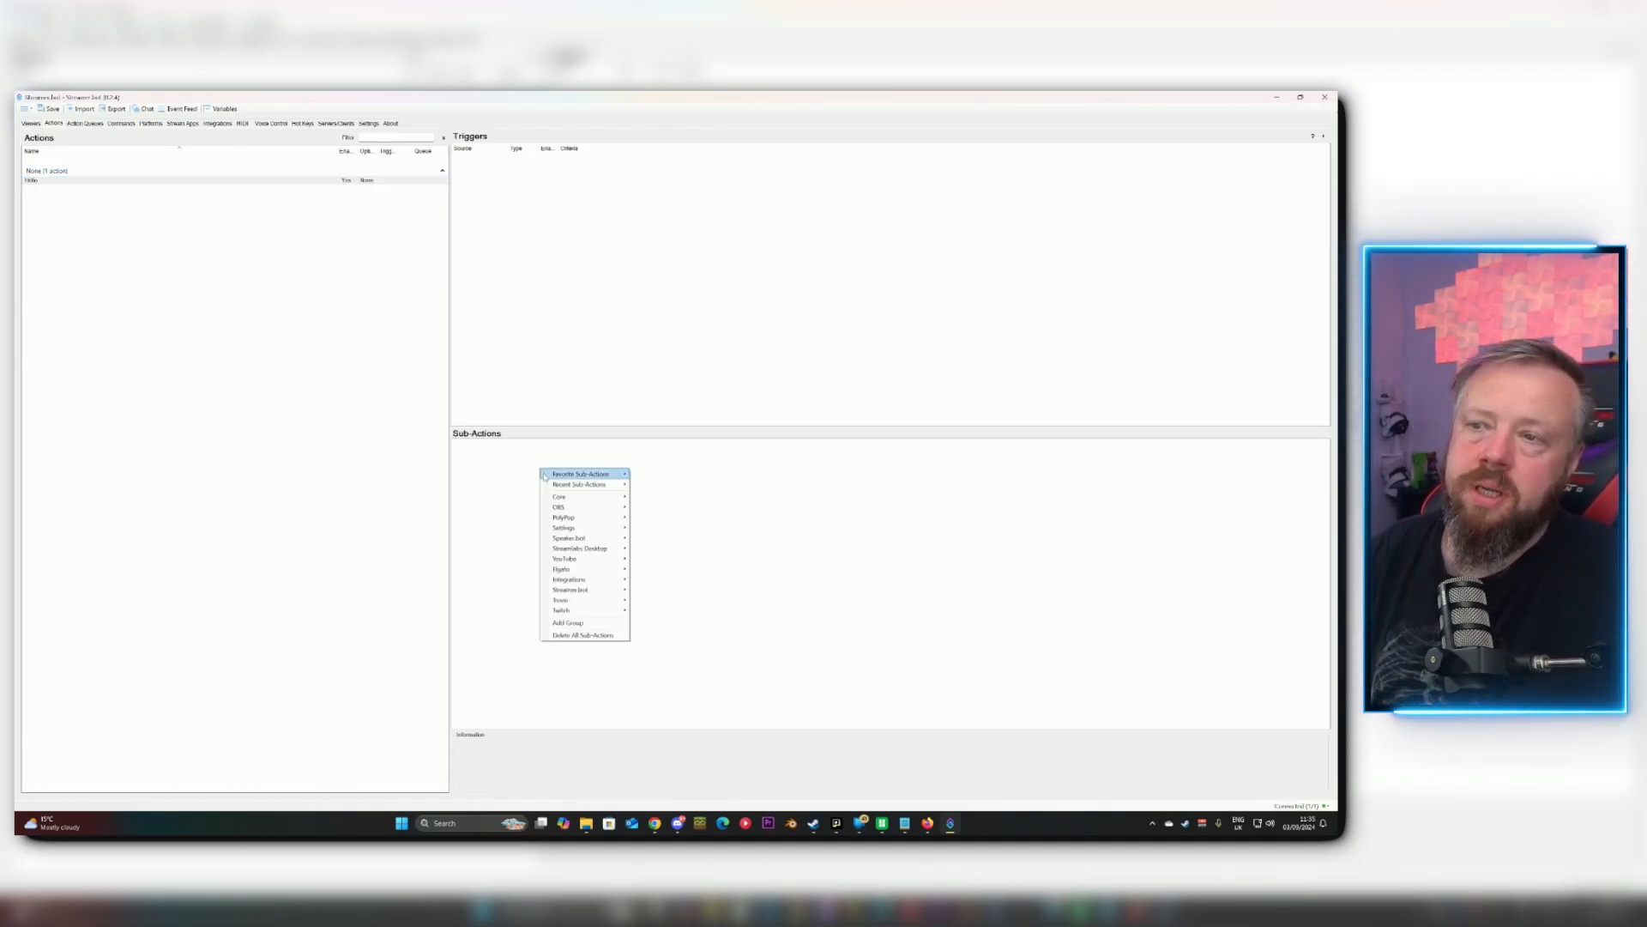
{"action": "mouse_move", "coordinate": [590, 610]}
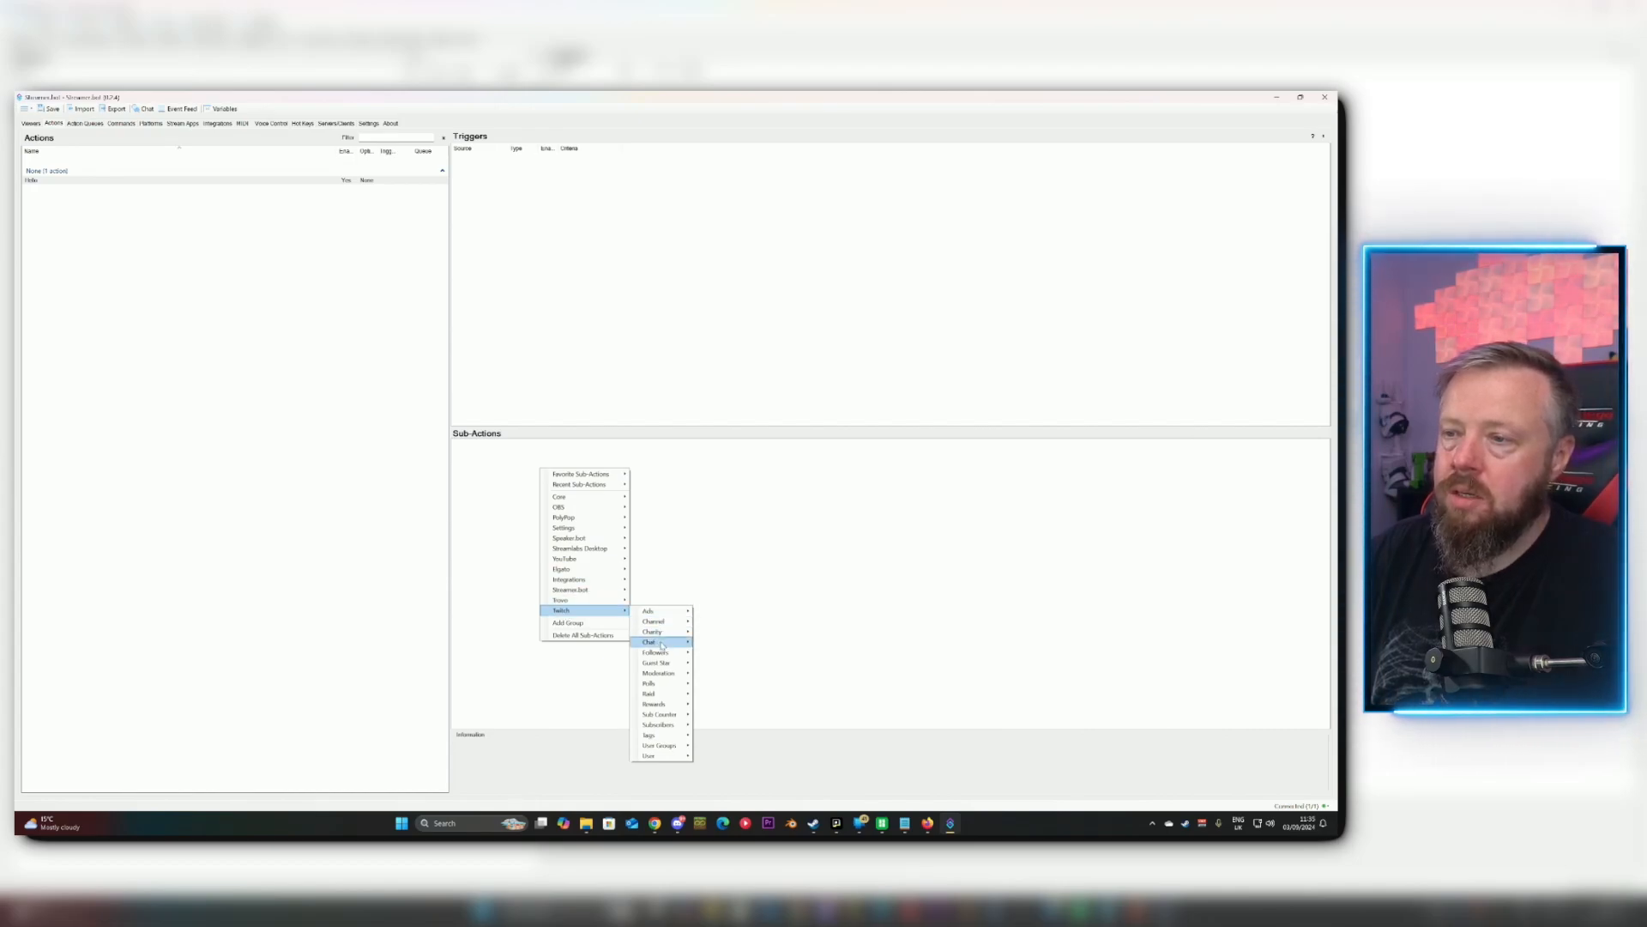
{"action": "mouse_move", "coordinate": [652, 642]}
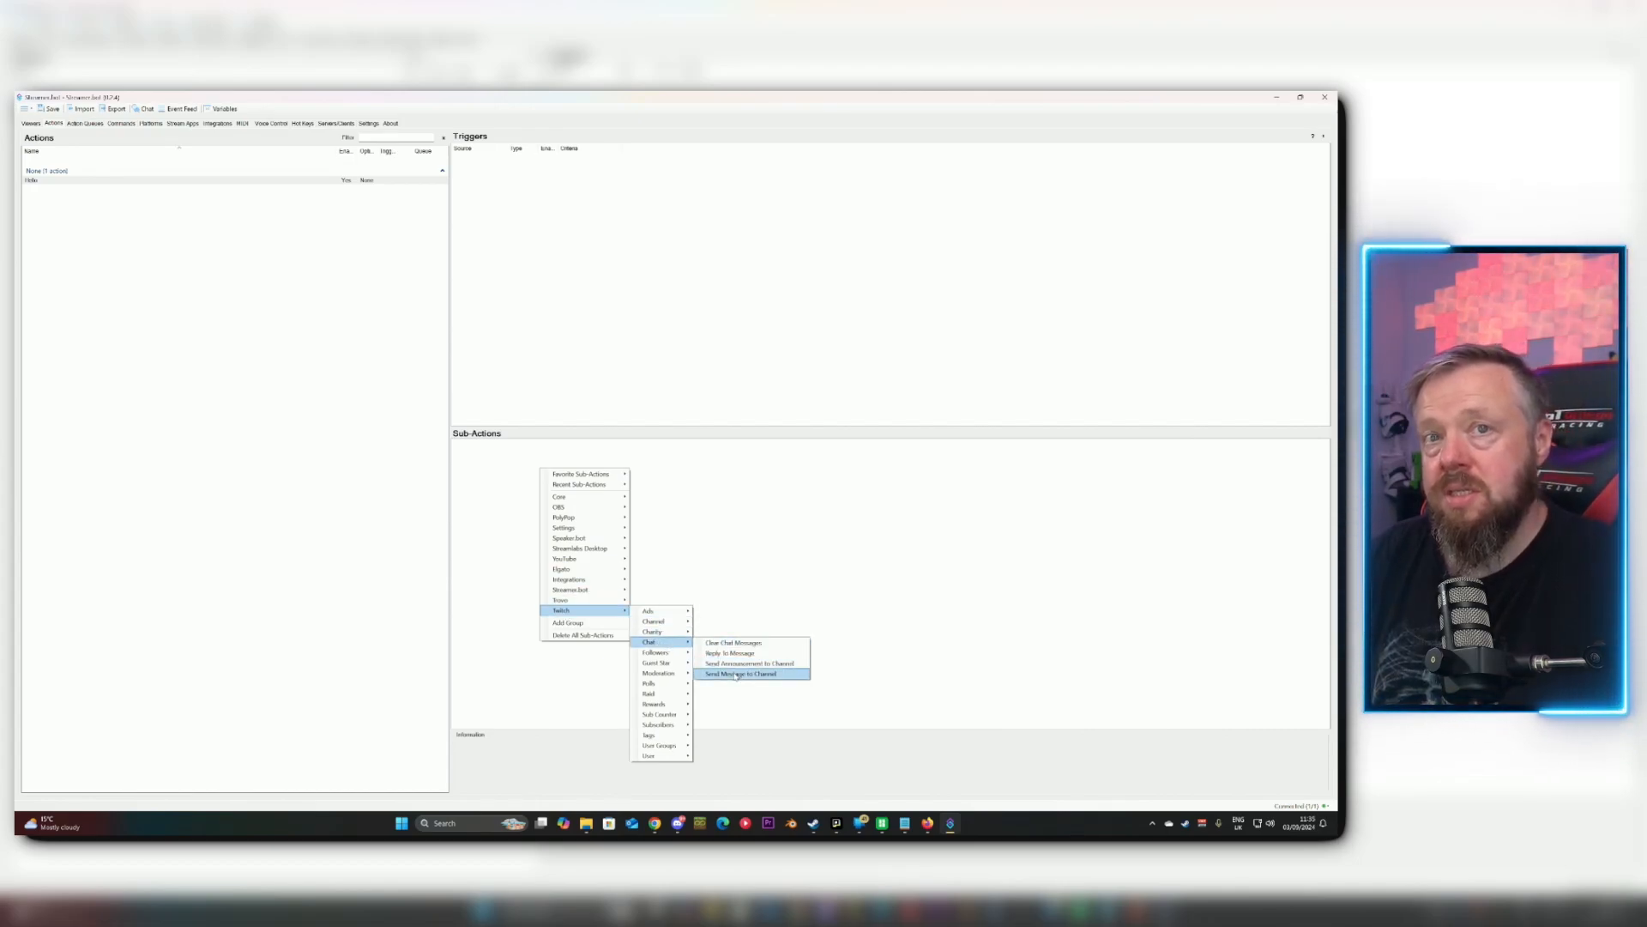
{"action": "left_click", "coordinate": [735, 675]}
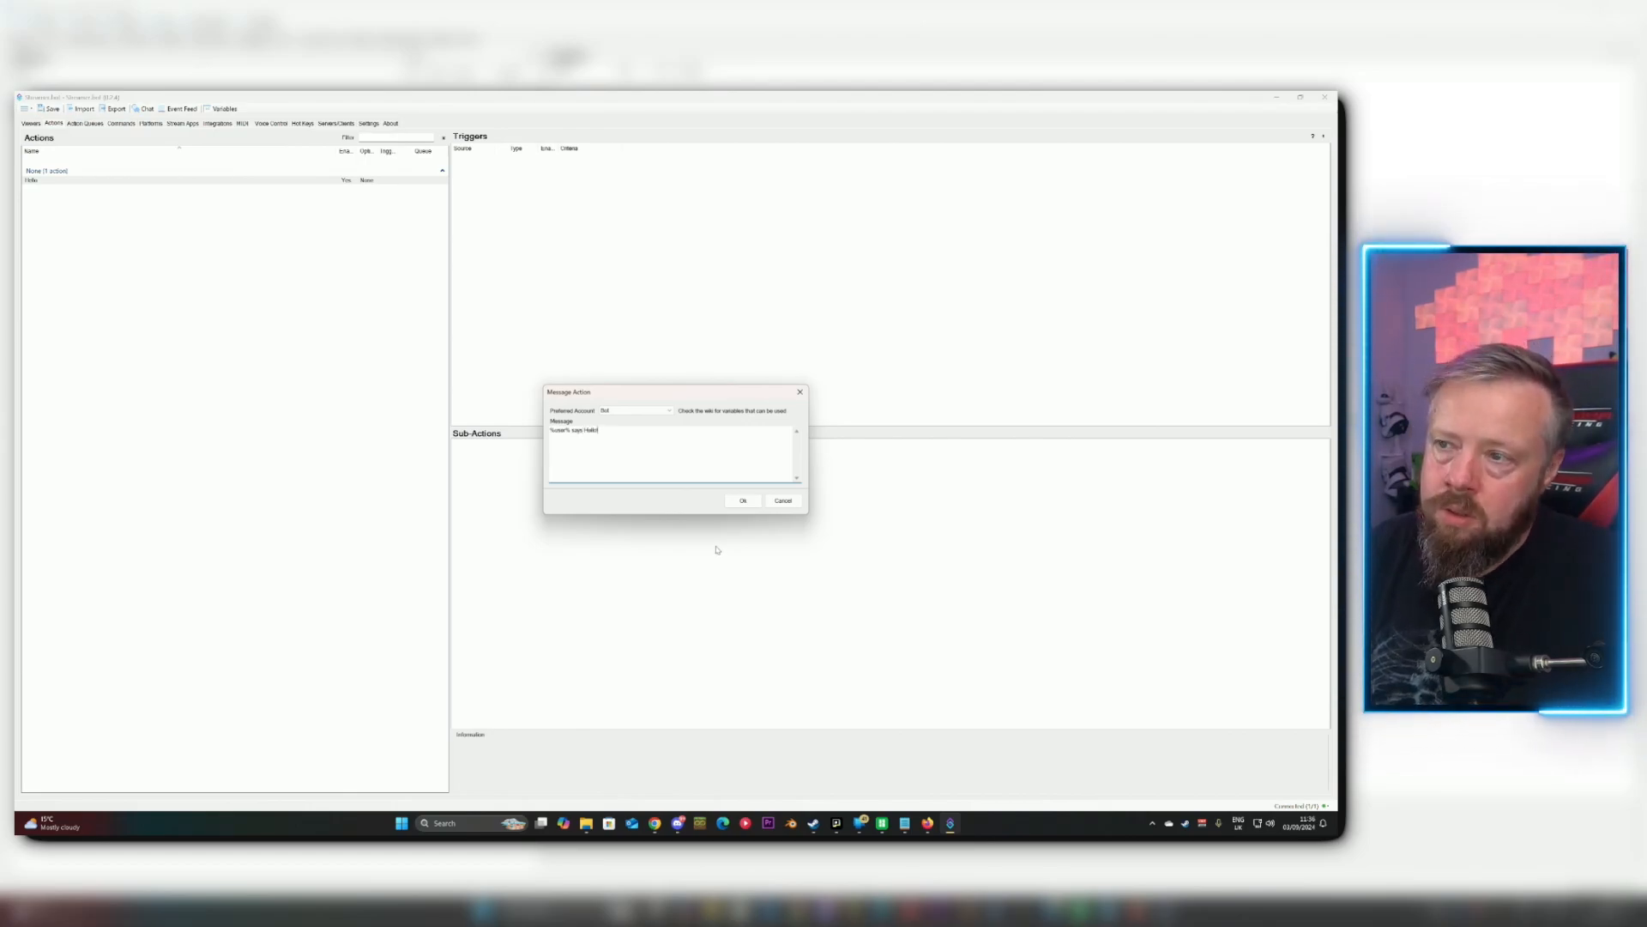
{"action": "left_click", "coordinate": [743, 501]}
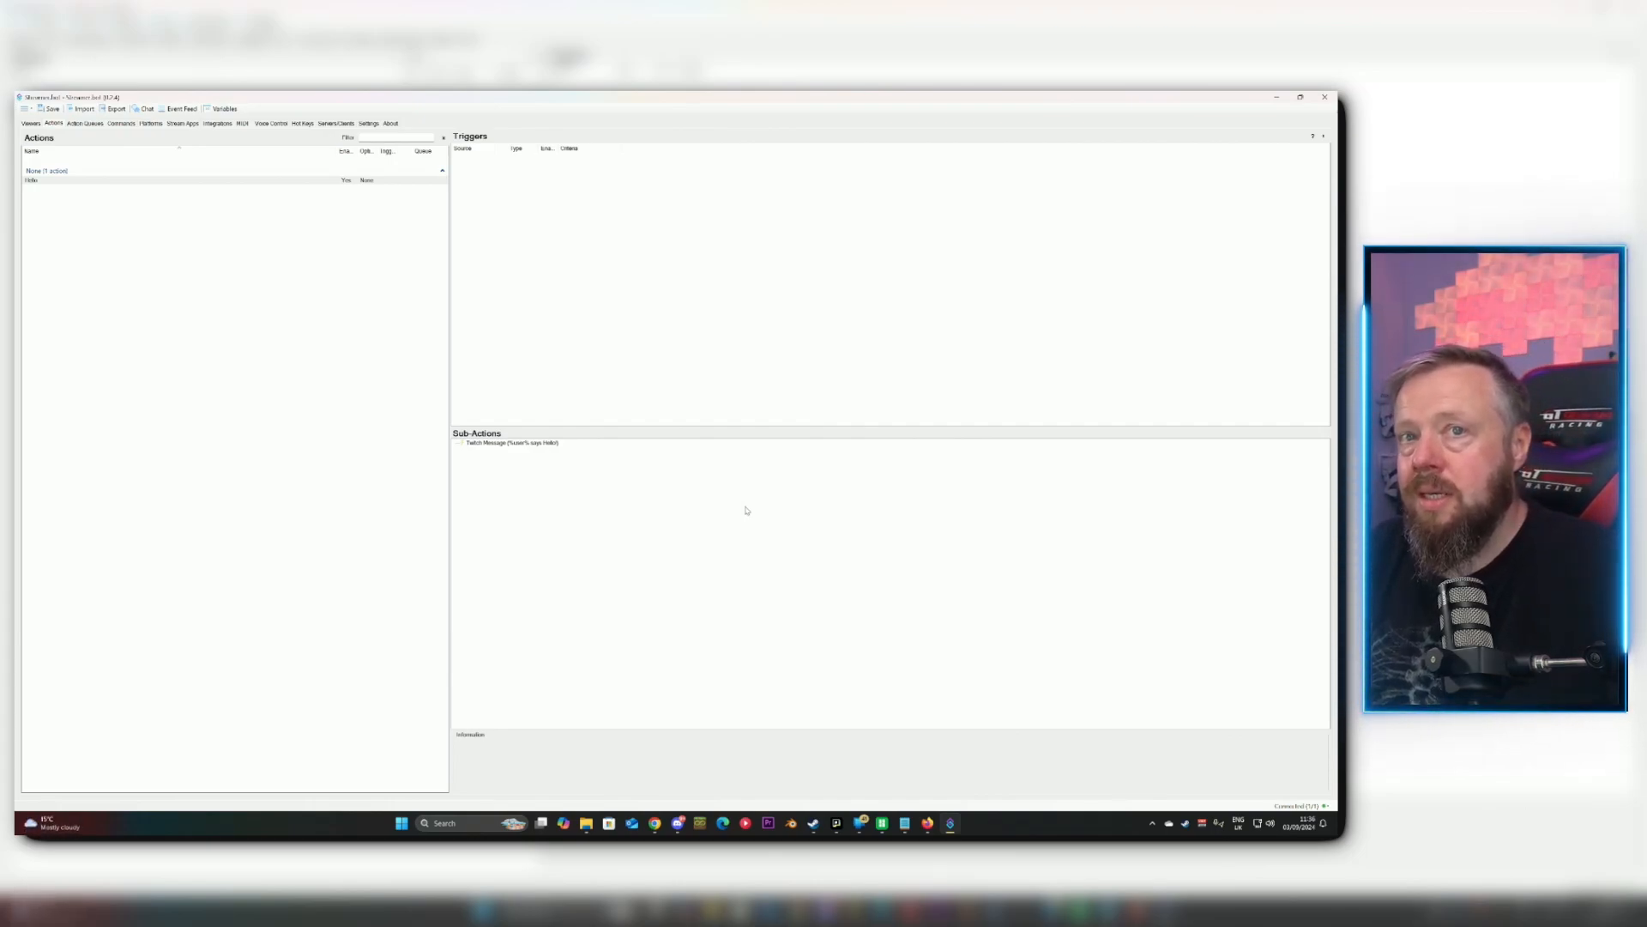
Add a Command Triggered trigger and create a command named Hello for it, listing hello, hi and bonjour on separate lines.
{"action": "right_click", "coordinate": [611, 259]}
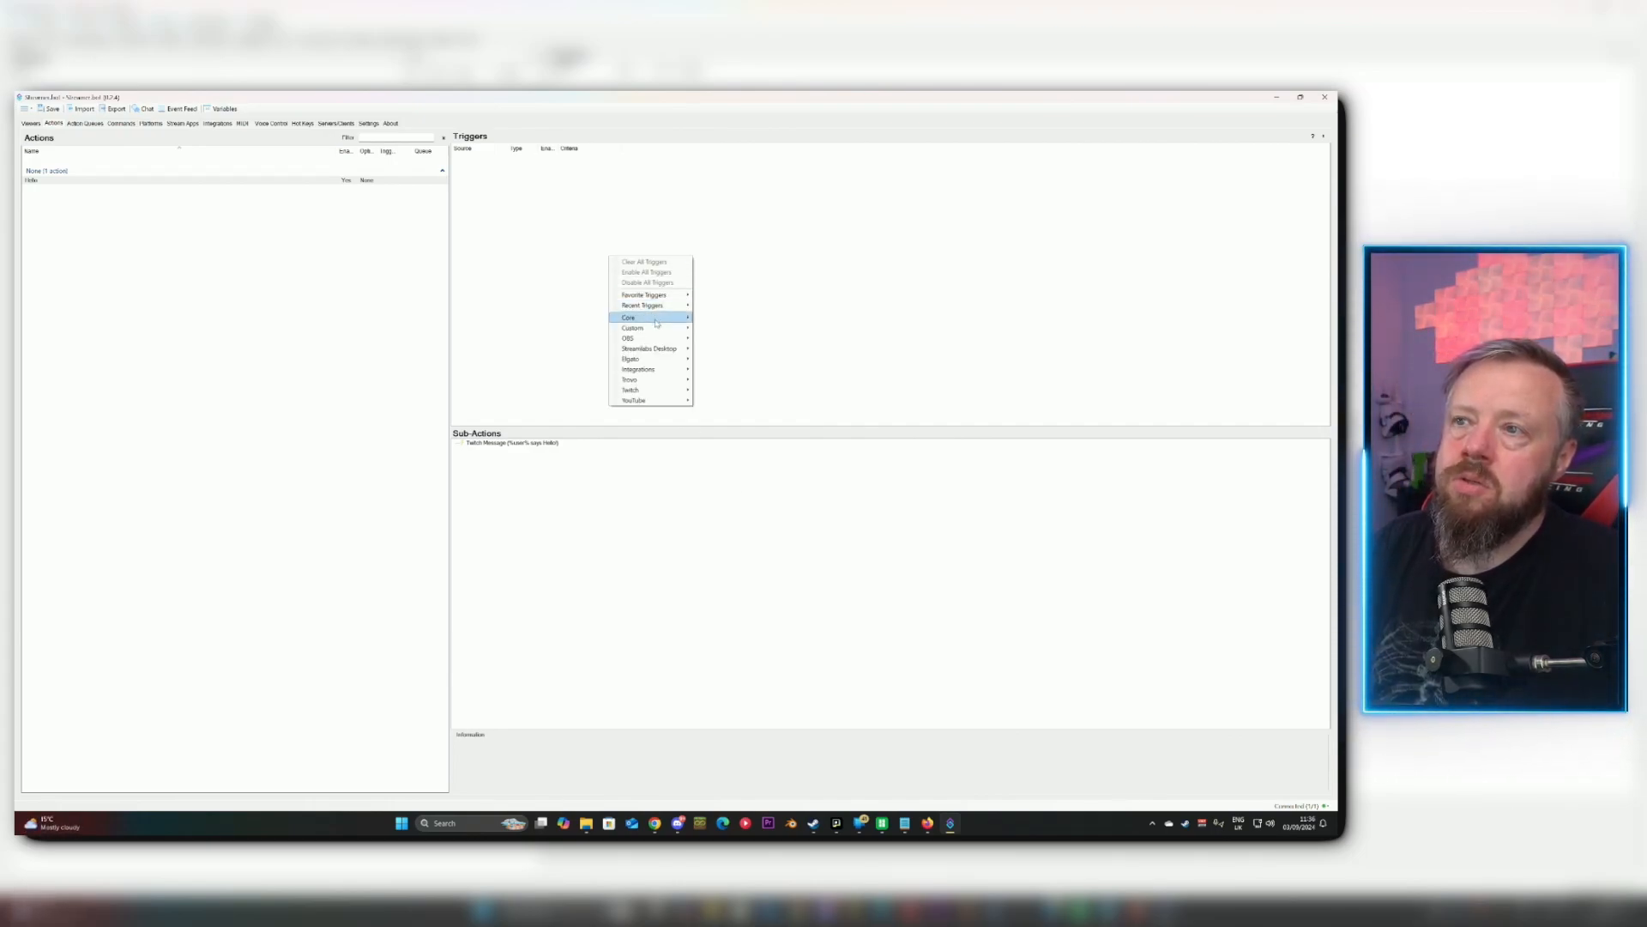
{"action": "mouse_move", "coordinate": [656, 323]}
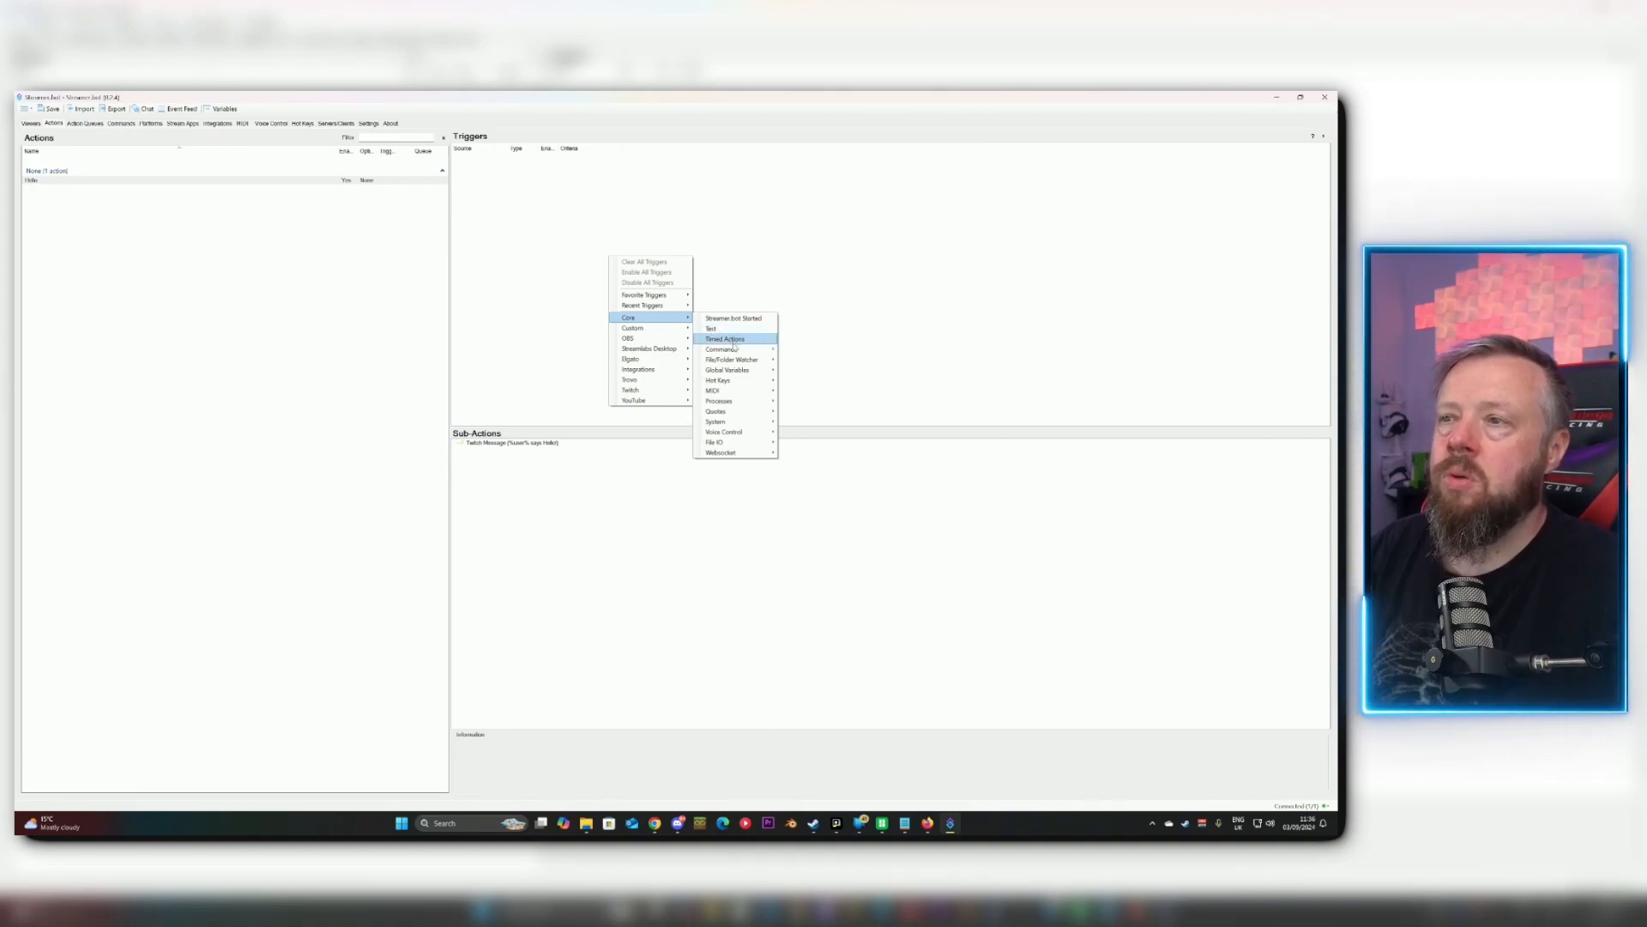
{"action": "mouse_move", "coordinate": [738, 349]}
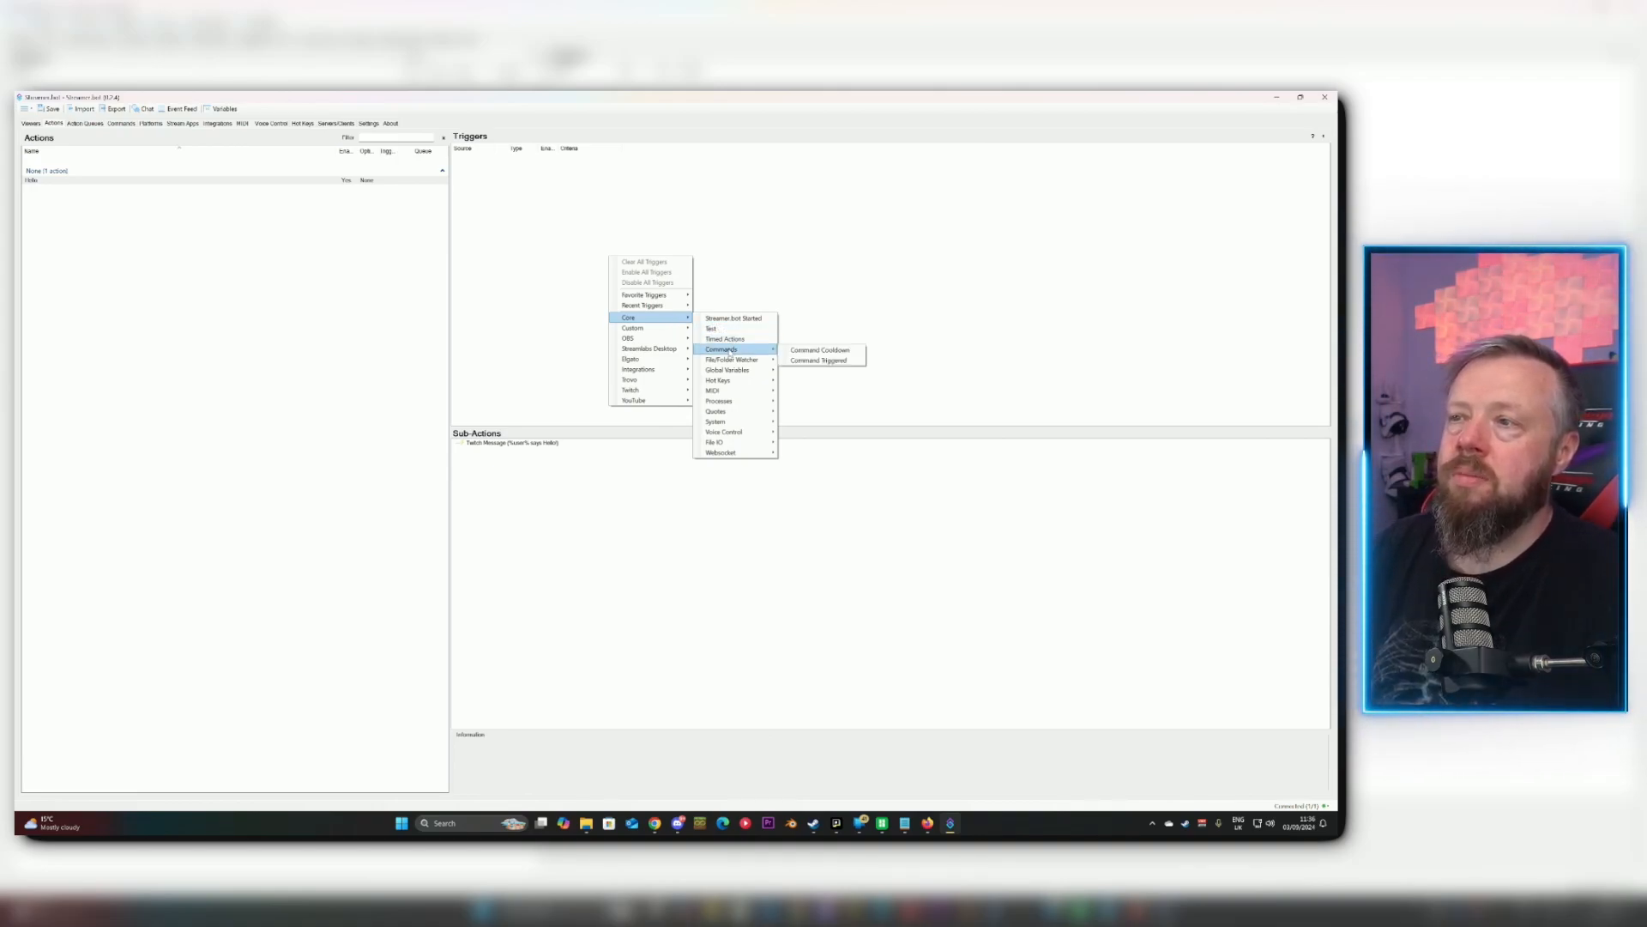
{"action": "left_click", "coordinate": [808, 361]}
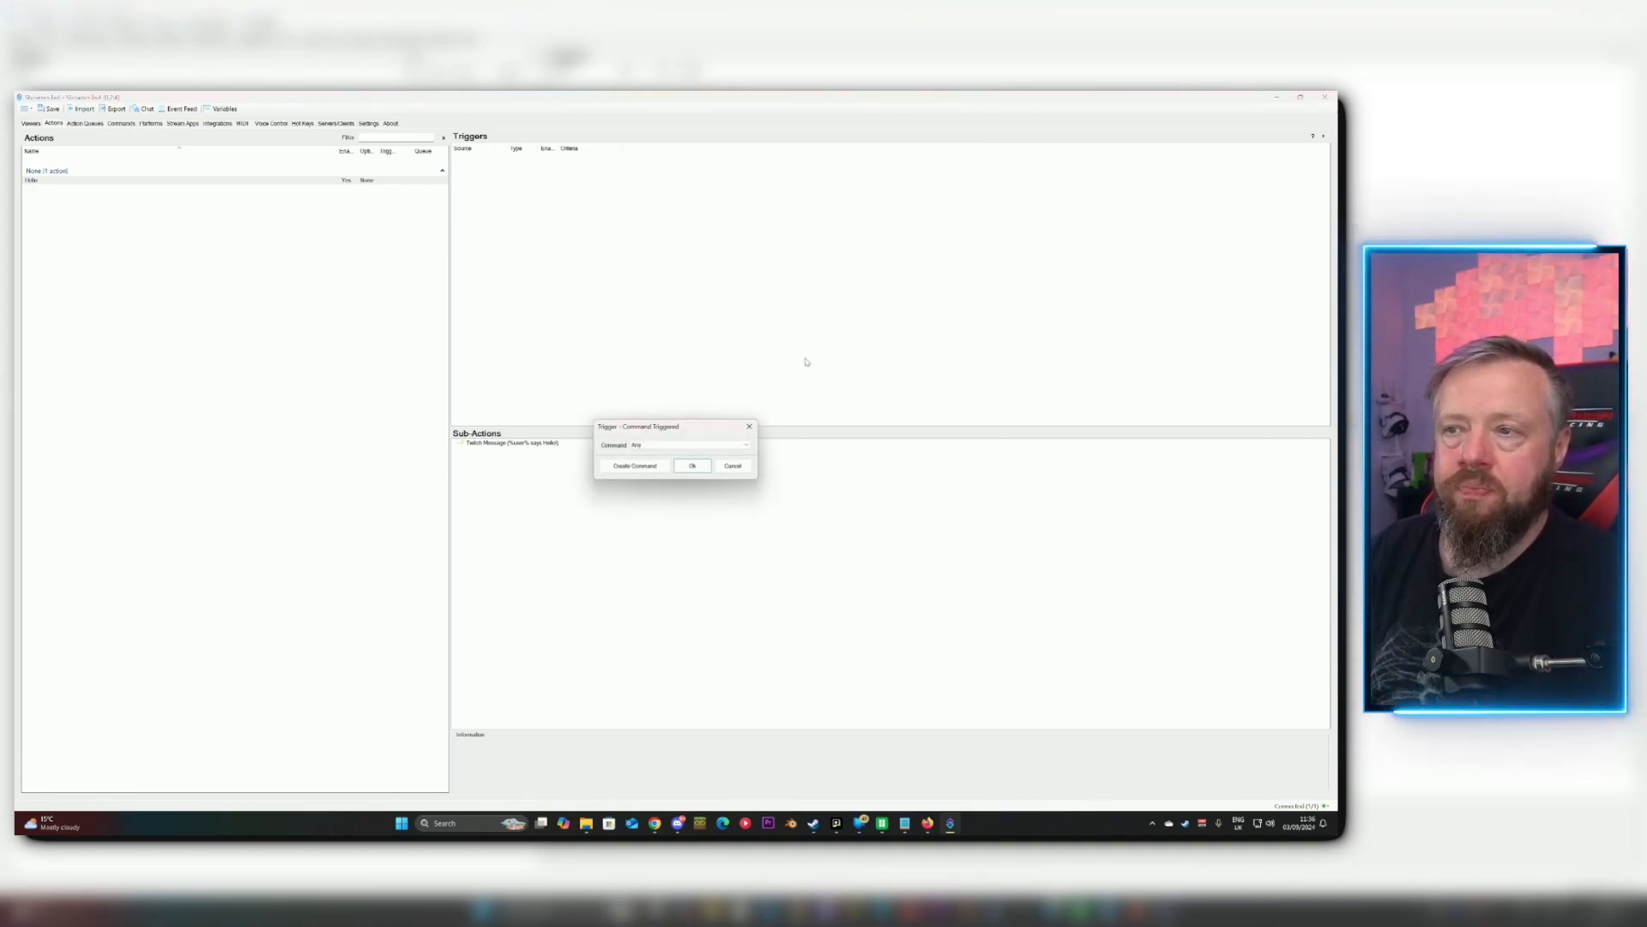
{"action": "left_click", "coordinate": [653, 468]}
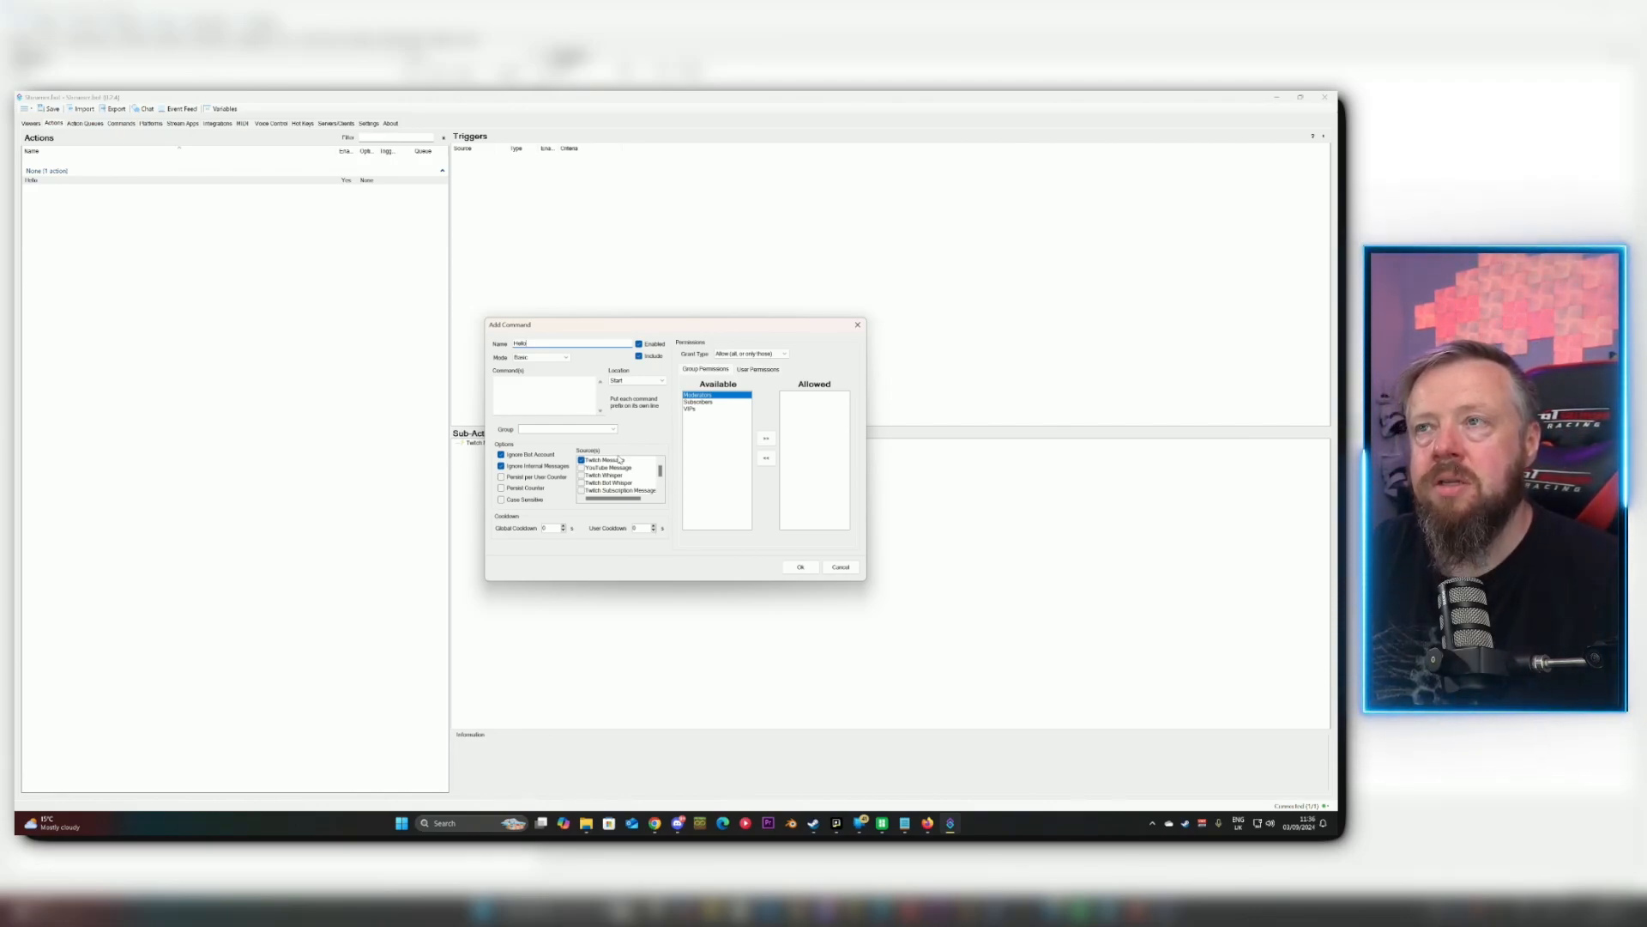
{"action": "left_click", "coordinate": [543, 402]}
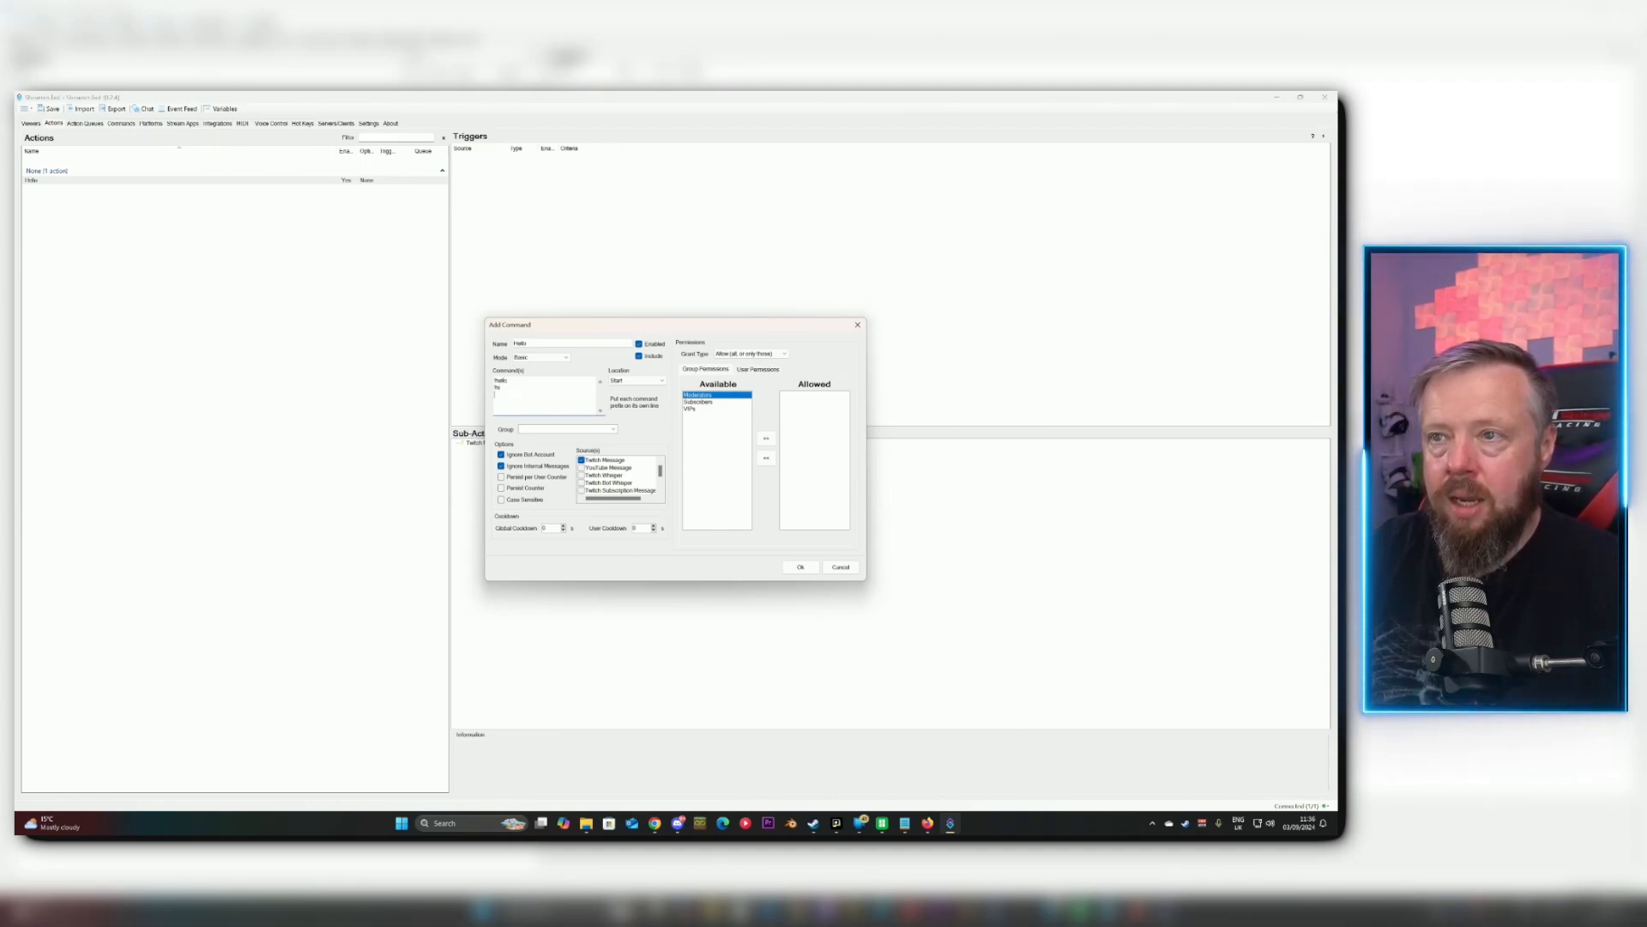
{"action": "type", "text": "bonjour"}
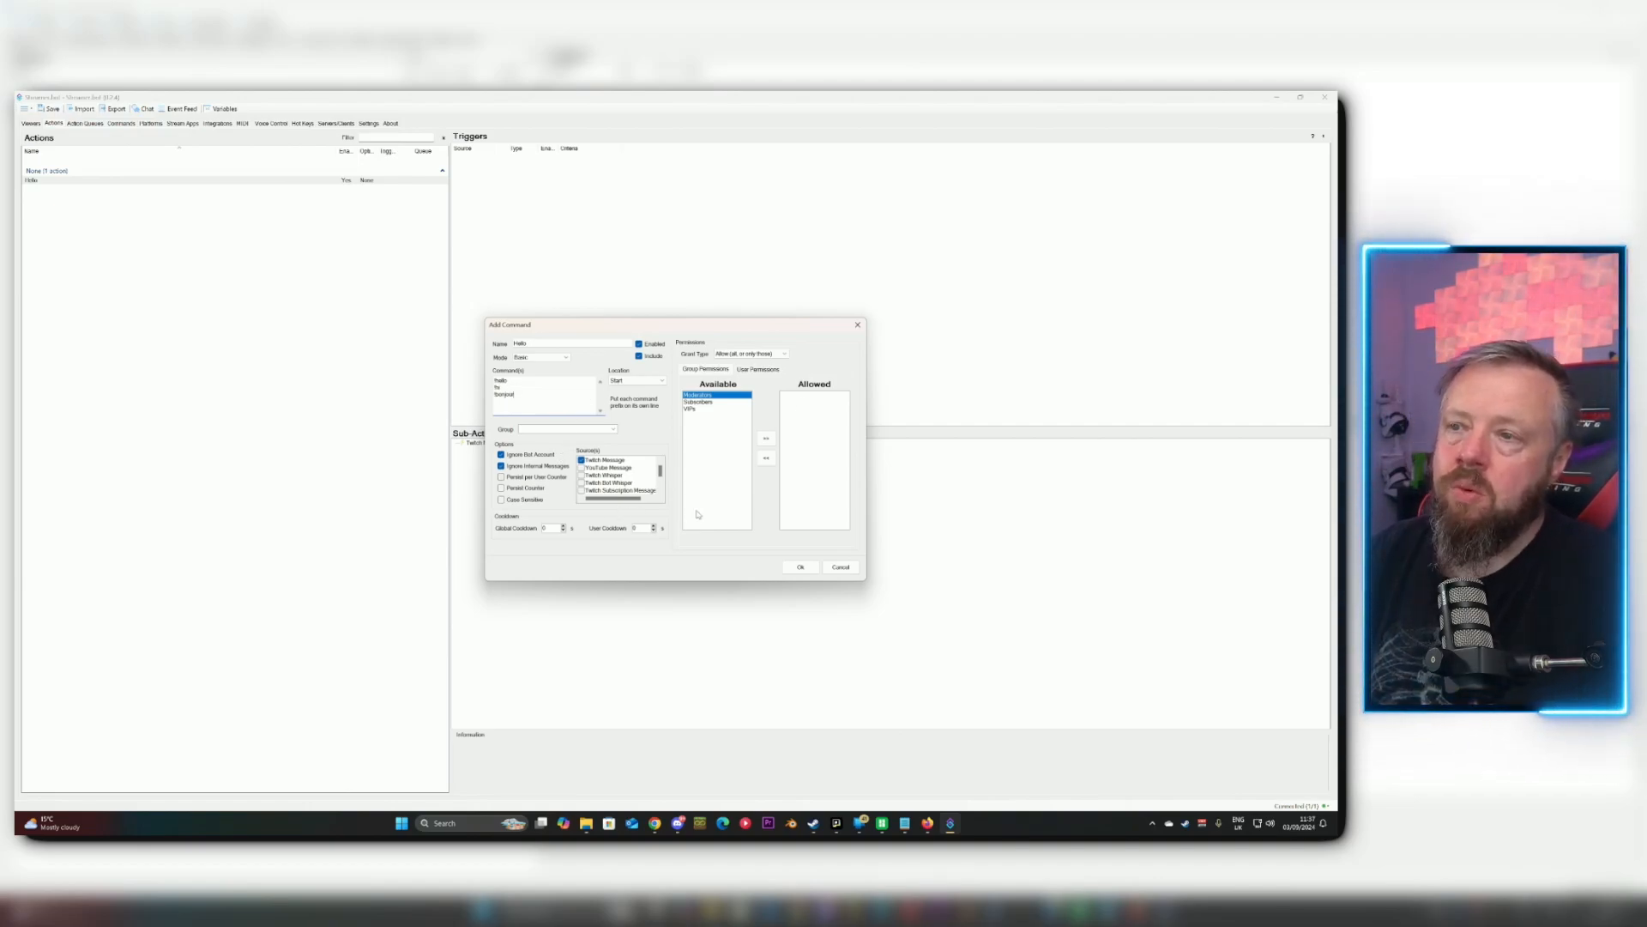
Set a global cooldown for the Hello command, save it, and assign it to the action's trigger.
{"action": "left_click", "coordinate": [551, 526]}
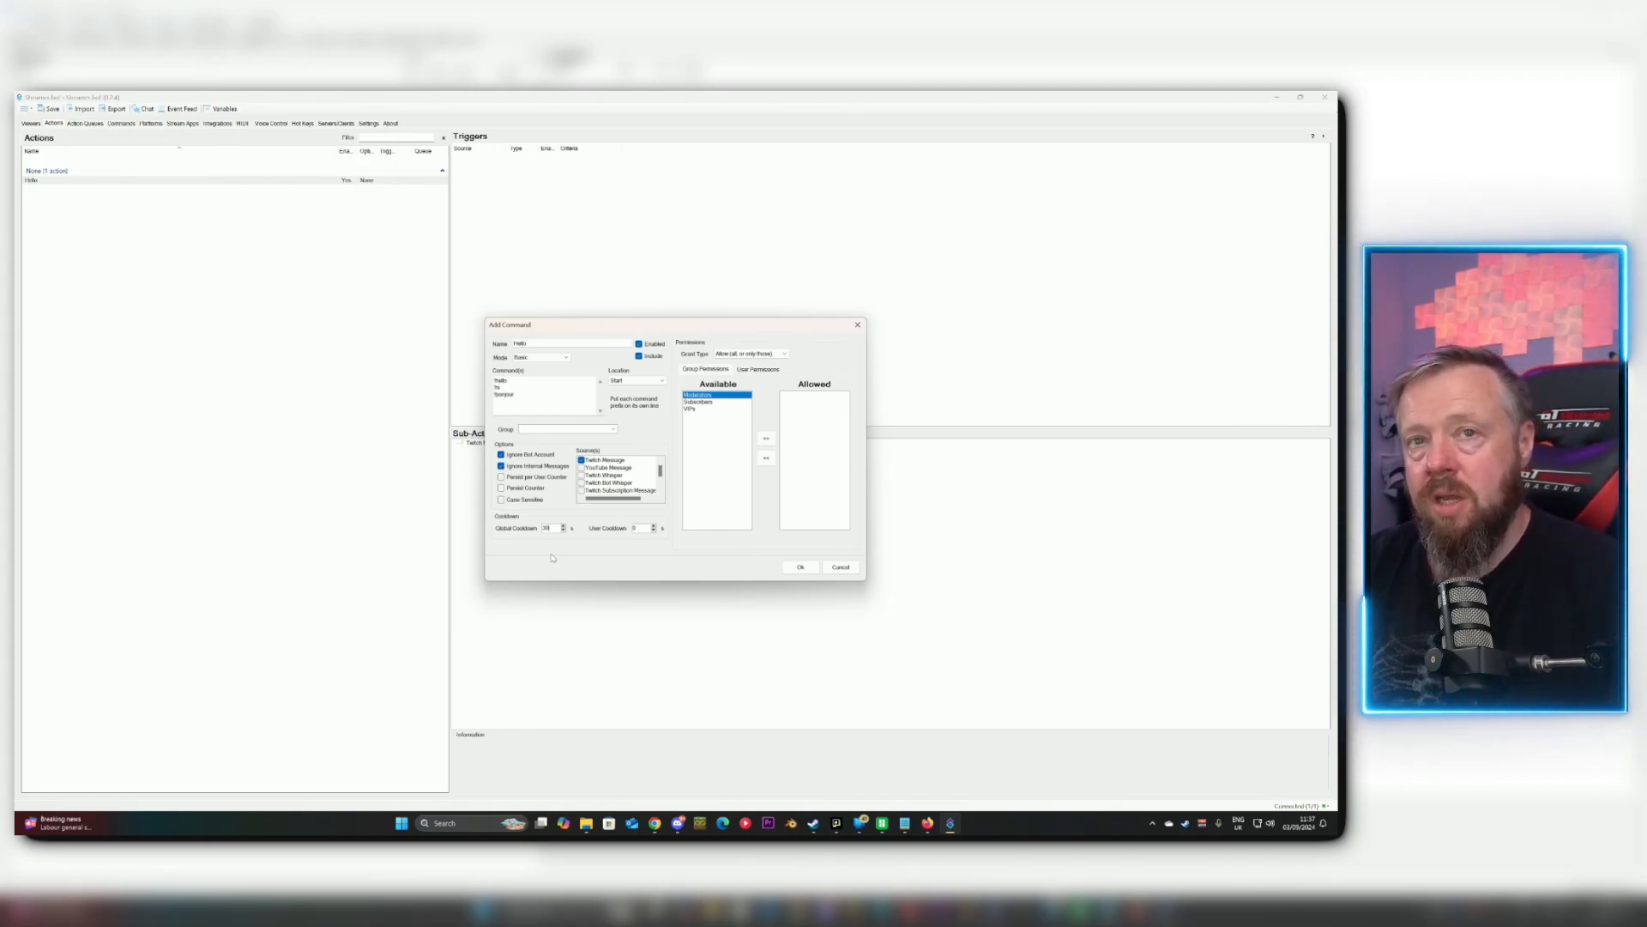
{"action": "left_click", "coordinate": [801, 568]}
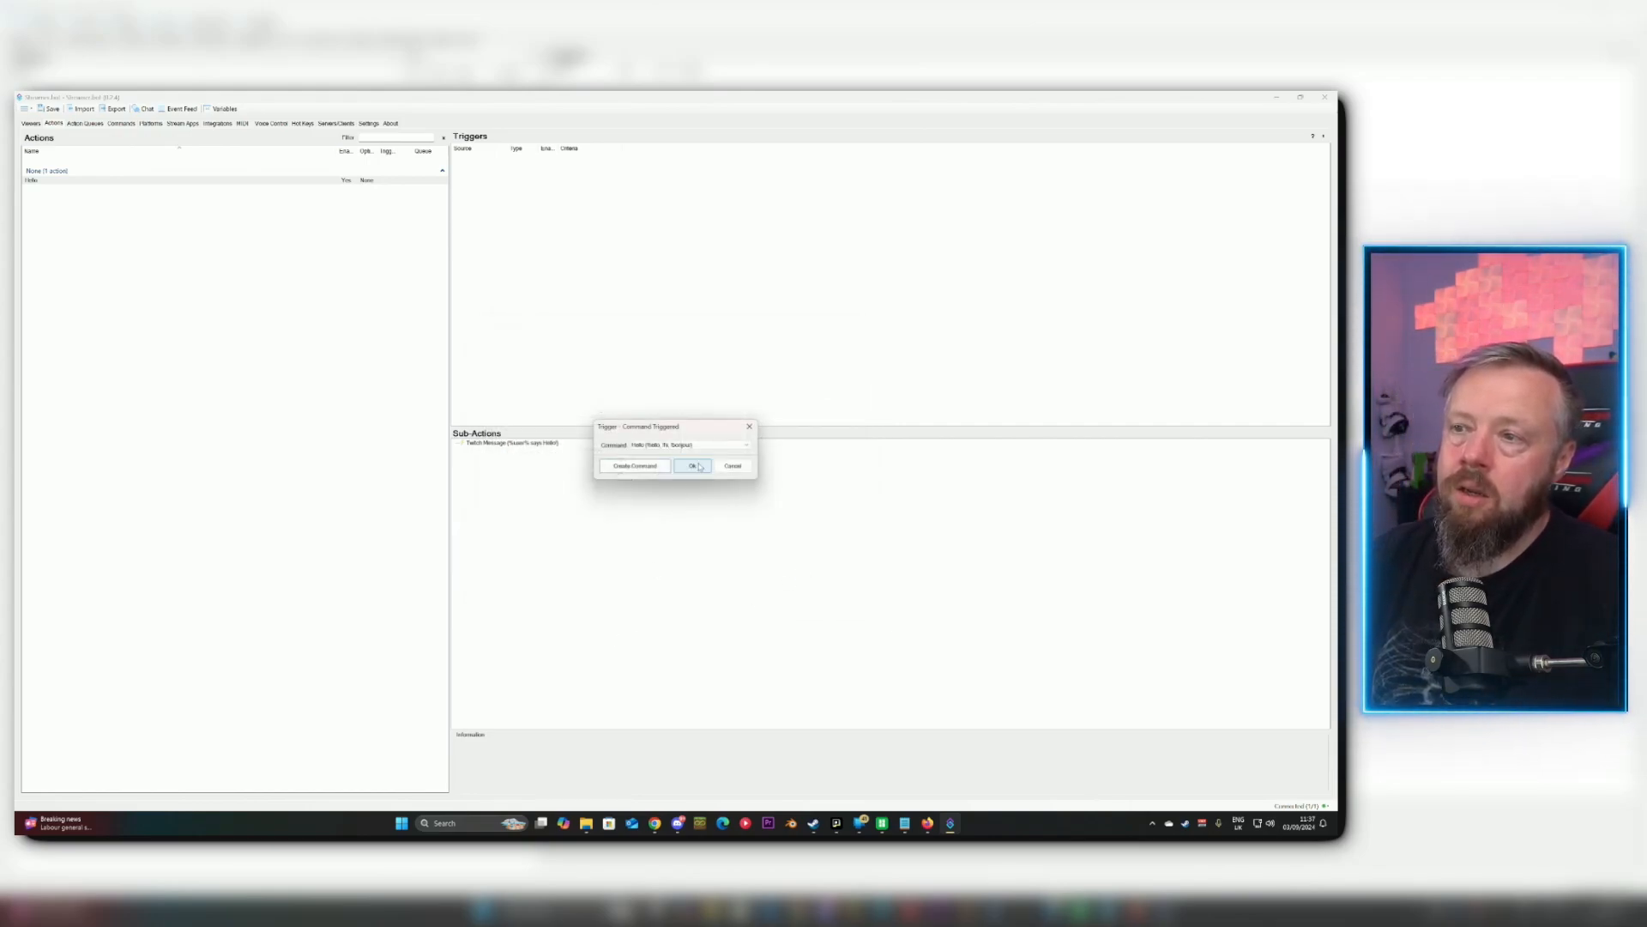
{"action": "left_click", "coordinate": [700, 466]}
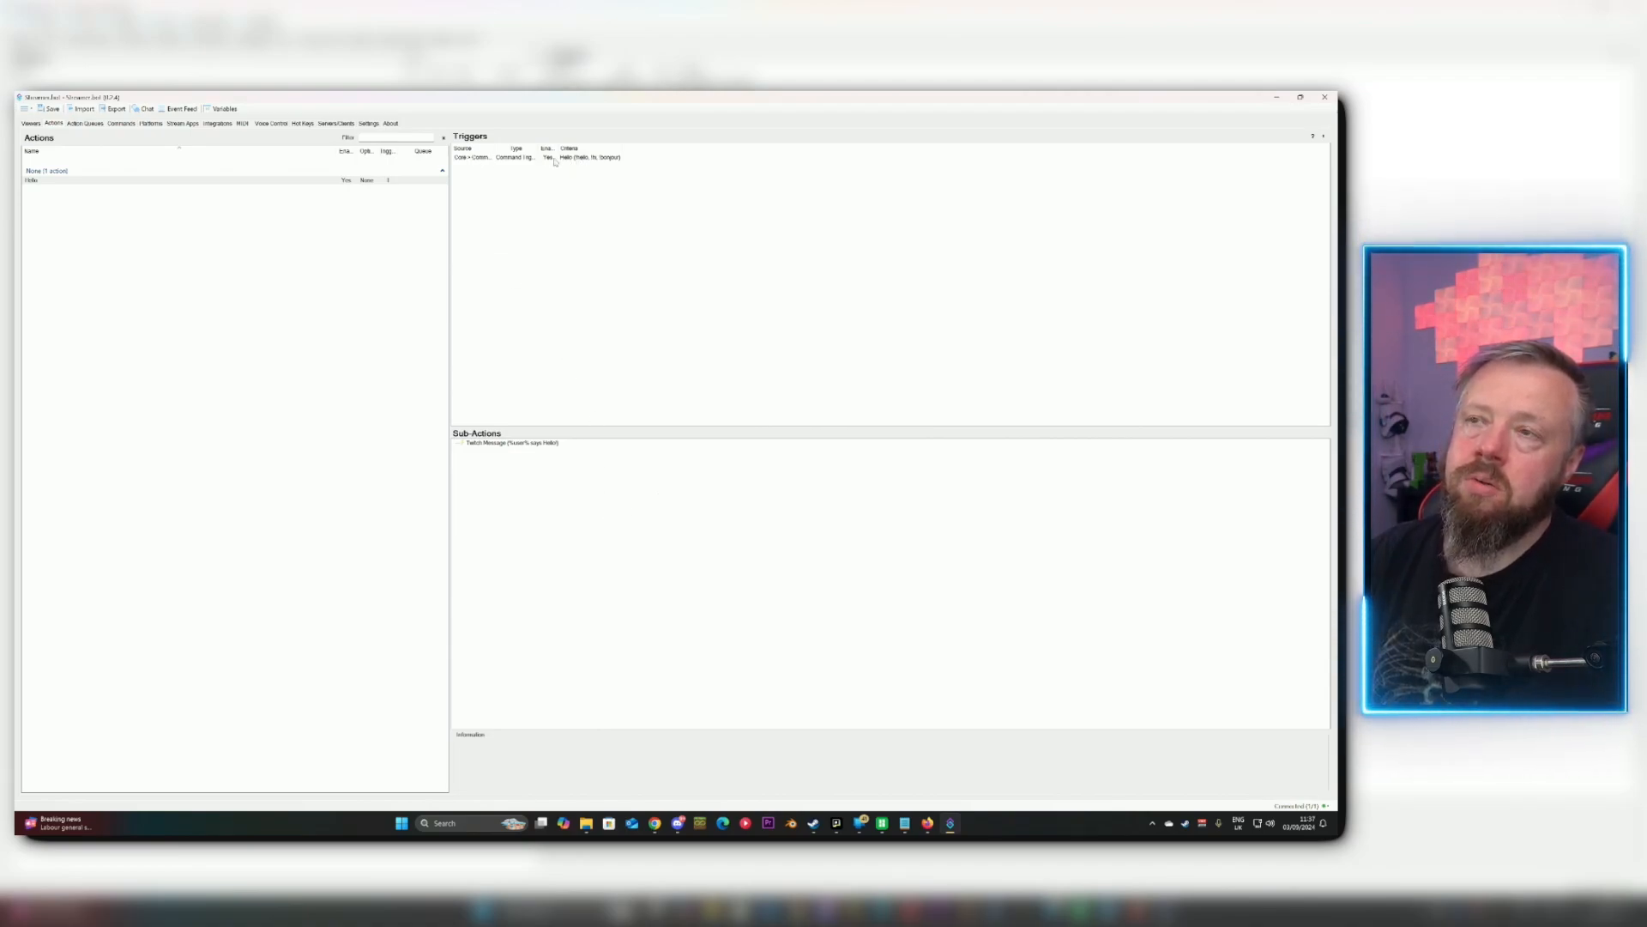
{"action": "left_click", "coordinate": [138, 182]}
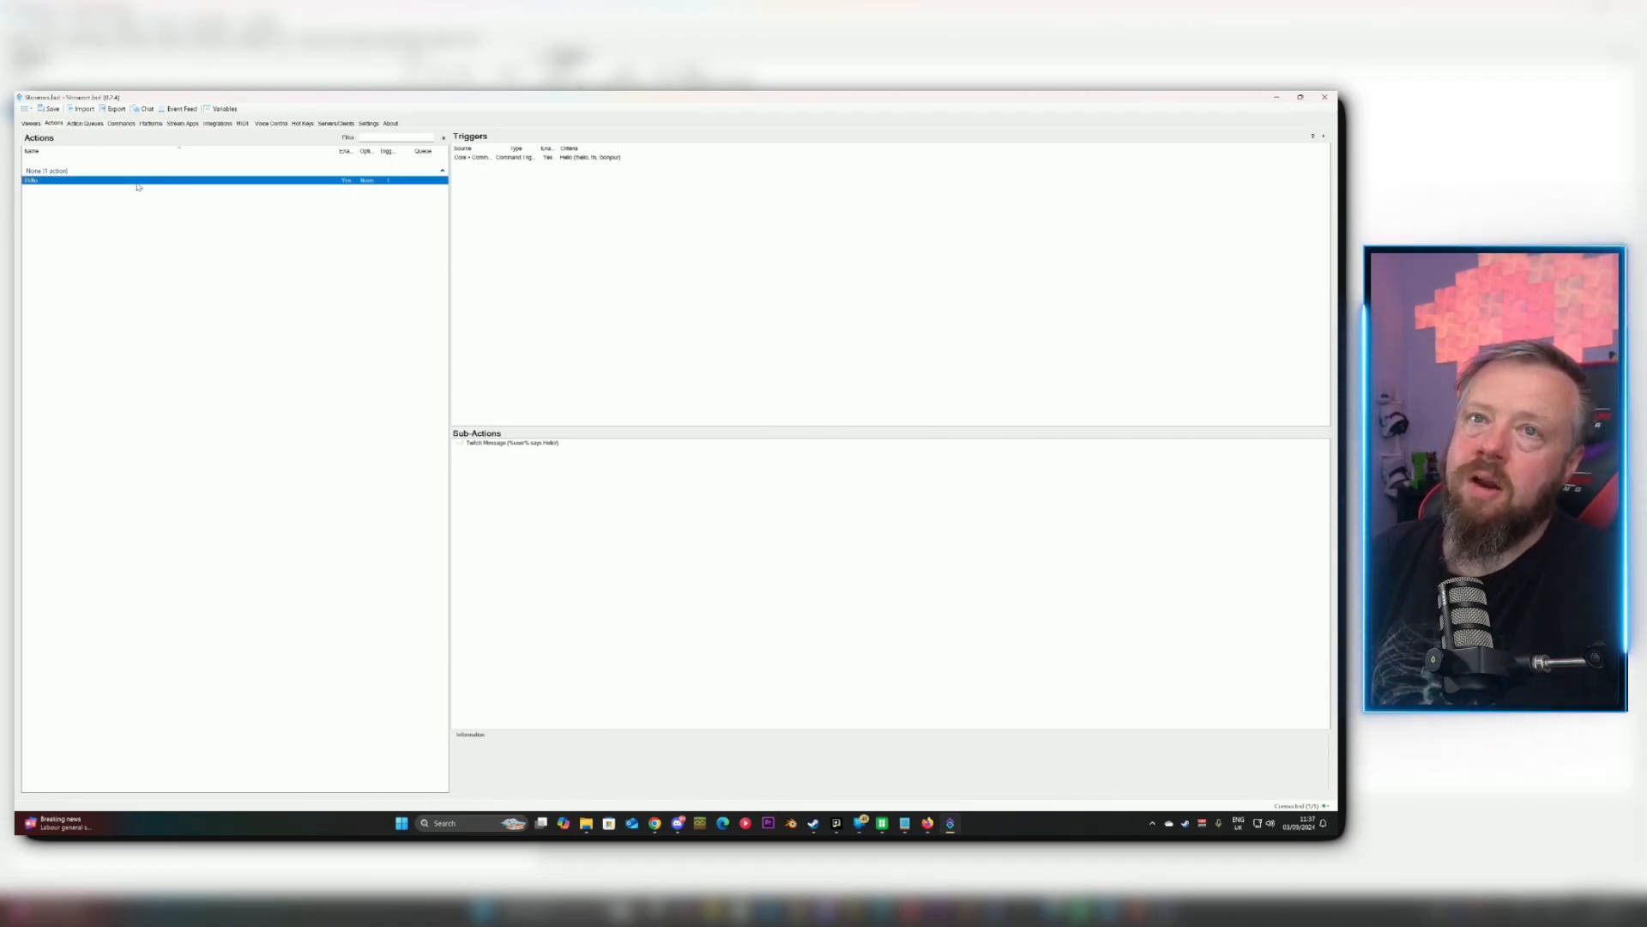
{"action": "left_click", "coordinate": [502, 444]}
{"action": "right_click", "coordinate": [495, 454]}
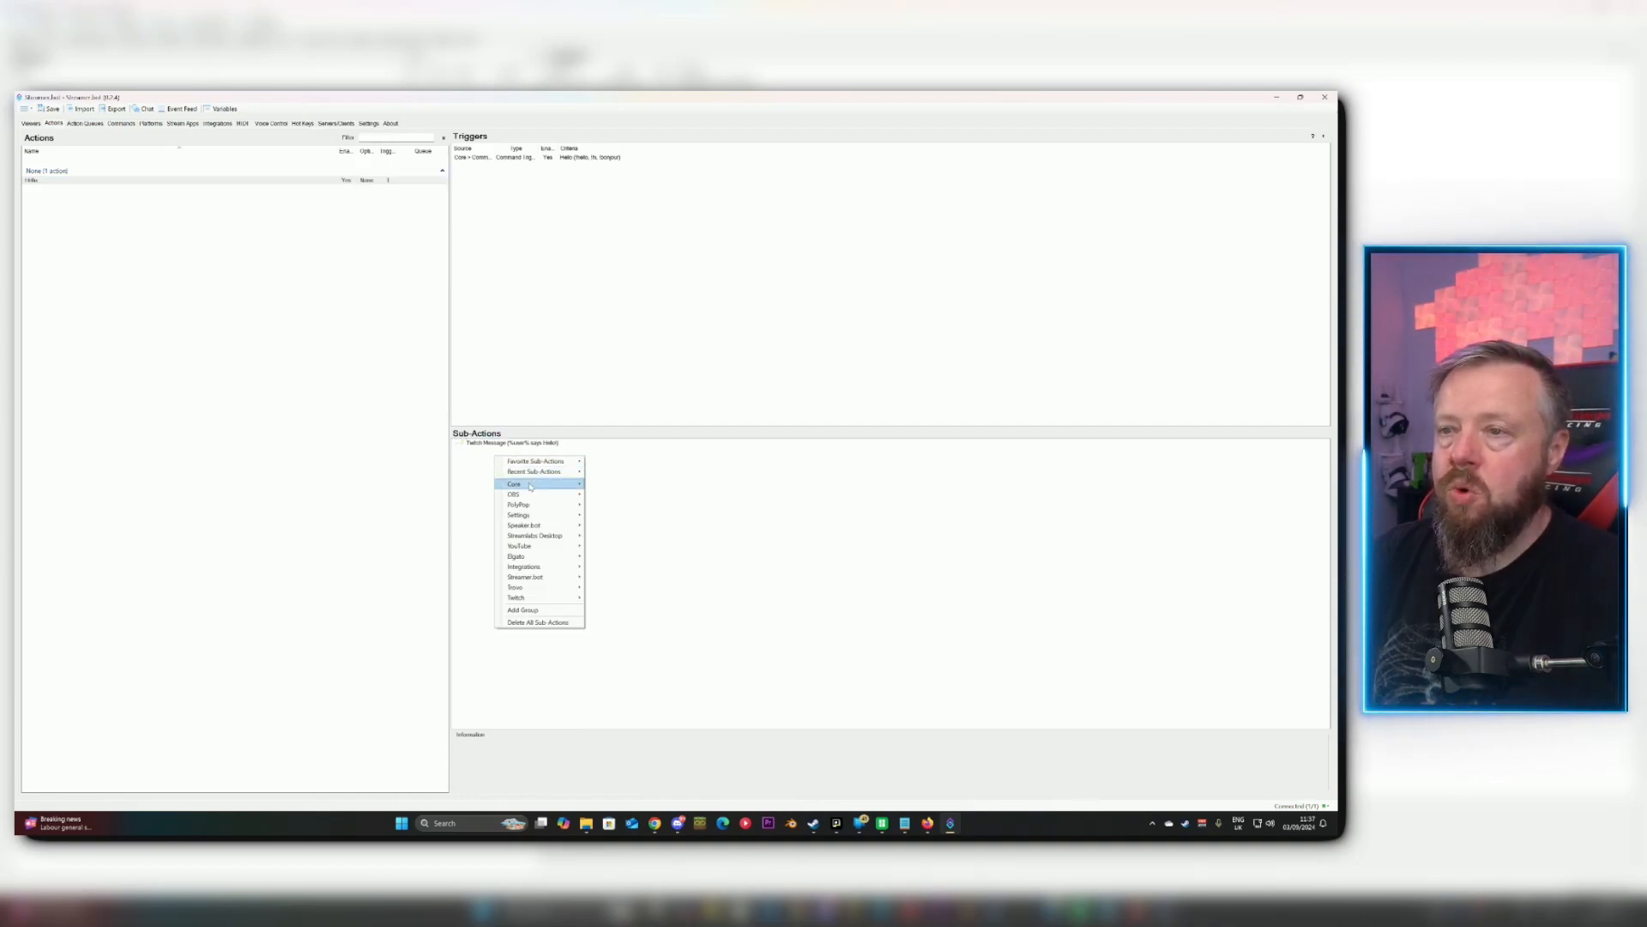
{"action": "mouse_move", "coordinate": [531, 486]}
{"action": "mouse_move", "coordinate": [531, 526]}
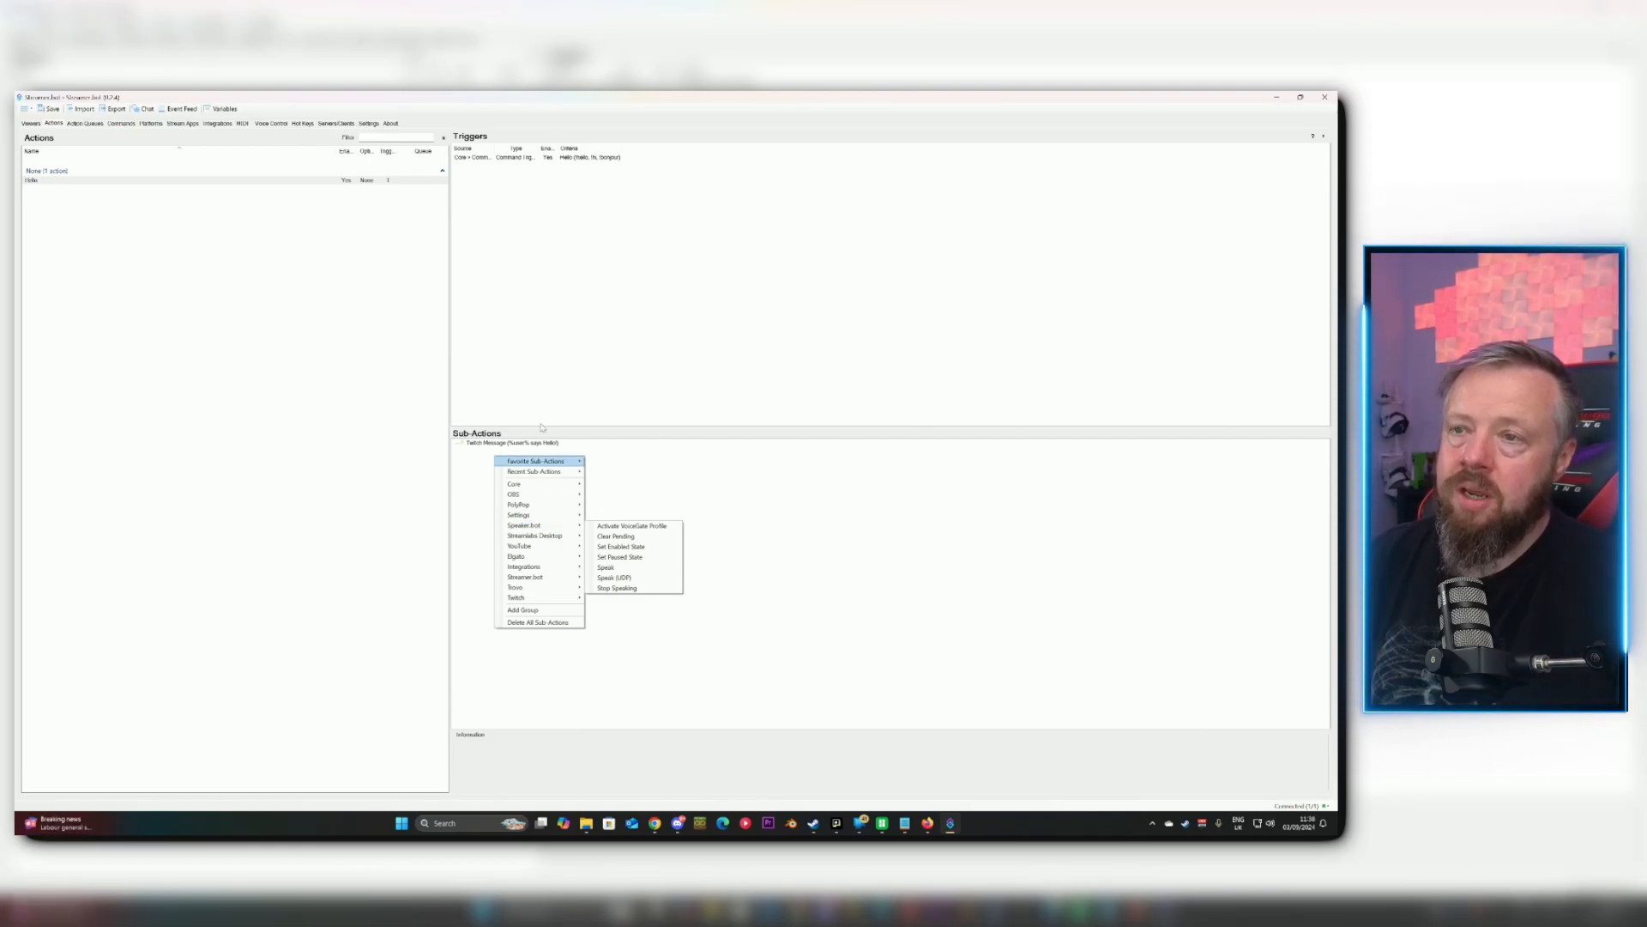
{"action": "left_click", "coordinate": [768, 452]}
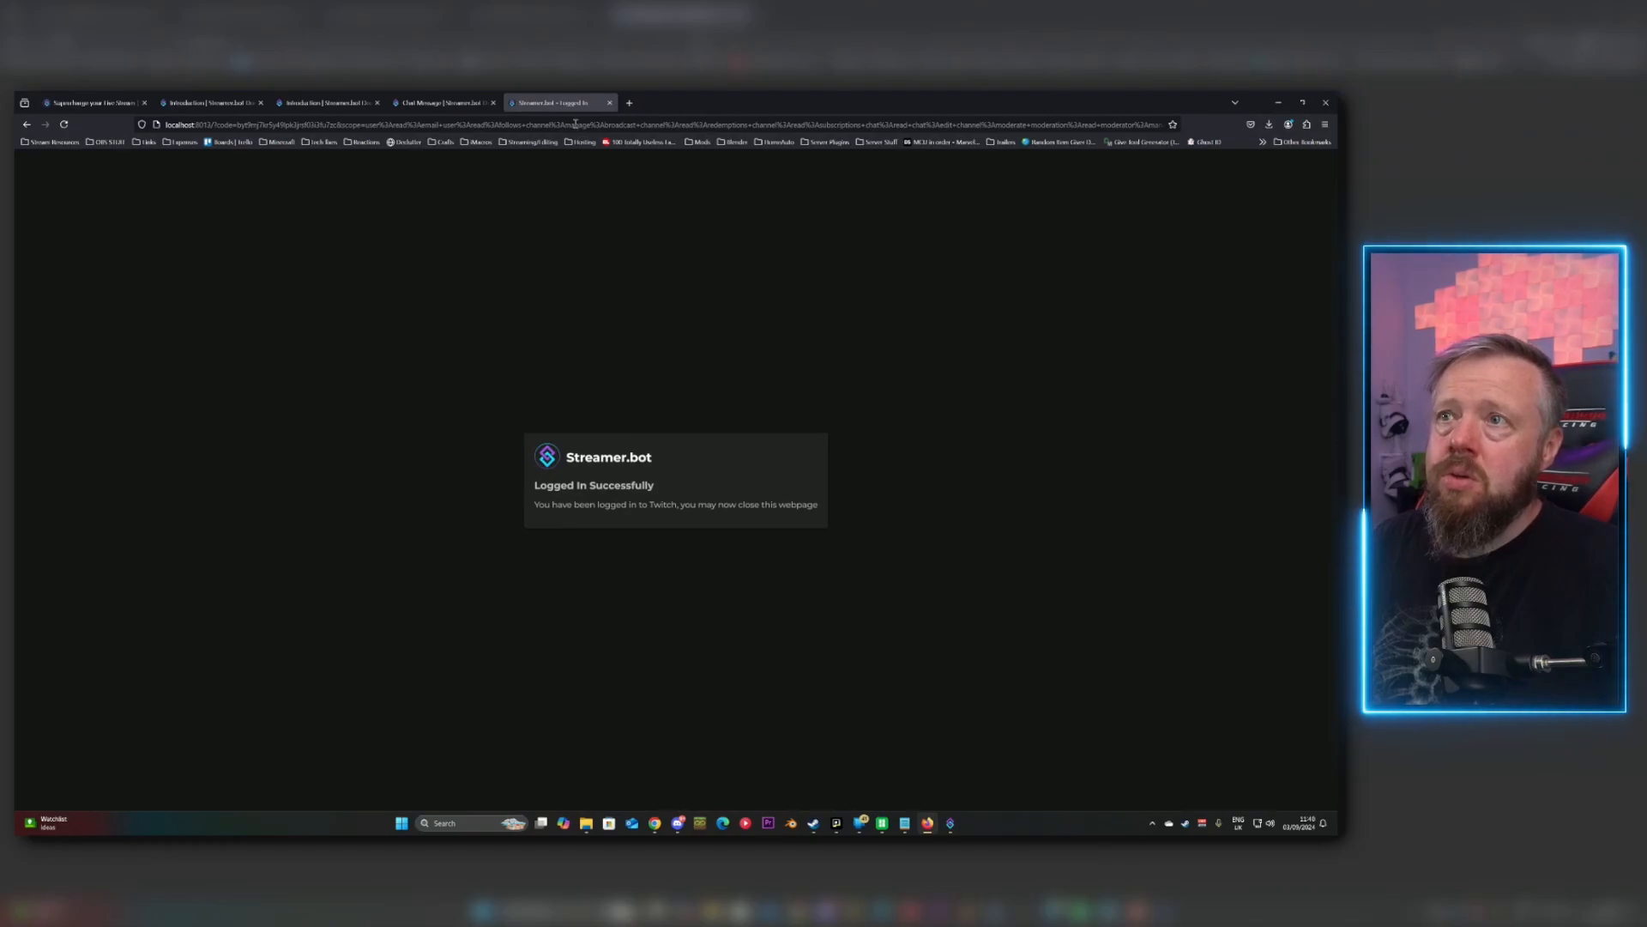
Switch to the Twitch creator dashboard at dashboard.twitch.tv and open its Stream Manager.
{"action": "left_click", "coordinate": [575, 124]}
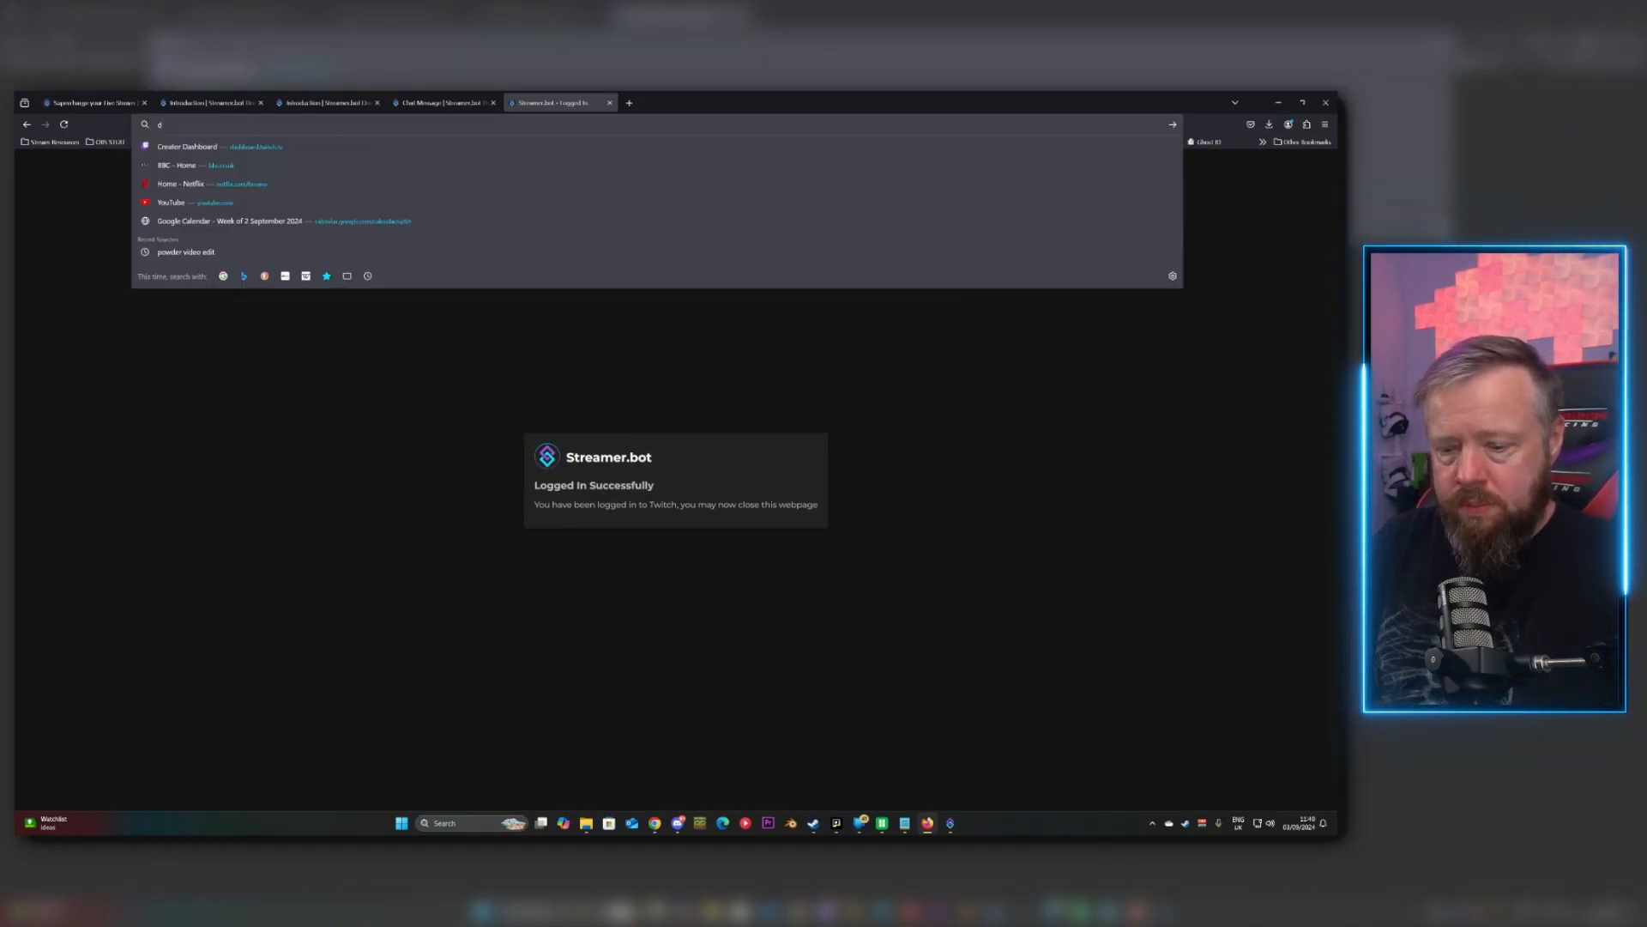
{"action": "type", "text": "dashboard.twitch.tv/"}
{"action": "key", "text": "Return"}
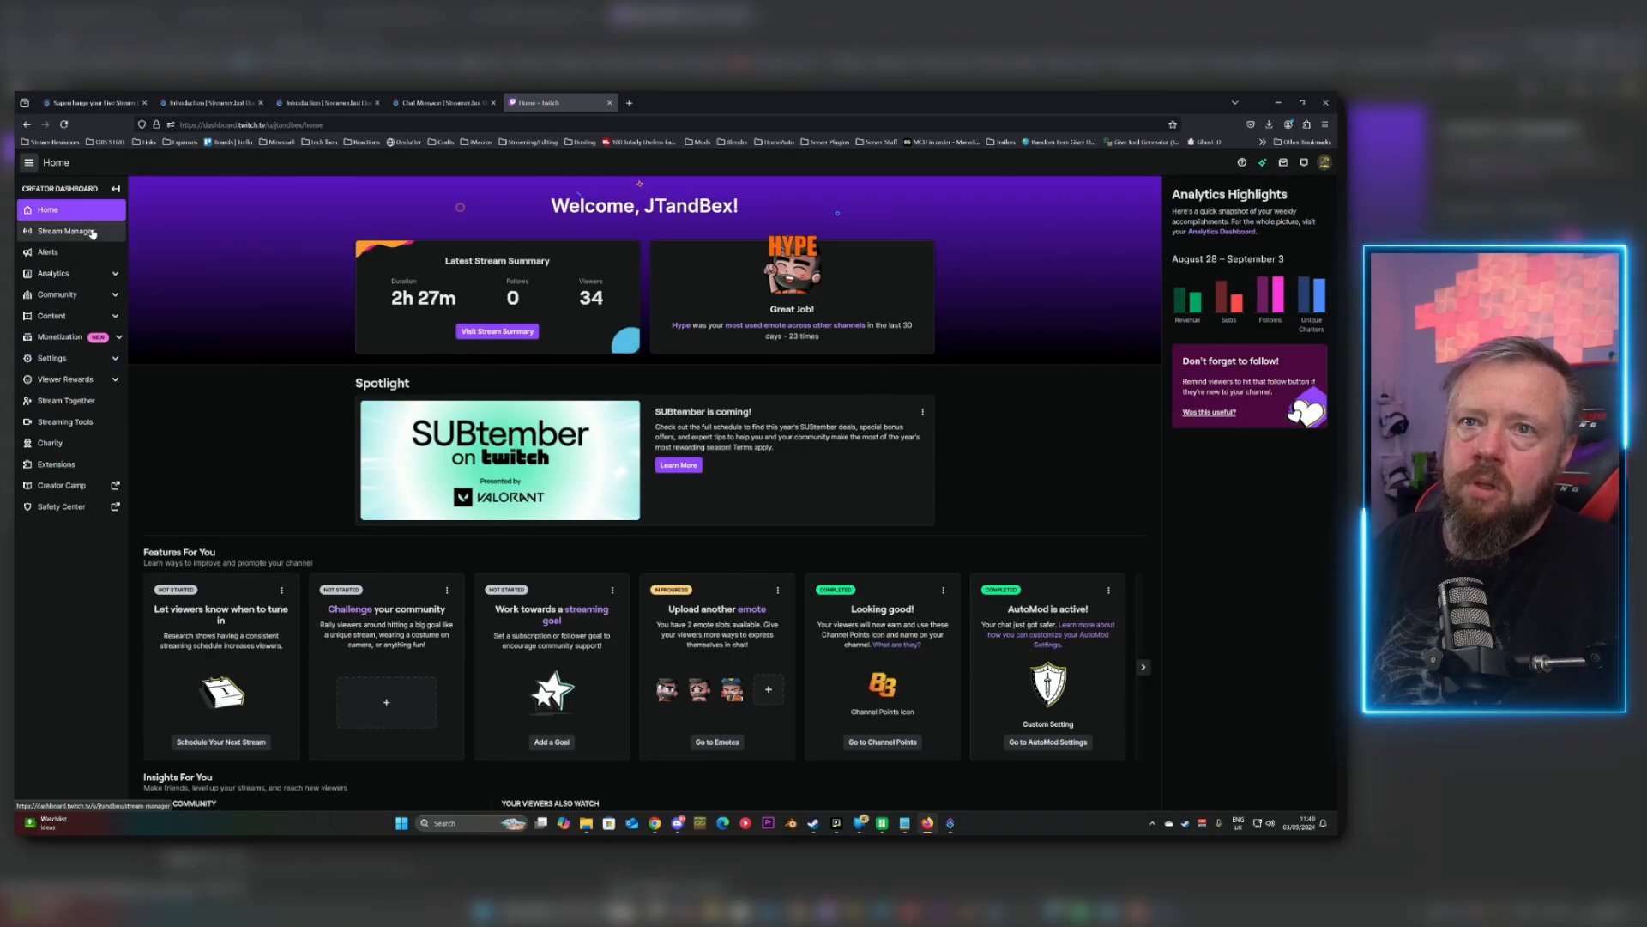
{"action": "left_click", "coordinate": [86, 231]}
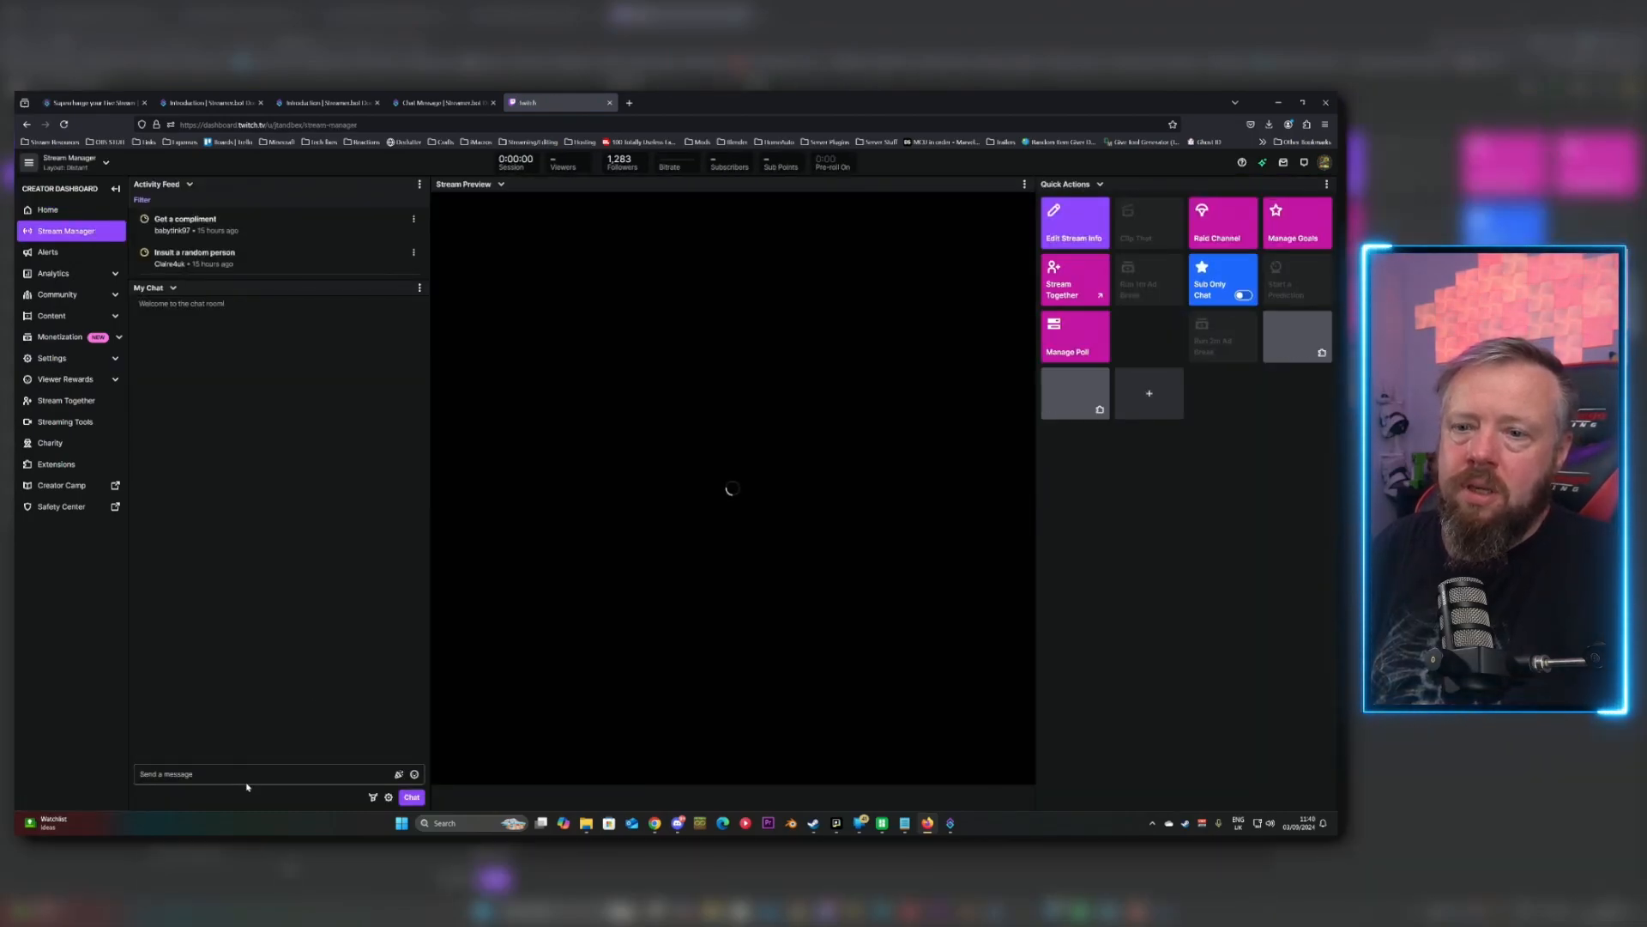
Send the message "!hello" in the channel's chat to test the Hello command.
{"action": "left_click", "coordinate": [249, 774]}
{"action": "type", "text": "!hello"}
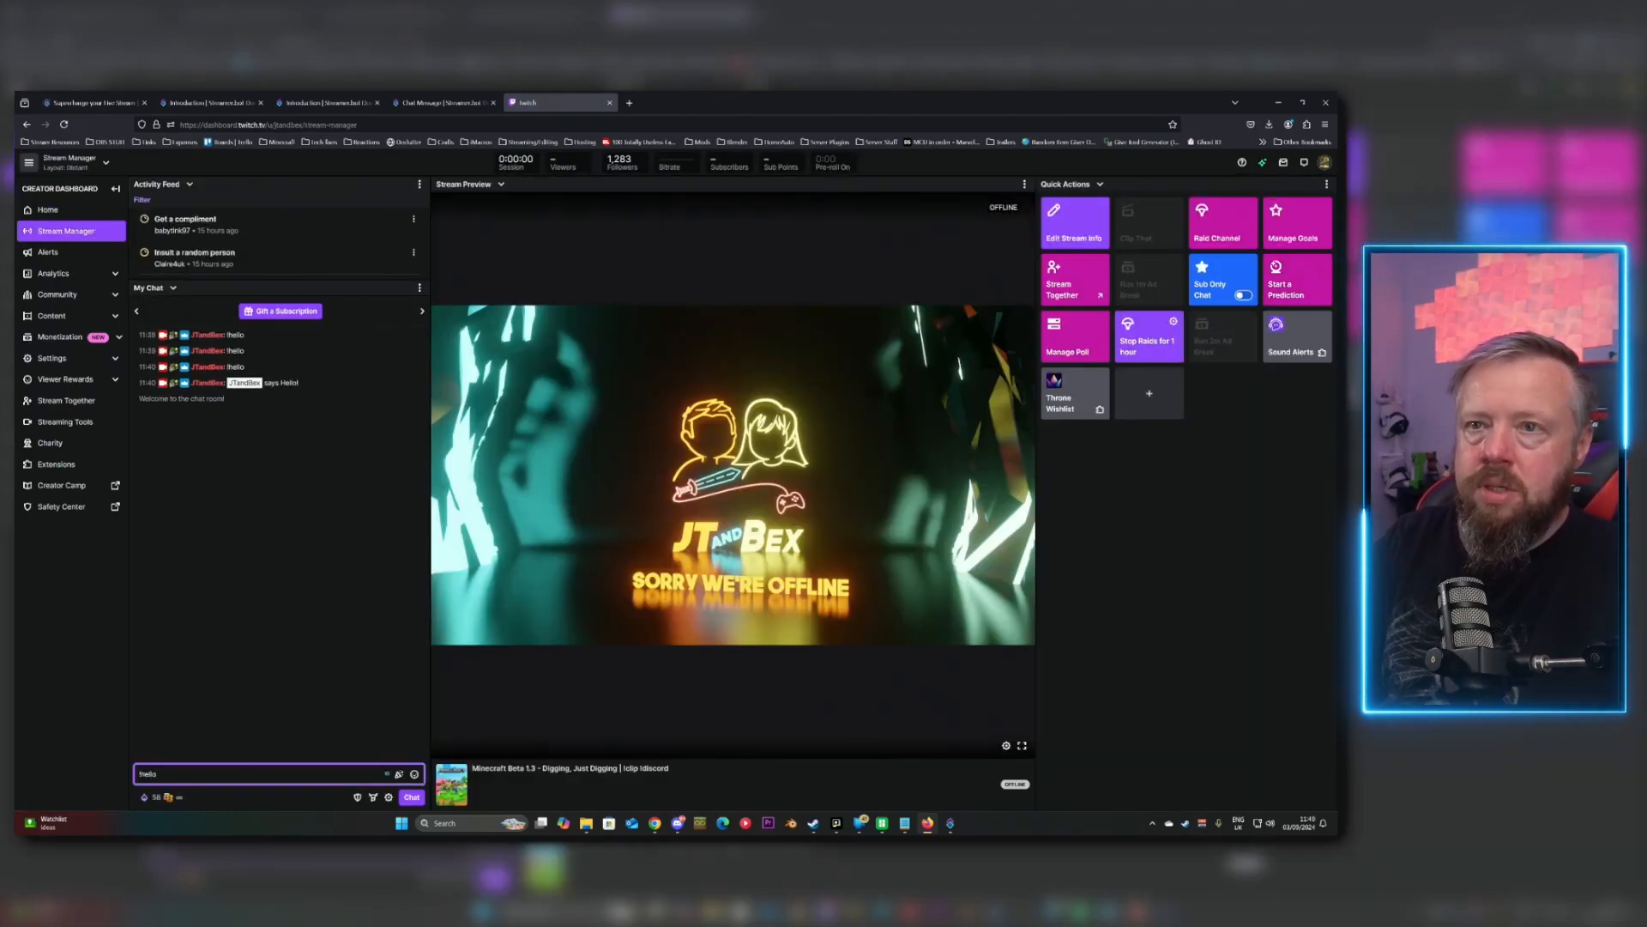
{"action": "key", "text": "Return"}
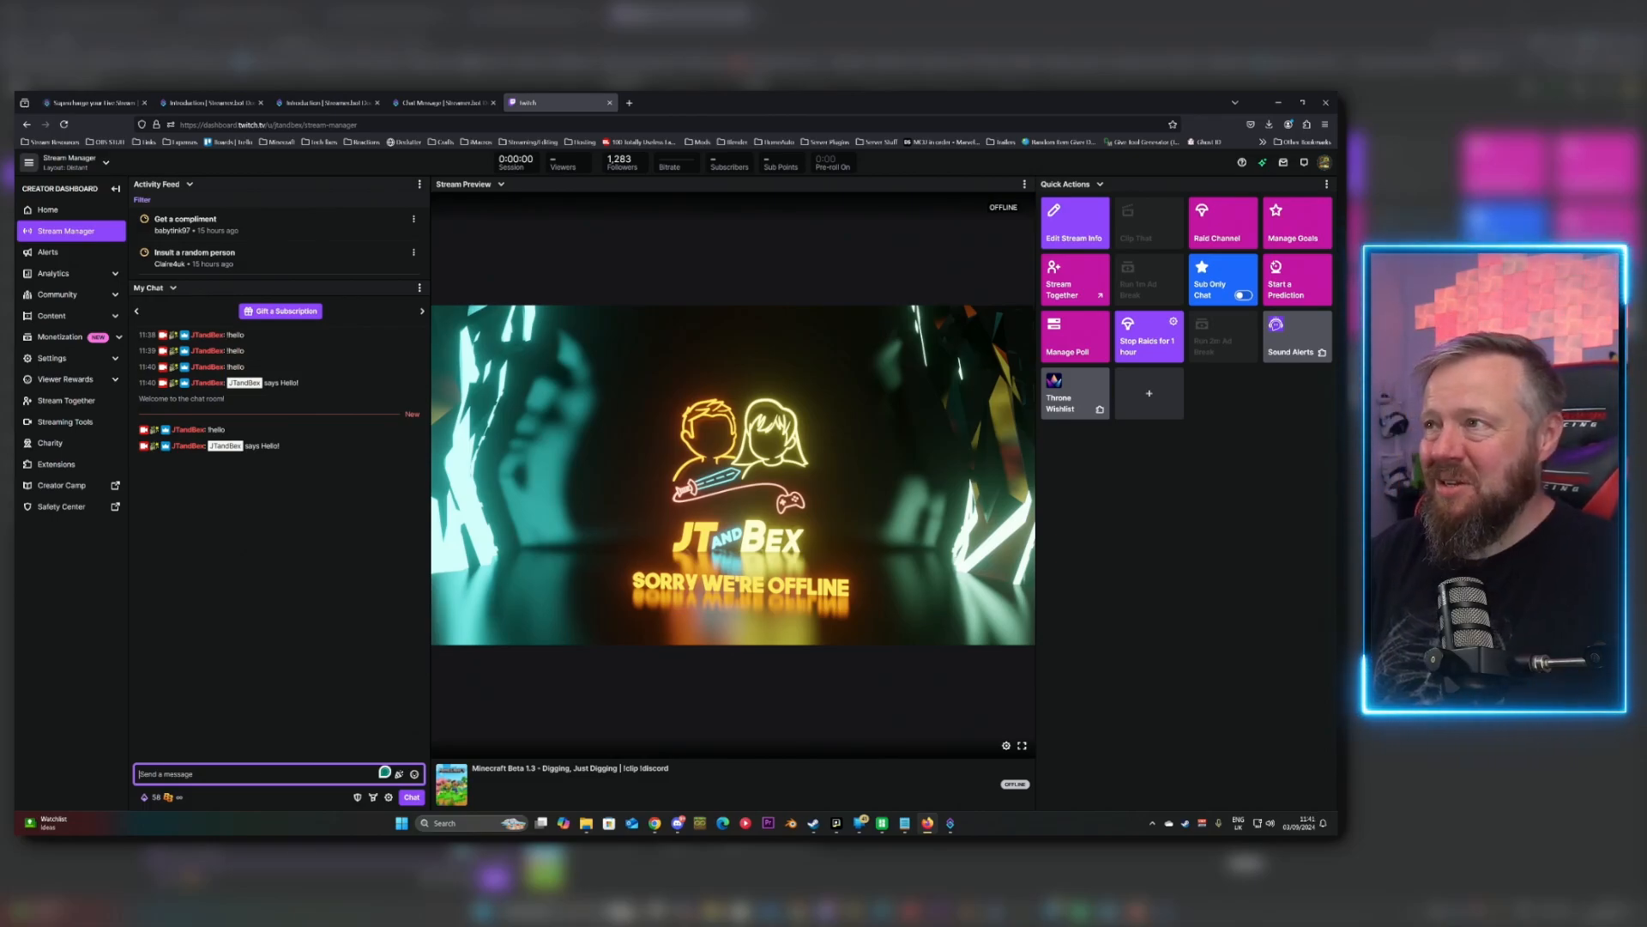
Switch back to Streamer.bot and add a new action named Start of Stream to the actions list.
{"action": "mouse_move", "coordinate": [949, 823]}
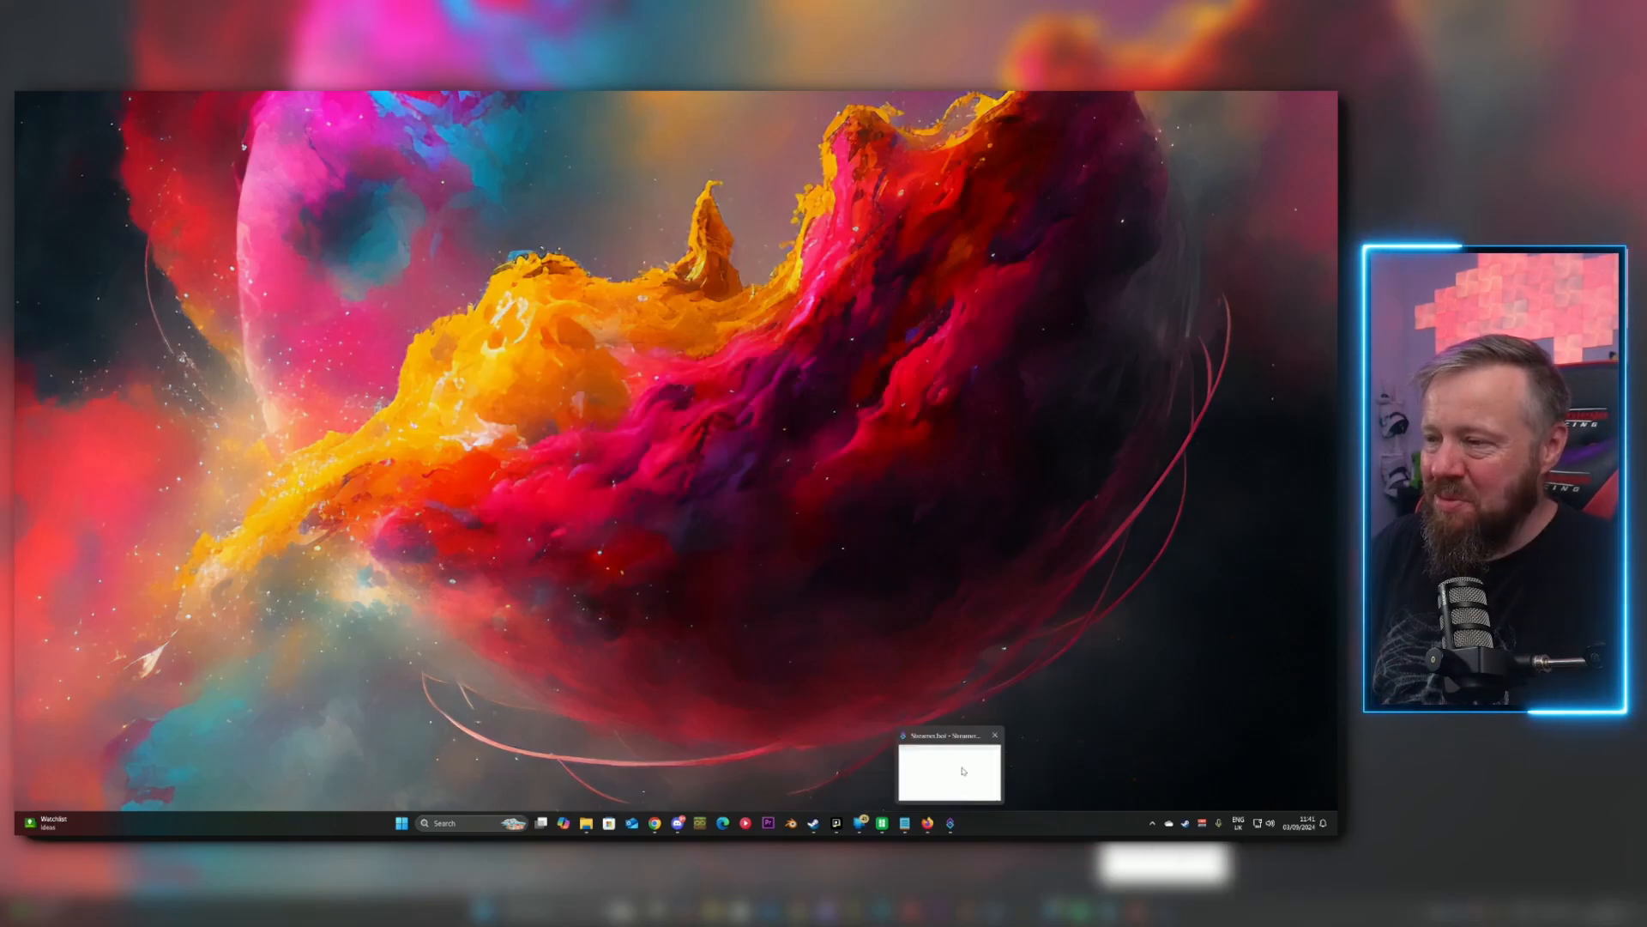
{"action": "left_click", "coordinate": [937, 778]}
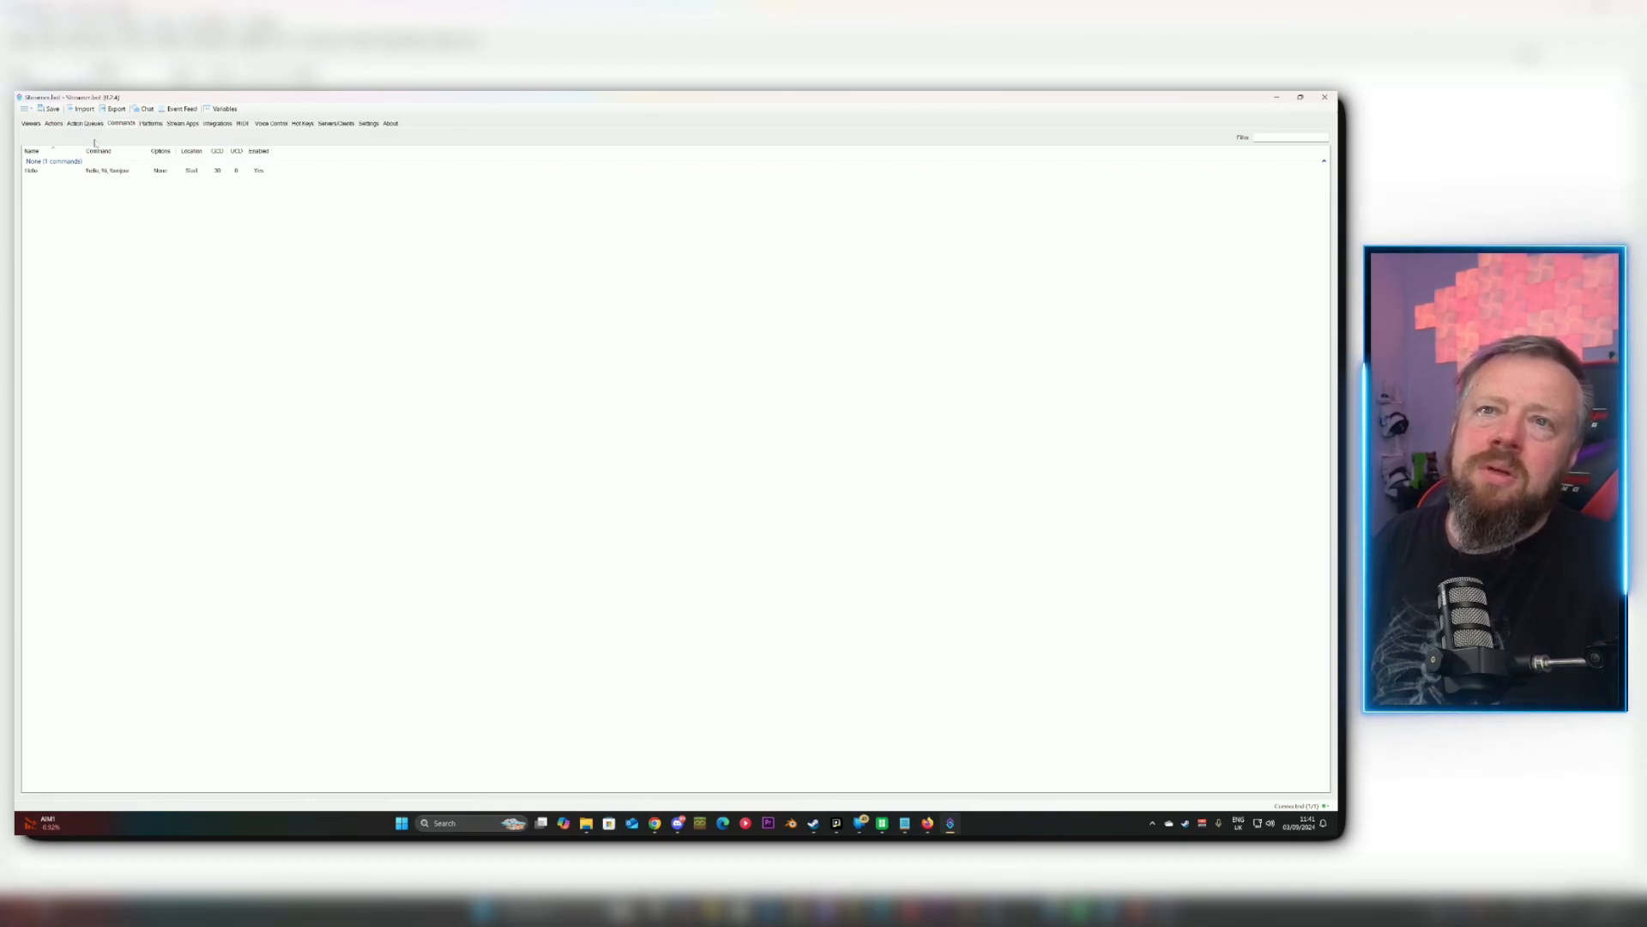
{"action": "left_click", "coordinate": [54, 125]}
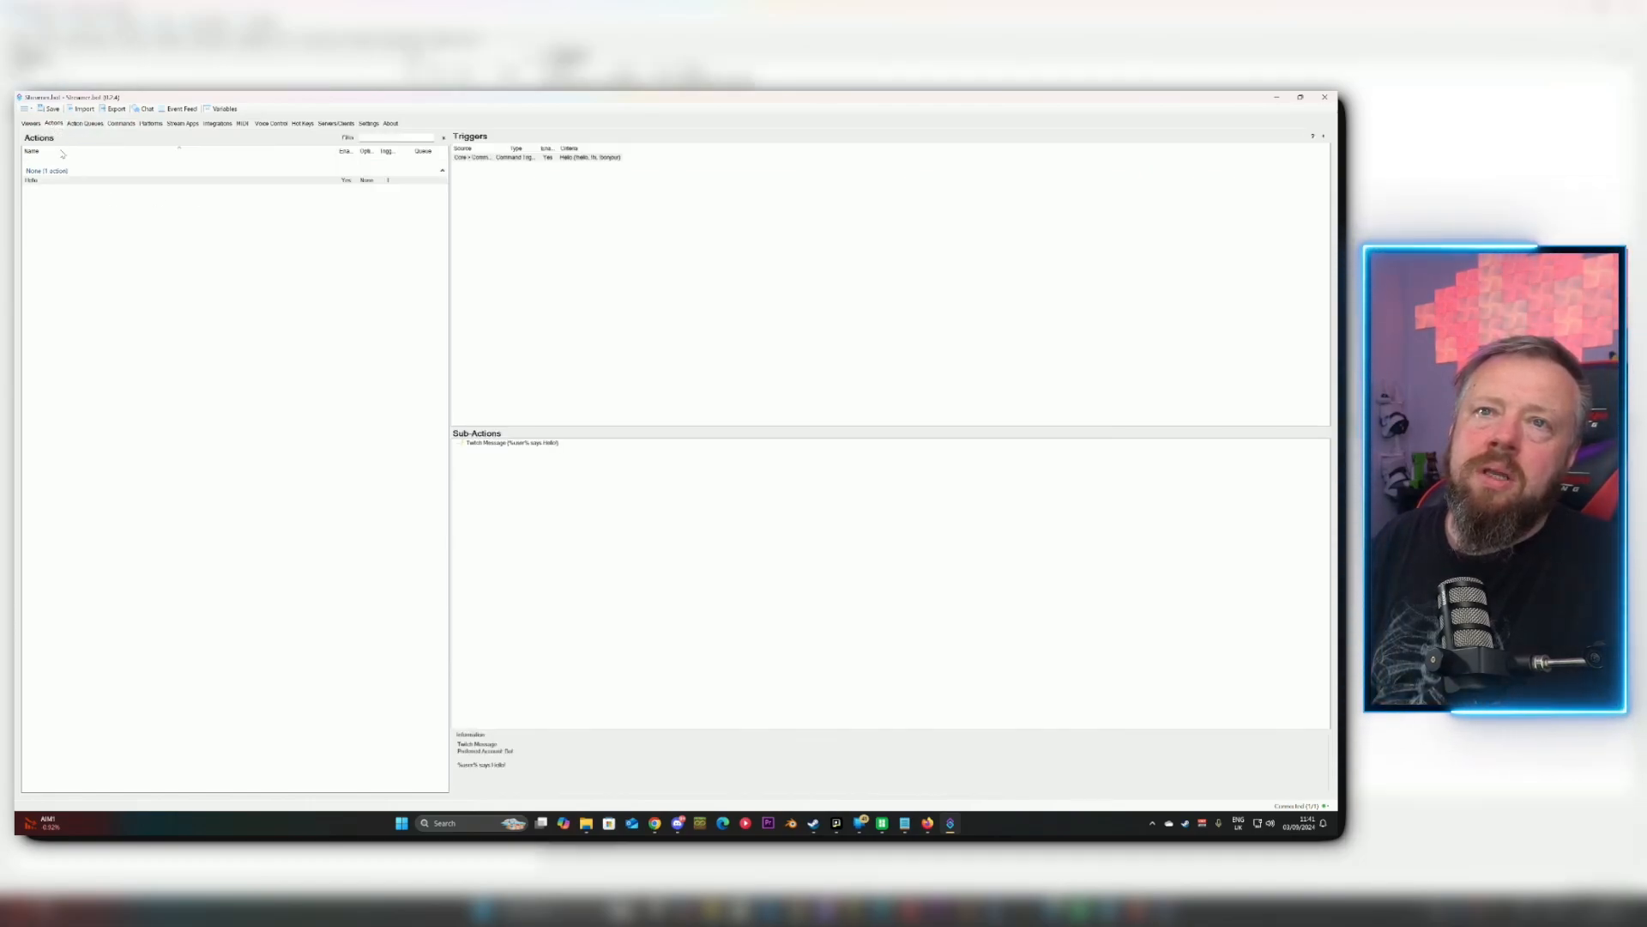
{"action": "right_click", "coordinate": [95, 224]}
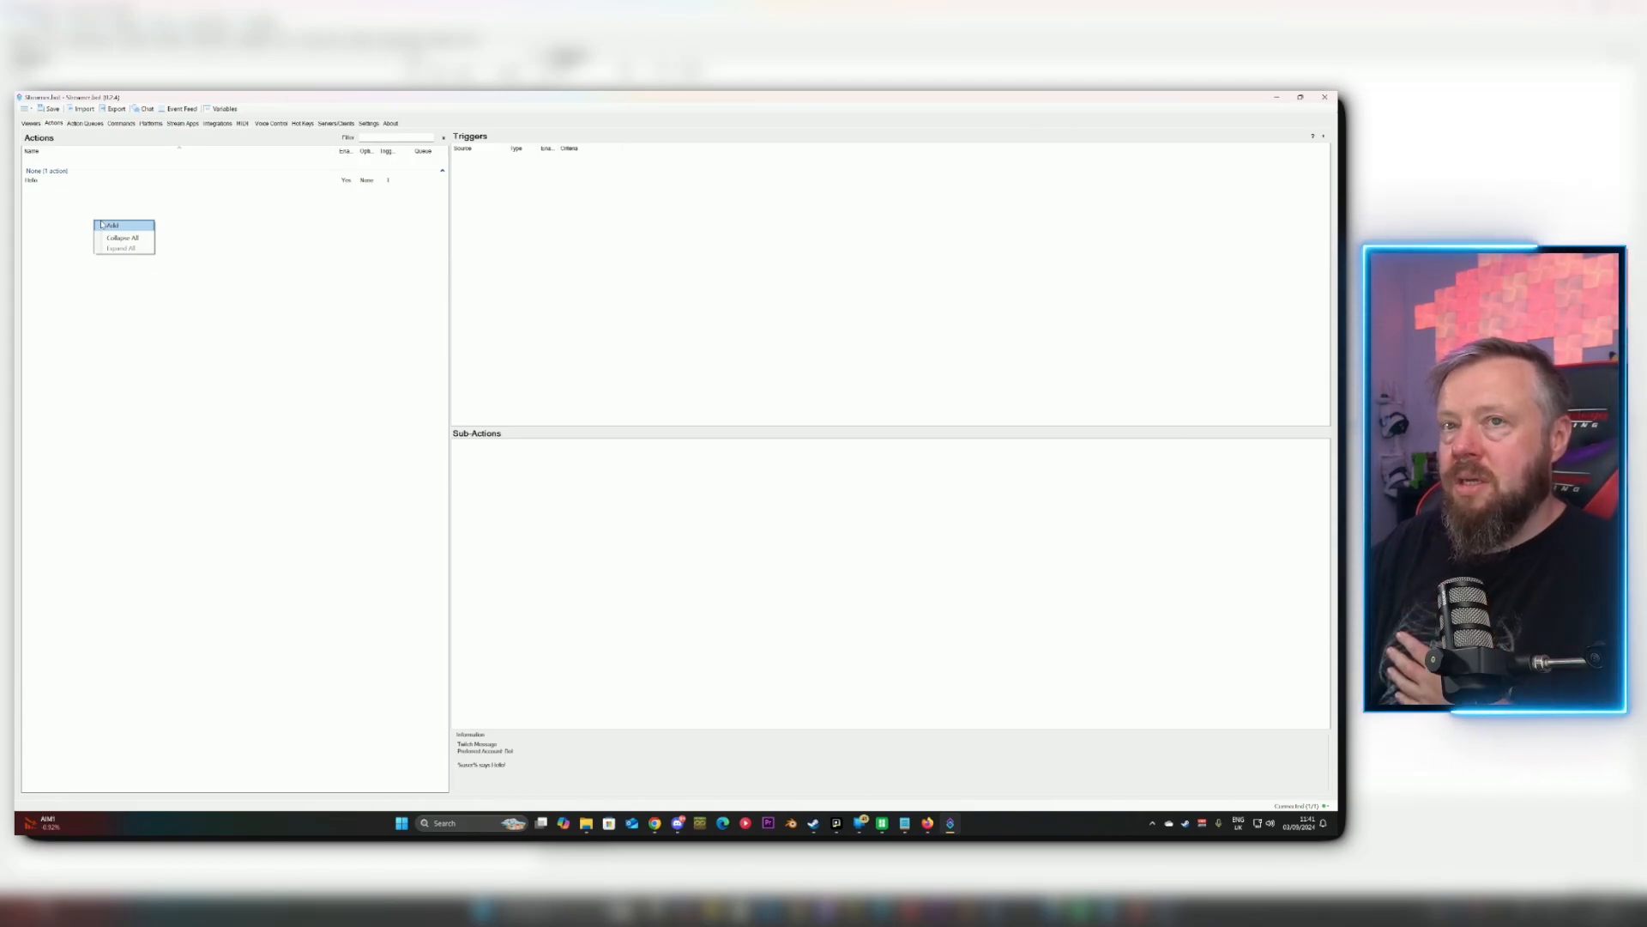
{"action": "left_click", "coordinate": [113, 225]}
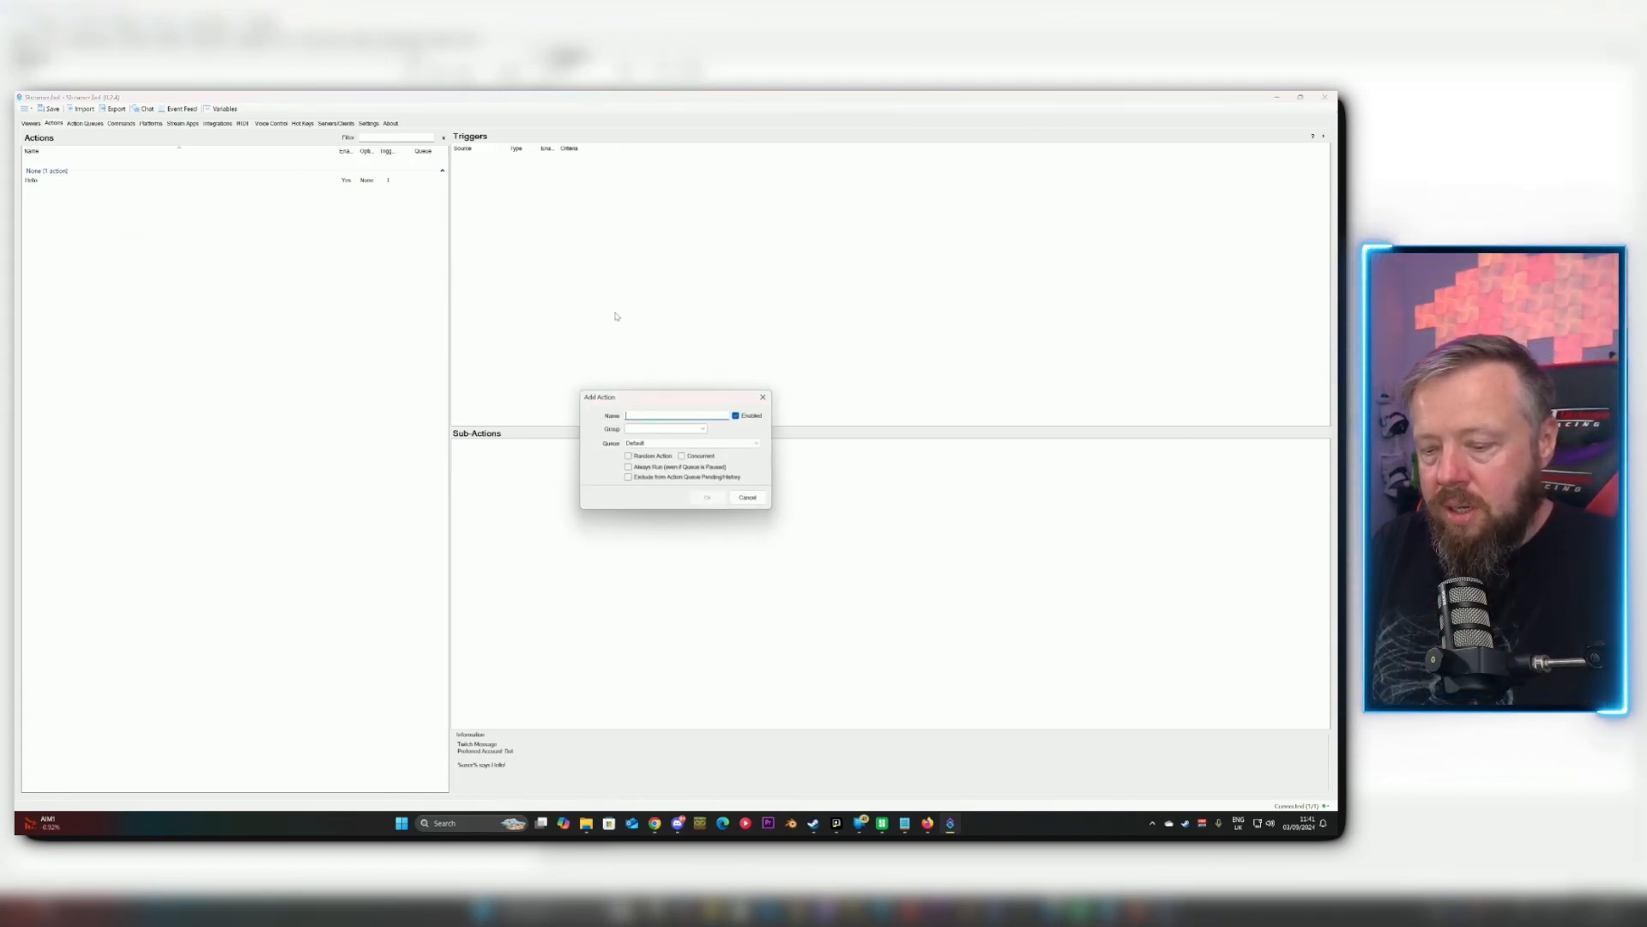
{"action": "type", "text": "Start of Stream"}
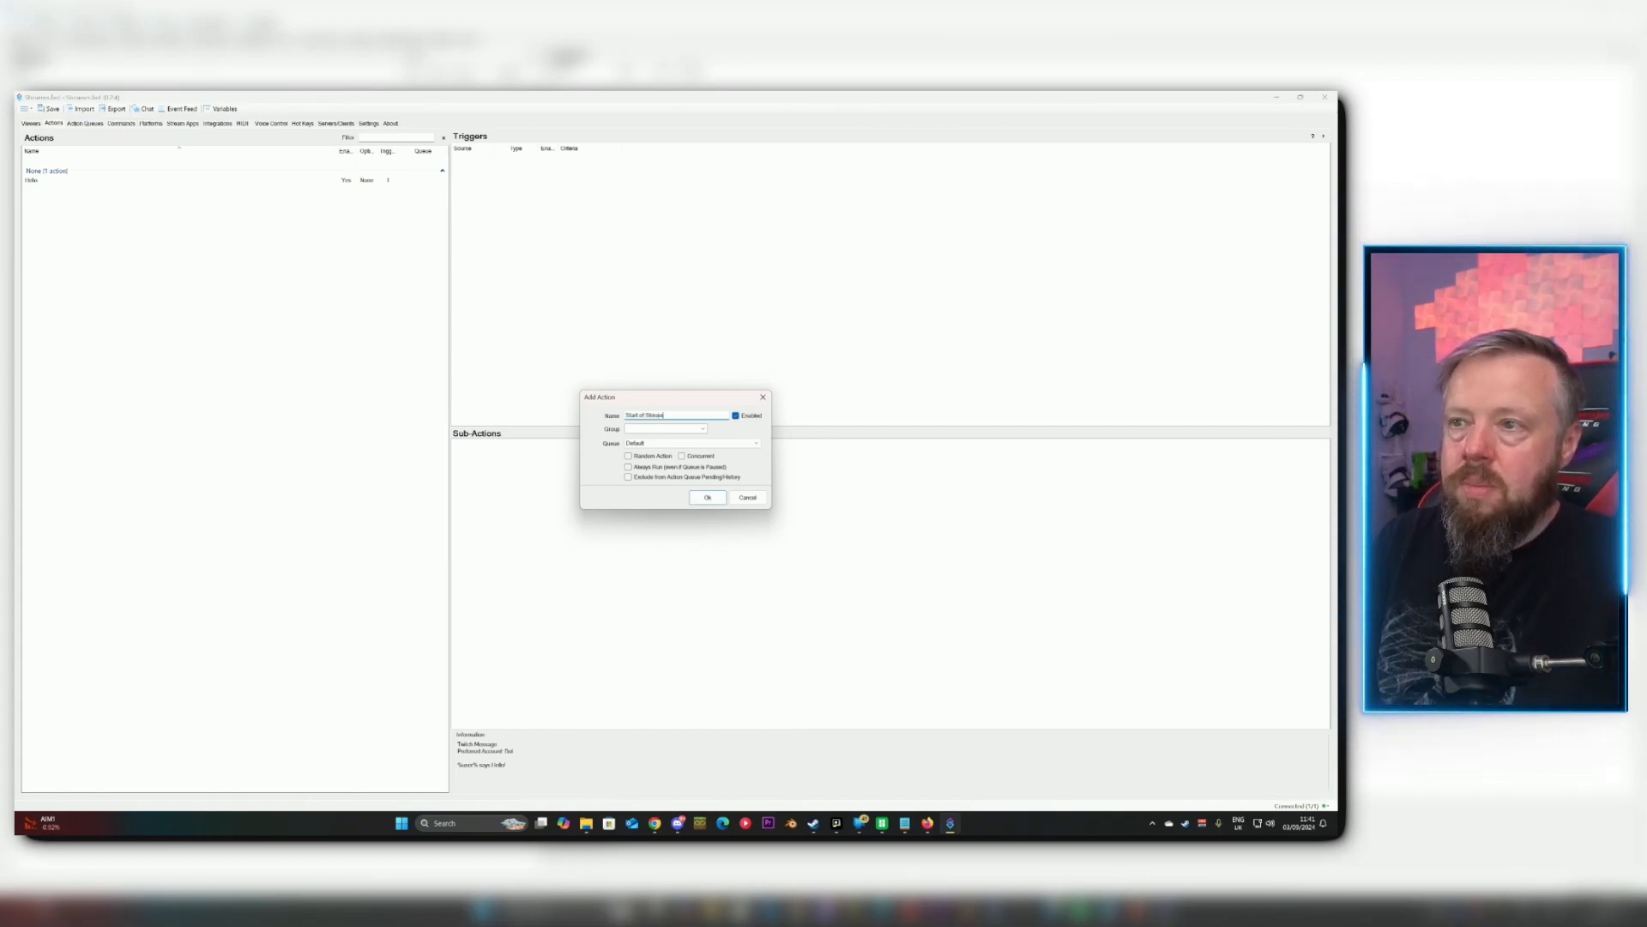
{"action": "key", "text": "Return"}
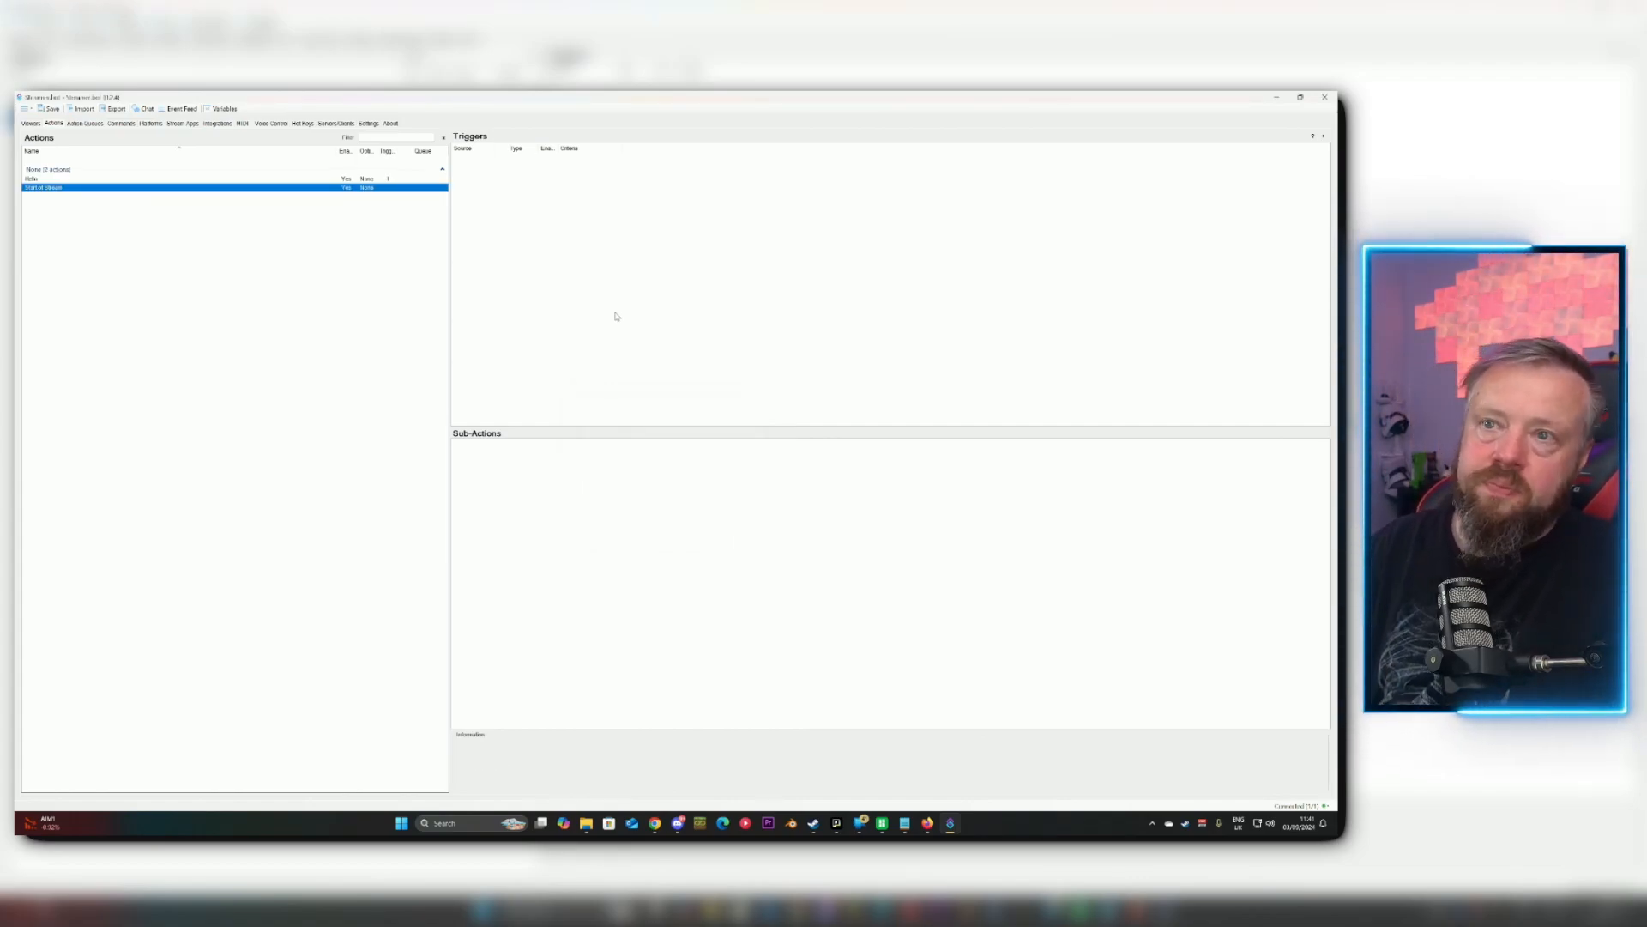
Add a Twitch Run Commercial sub-action with a 180-second duration to the Start of Stream action.
{"action": "right_click", "coordinate": [524, 450]}
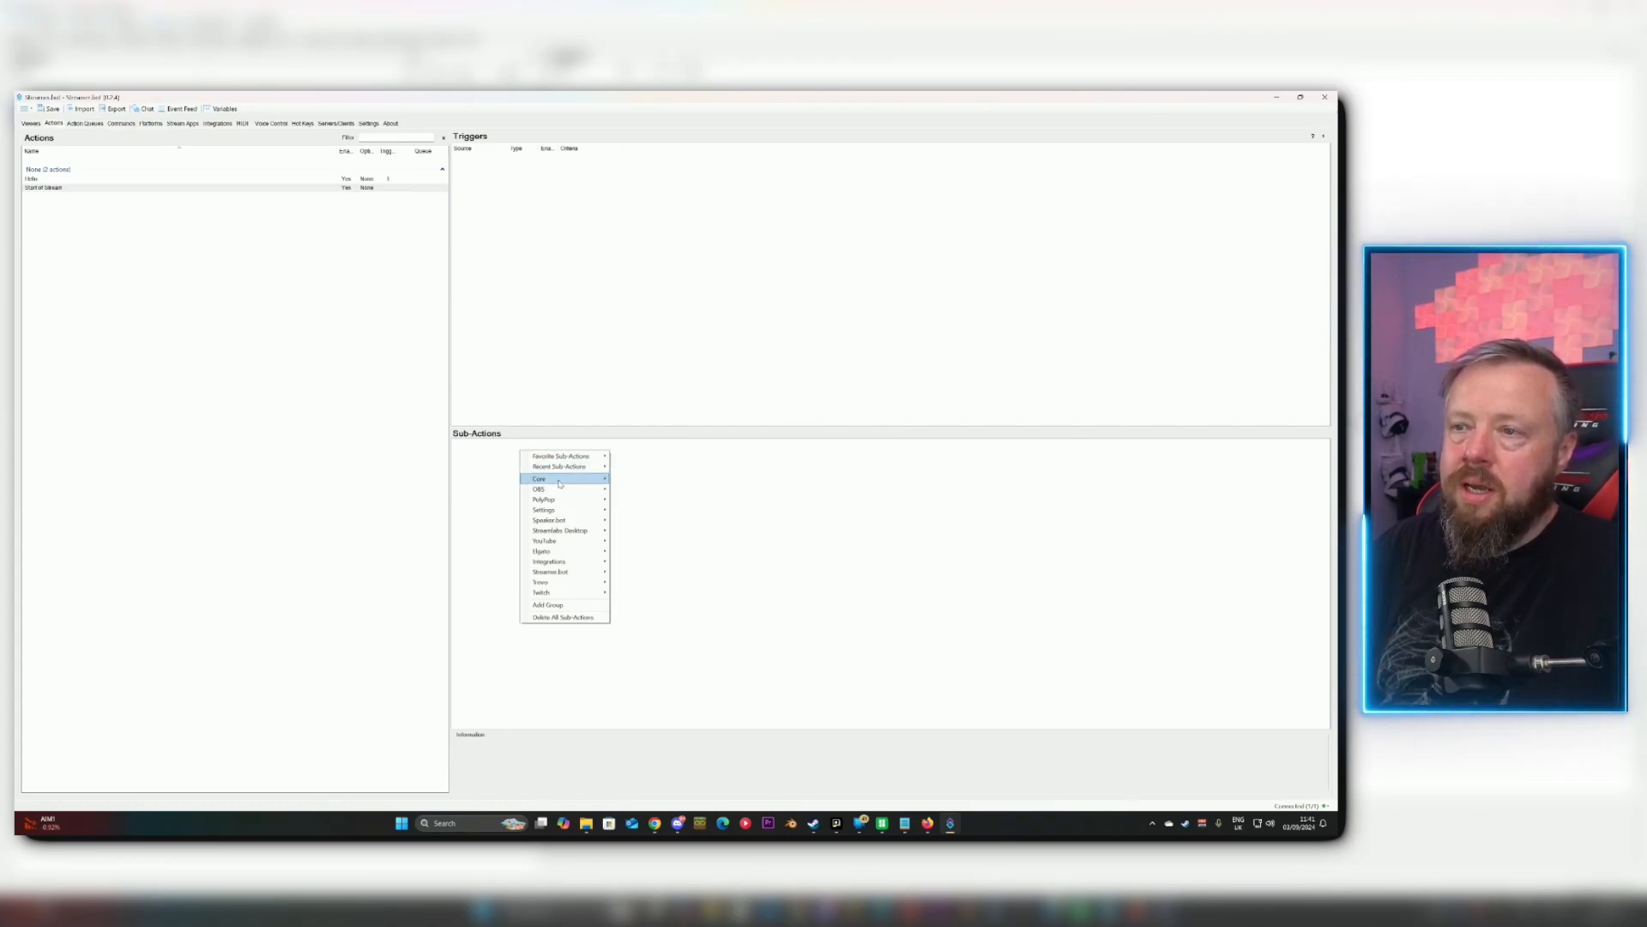
{"action": "mouse_move", "coordinate": [560, 483]}
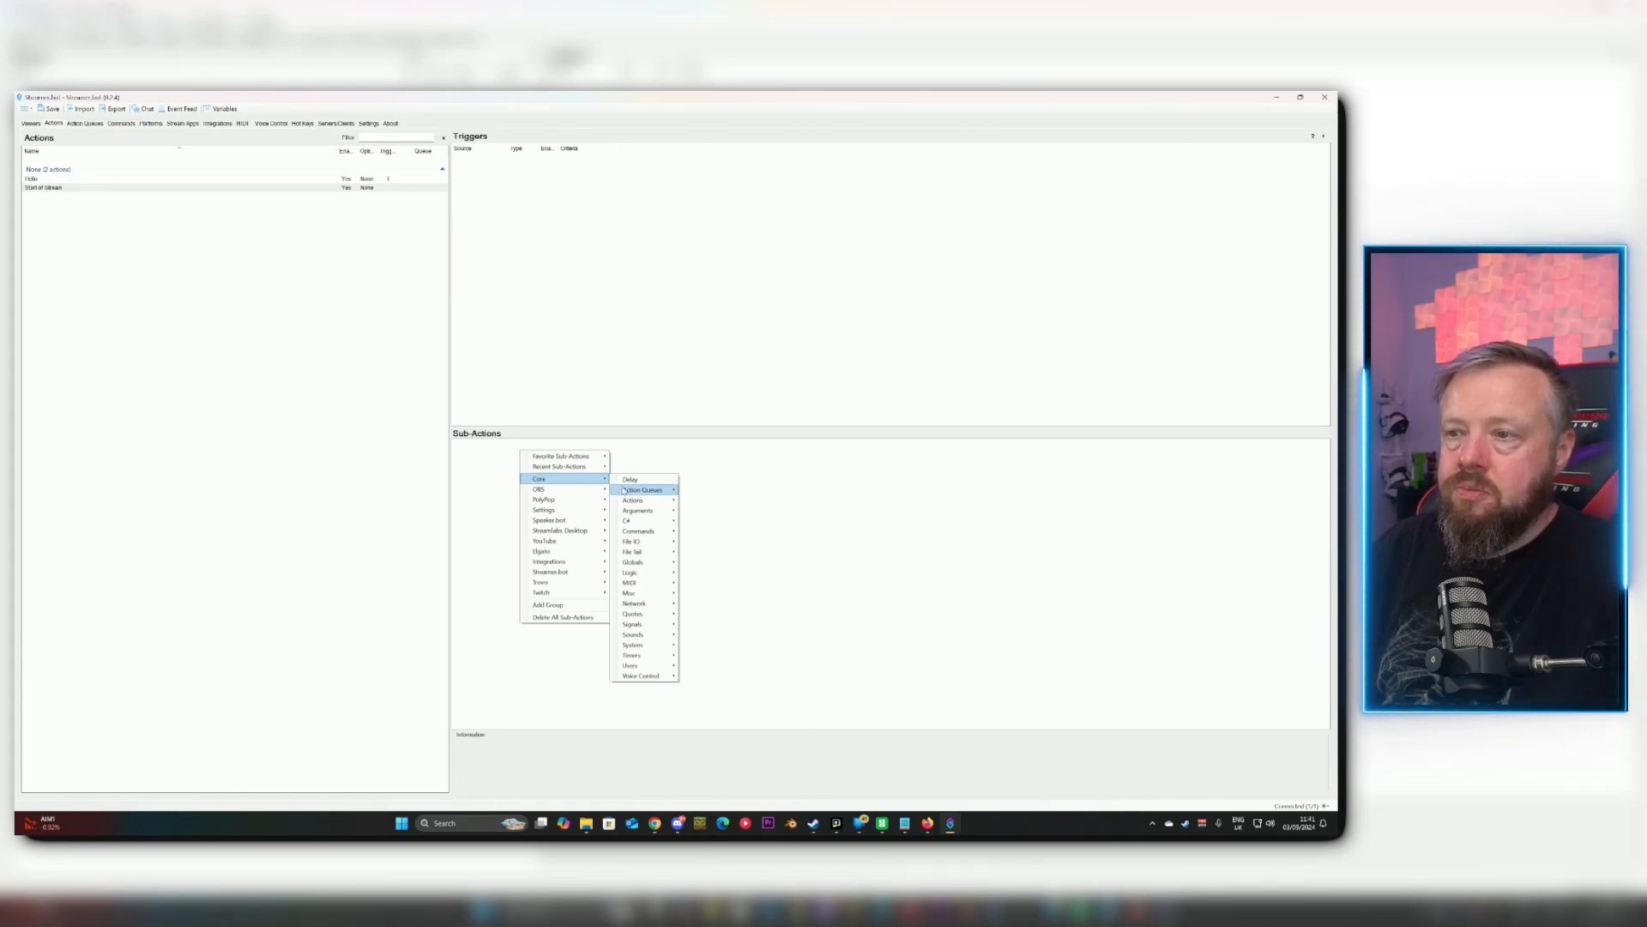
{"action": "mouse_move", "coordinate": [562, 594]}
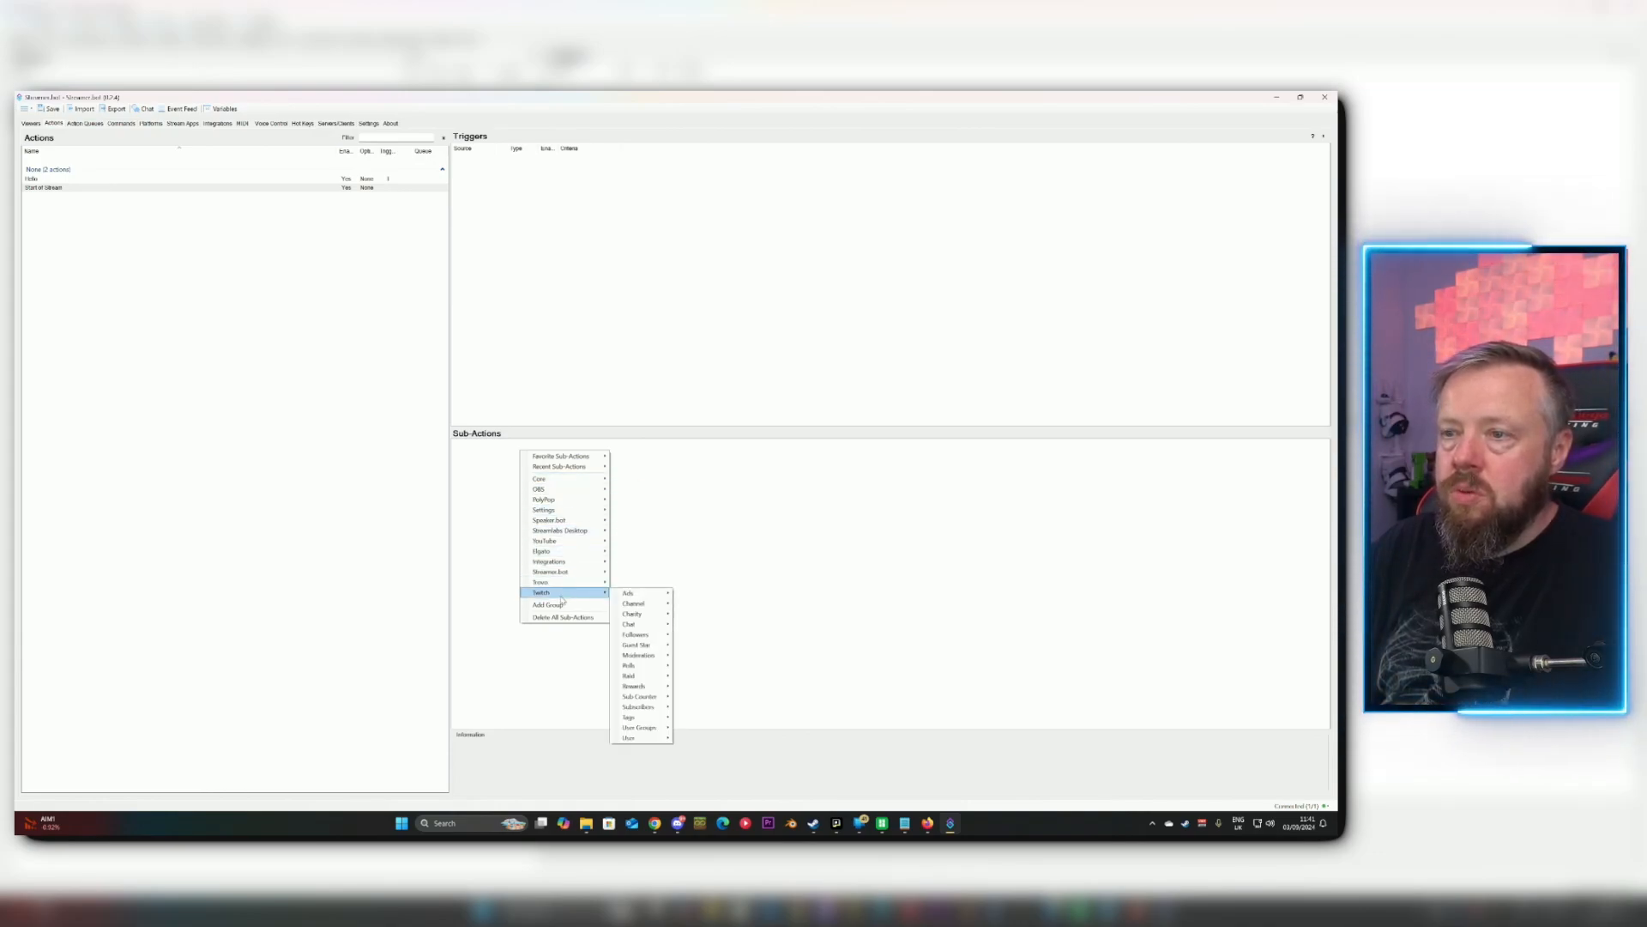
{"action": "mouse_move", "coordinate": [637, 594]}
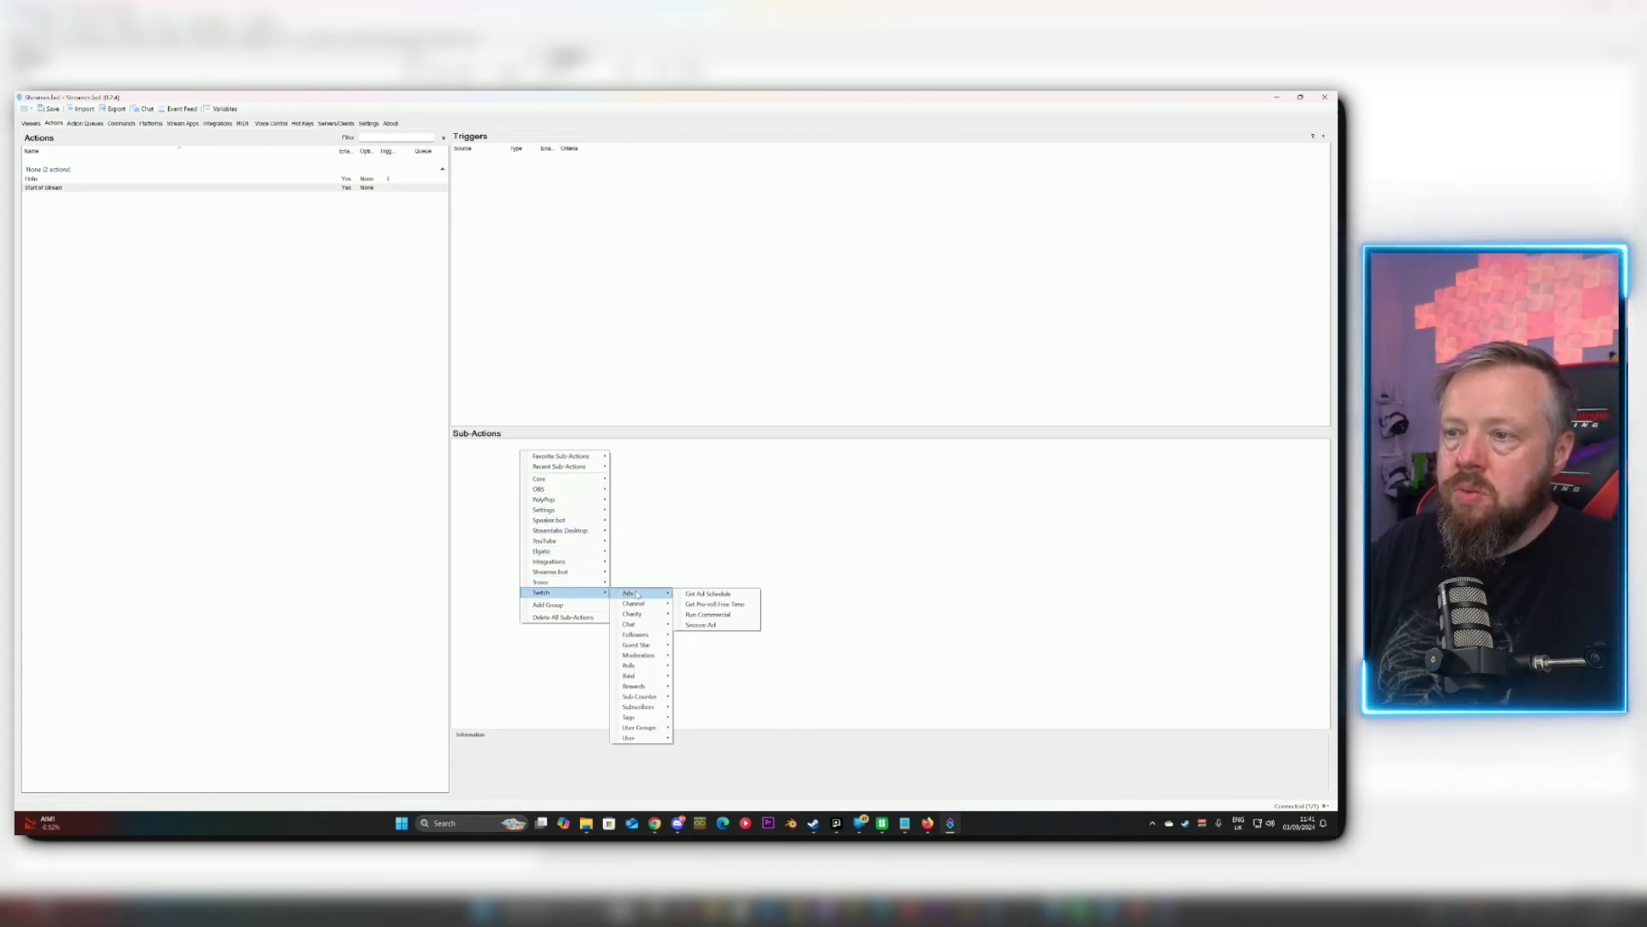
{"action": "left_click", "coordinate": [729, 617]}
{"action": "left_click", "coordinate": [657, 444]}
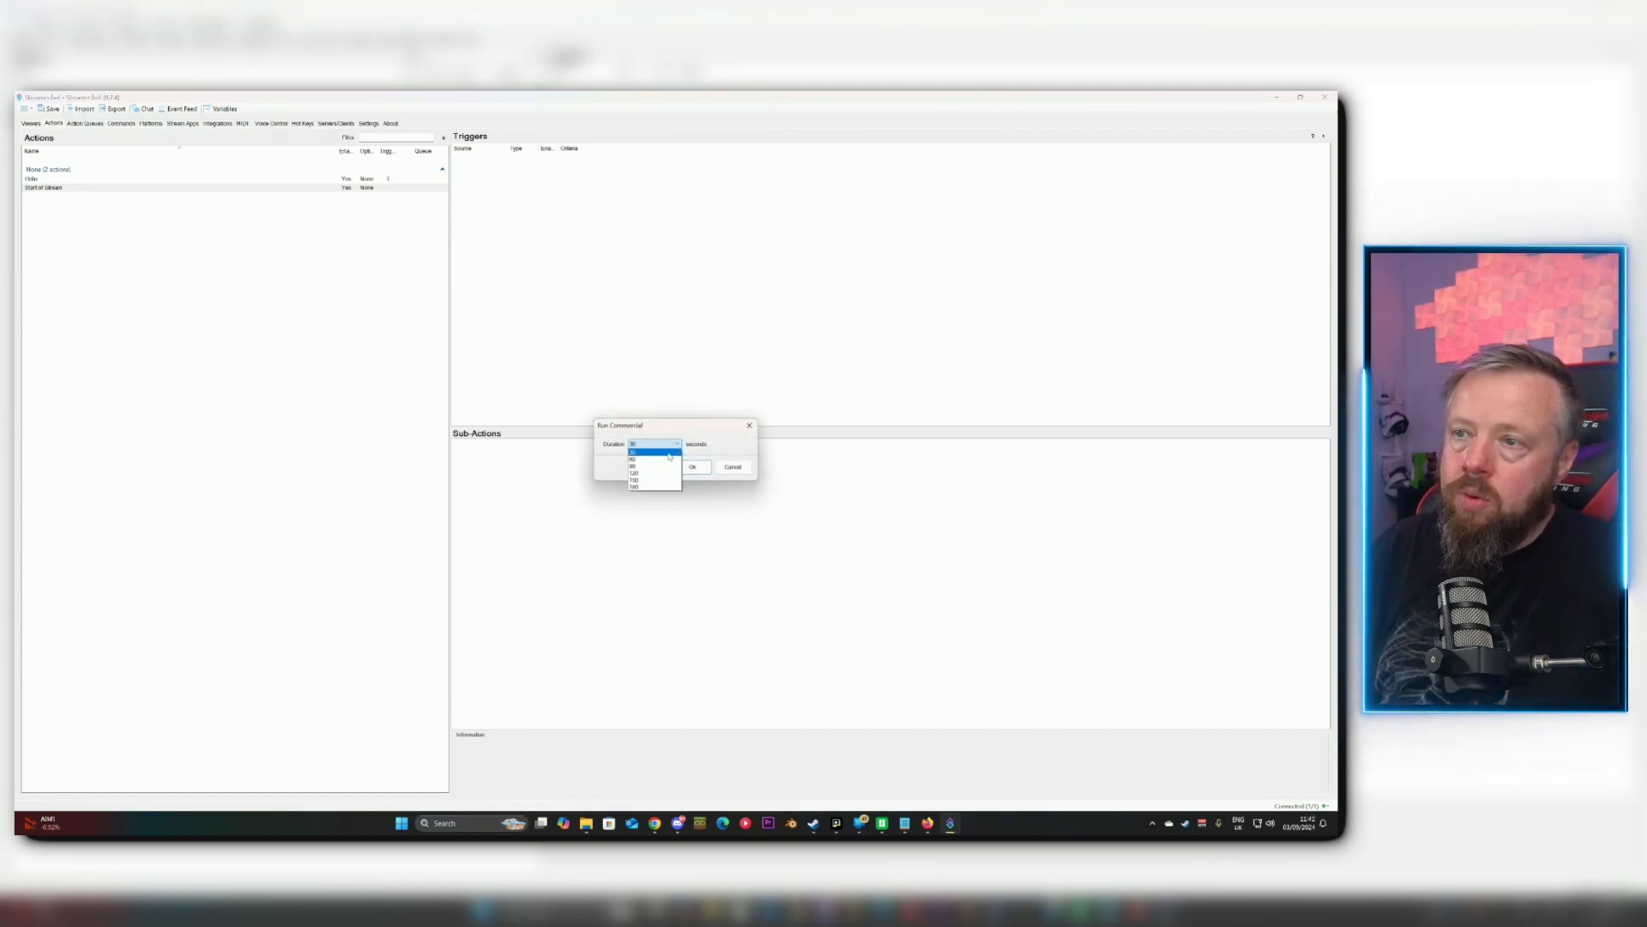
{"action": "left_click", "coordinate": [649, 489]}
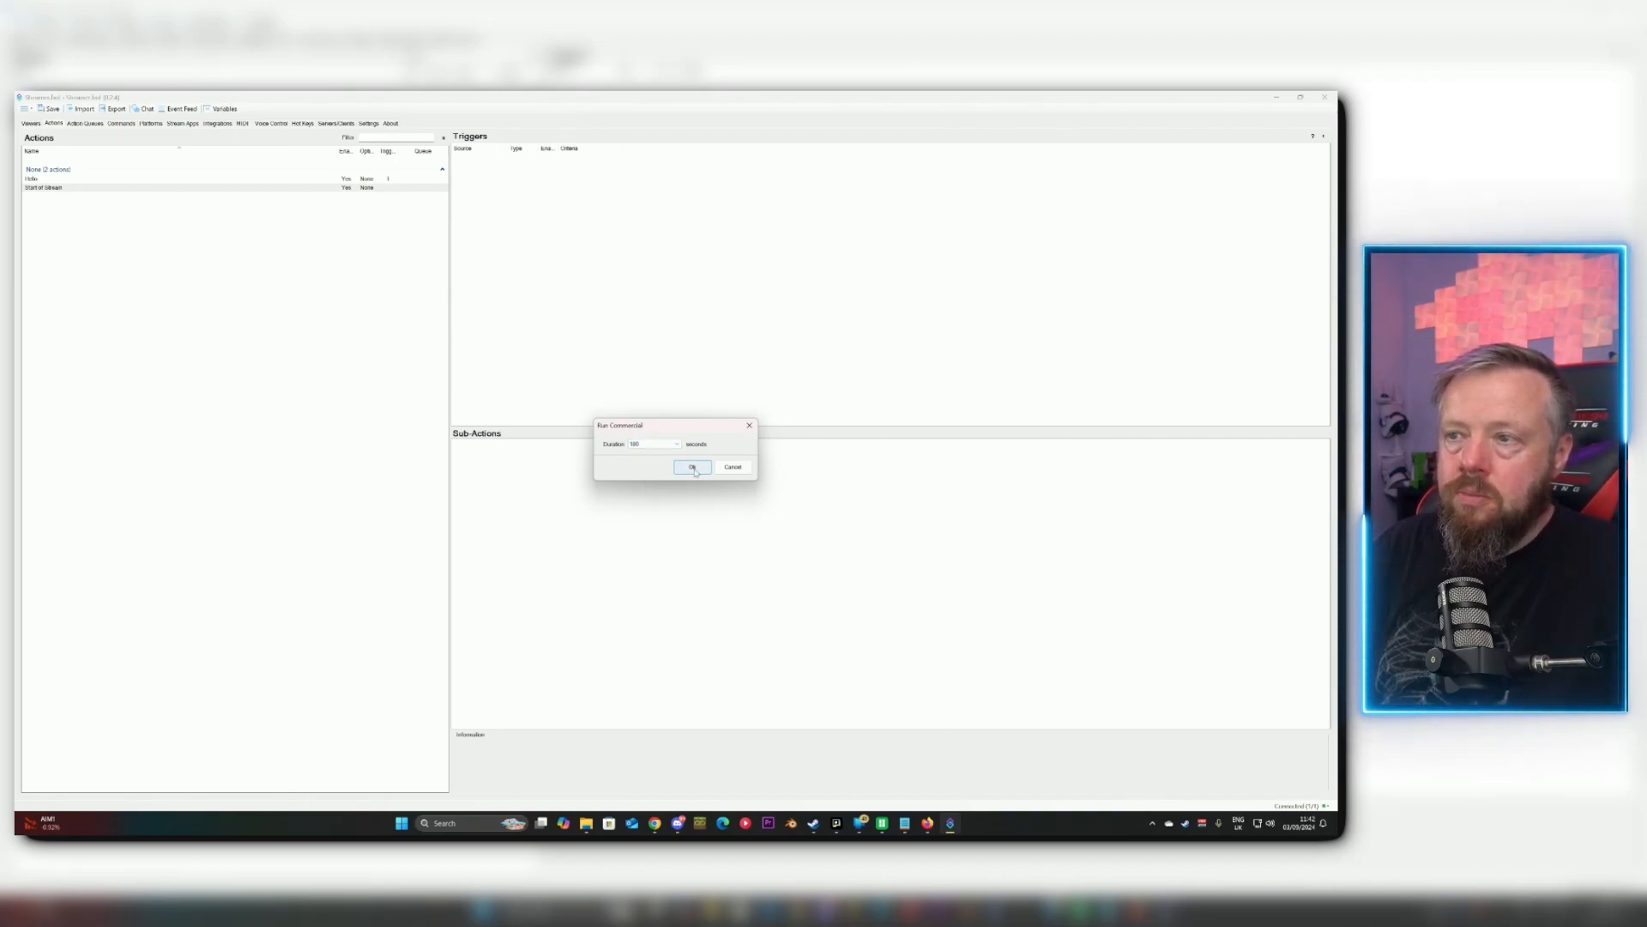
{"action": "left_click", "coordinate": [692, 467]}
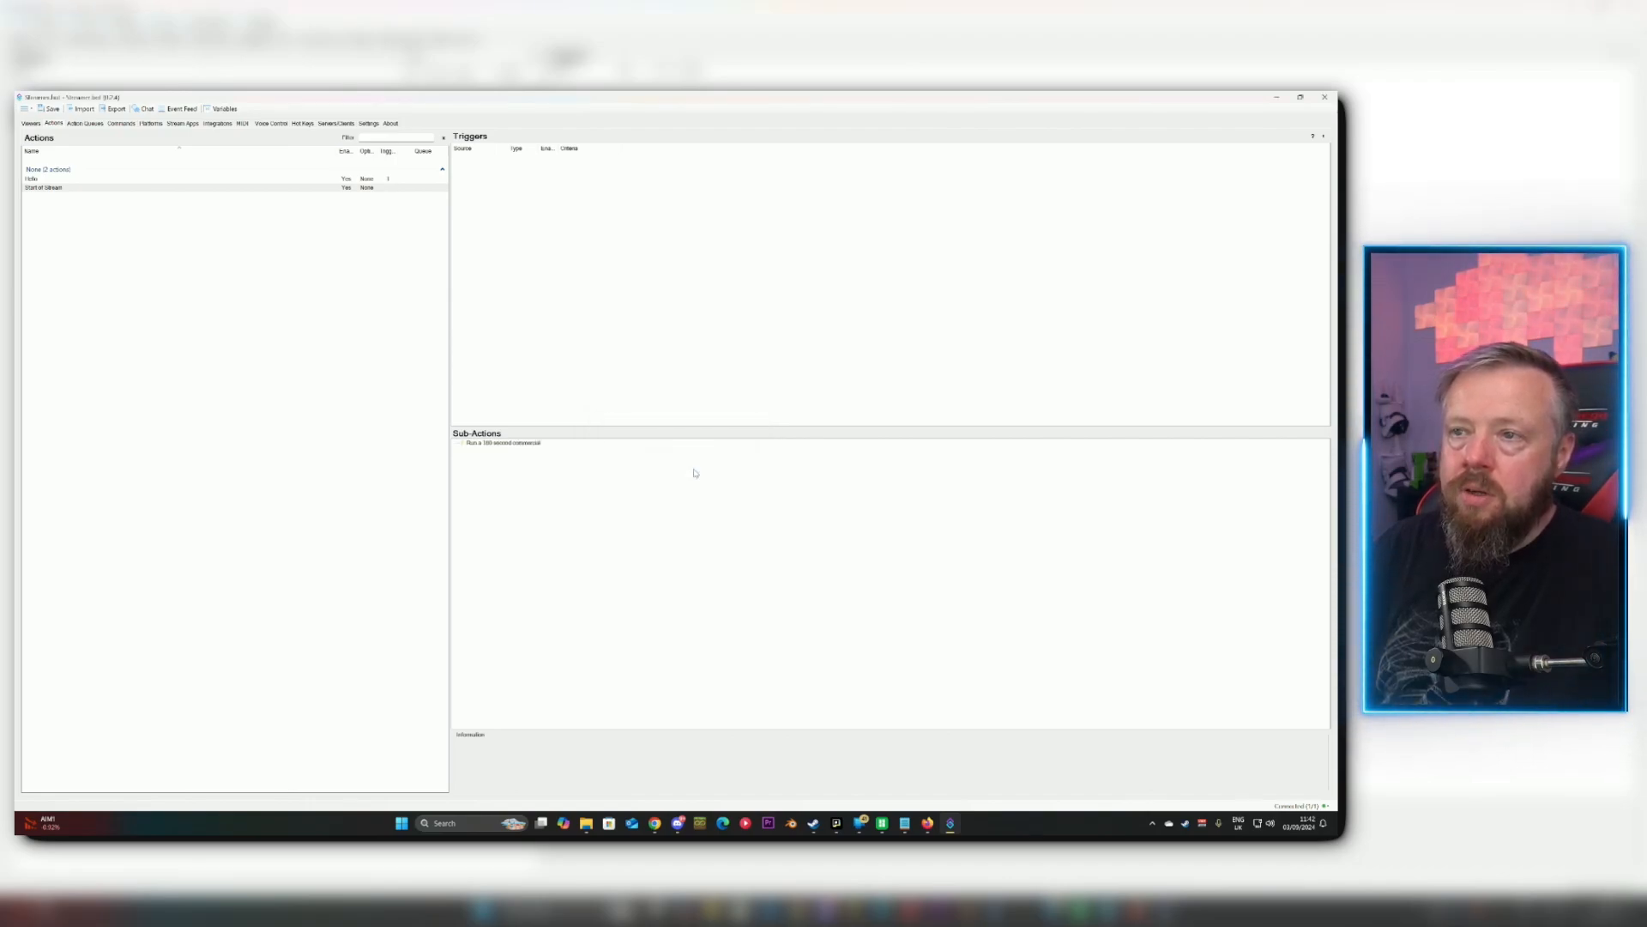
{"action": "right_click", "coordinate": [493, 461]}
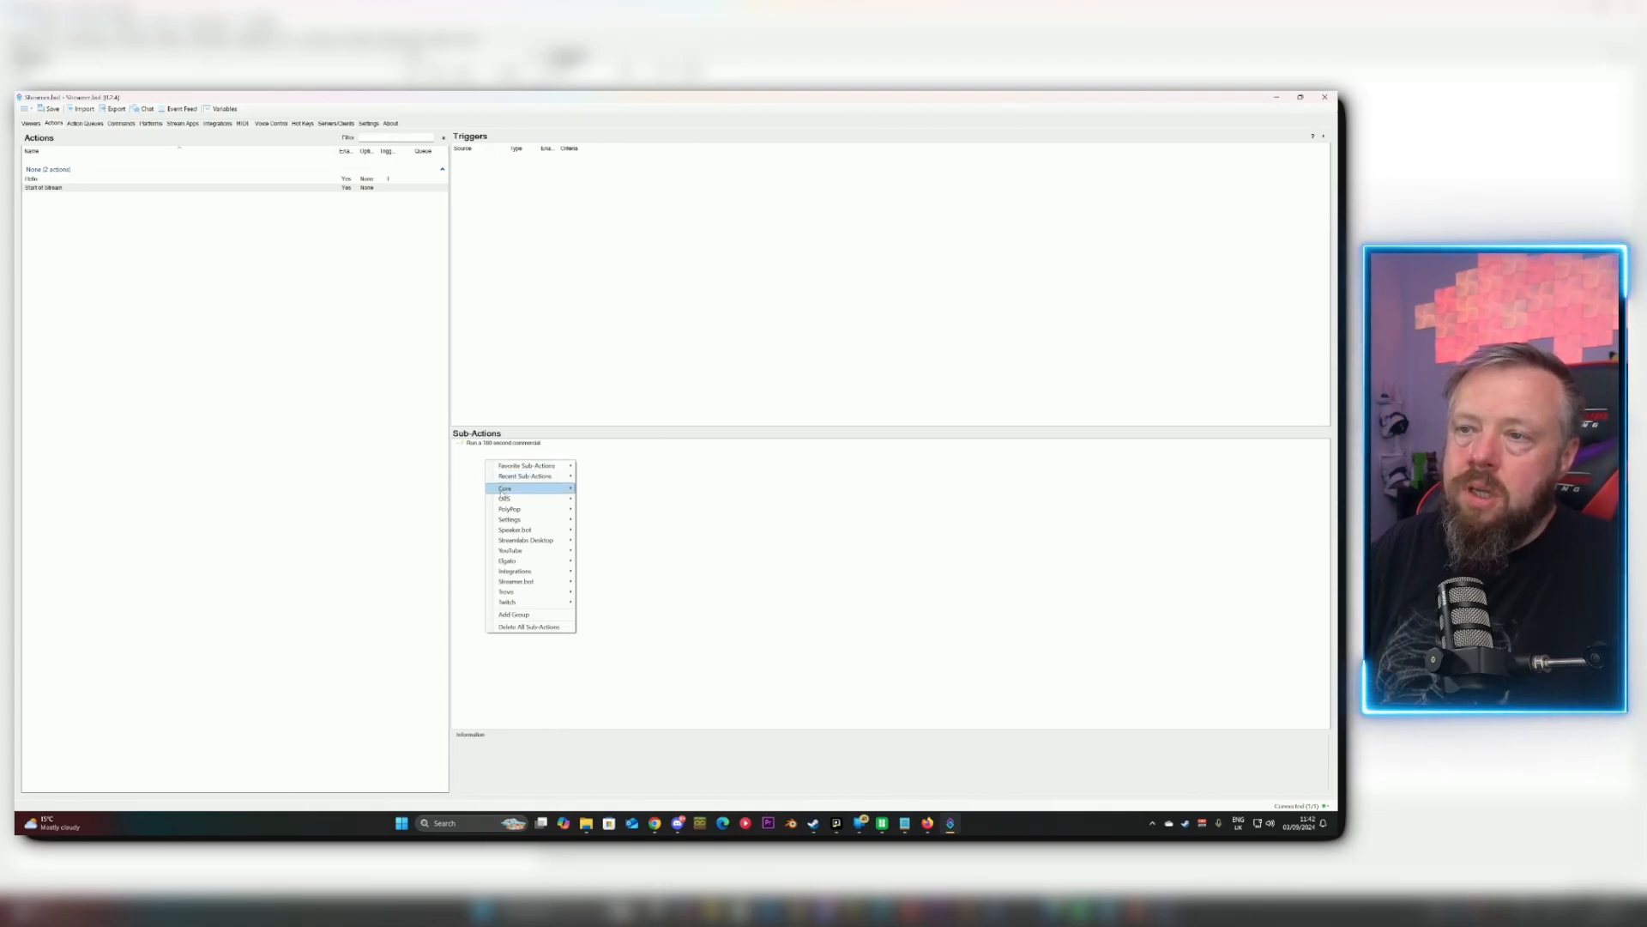
{"action": "mouse_move", "coordinate": [600, 665]}
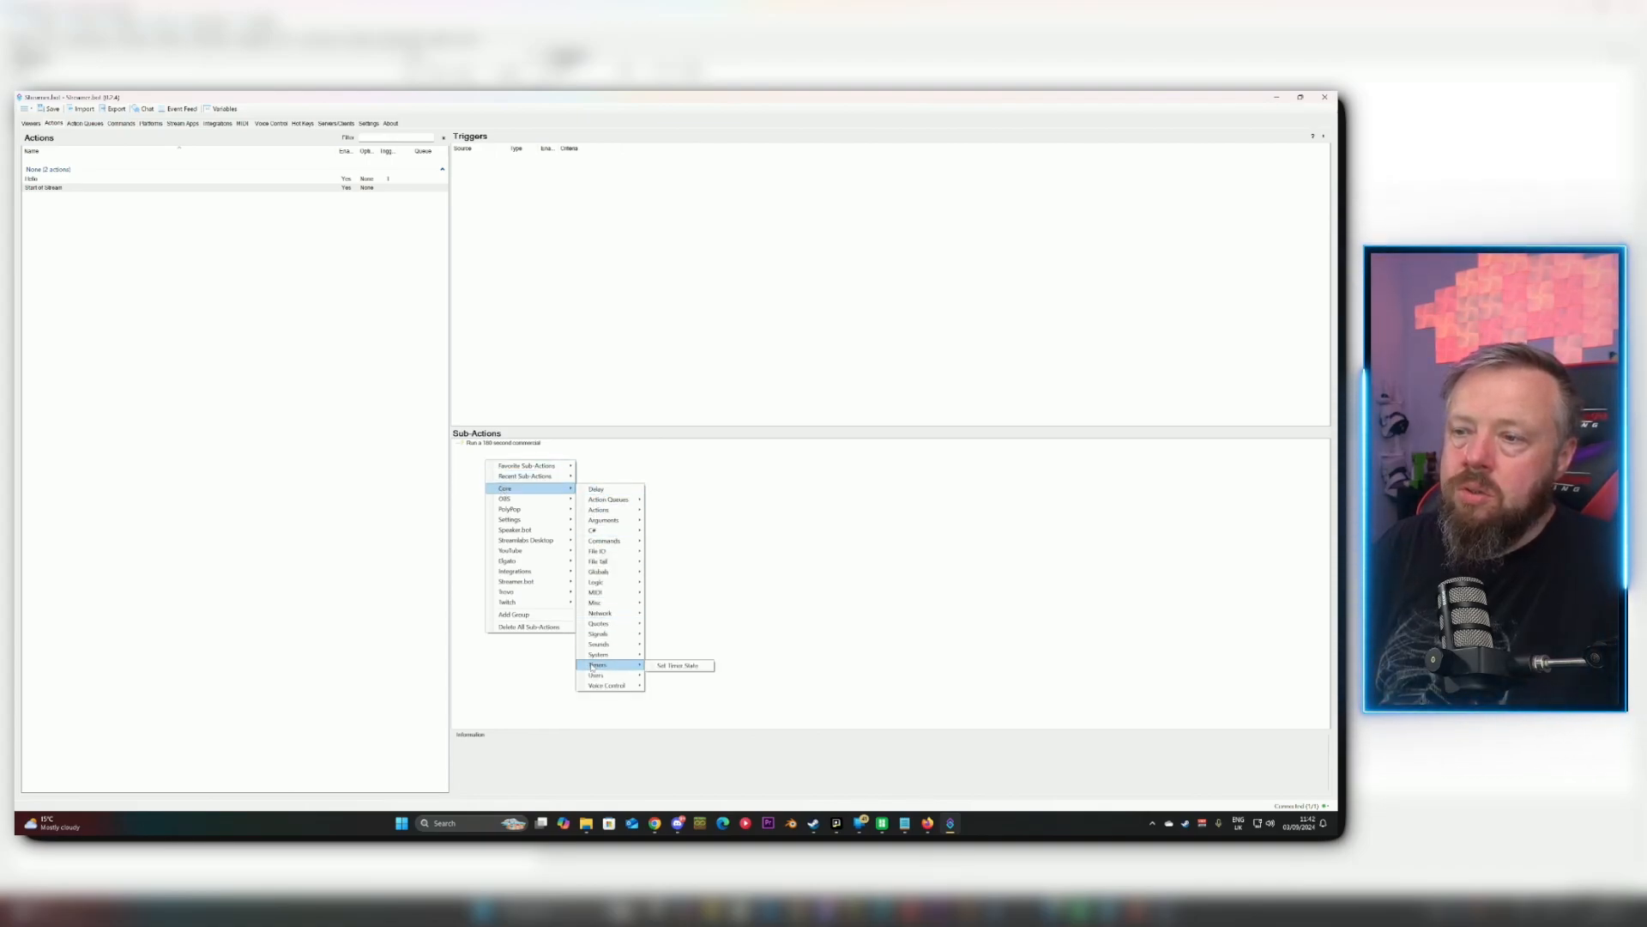
{"action": "left_click", "coordinate": [685, 666]}
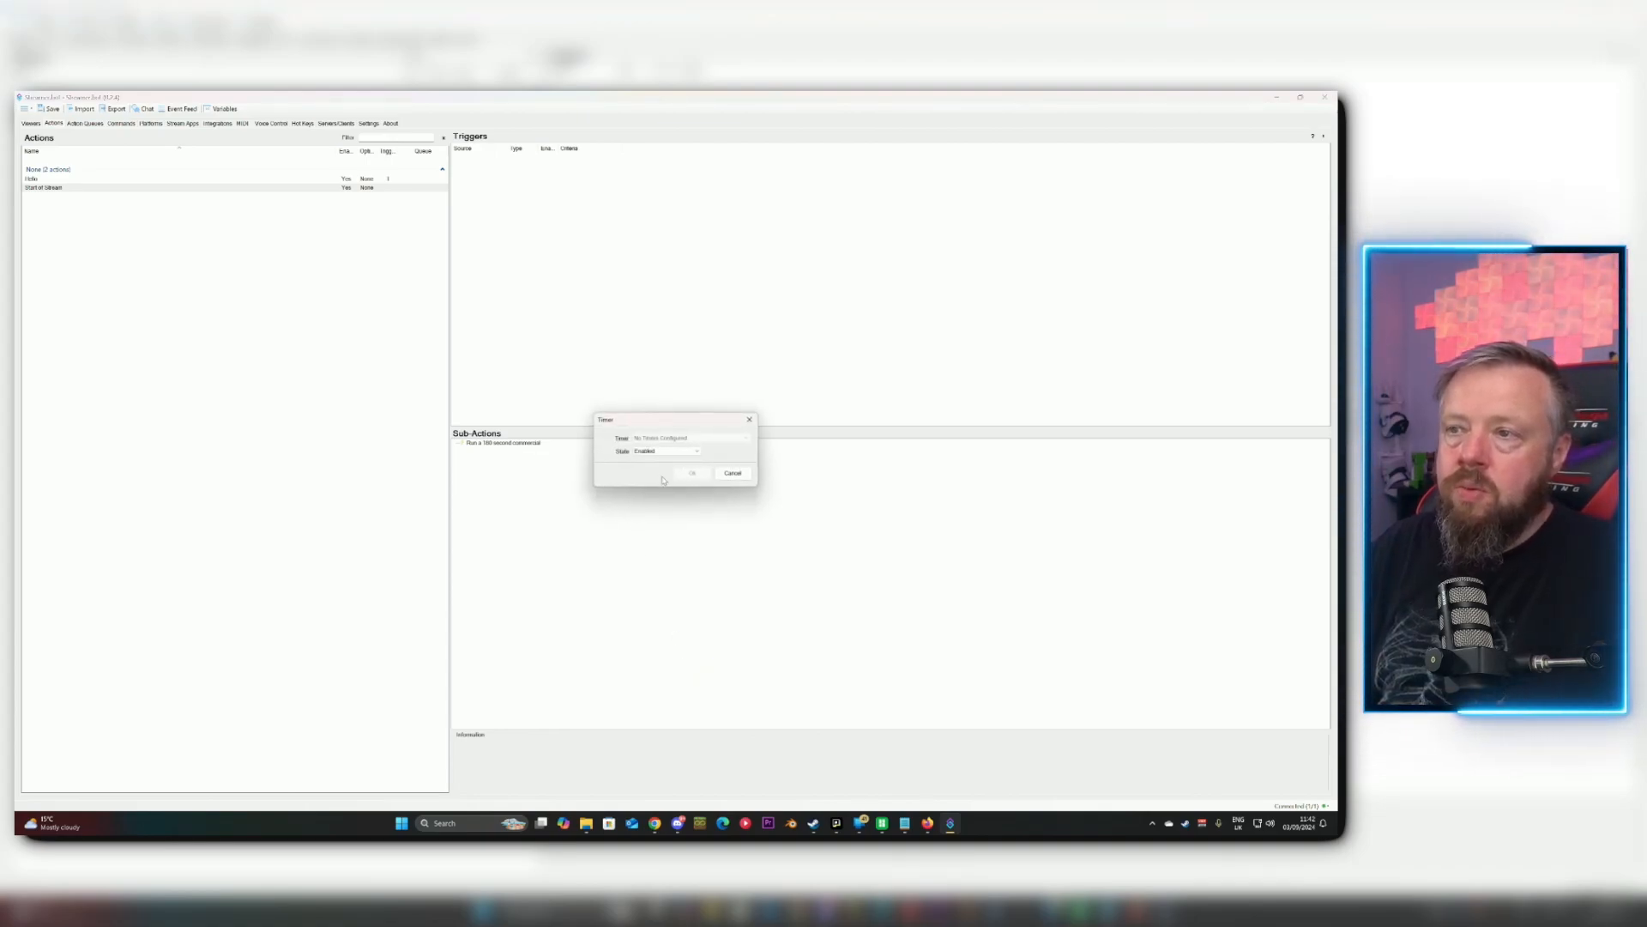
{"action": "left_click", "coordinate": [730, 475]}
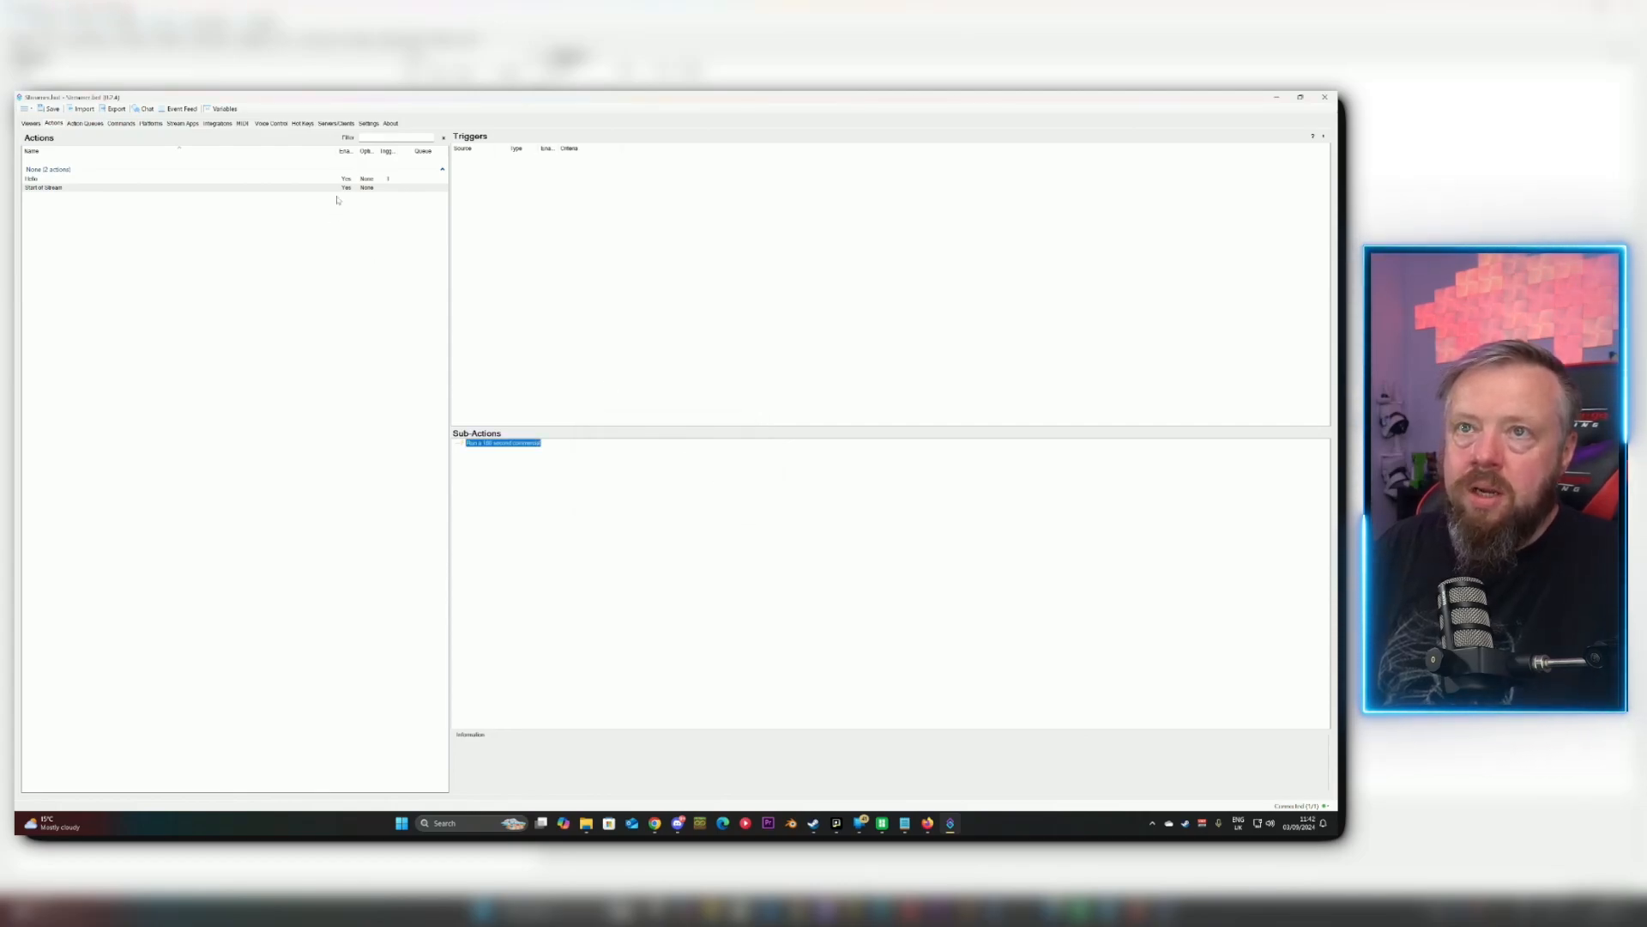
Add a new timed action in the settings and name it Ad Timer.
{"action": "left_click", "coordinate": [371, 124]}
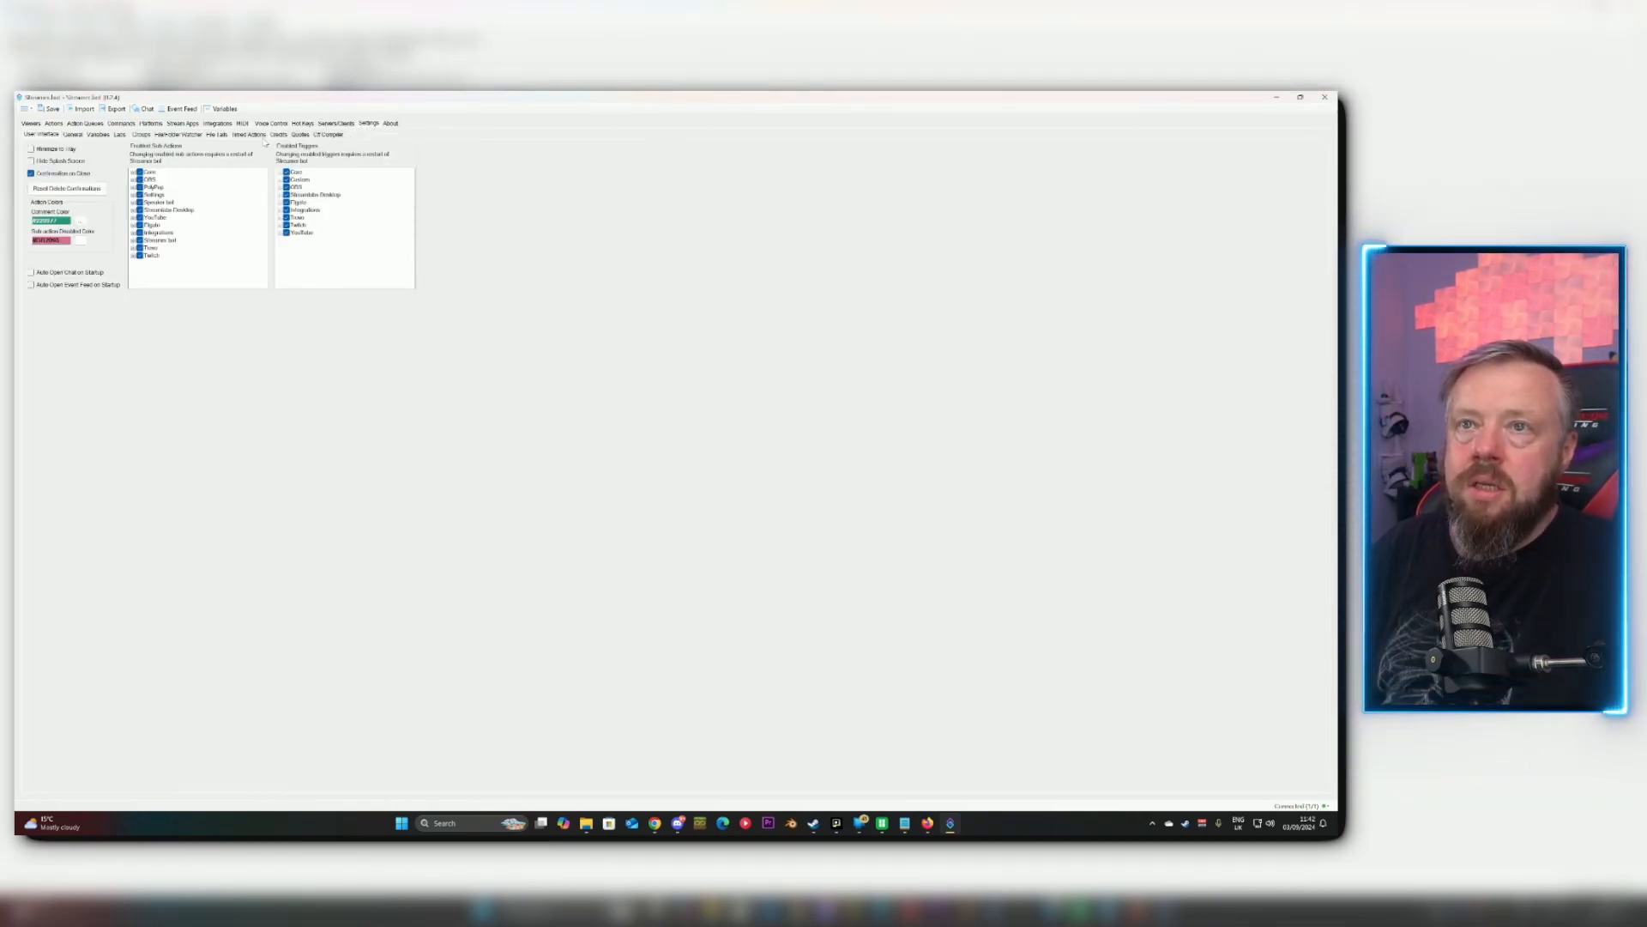
{"action": "left_click", "coordinate": [249, 134]}
{"action": "right_click", "coordinate": [123, 179]}
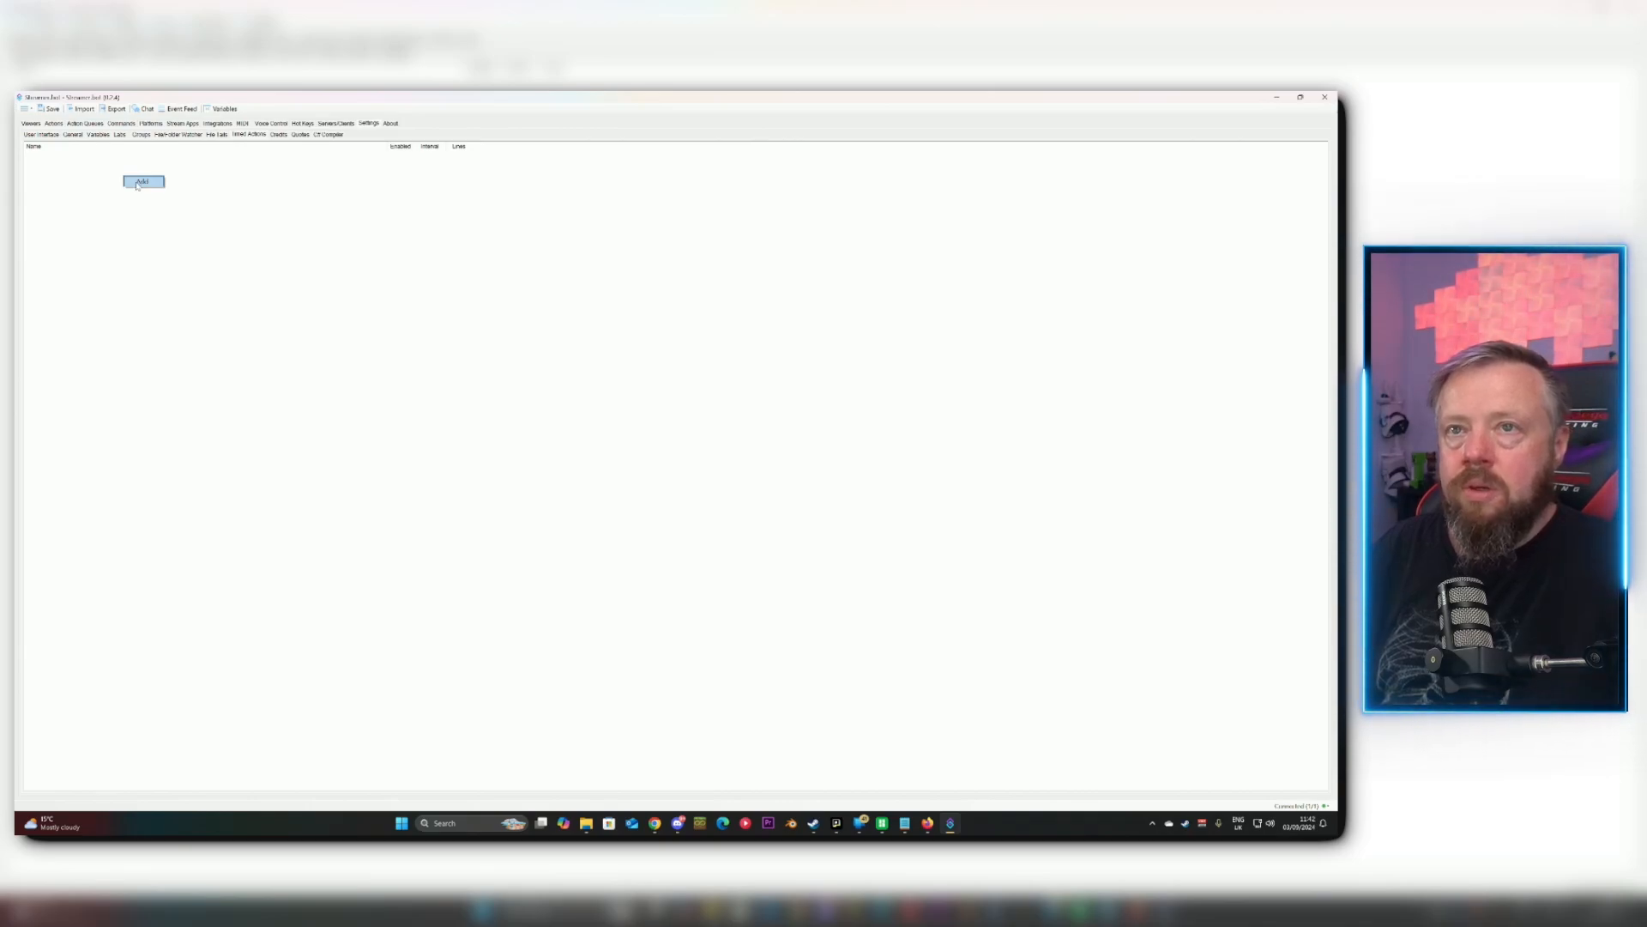
{"action": "left_click", "coordinate": [137, 182]}
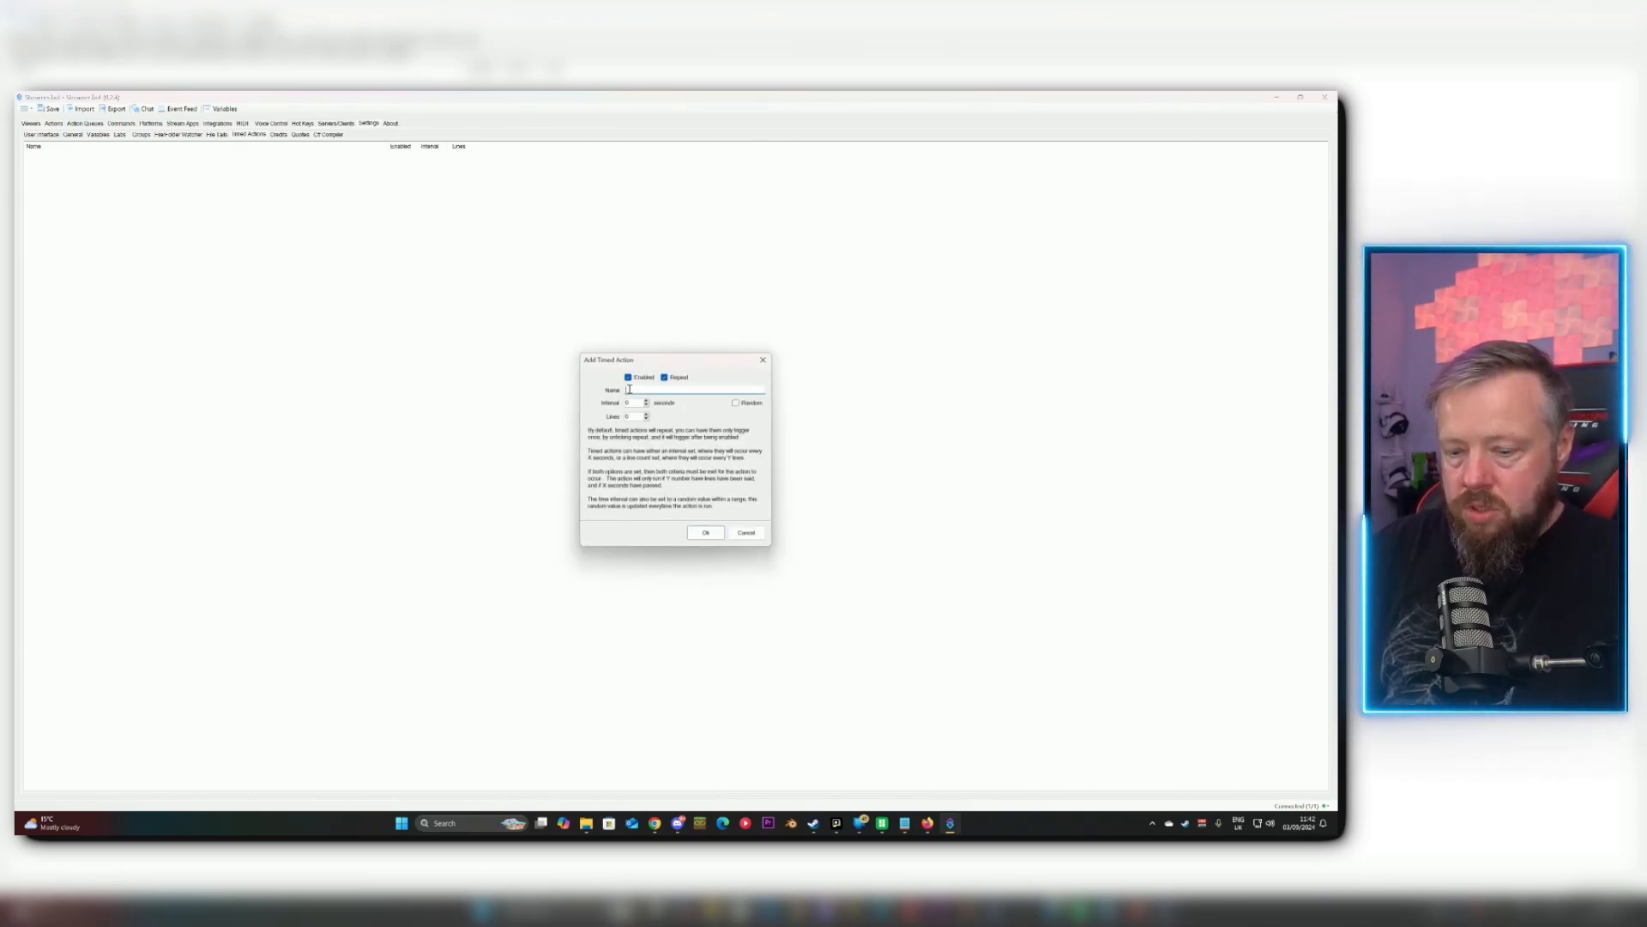
{"action": "type", "text": "Ad Timer"}
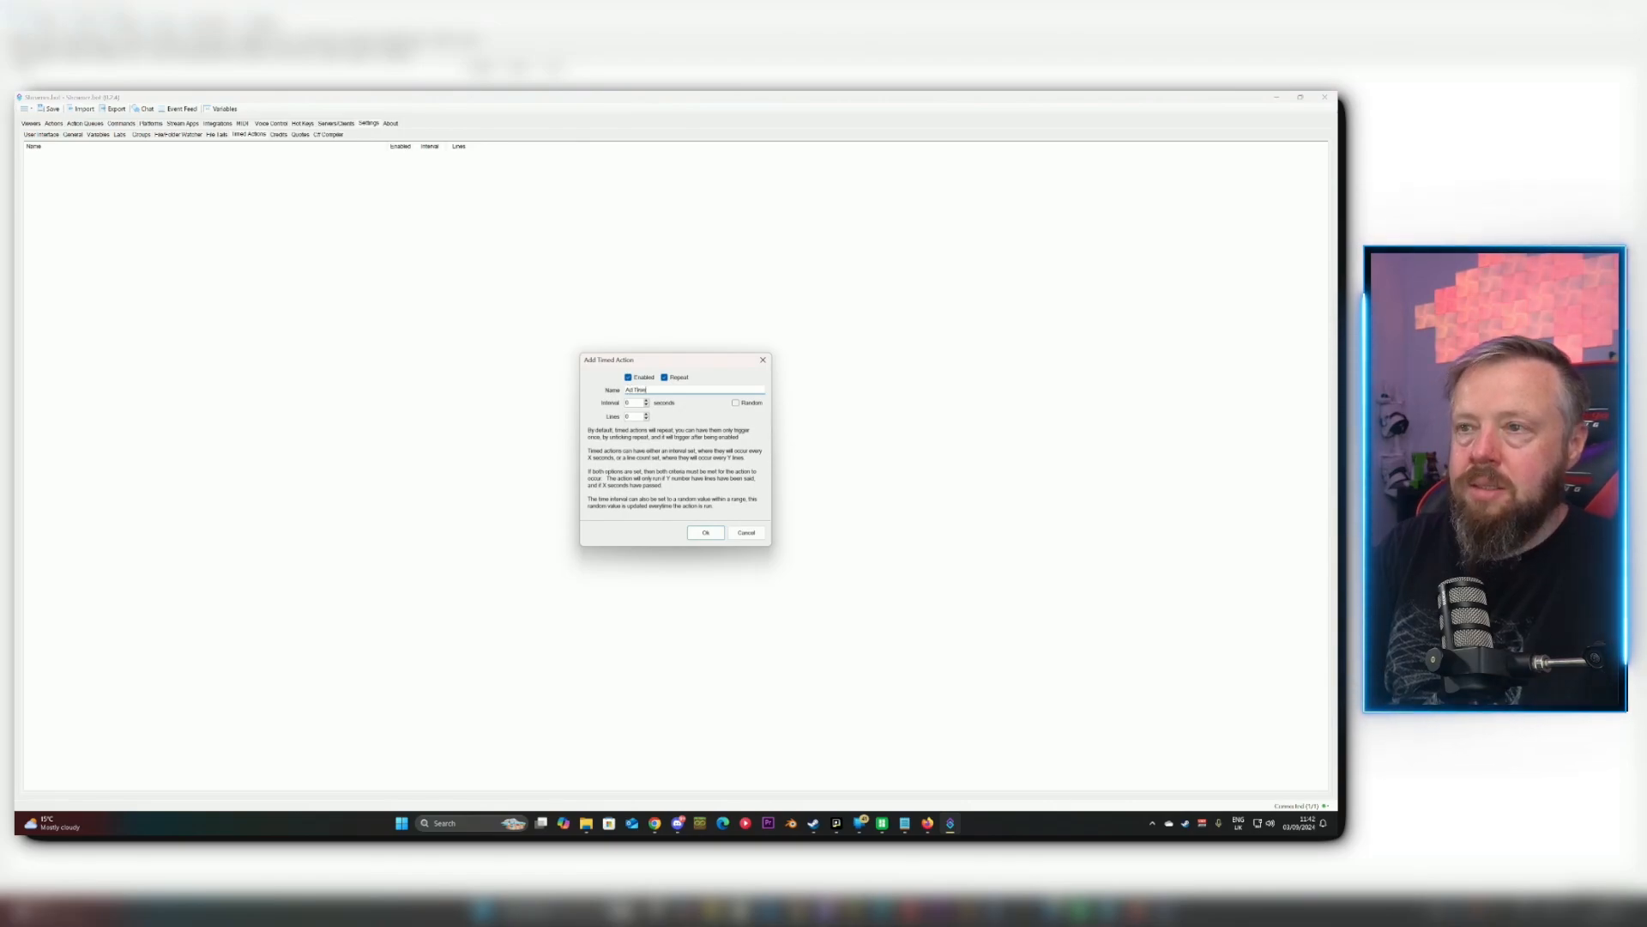
Calculate 60 × 60 in Calculator and save the Ad Timer with an interval of 3600 seconds.
{"action": "left_click", "coordinate": [627, 402]}
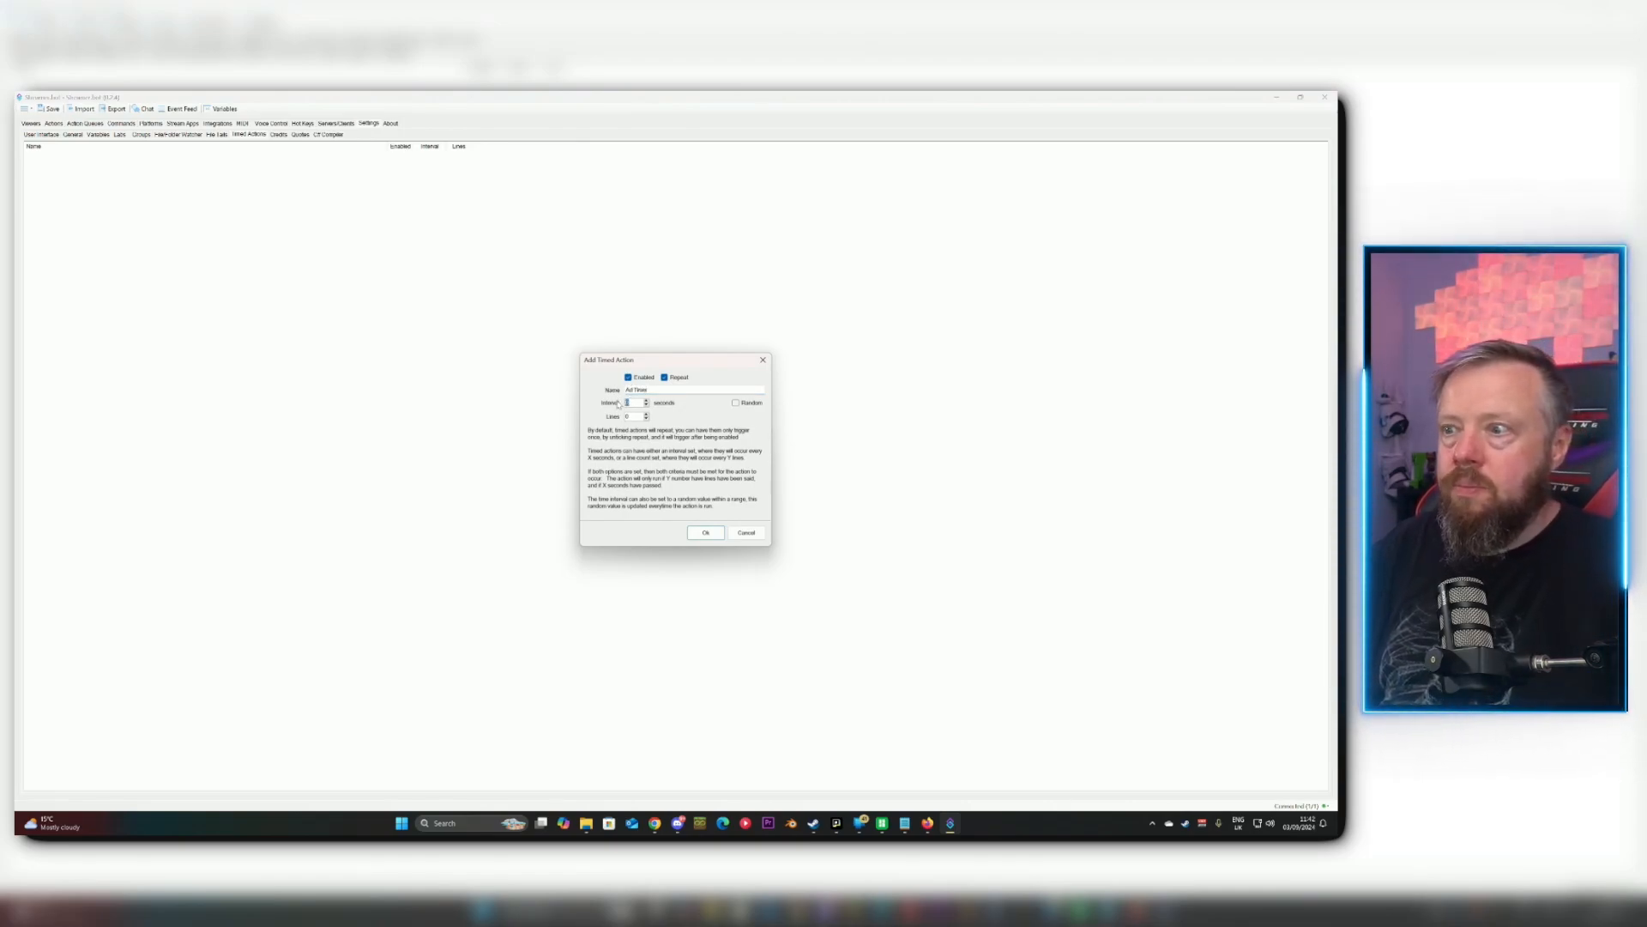
{"action": "key", "text": "super"}
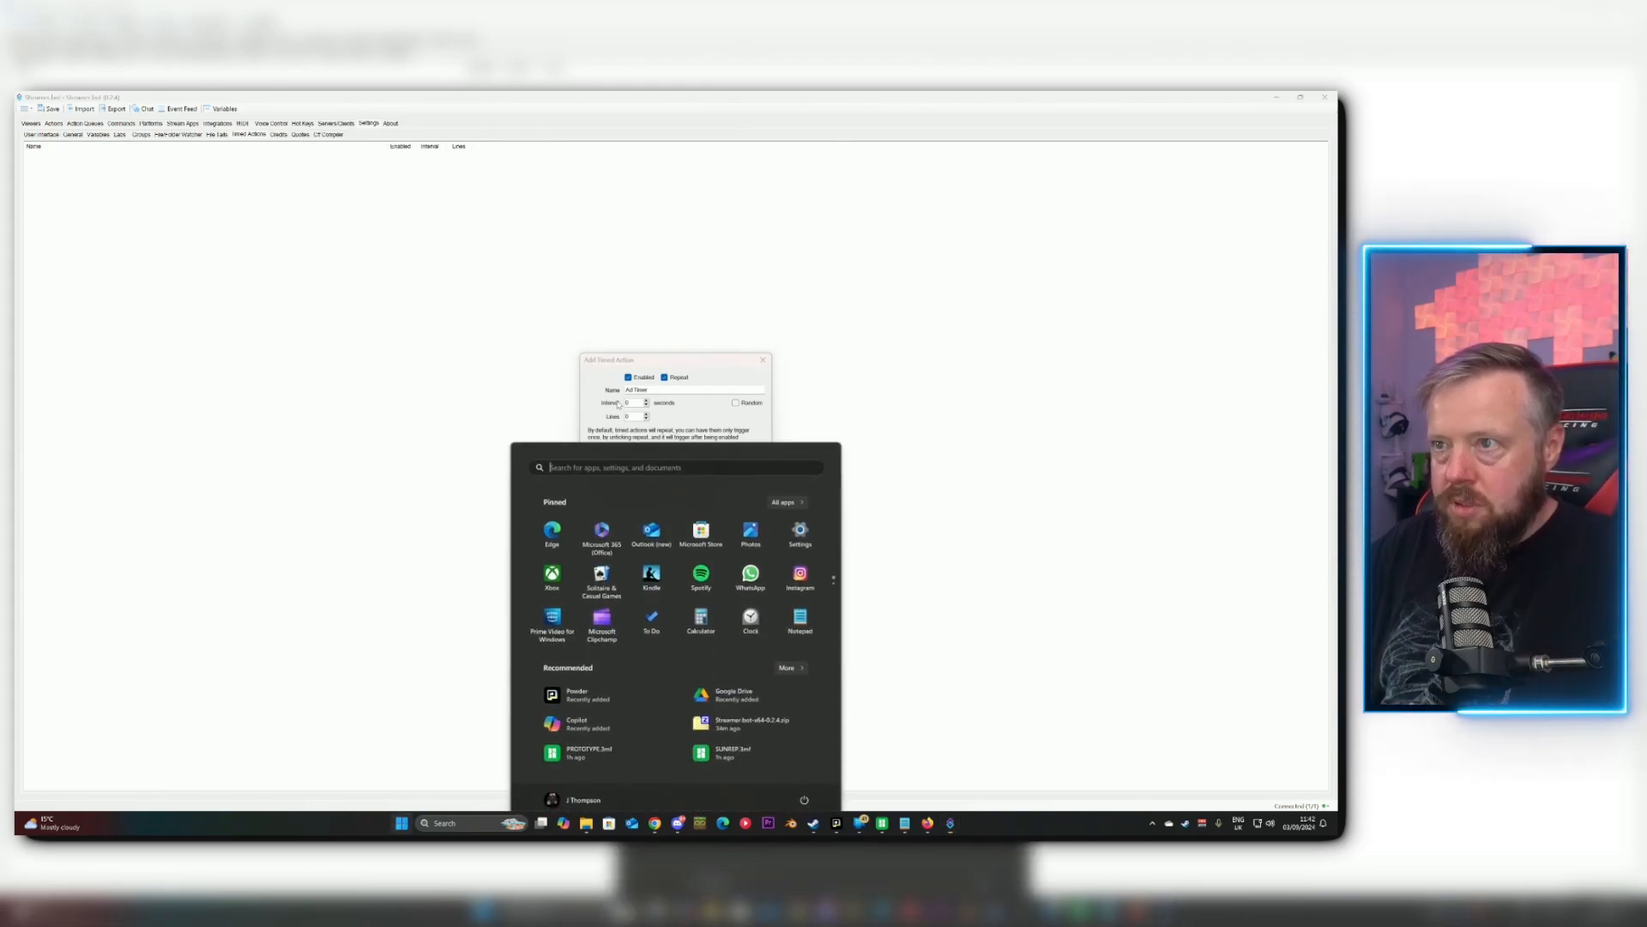
{"action": "type", "text": "calc"}
{"action": "key", "text": "Return"}
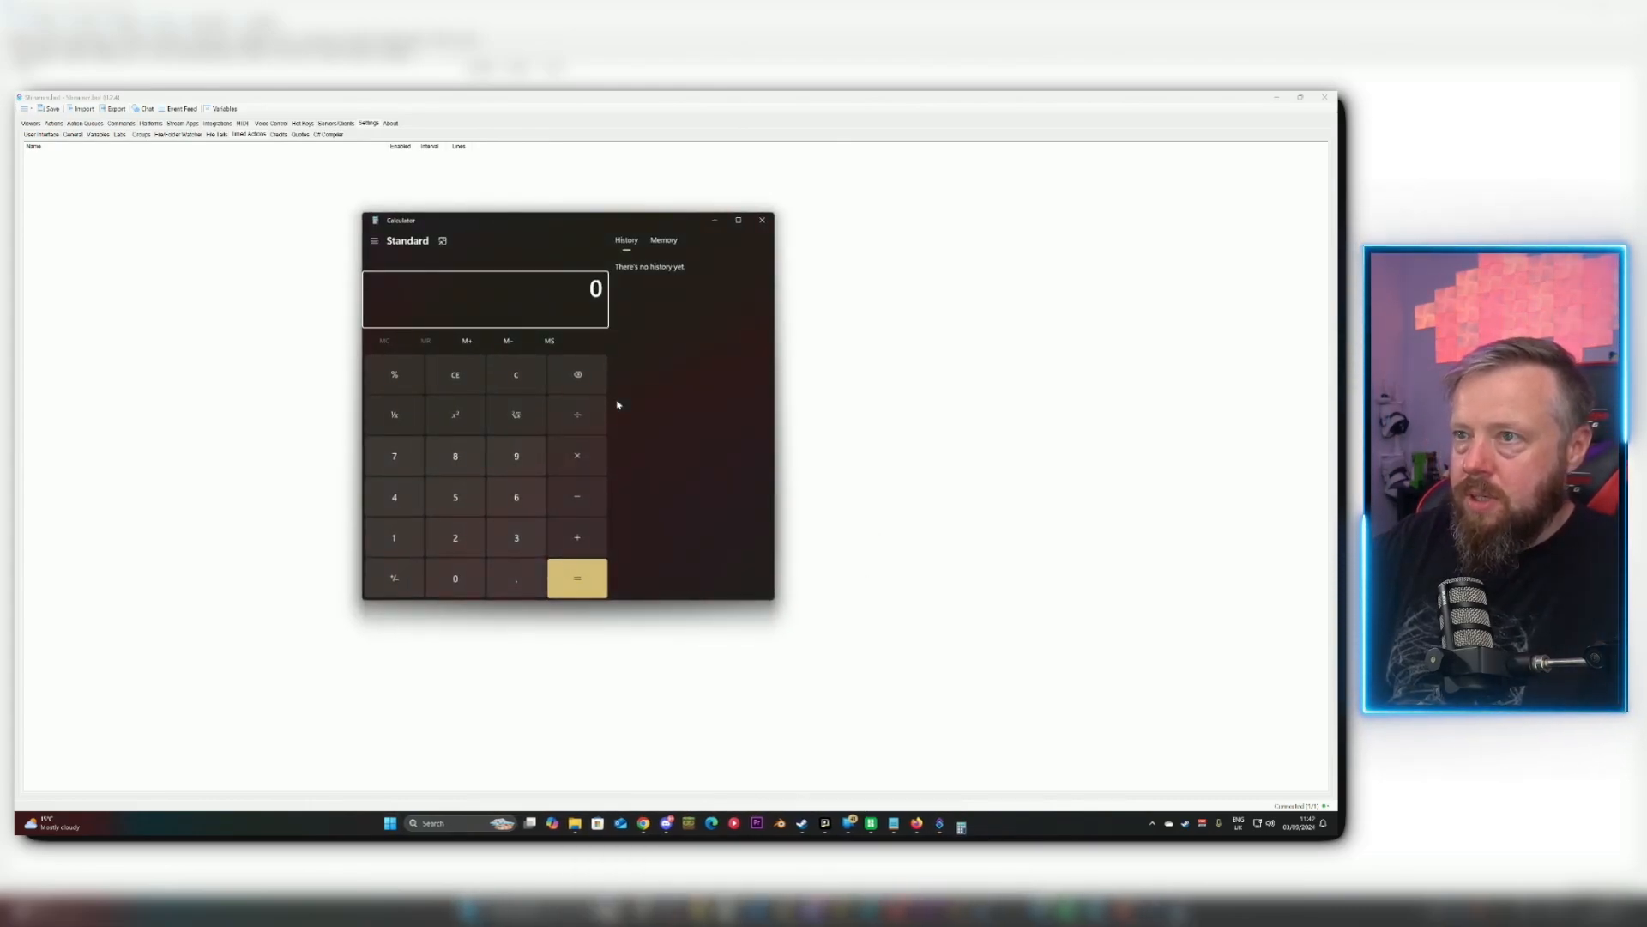
{"action": "type", "text": "60*"}
{"action": "type", "text": "60"}
{"action": "key", "text": "Return"}
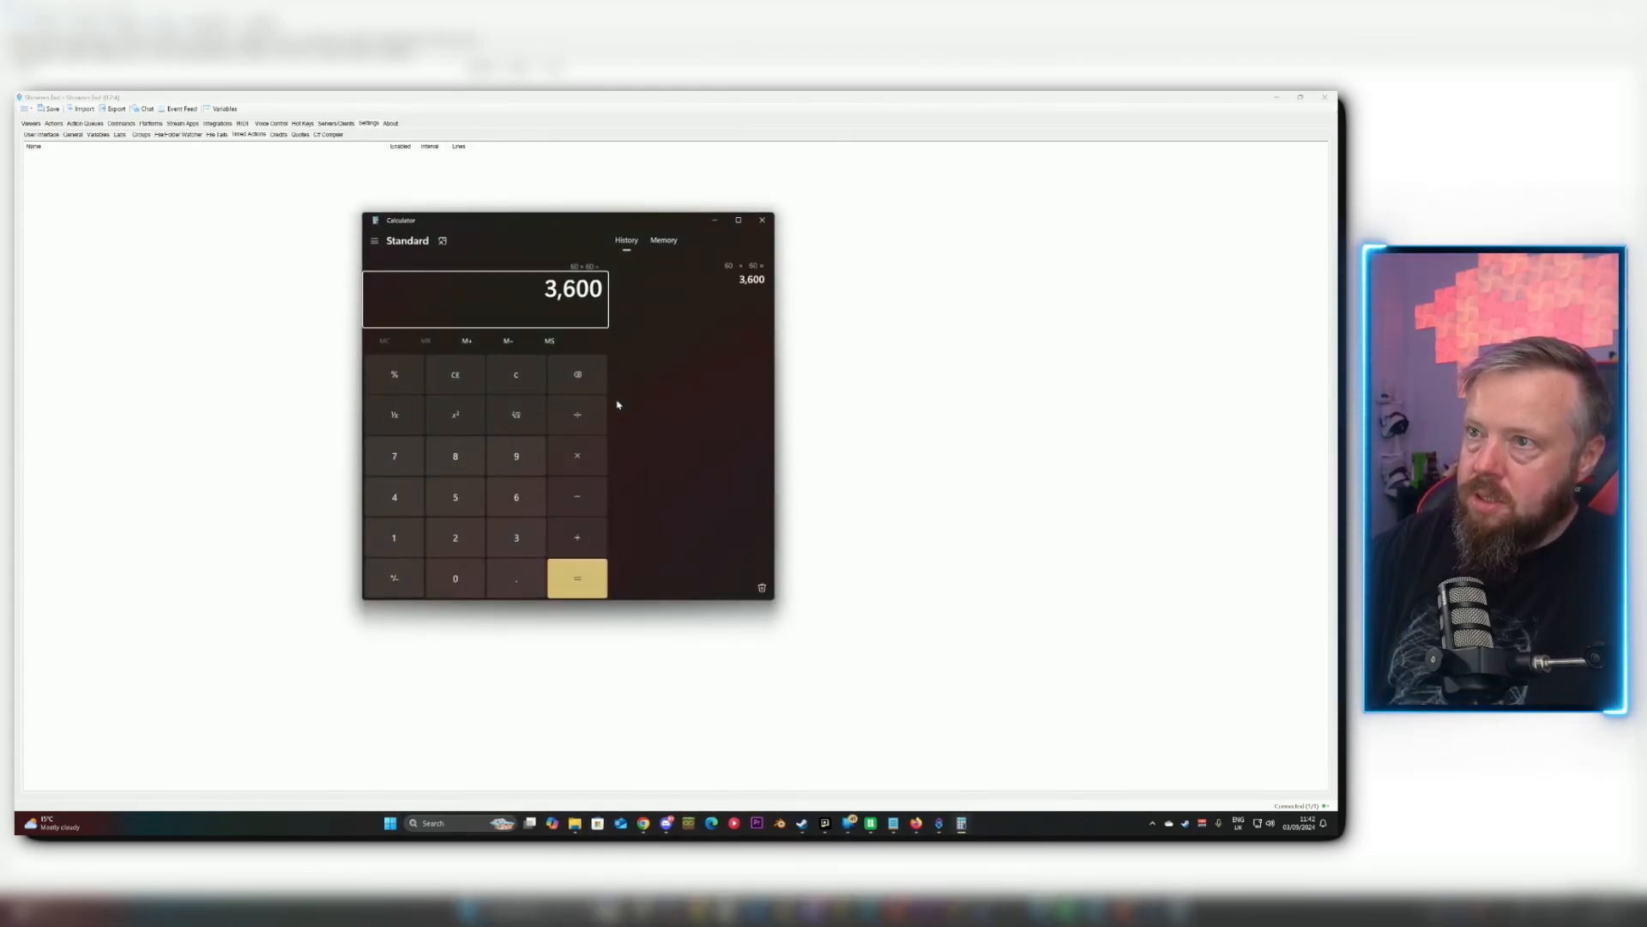
{"action": "left_click", "coordinate": [762, 220]}
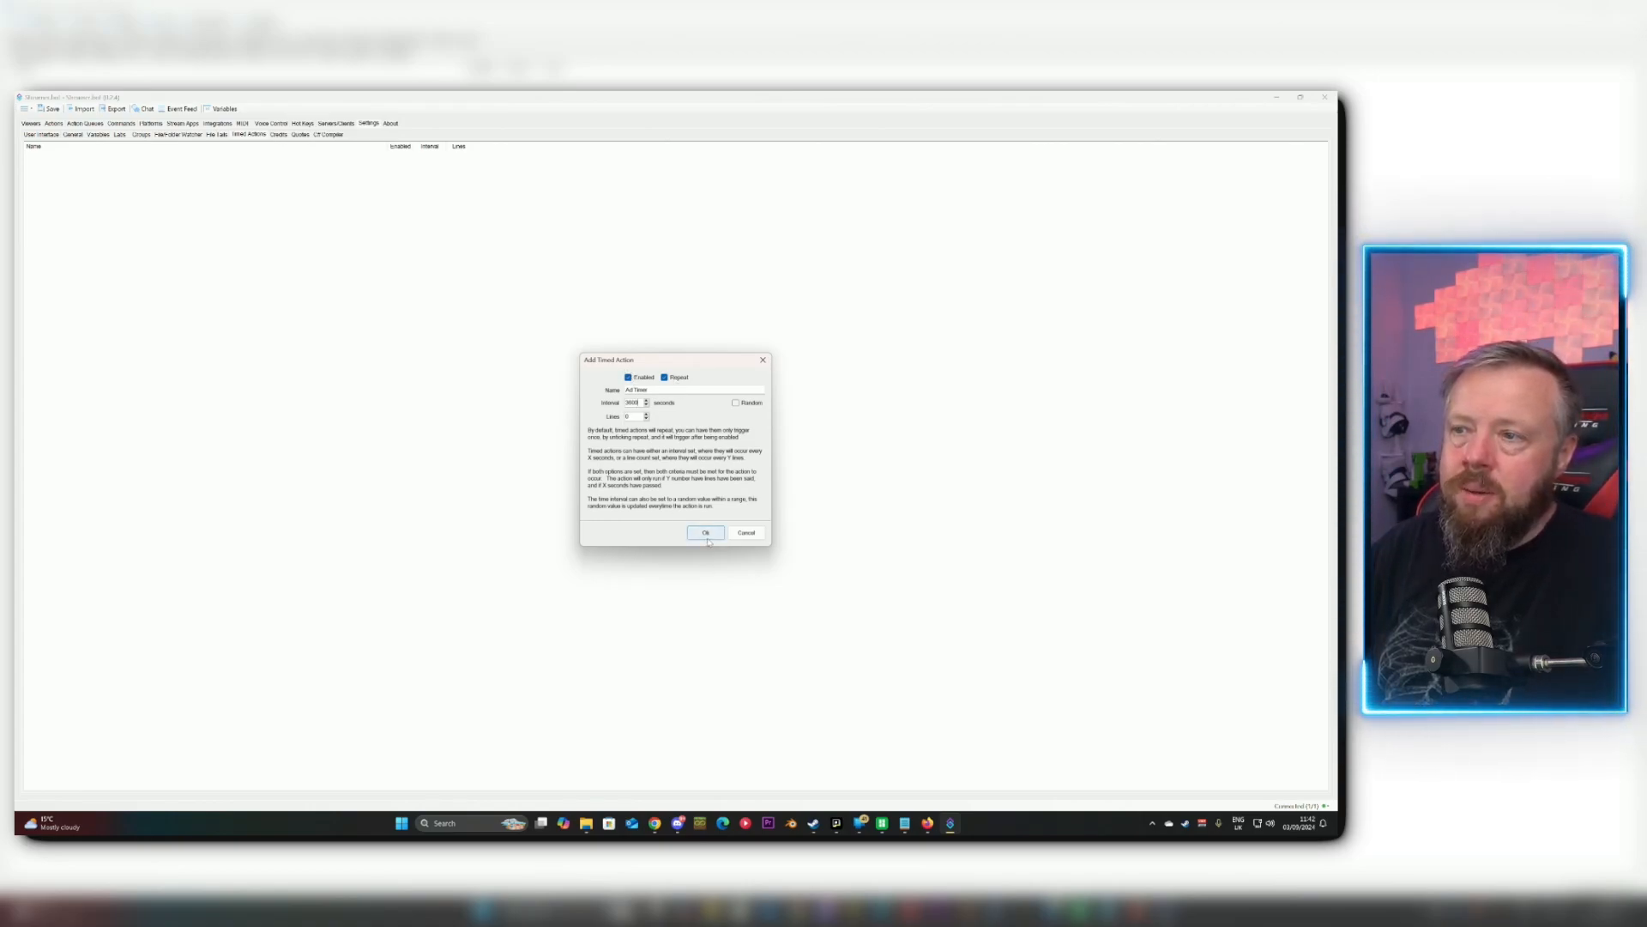
{"action": "left_click", "coordinate": [705, 532]}
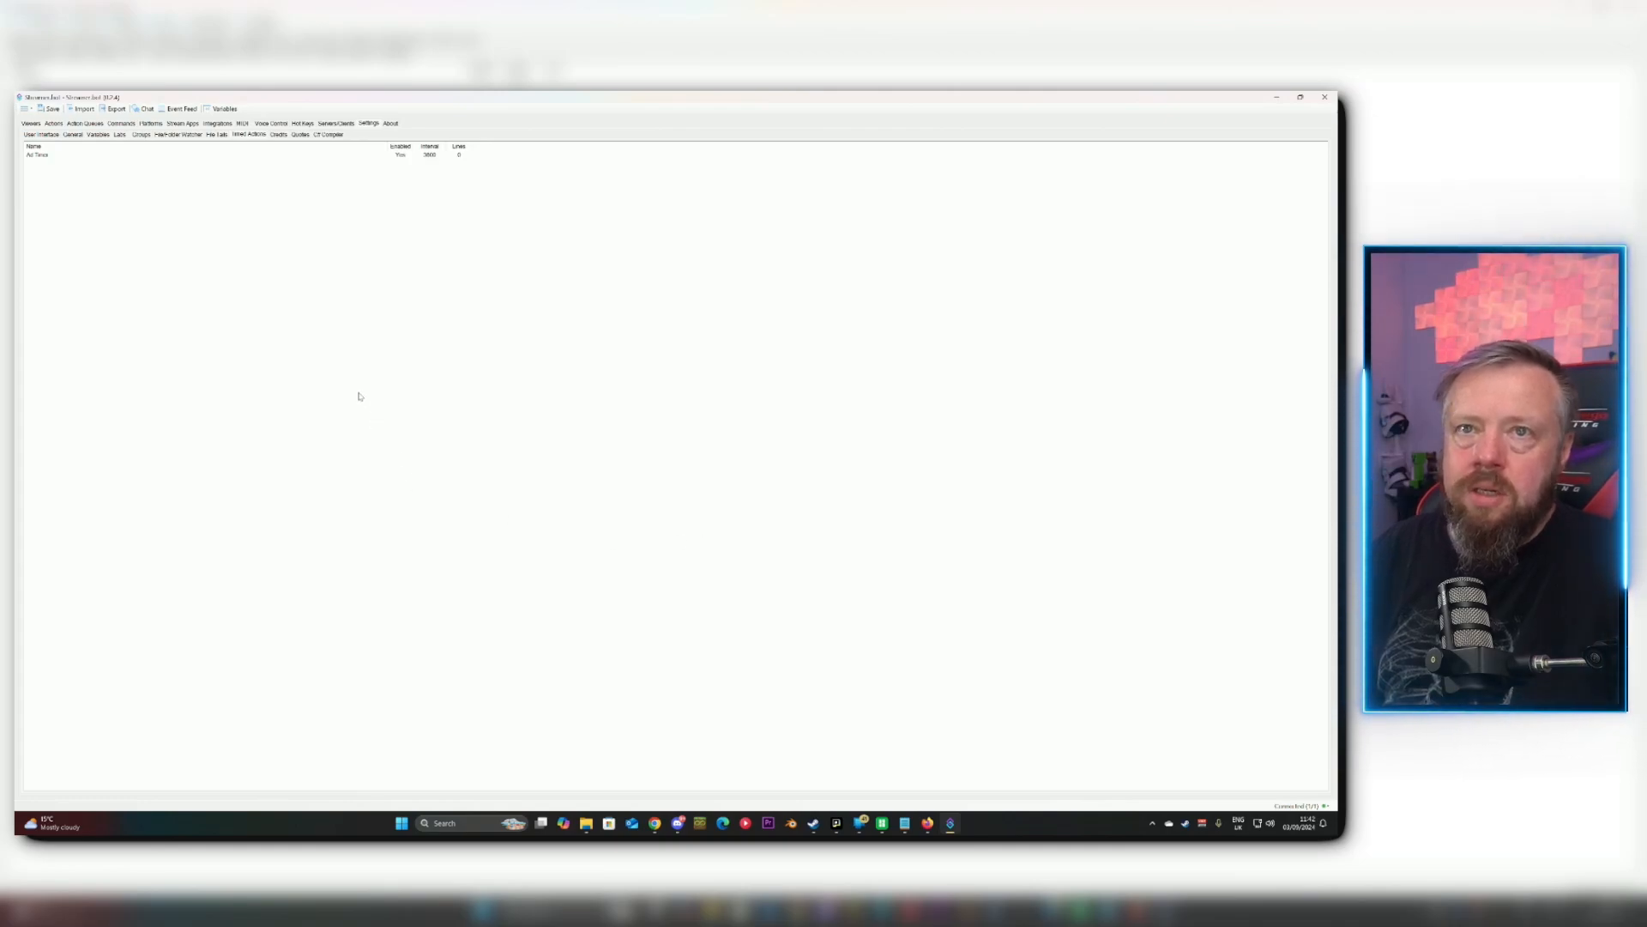
Add a timer sub-action to the Start of Stream action that sets the Ad Timer to Enabled.
{"action": "left_click", "coordinate": [55, 124]}
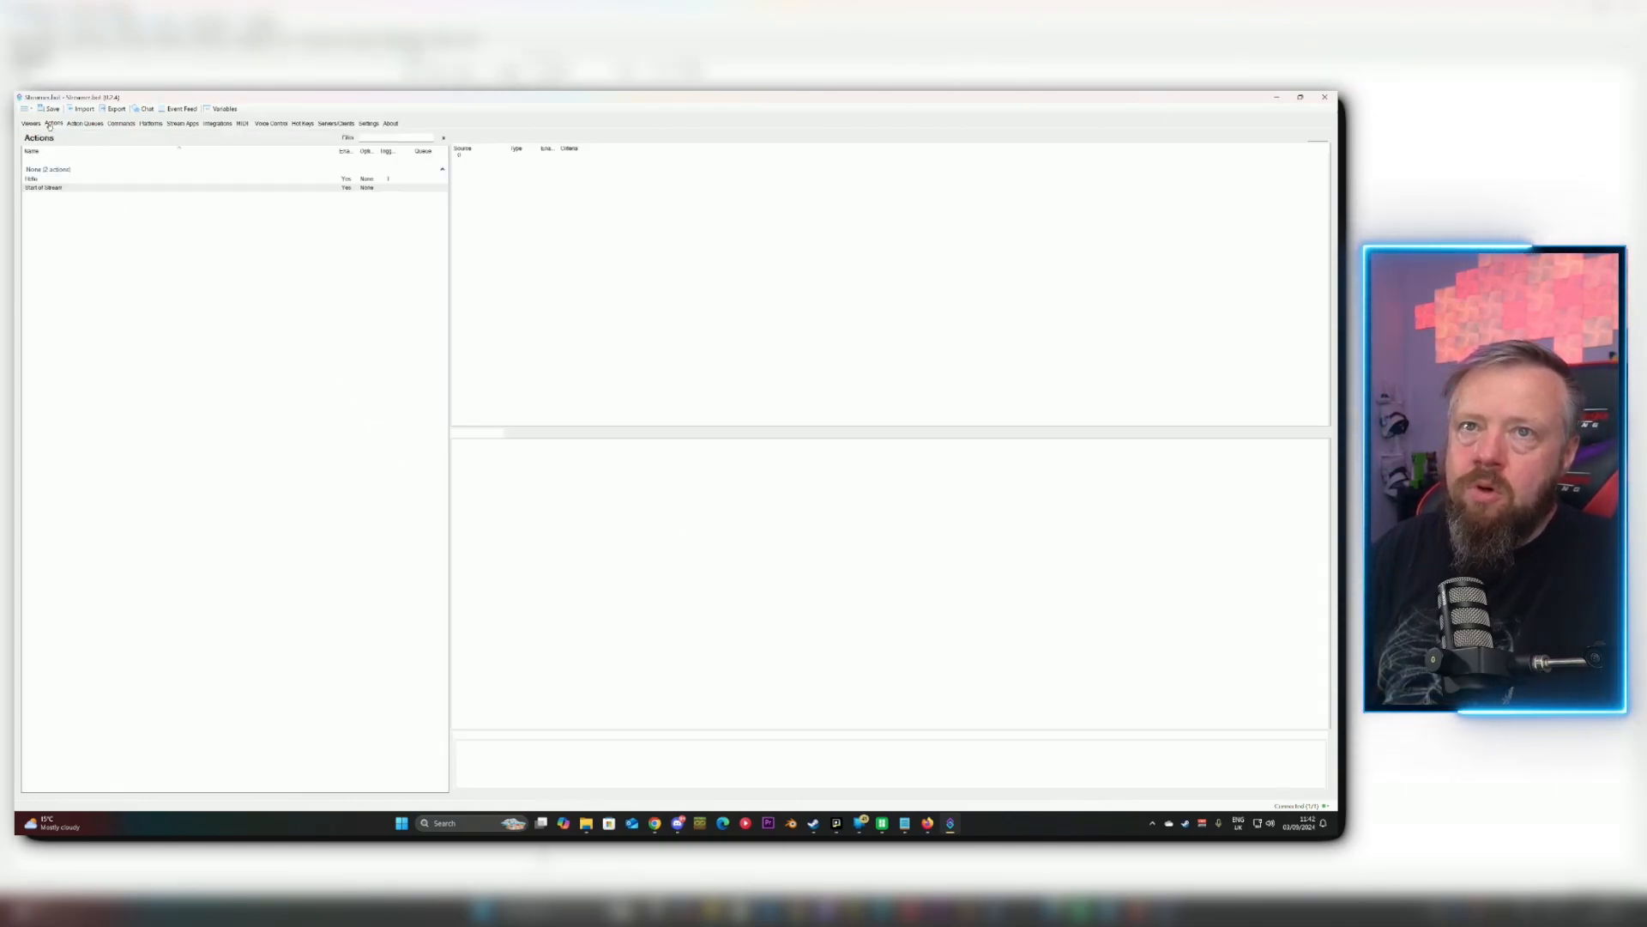
{"action": "right_click", "coordinate": [490, 451]}
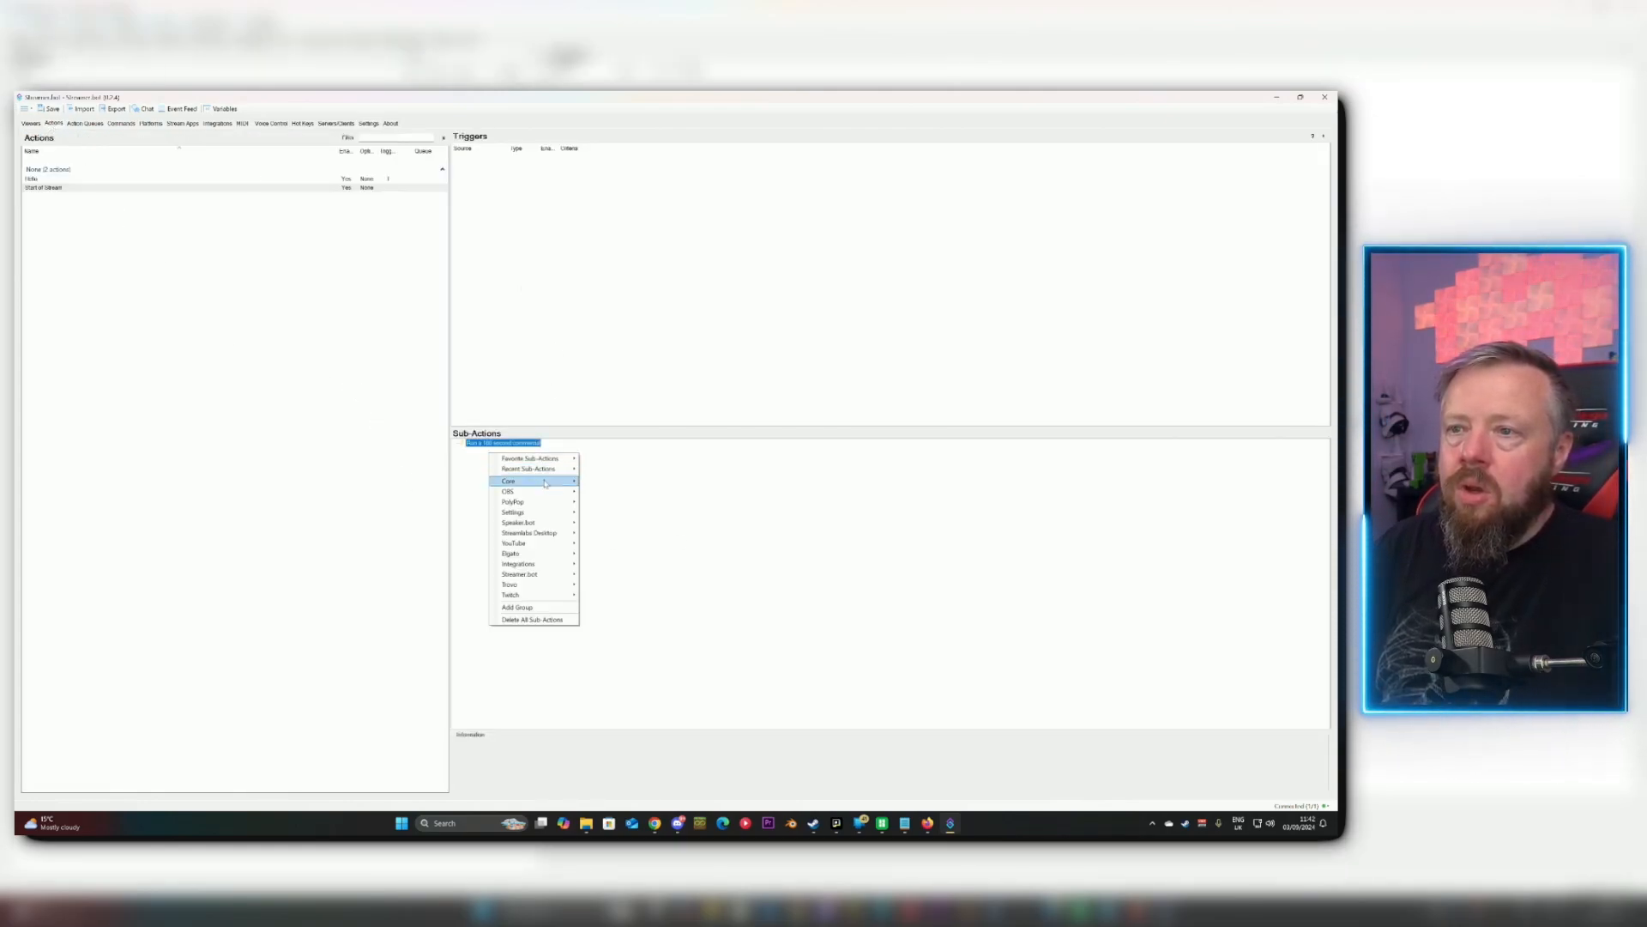
{"action": "mouse_move", "coordinate": [545, 483]}
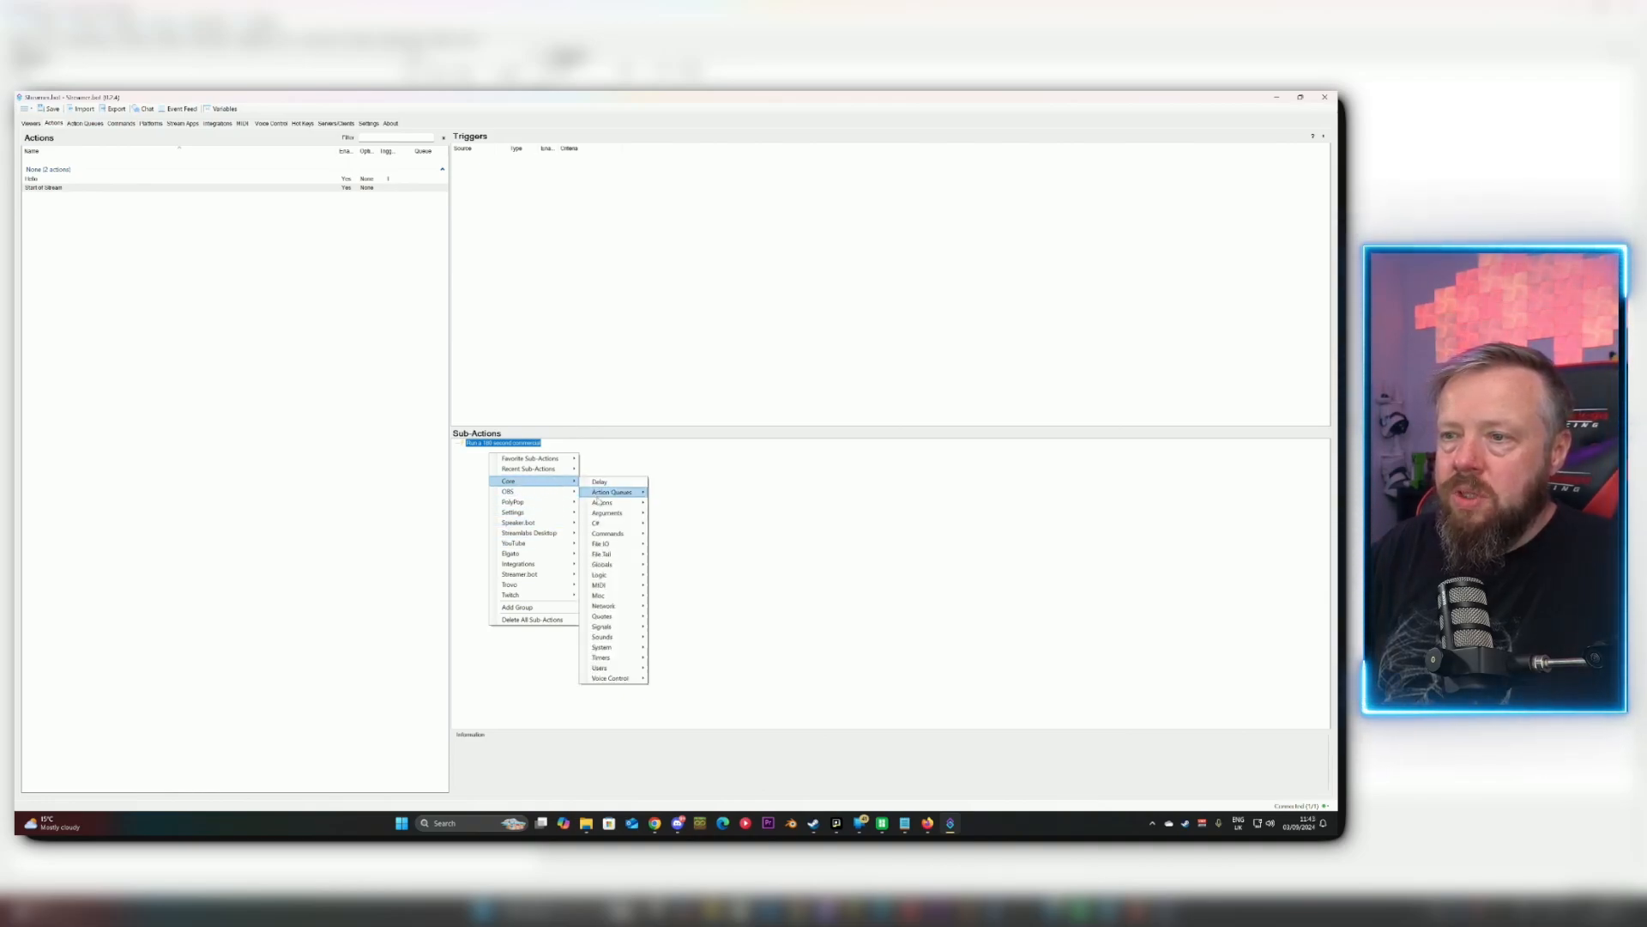
{"action": "left_click", "coordinate": [666, 658]}
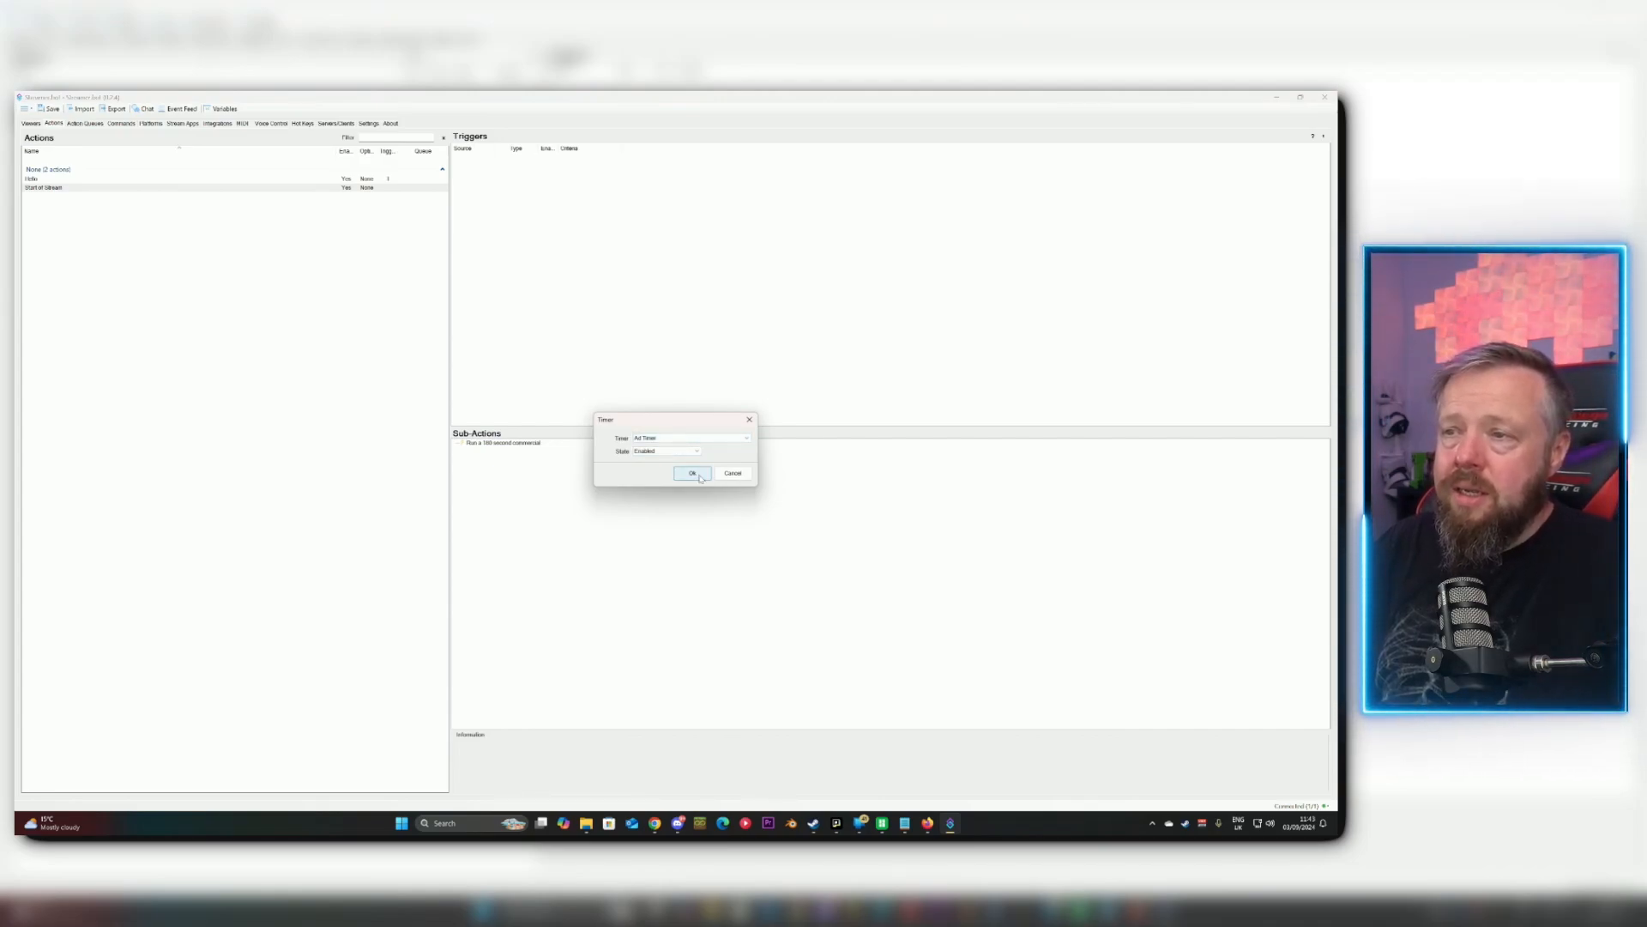
{"action": "left_click", "coordinate": [693, 474]}
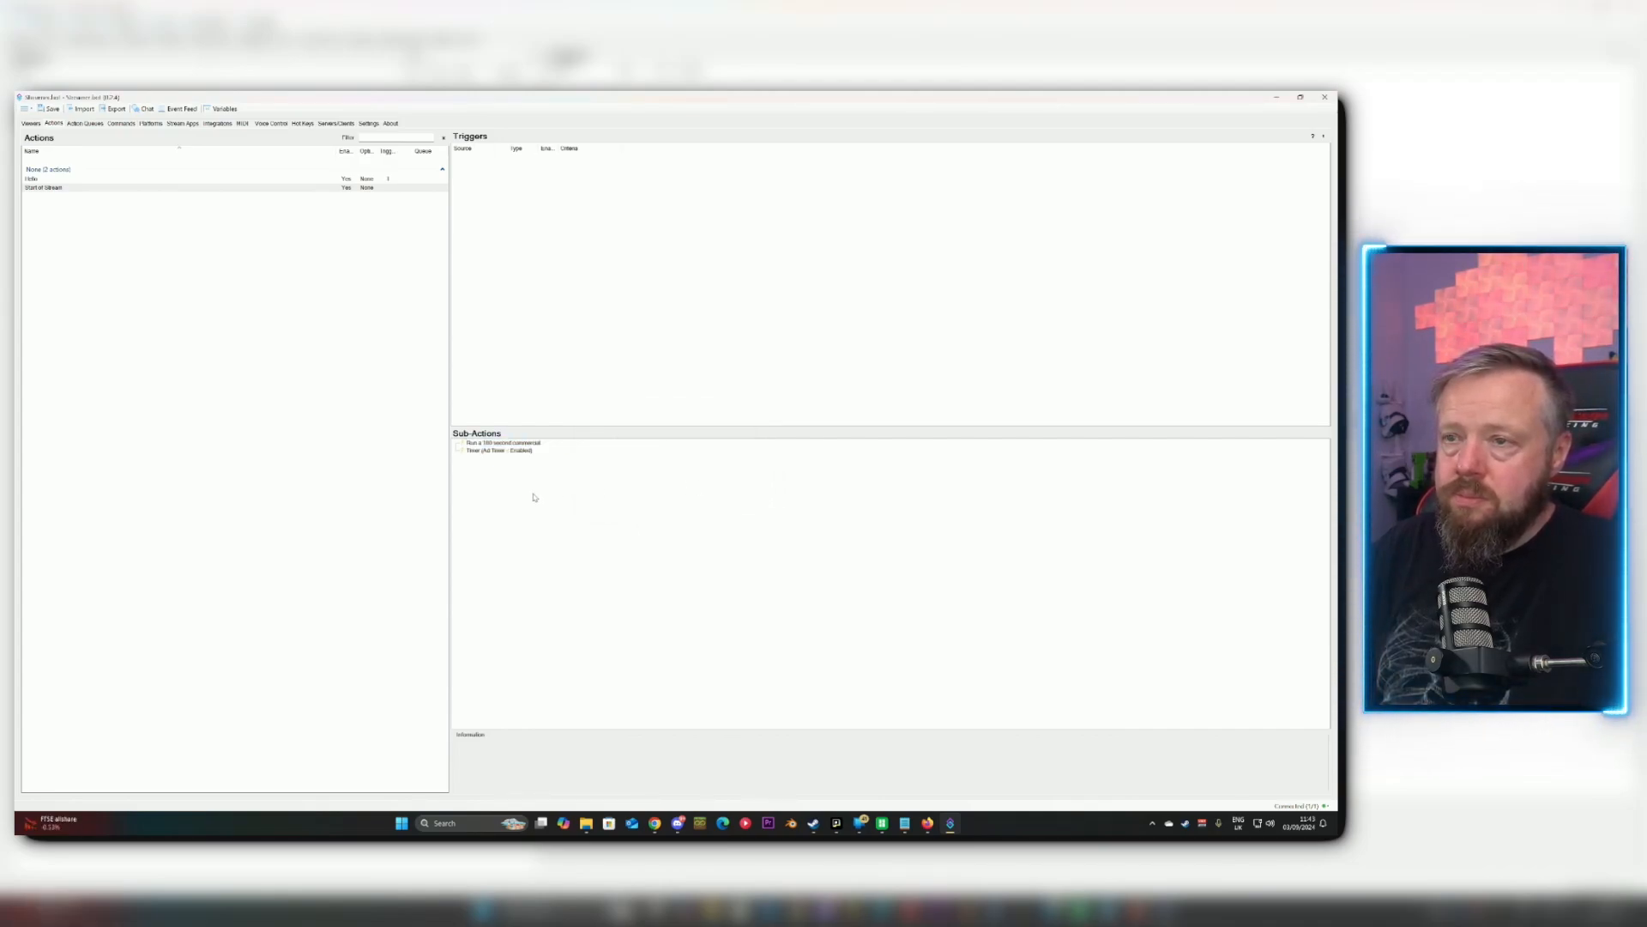
{"action": "right_click", "coordinate": [554, 271]}
{"action": "mouse_move", "coordinate": [607, 349]}
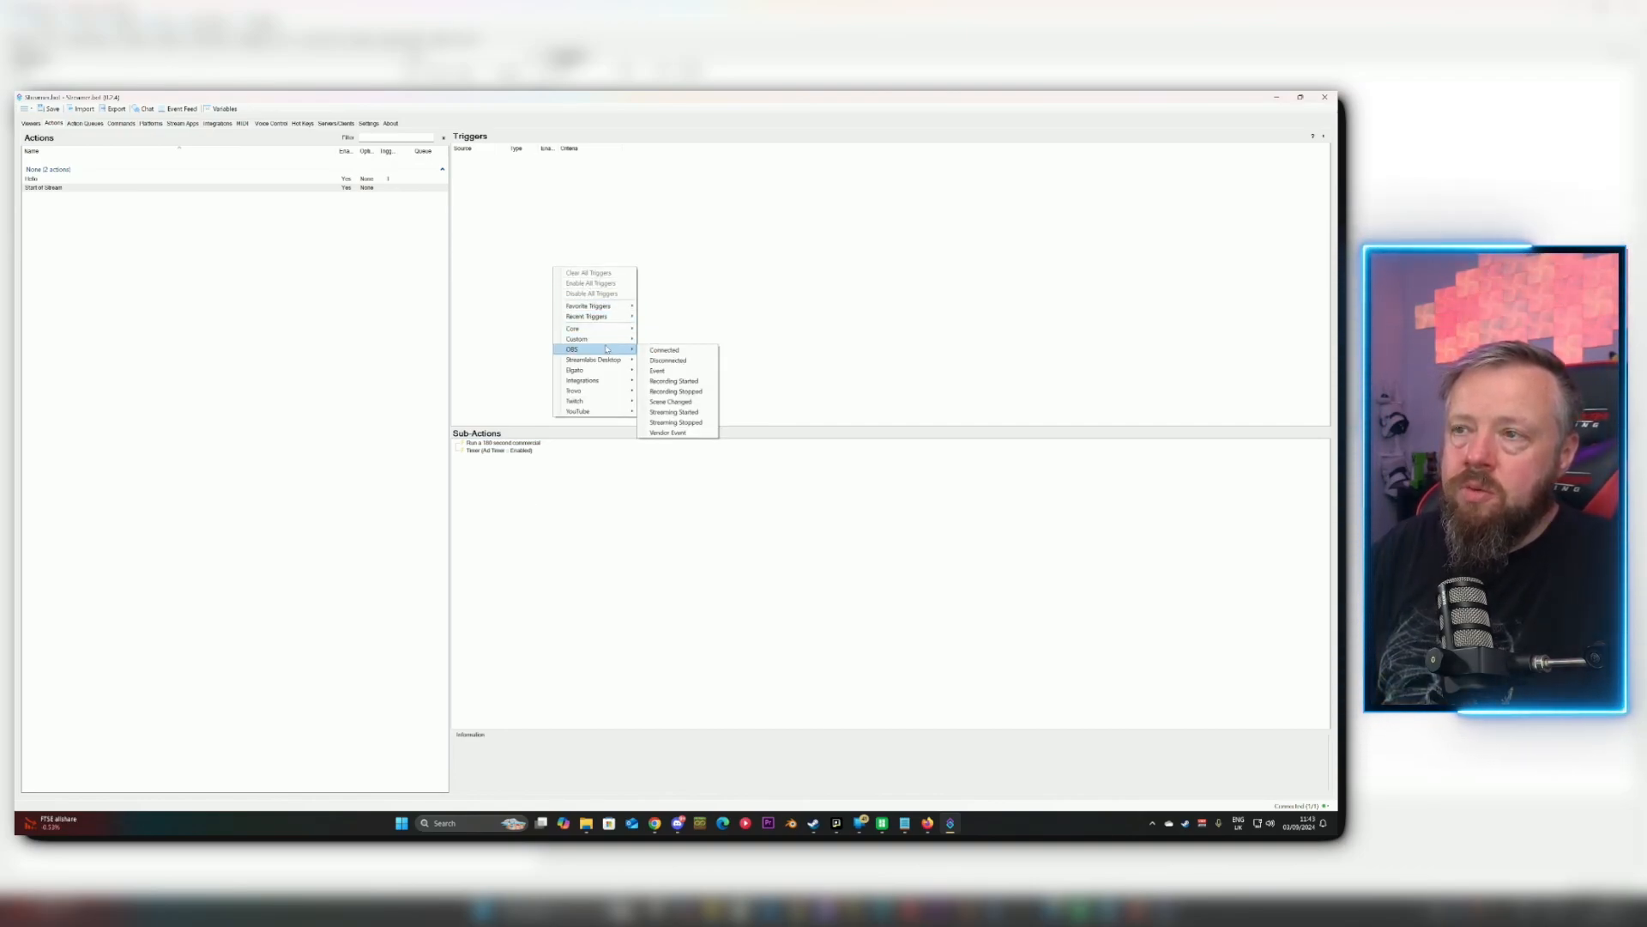
{"action": "left_click", "coordinate": [687, 332]}
Launch OBS Studio, and in Streamer.bot add an OBS connection named Default at host 127.0.0.1 with Auto Connect on Startup and Reconnect on Disconnect enabled.
{"action": "key", "text": "super"}
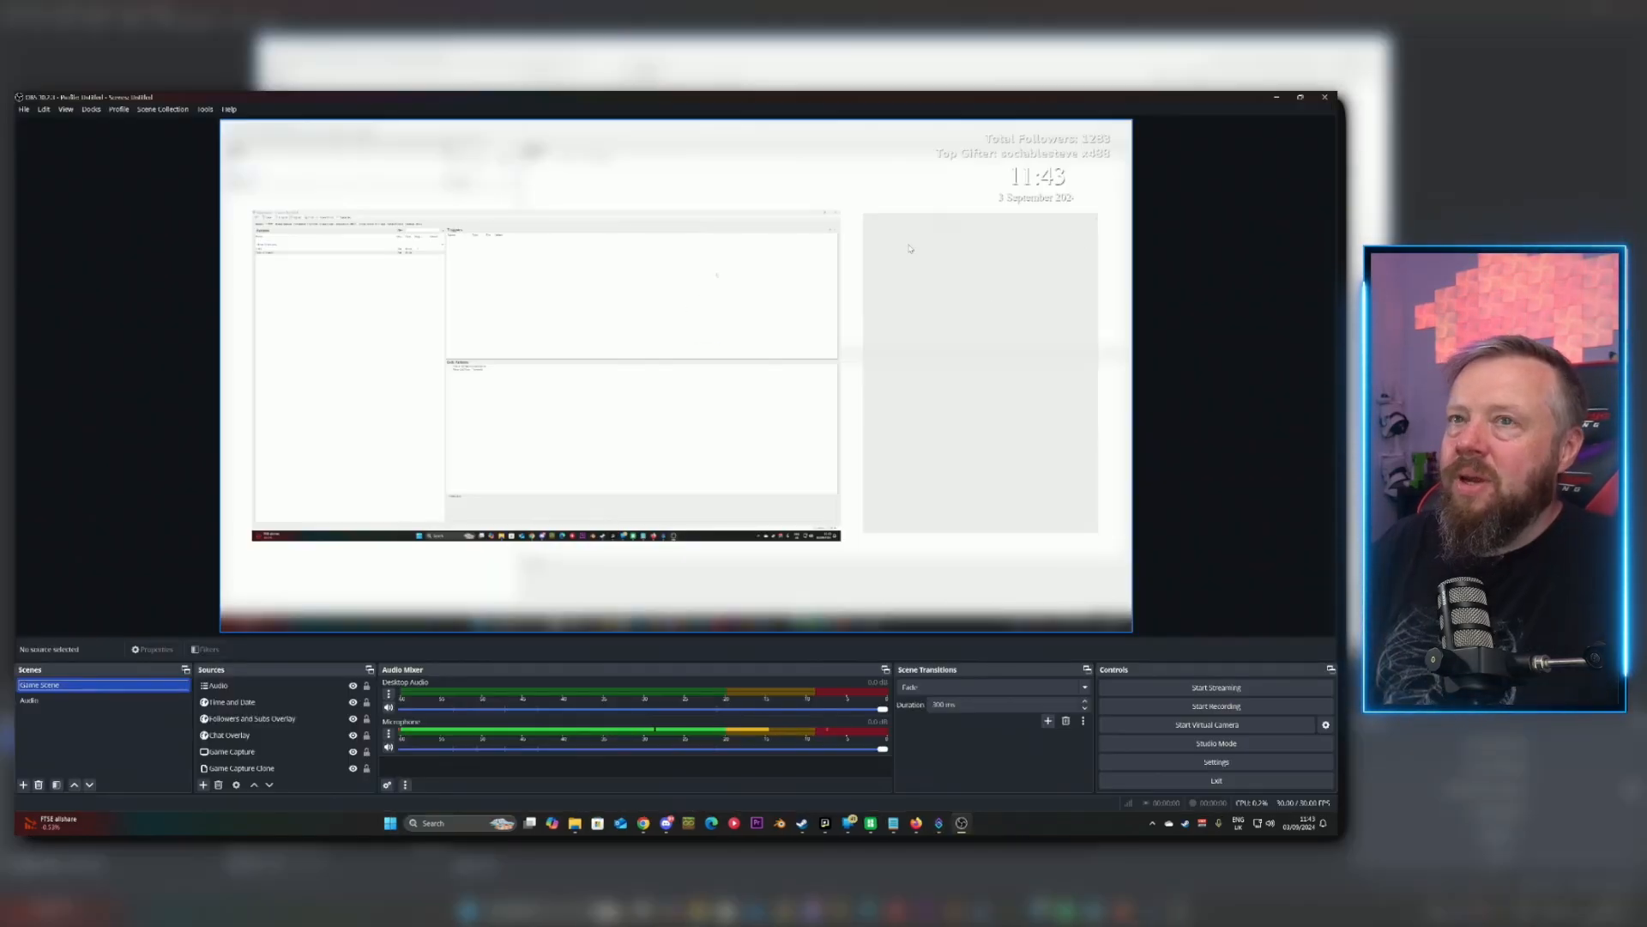
{"action": "left_click", "coordinate": [938, 823]}
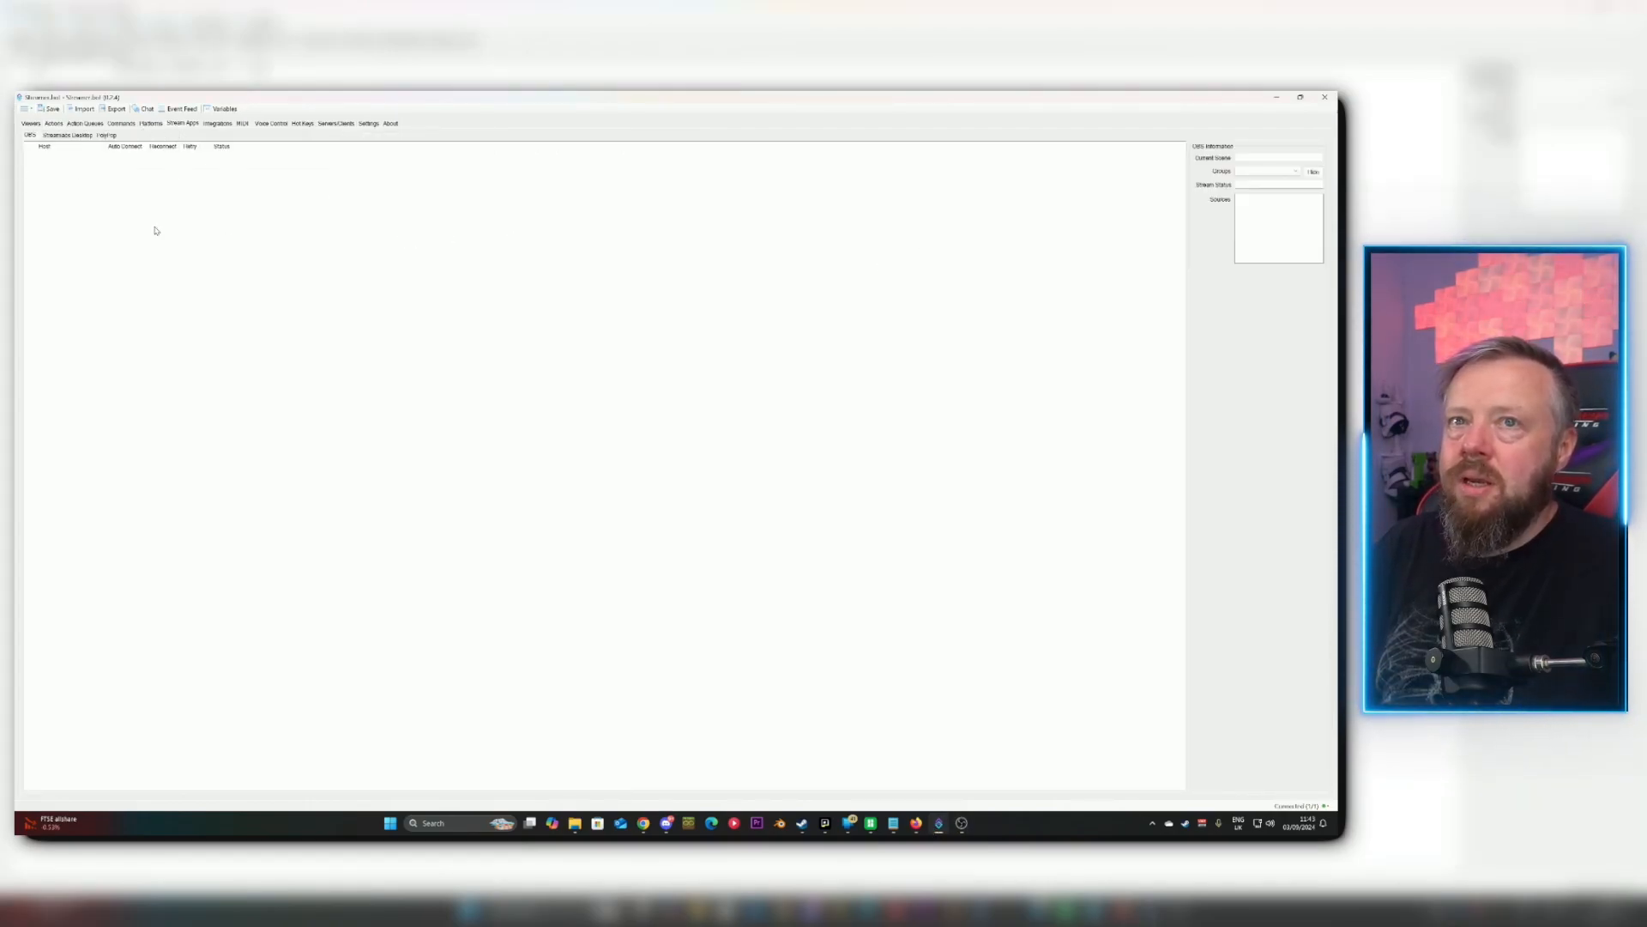
{"action": "right_click", "coordinate": [98, 198]}
{"action": "left_click", "coordinate": [116, 198]}
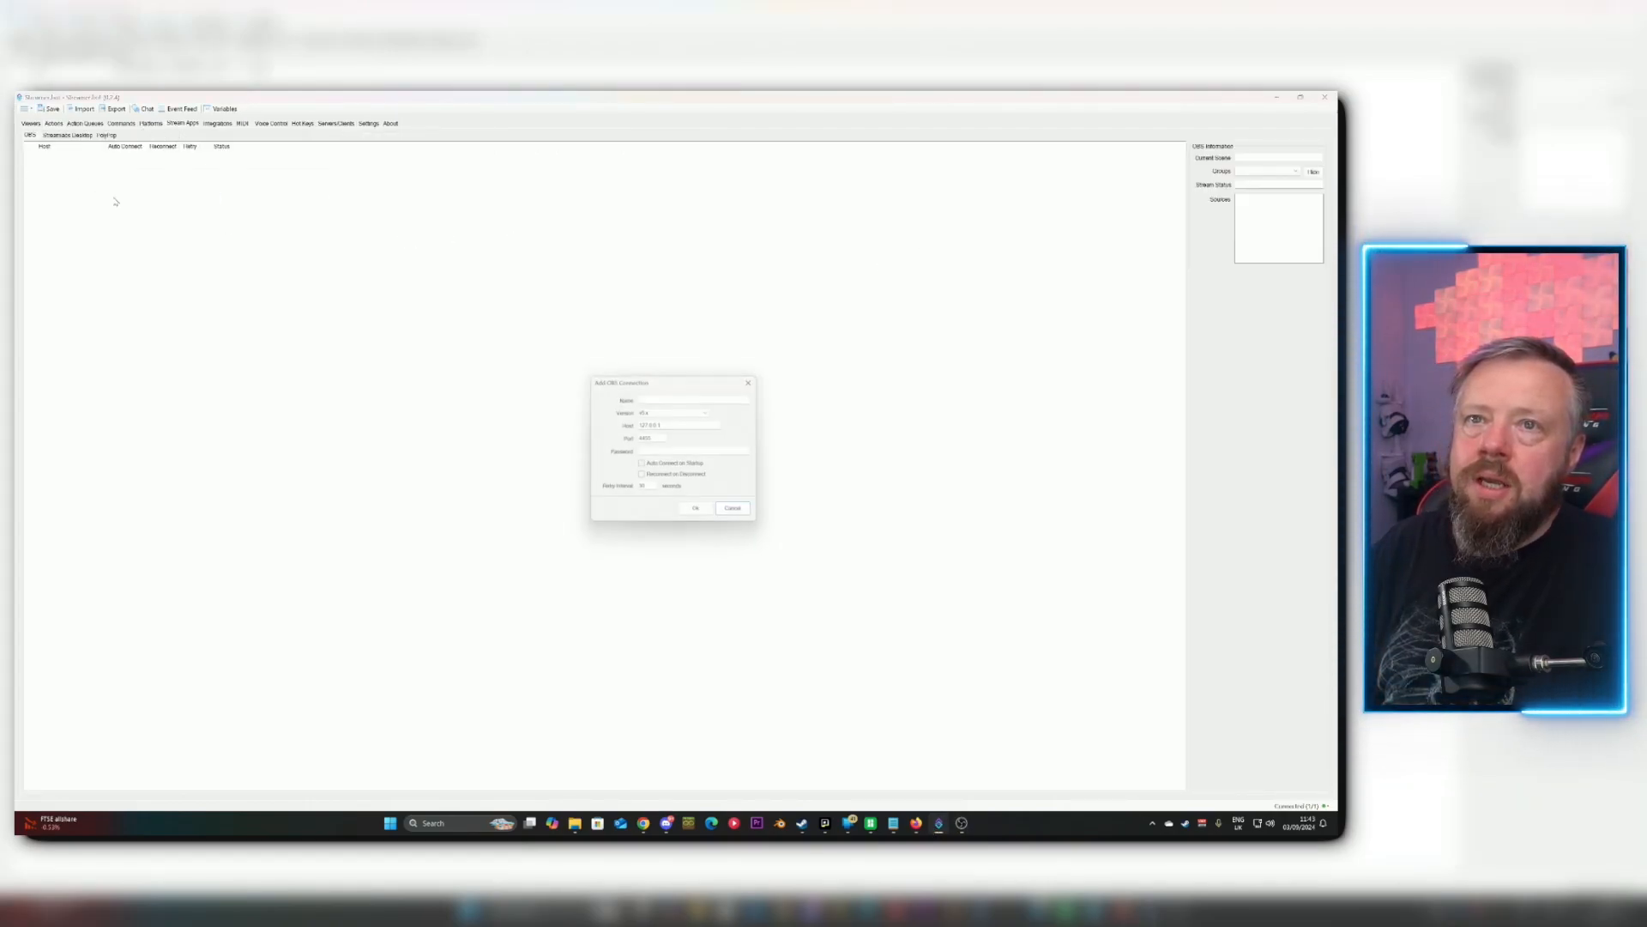
{"action": "left_click", "coordinate": [649, 396]}
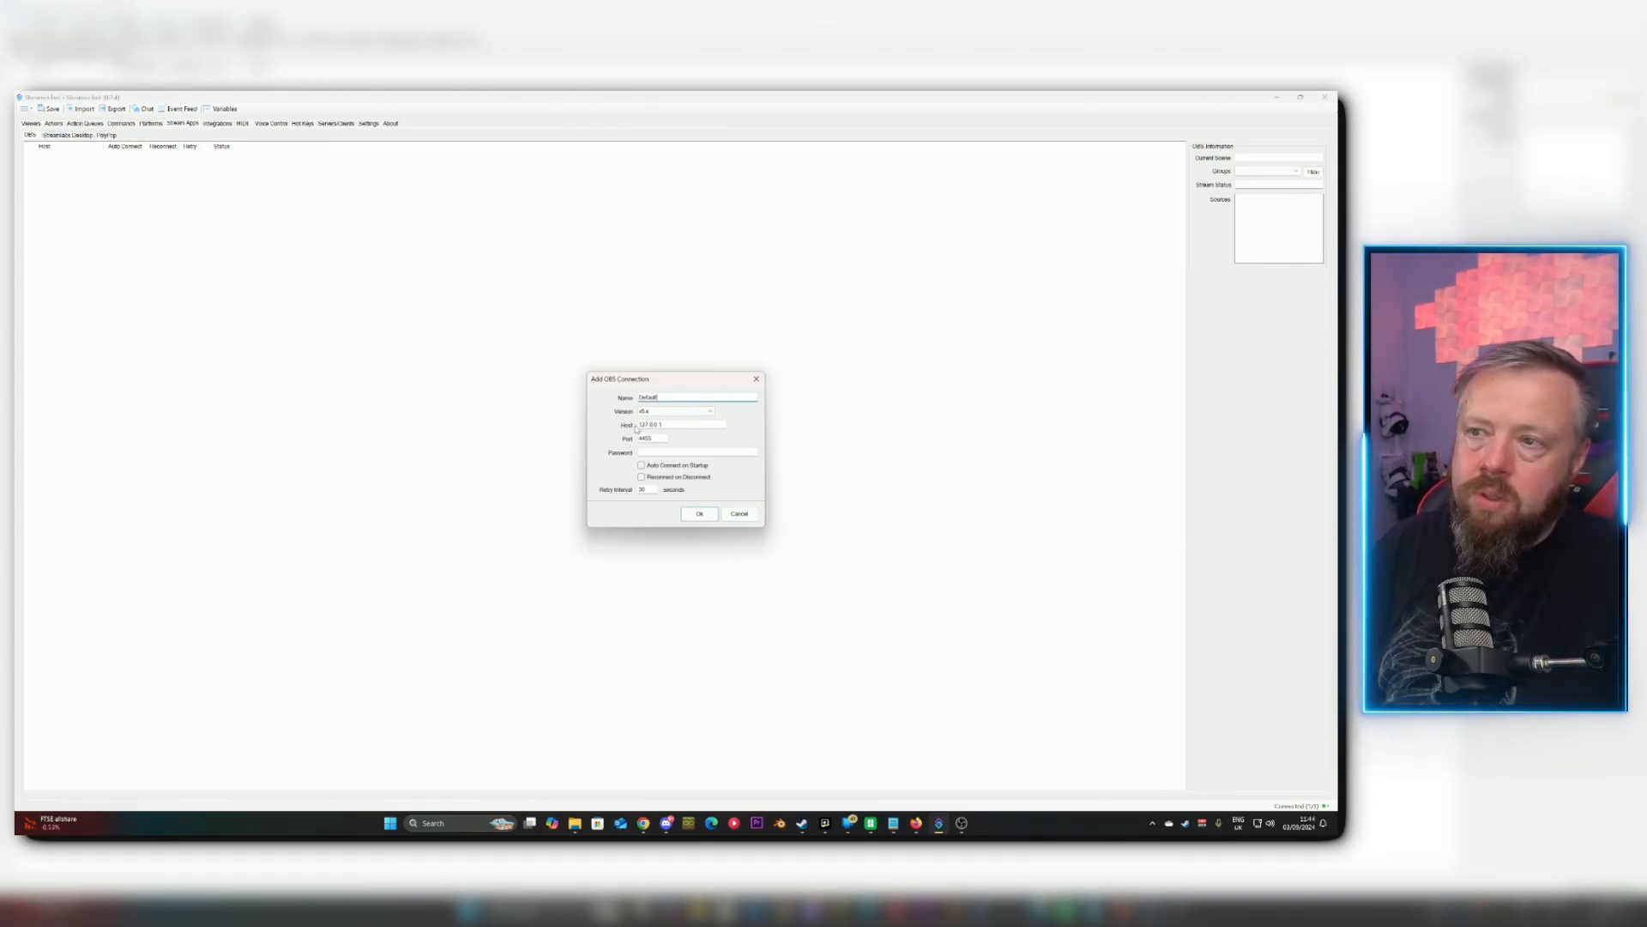
{"action": "left_click", "coordinate": [667, 424]}
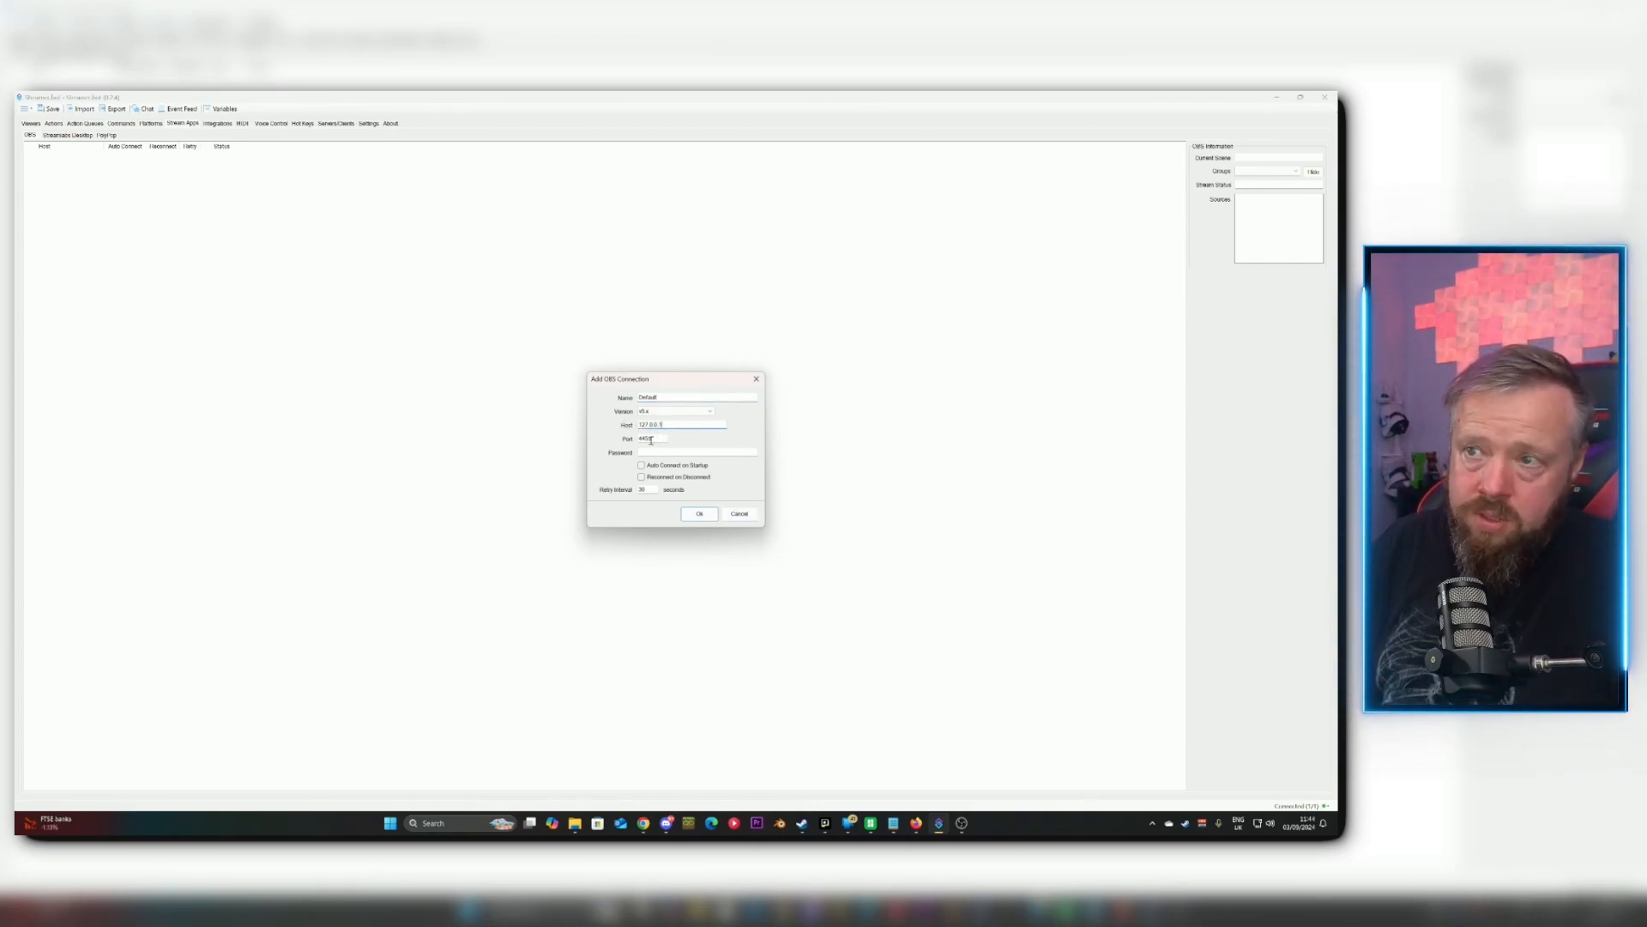
{"action": "left_click", "coordinate": [641, 465]}
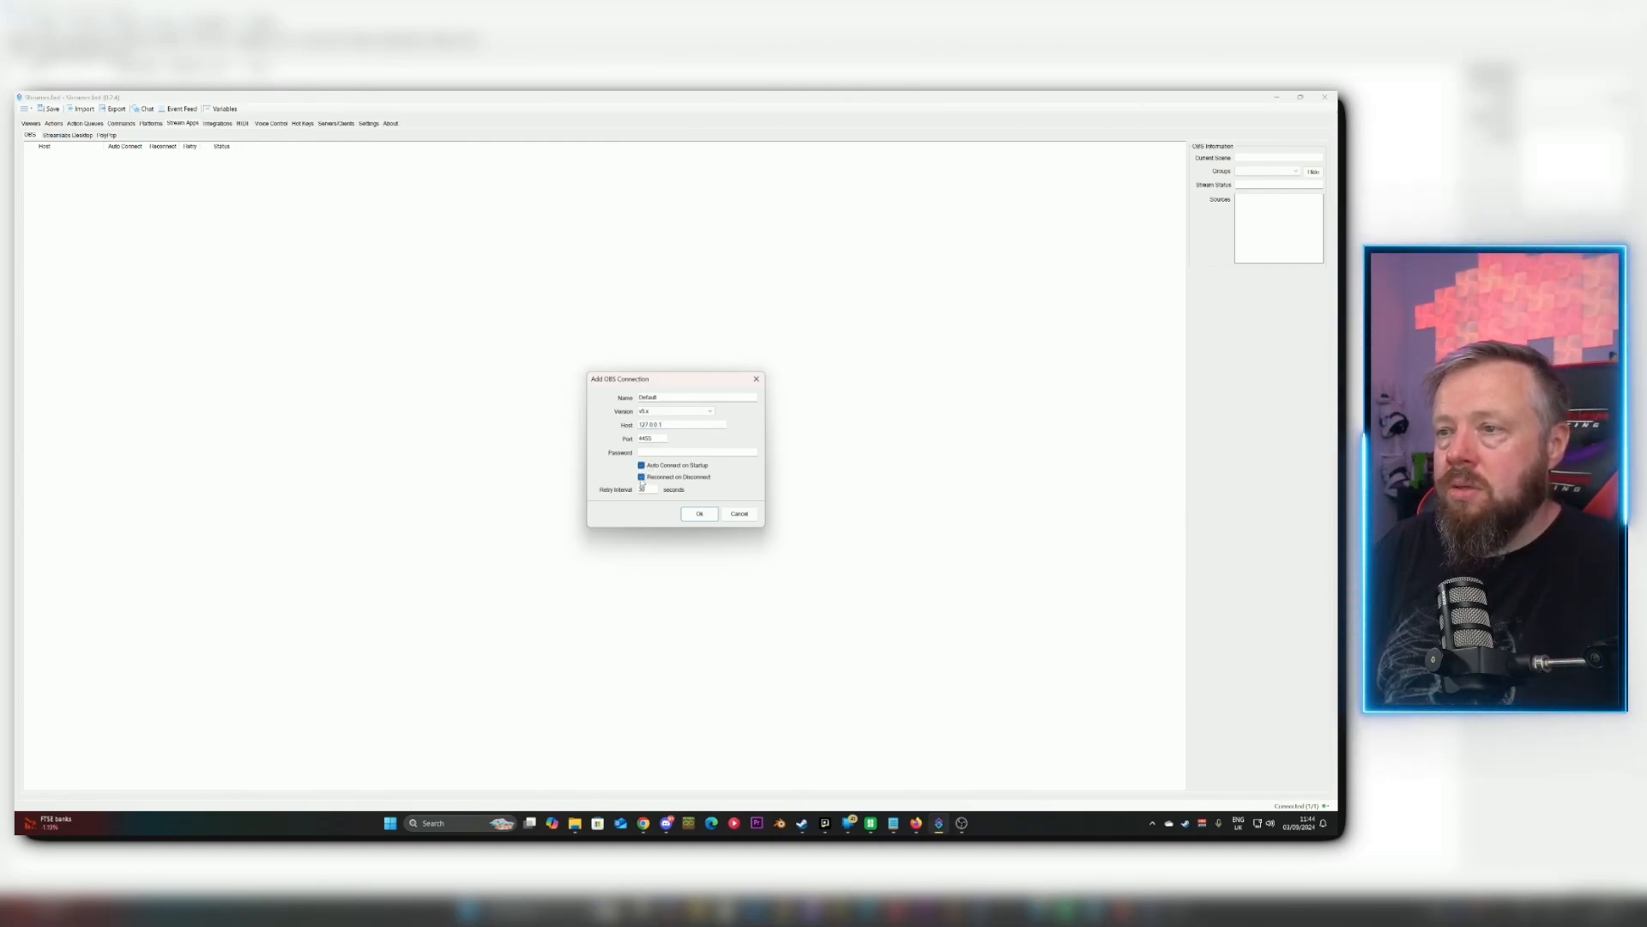
{"action": "left_click", "coordinate": [700, 514]}
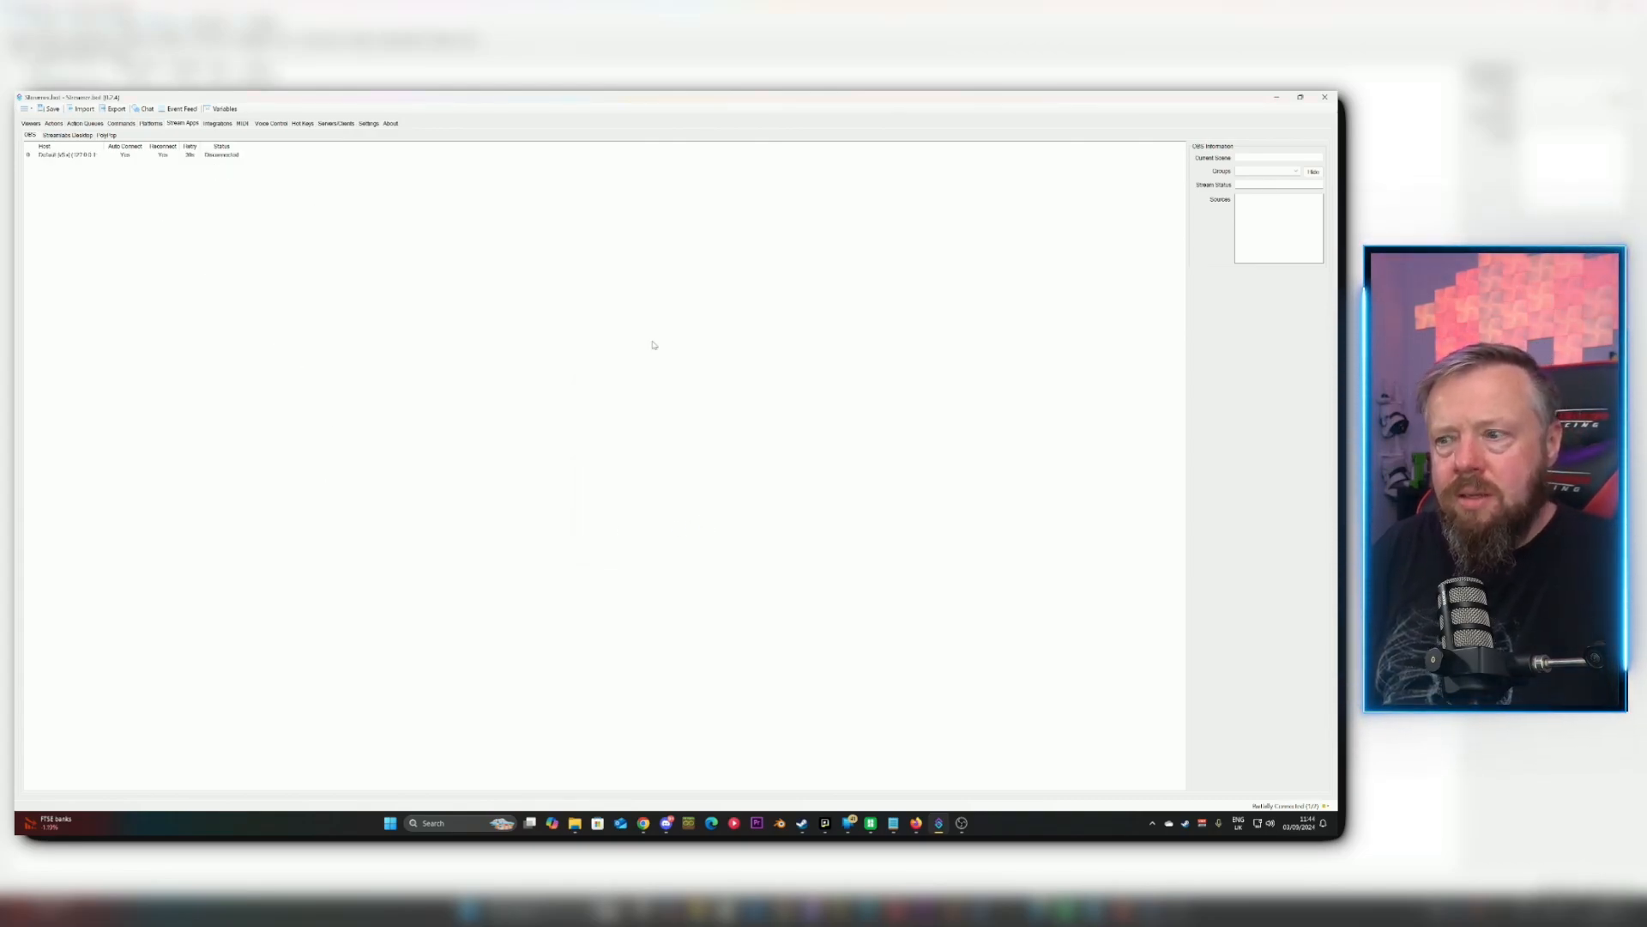
Switch to OBS Studio and save its WebSocket server settings with the server enabled and authentication turned off.
{"action": "left_click", "coordinate": [961, 822]}
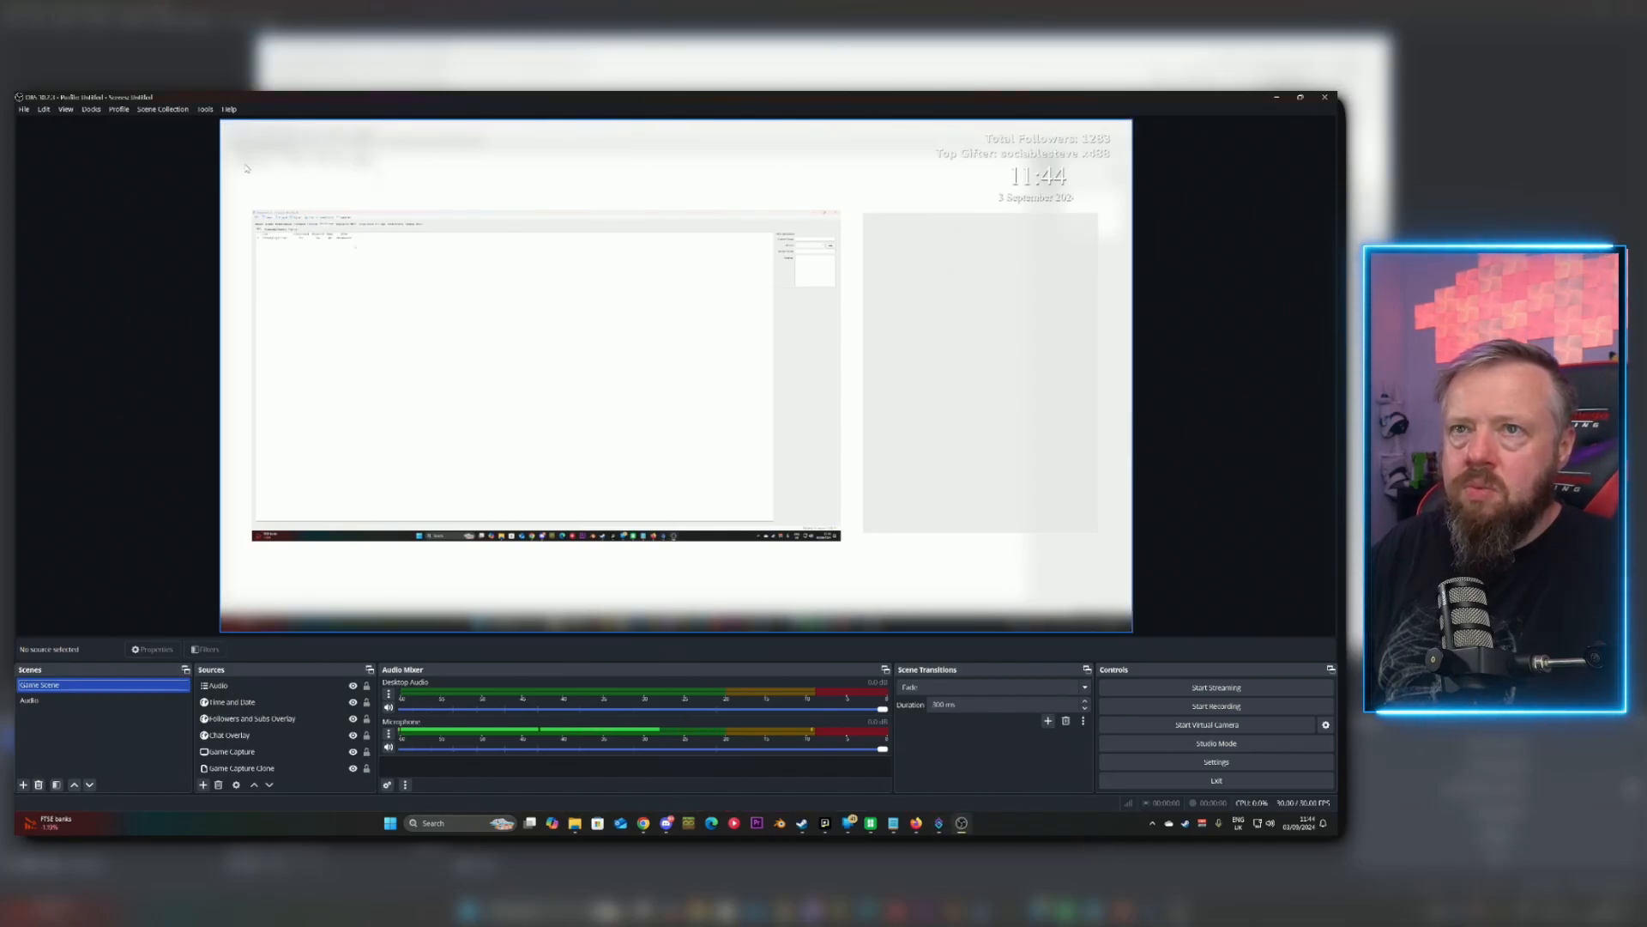
{"action": "left_click", "coordinate": [206, 112]}
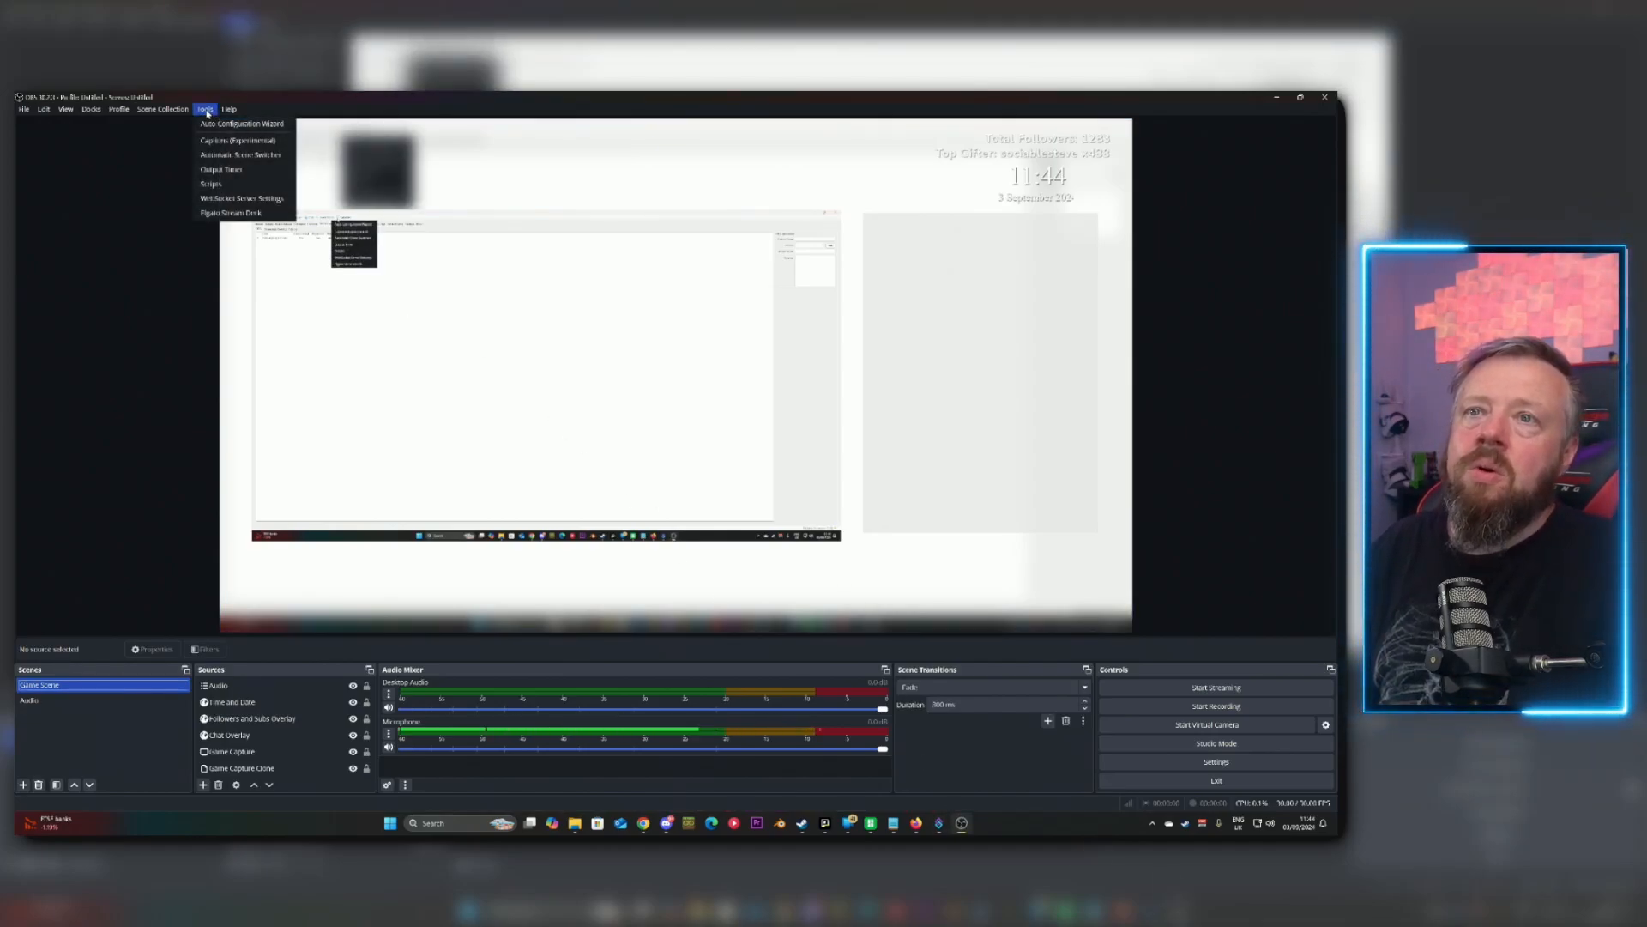
{"action": "left_click", "coordinate": [241, 199]}
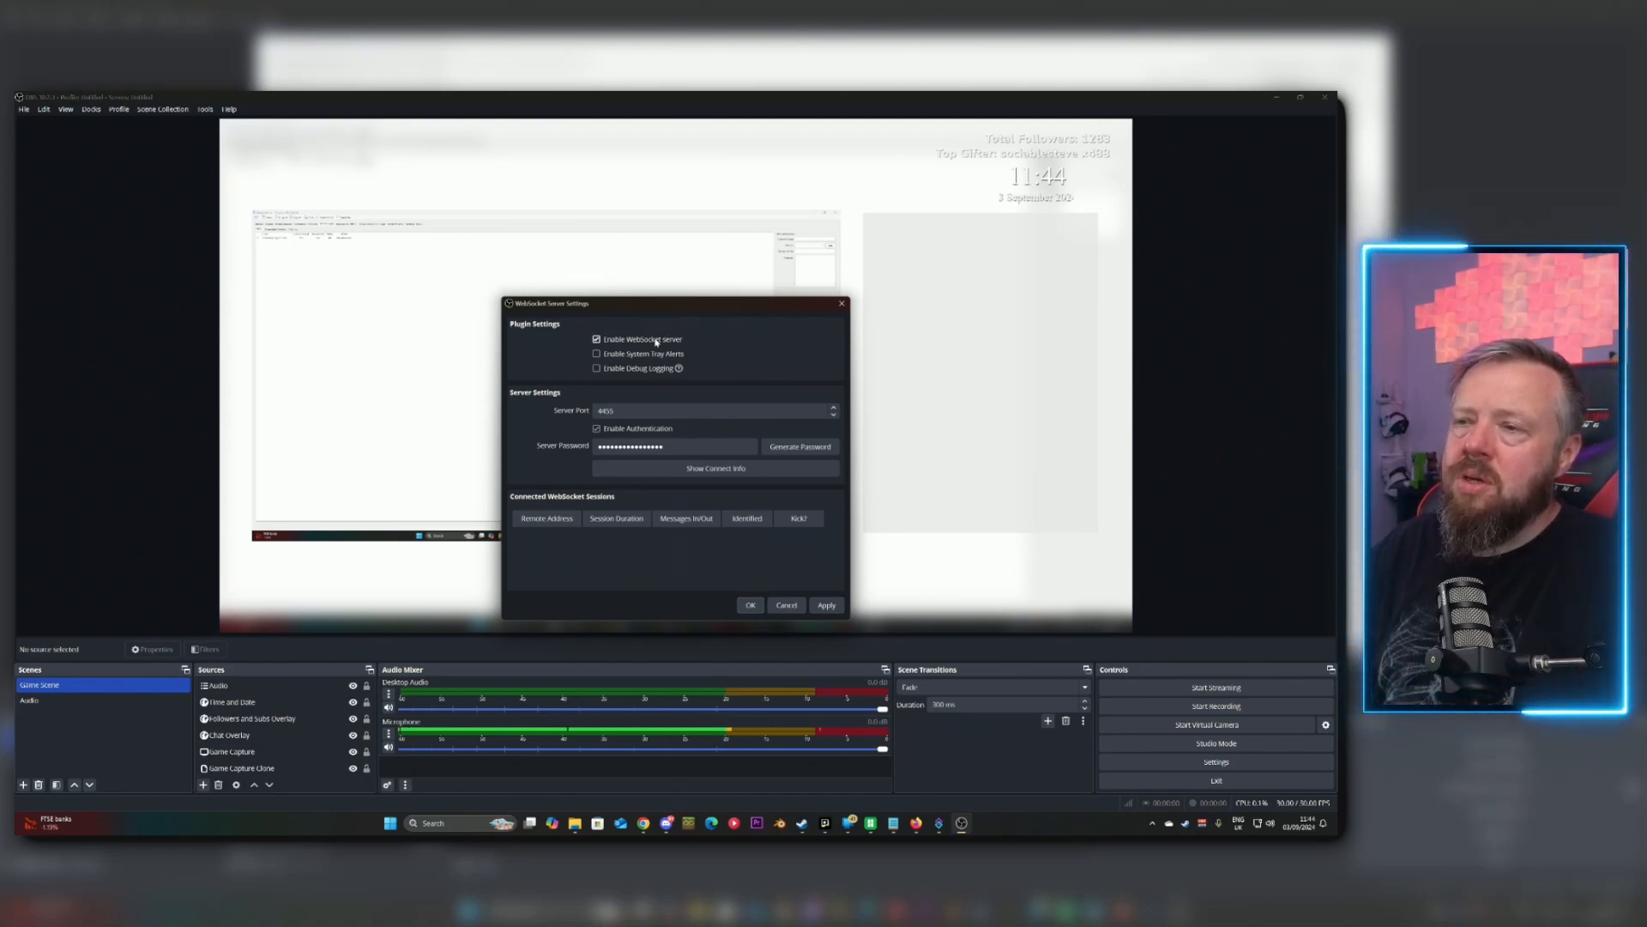
{"action": "left_click", "coordinate": [656, 341]}
{"action": "left_click", "coordinate": [618, 426]}
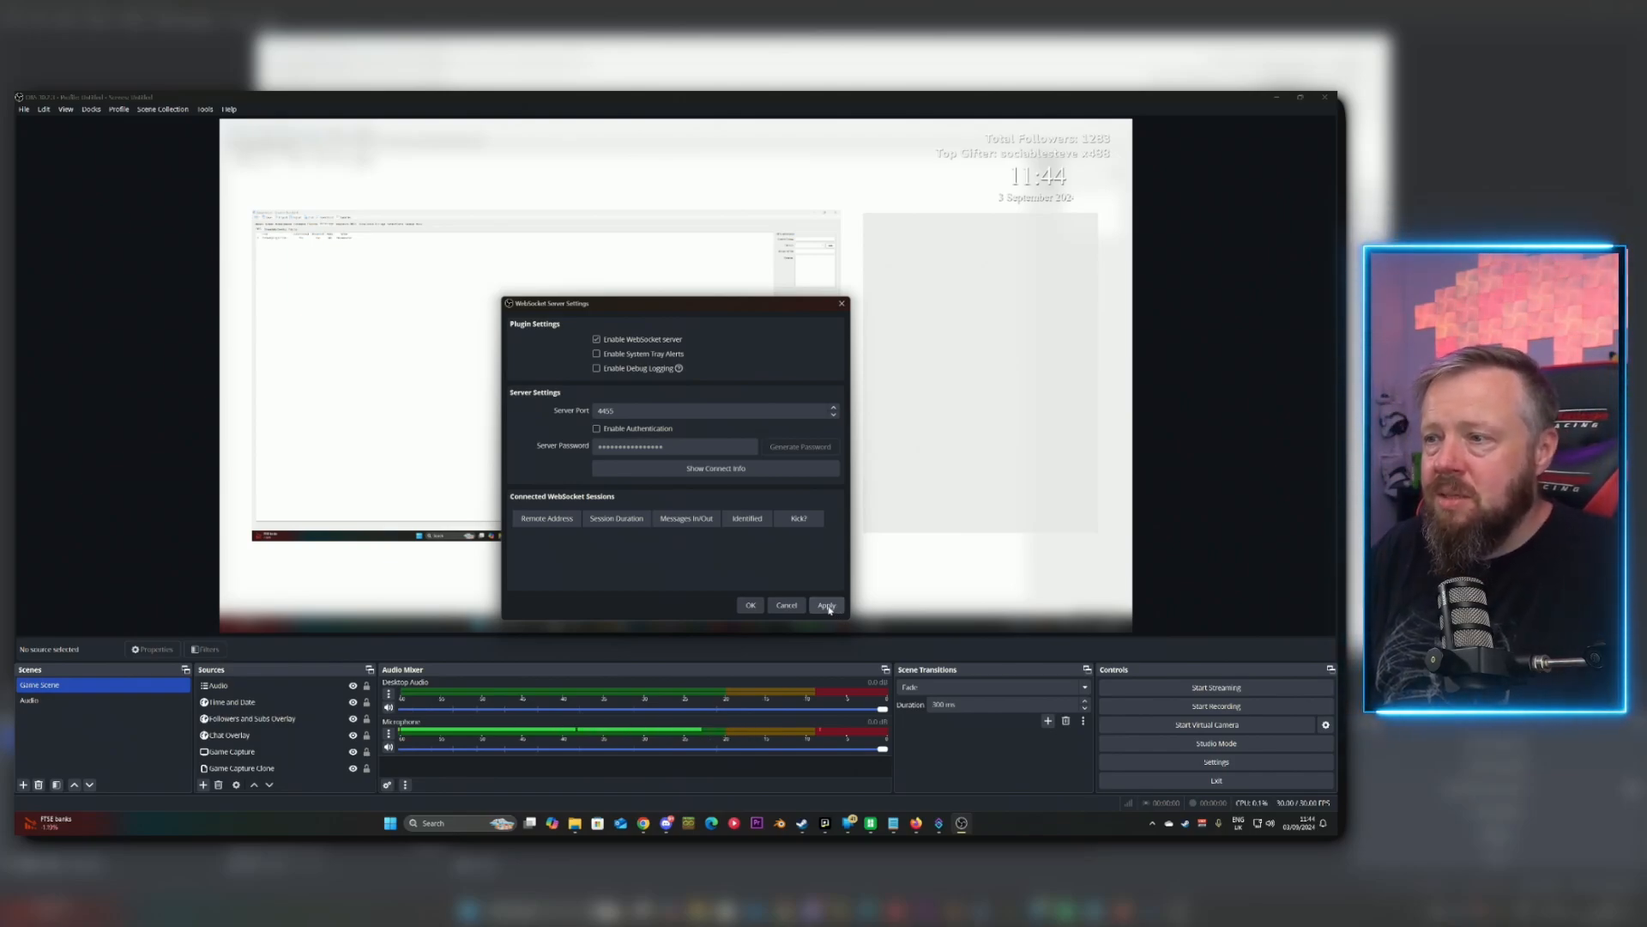
{"action": "left_click", "coordinate": [751, 605]}
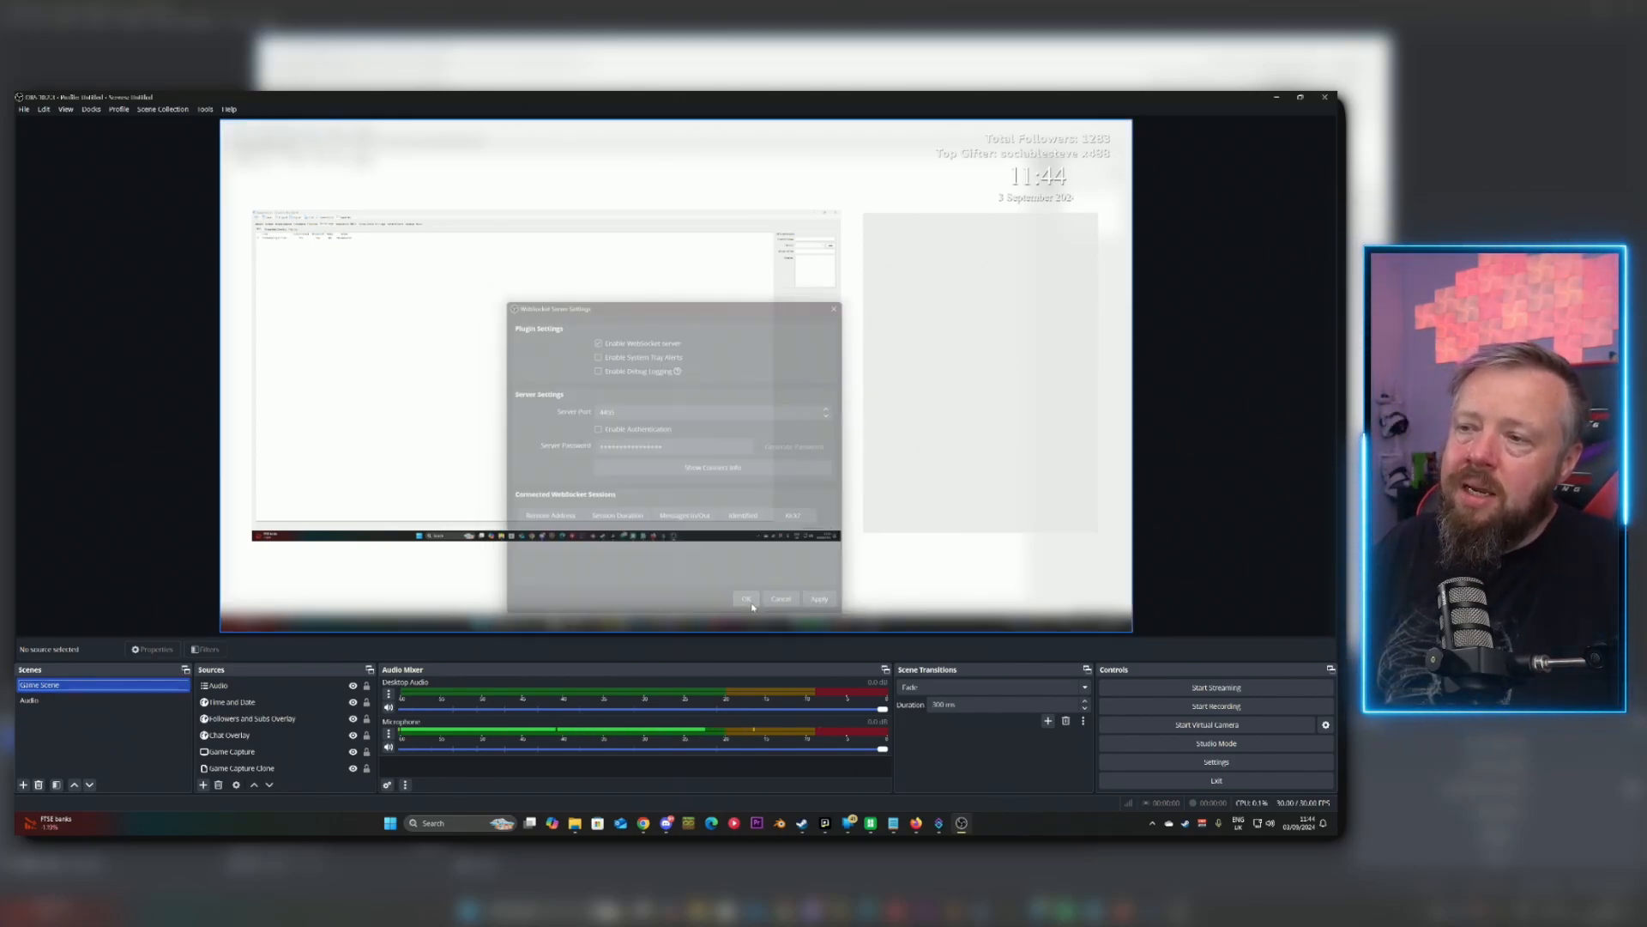
Switch back to Streamer.bot and connect the Default OBS connection.
{"action": "left_click", "coordinate": [940, 823]}
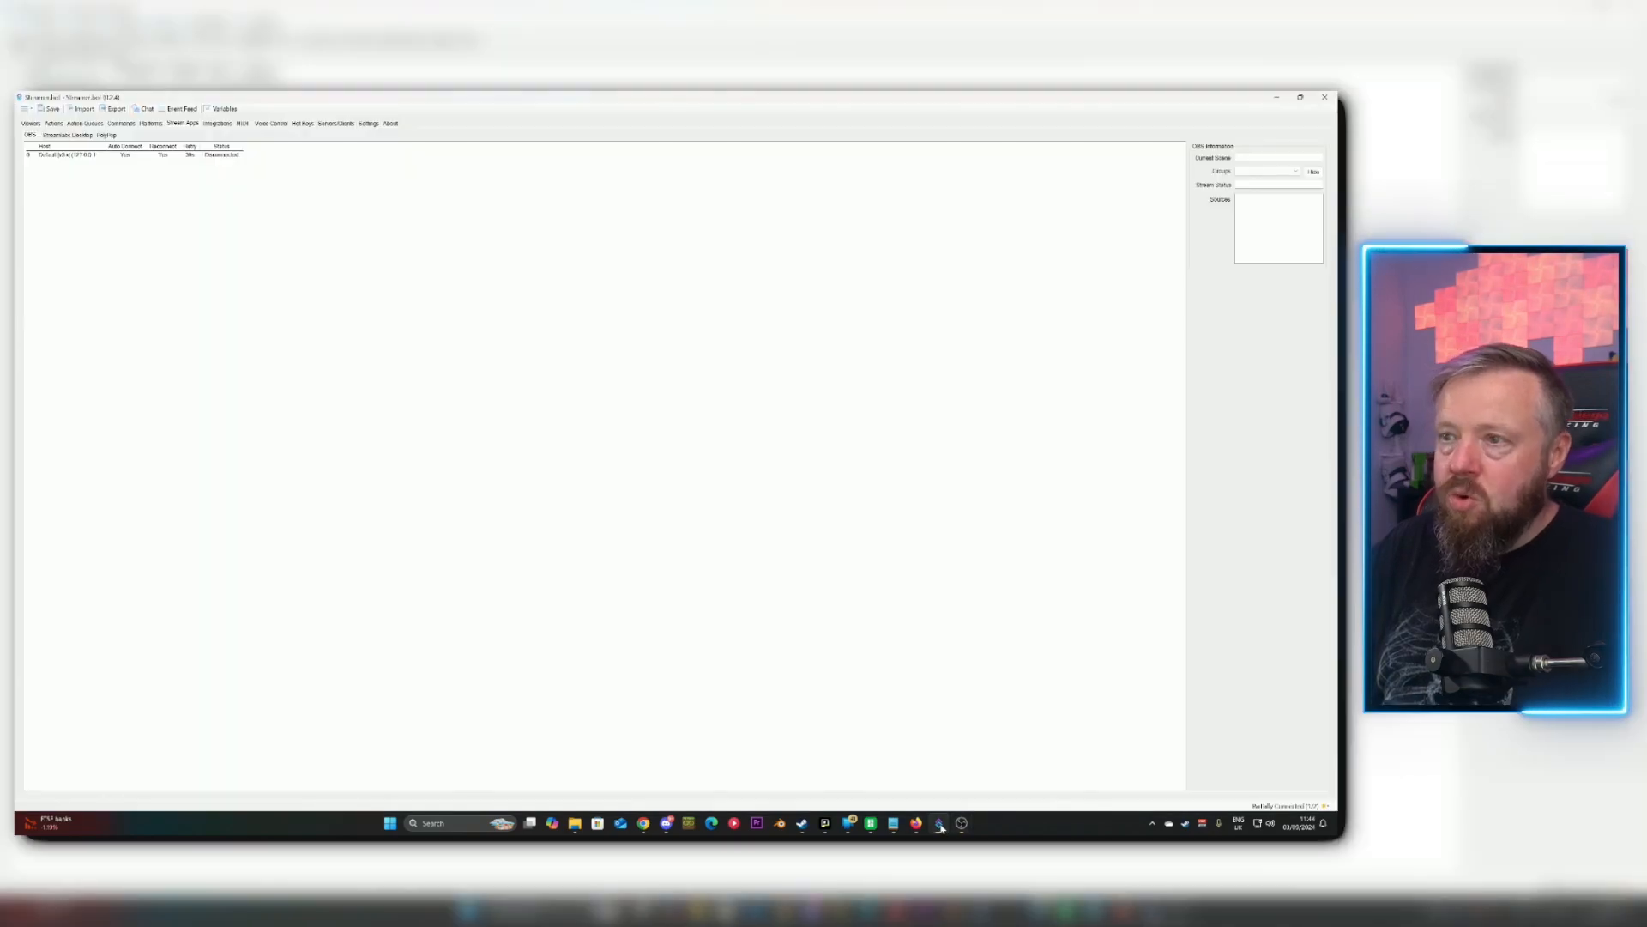
{"action": "right_click", "coordinate": [241, 155]}
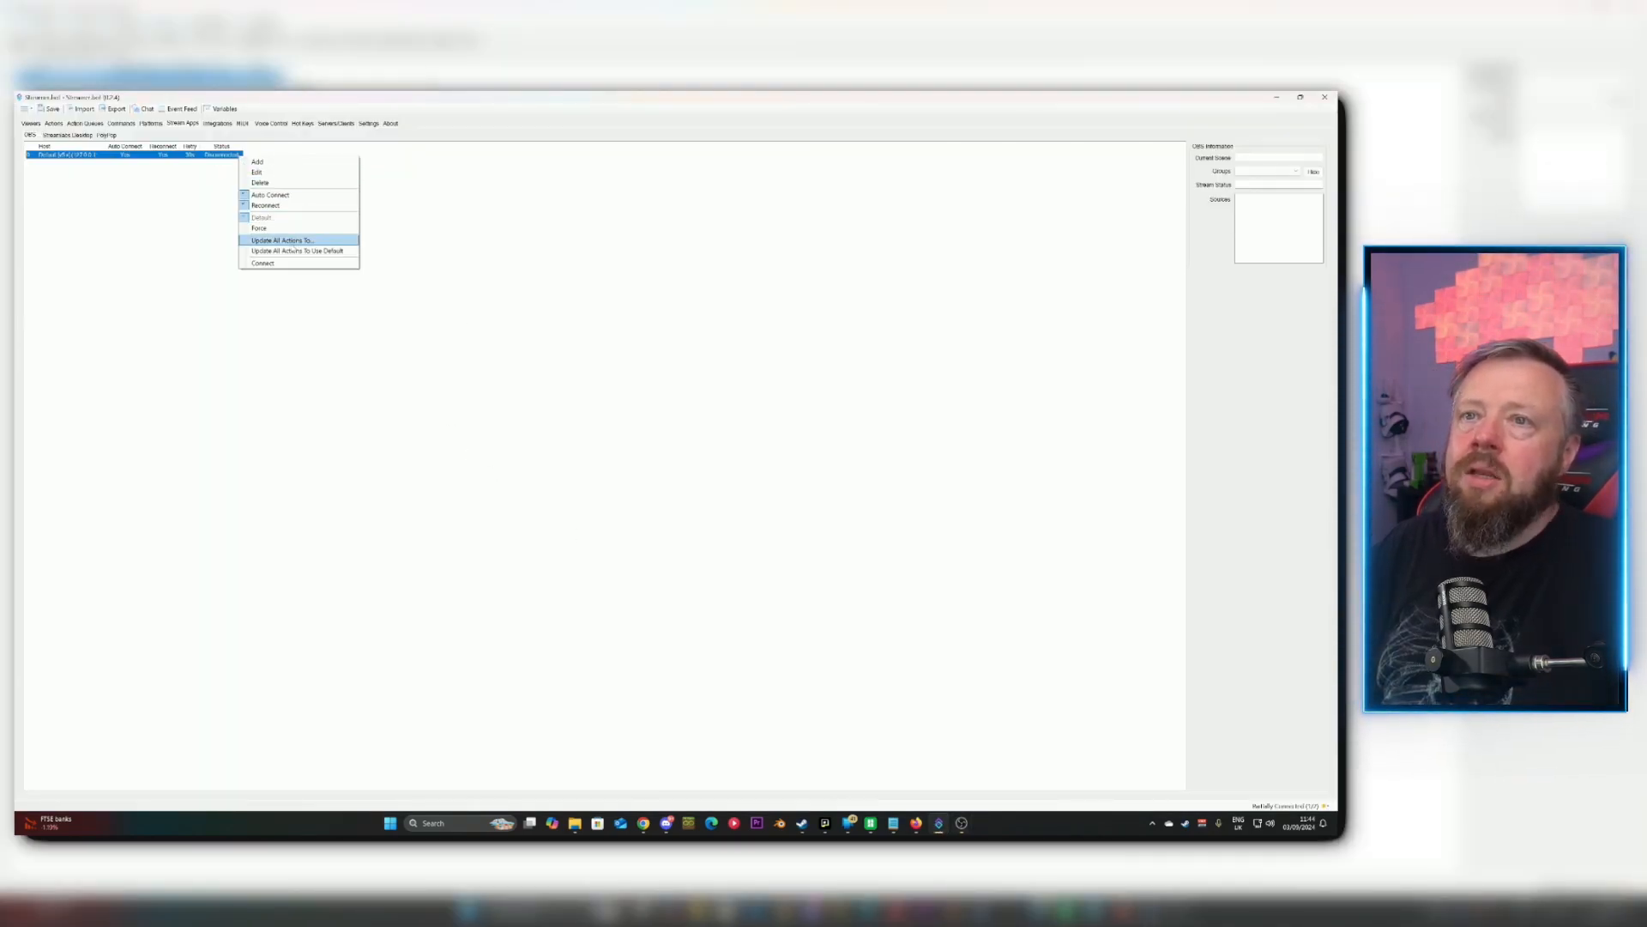
{"action": "left_click", "coordinate": [266, 262]}
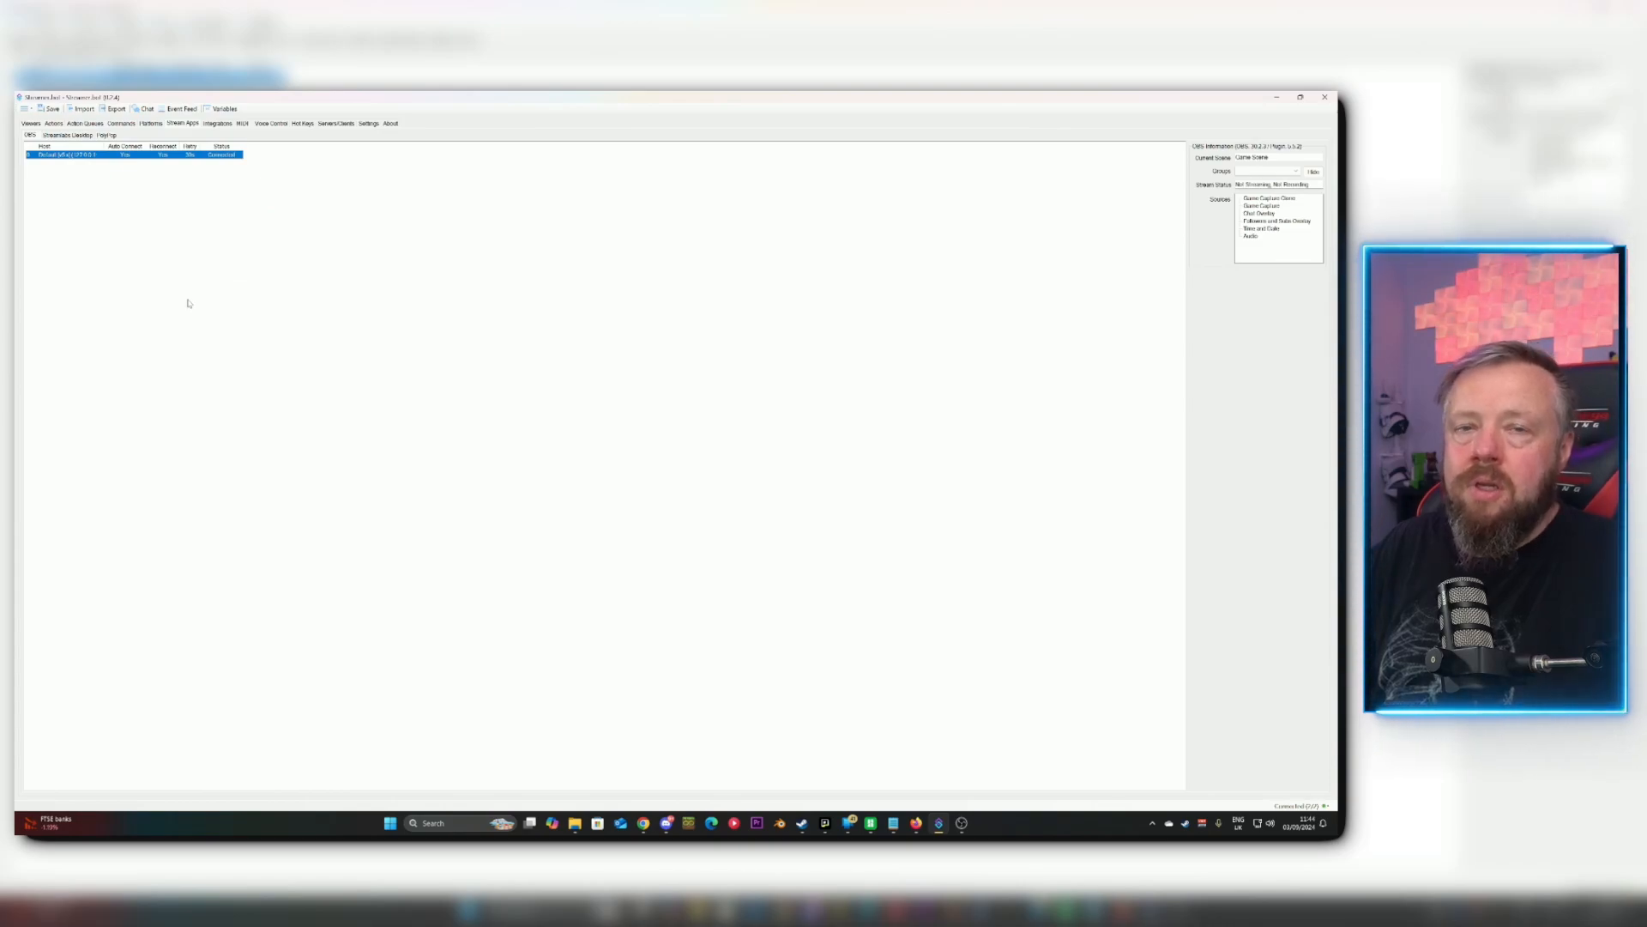
Add an OBS Streaming Started trigger to the Start of Stream action.
{"action": "left_click", "coordinate": [54, 123]}
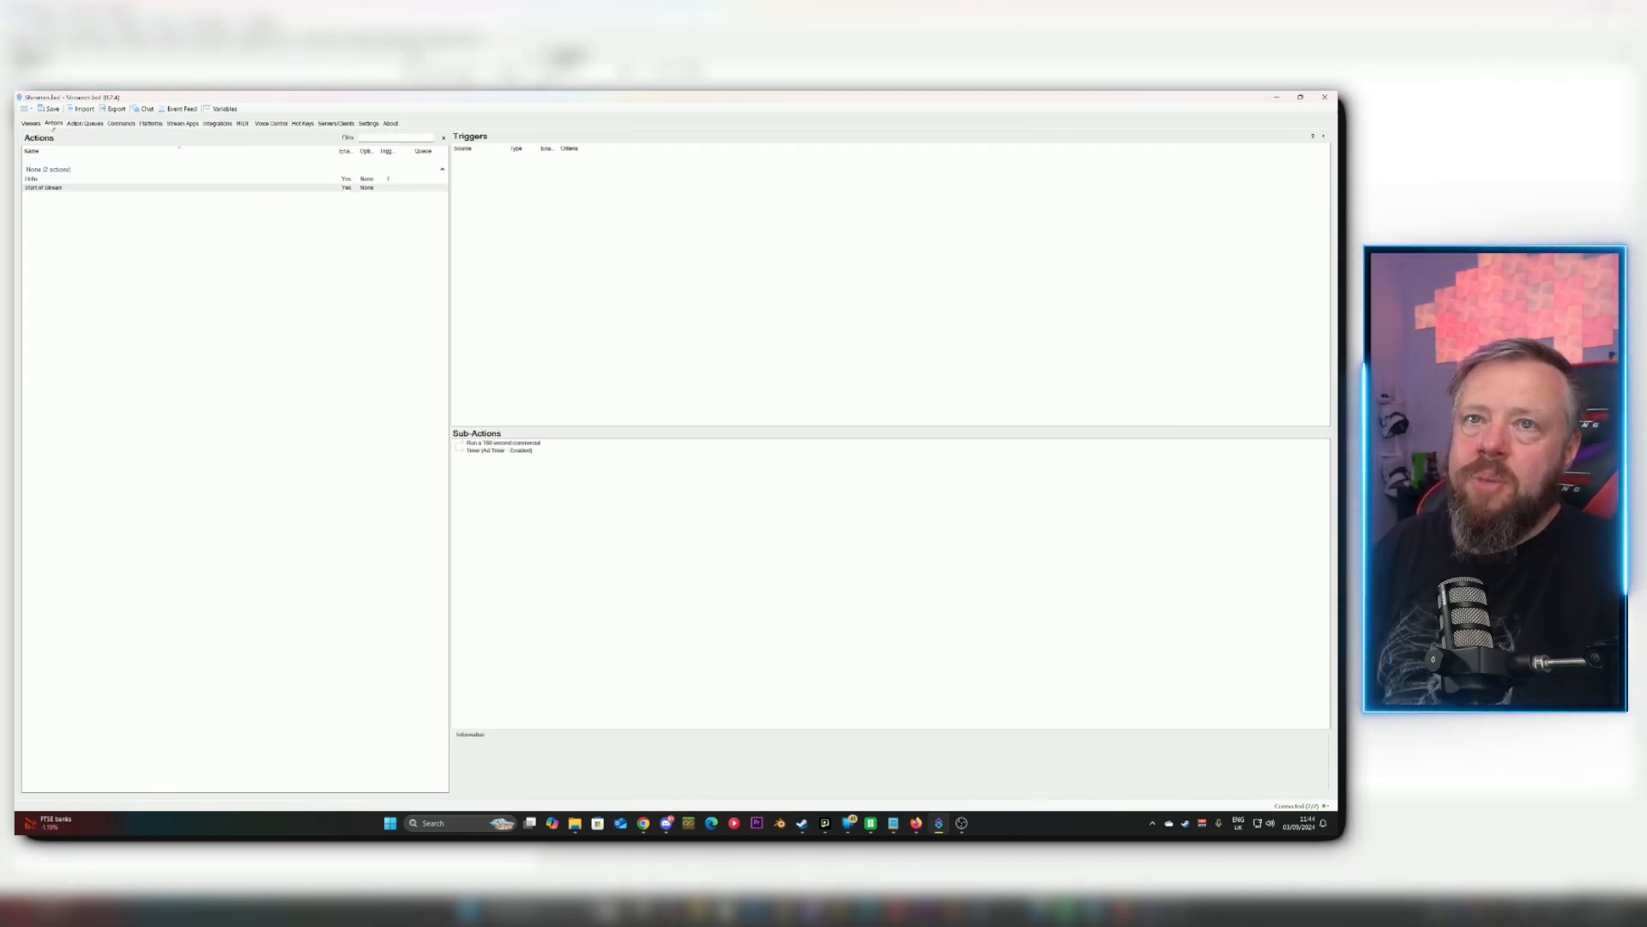
{"action": "right_click", "coordinate": [533, 183]}
{"action": "mouse_move", "coordinate": [581, 263]}
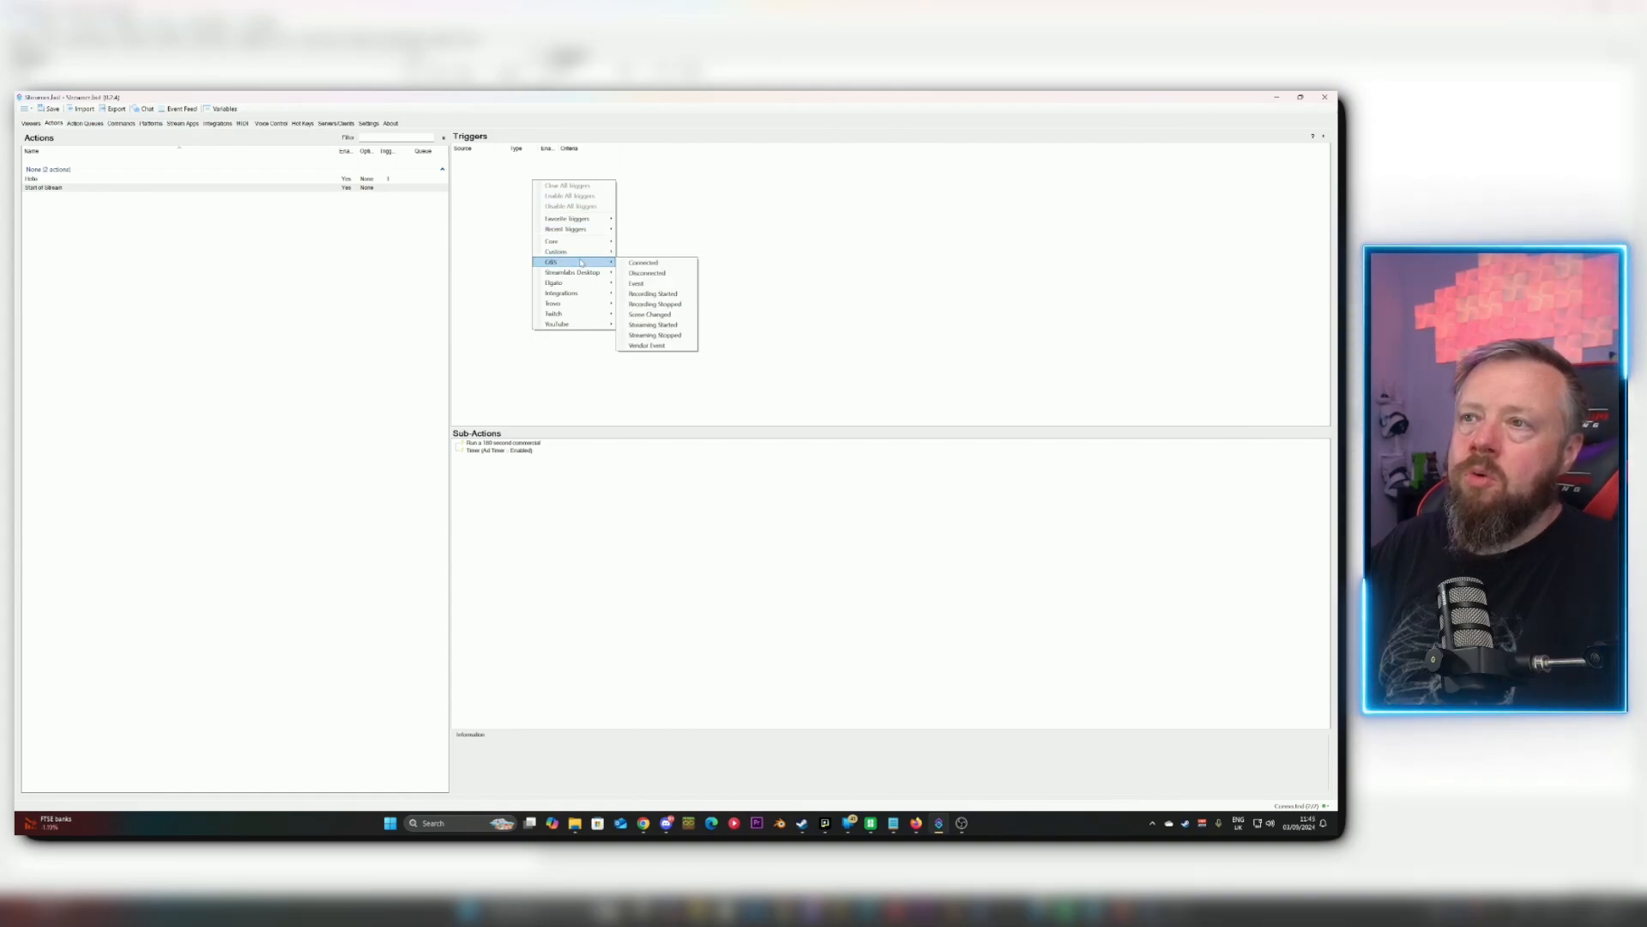
{"action": "left_click", "coordinate": [663, 325]}
{"action": "left_click", "coordinate": [693, 465]}
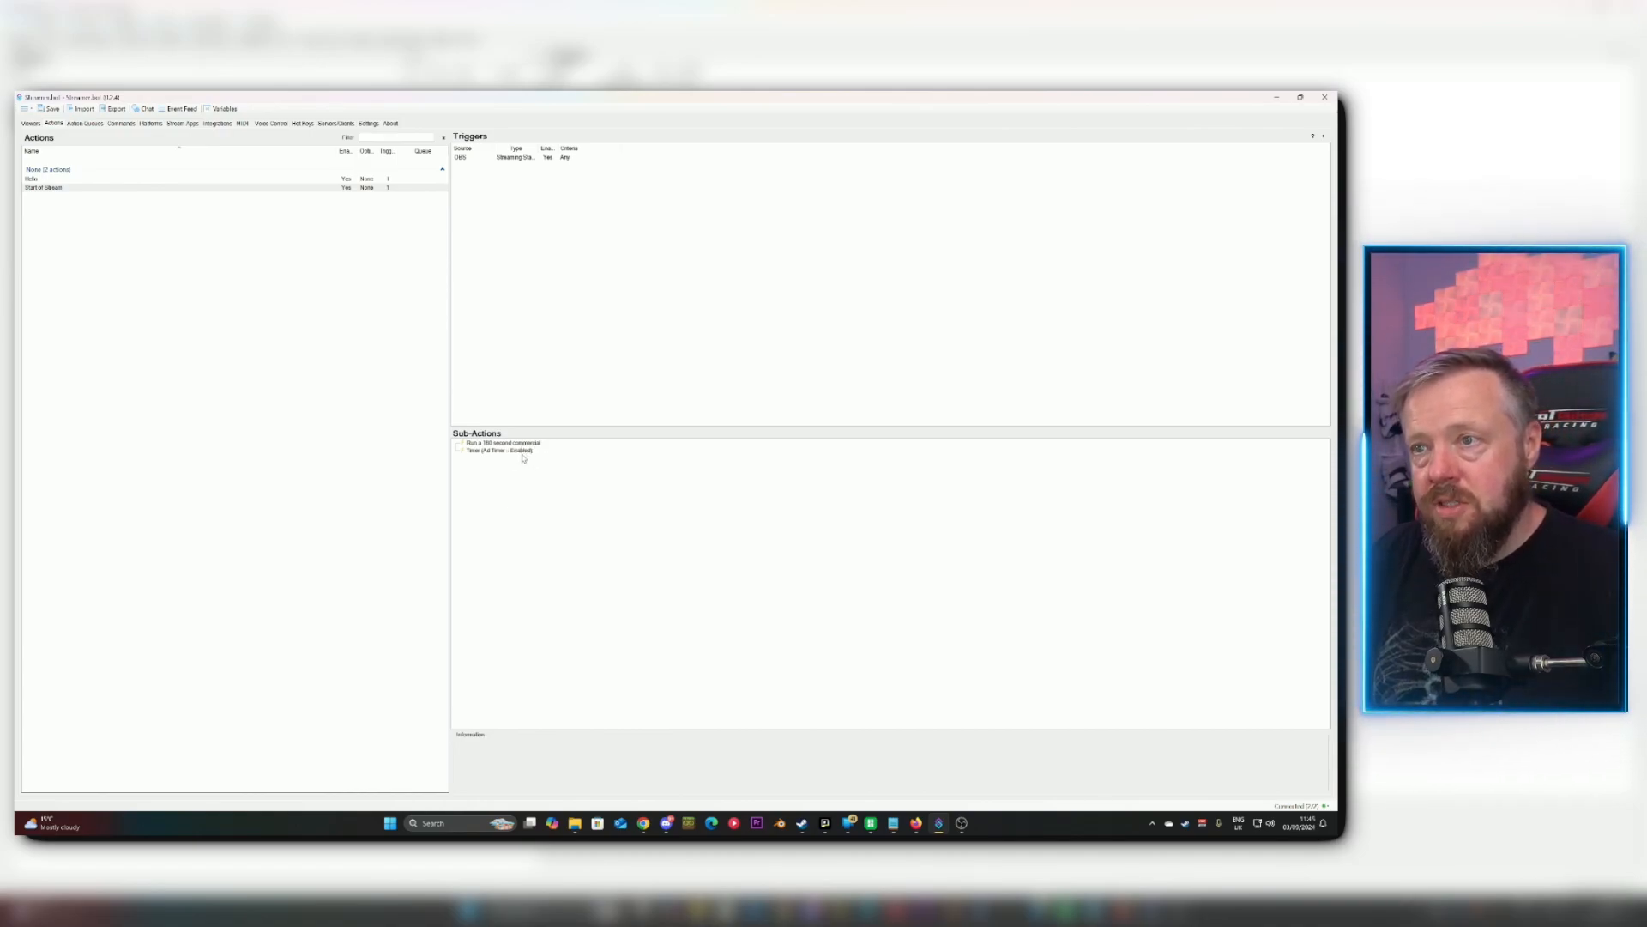
Add a new action named Tell Me When to Run Advert to the actions list.
{"action": "left_click", "coordinate": [143, 213]}
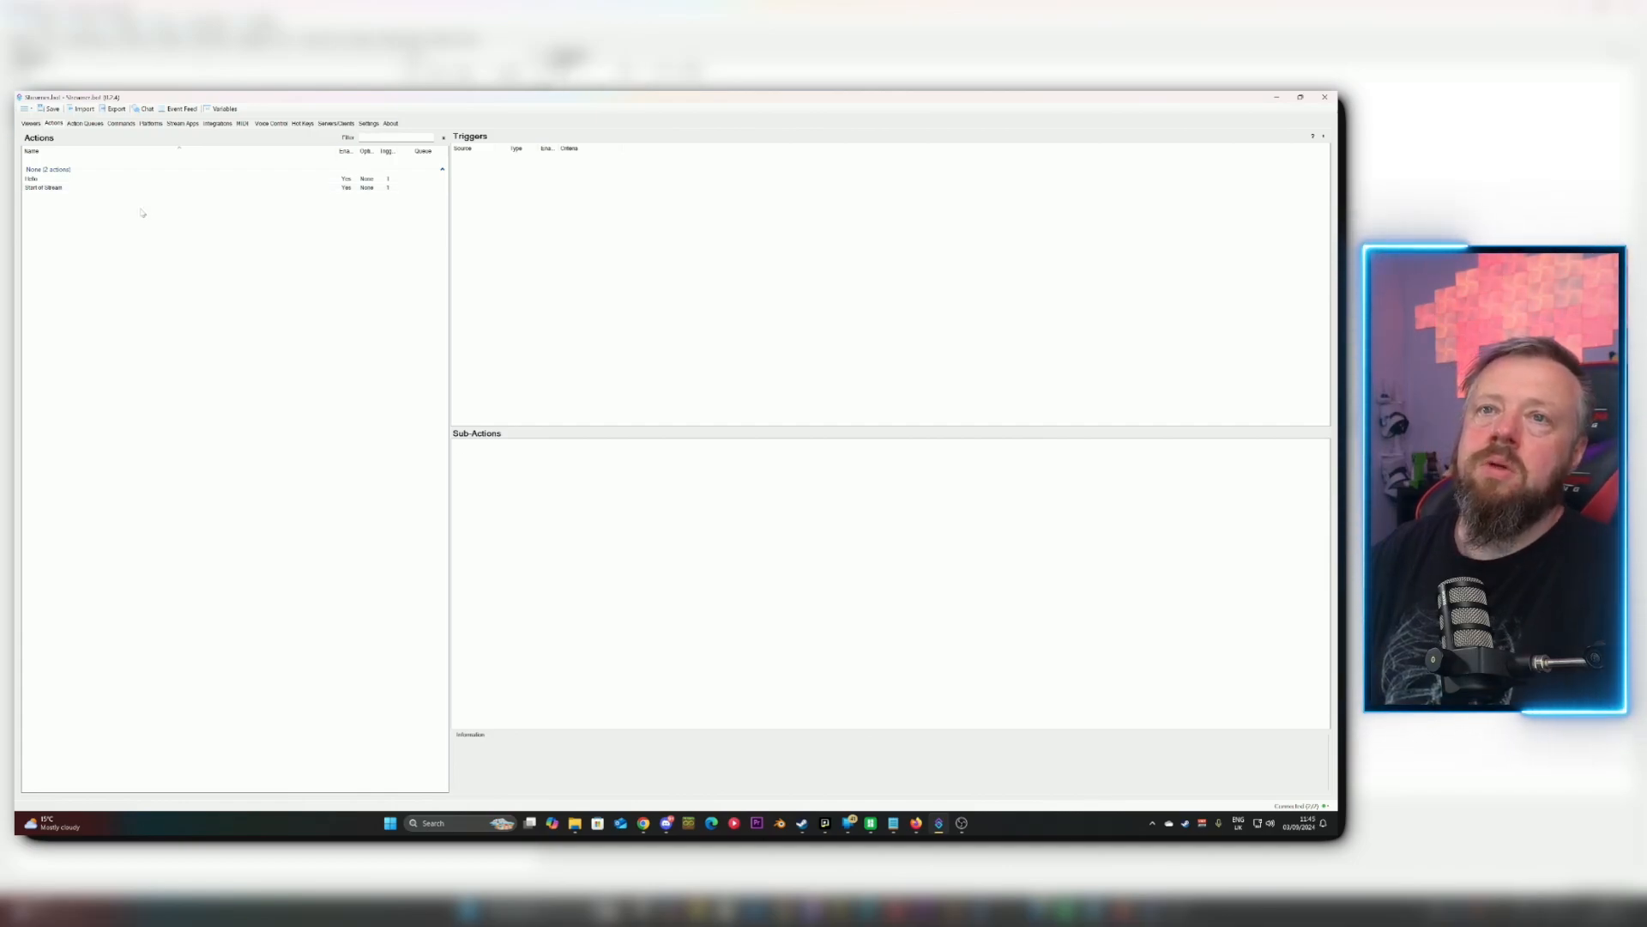
{"action": "right_click", "coordinate": [143, 213]}
{"action": "left_click", "coordinate": [161, 216]}
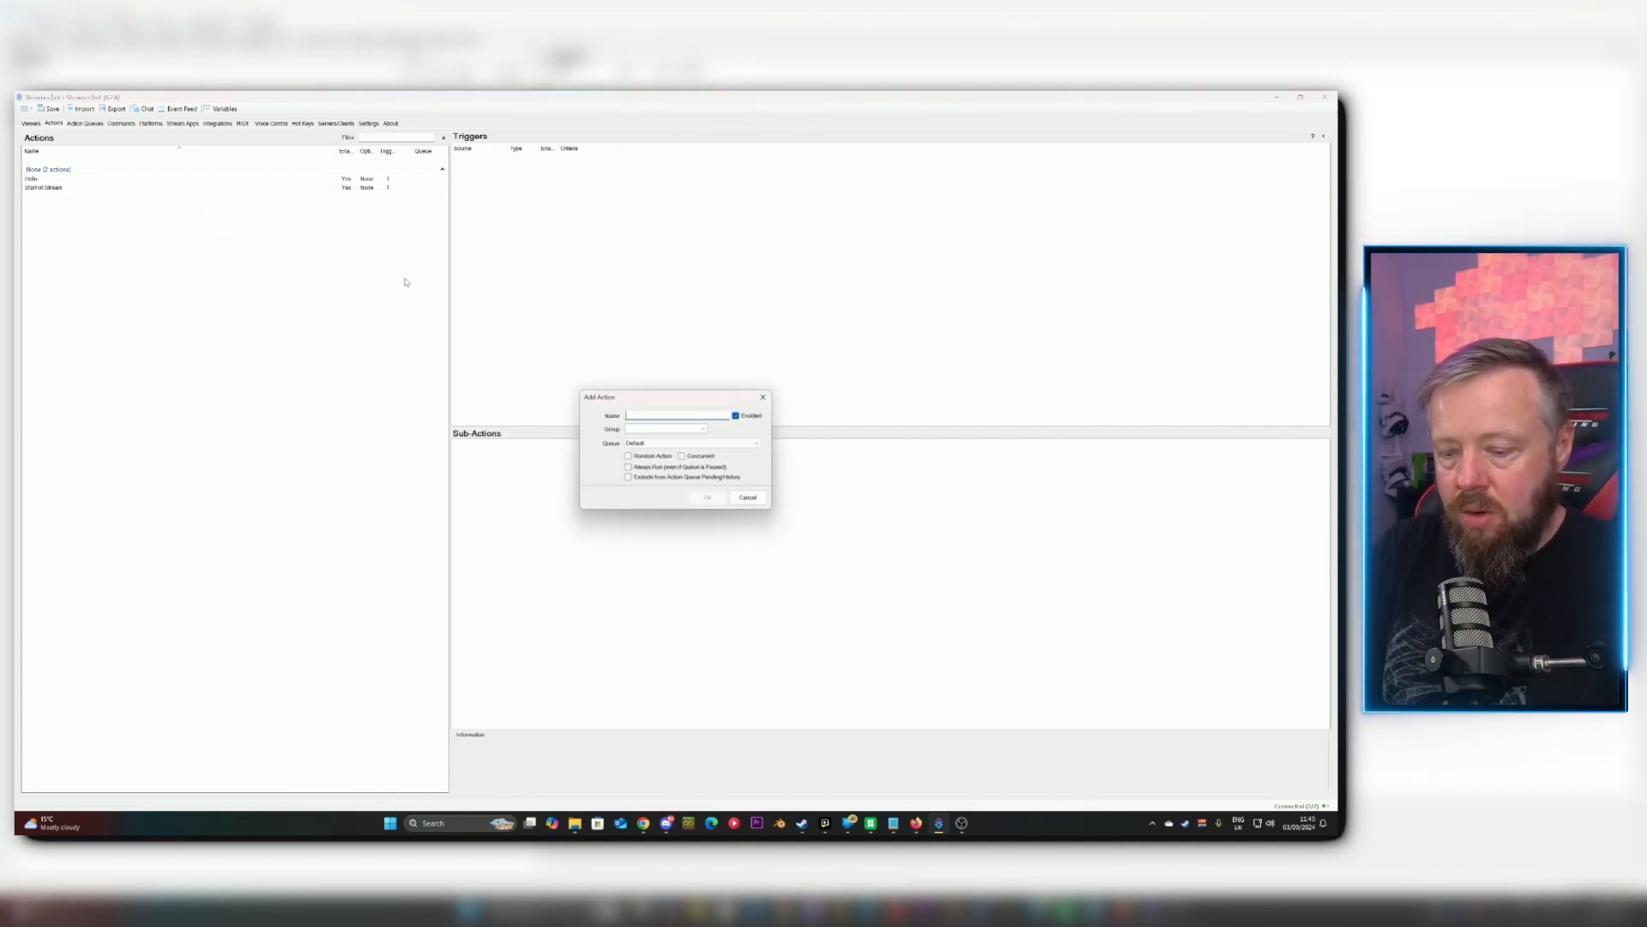
{"action": "type", "text": "Tell Me When to Run Advert"}
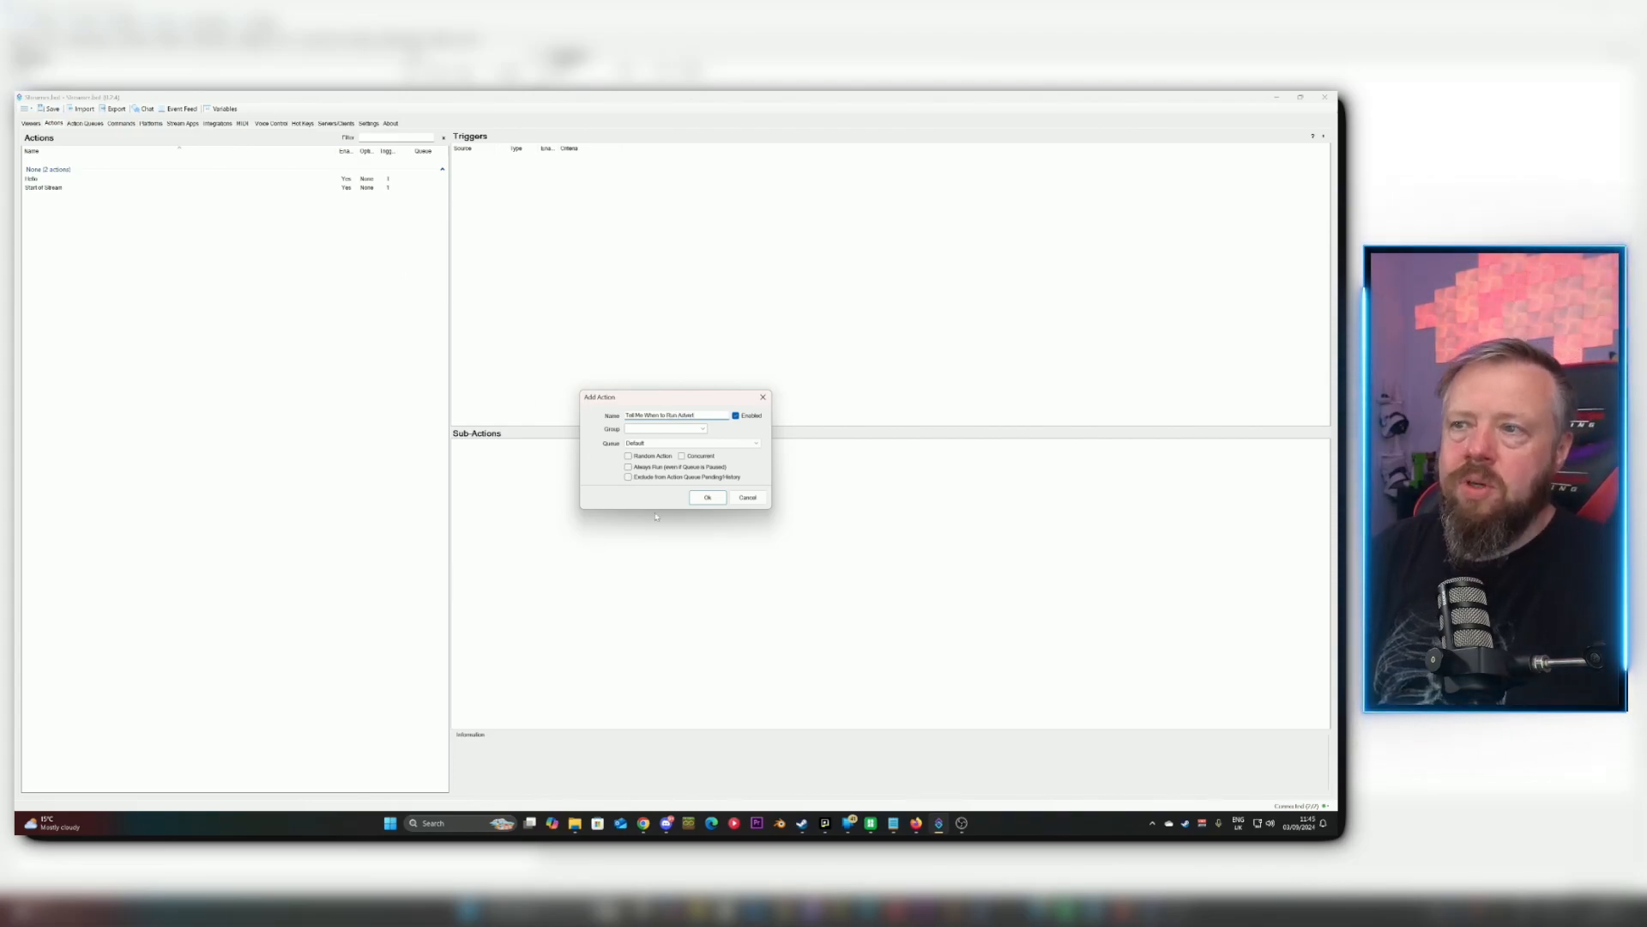
{"action": "left_click", "coordinate": [708, 497]}
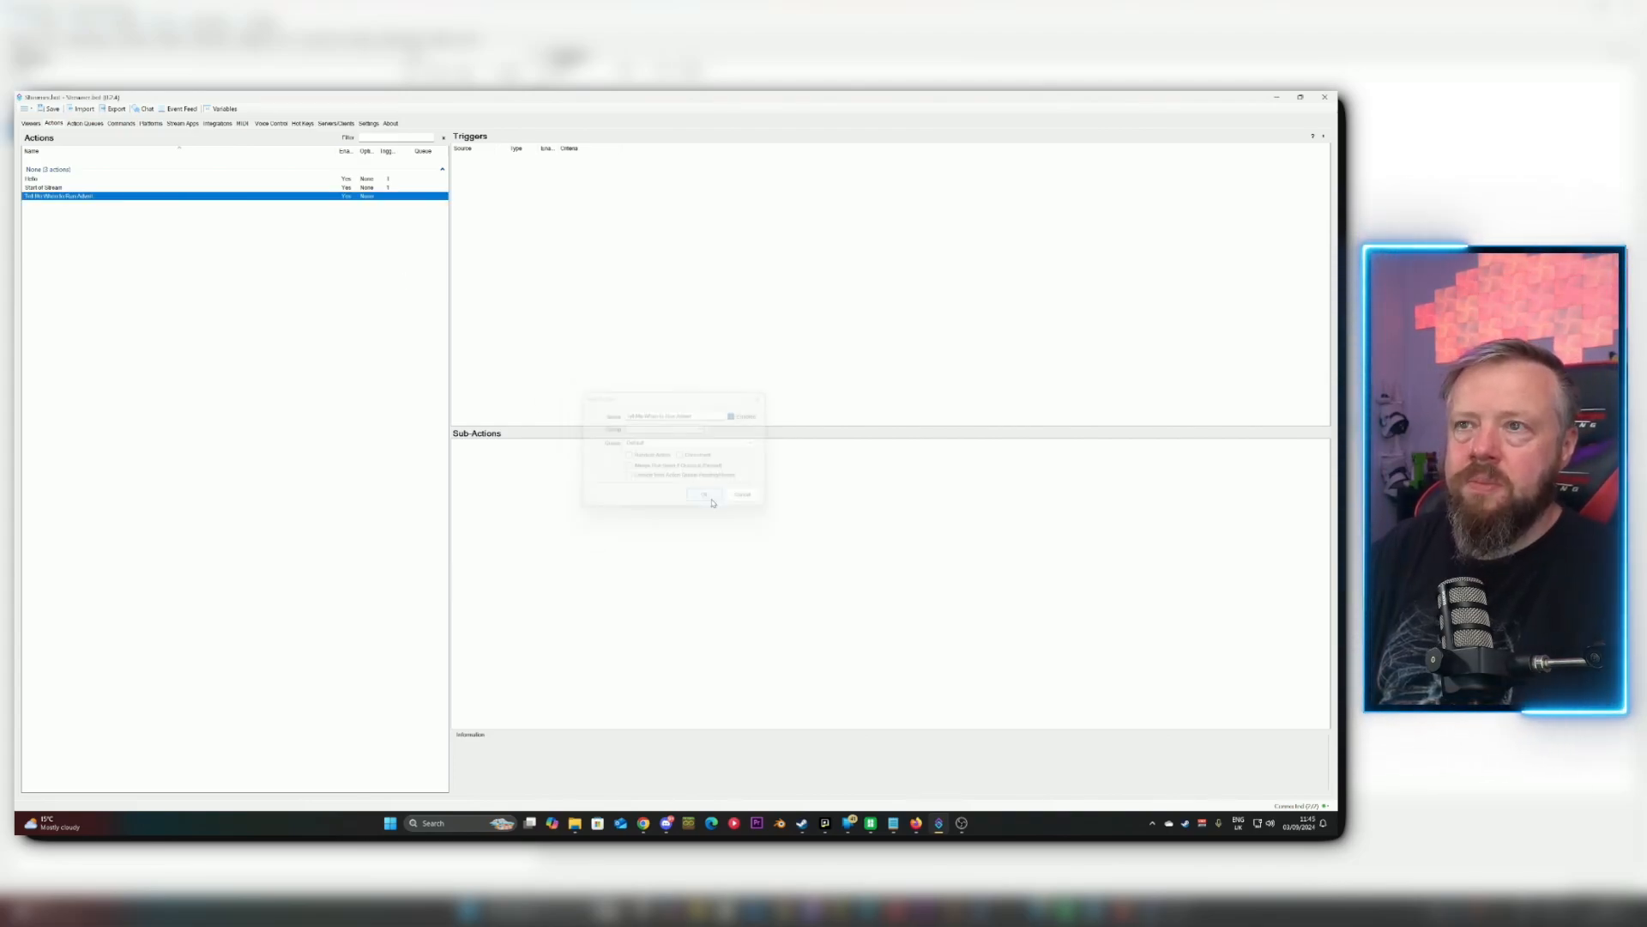
Add a Play Sound sub-action using break02.wav from the go to commercial folder, testing the sound before confirming.
{"action": "right_click", "coordinate": [507, 466]}
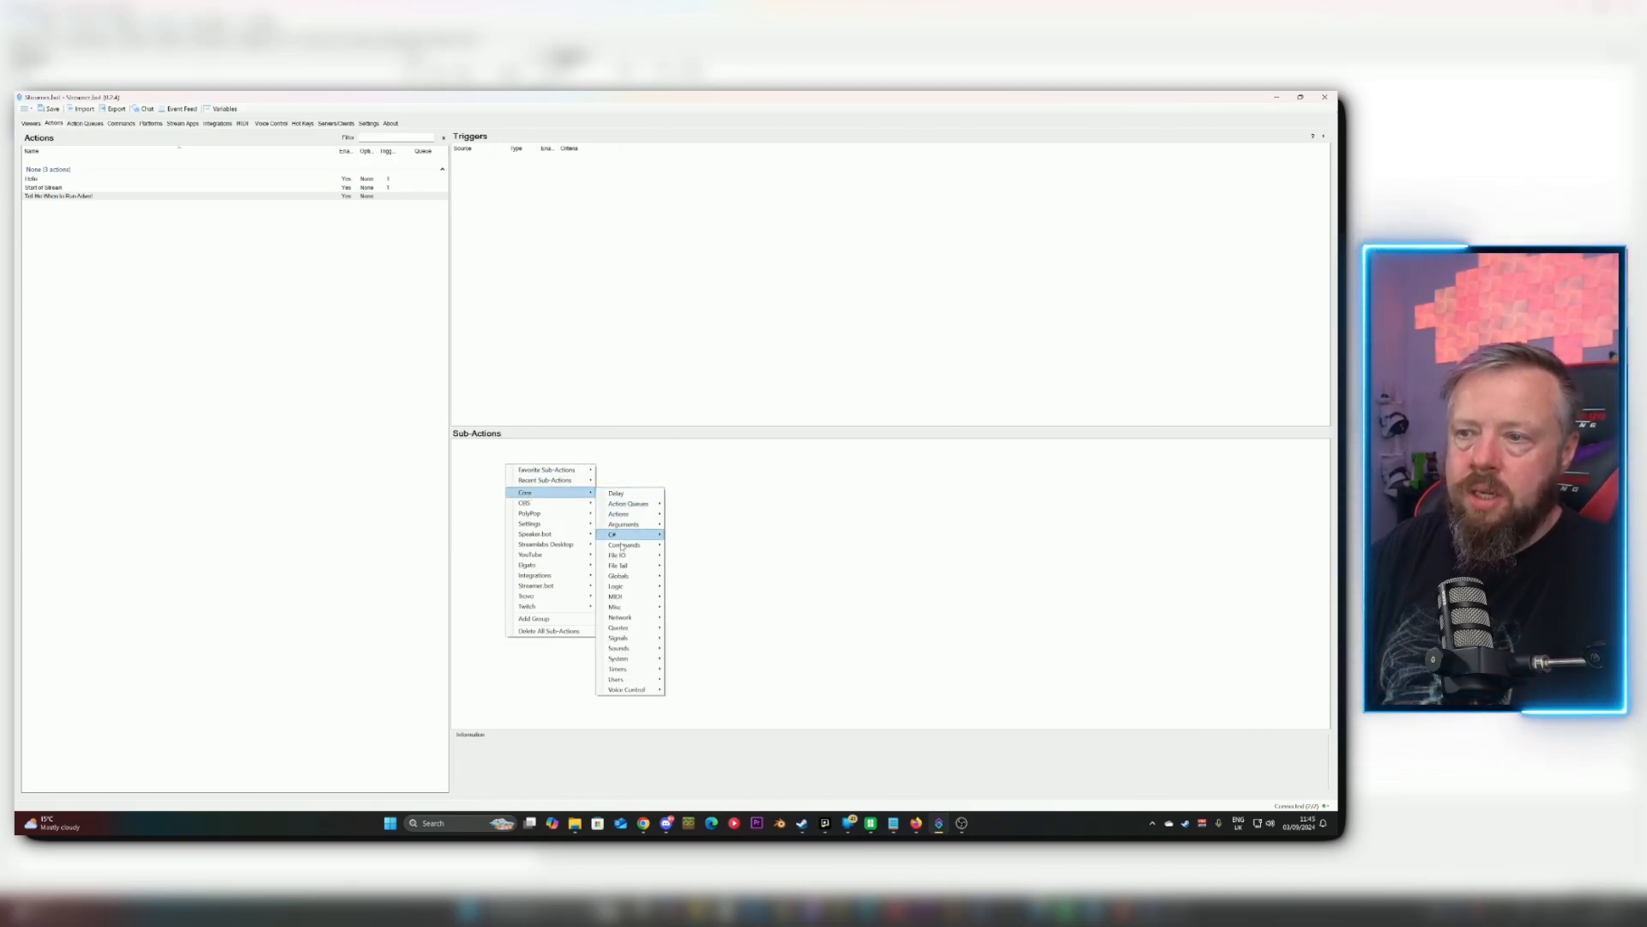
{"action": "mouse_move", "coordinate": [636, 657]}
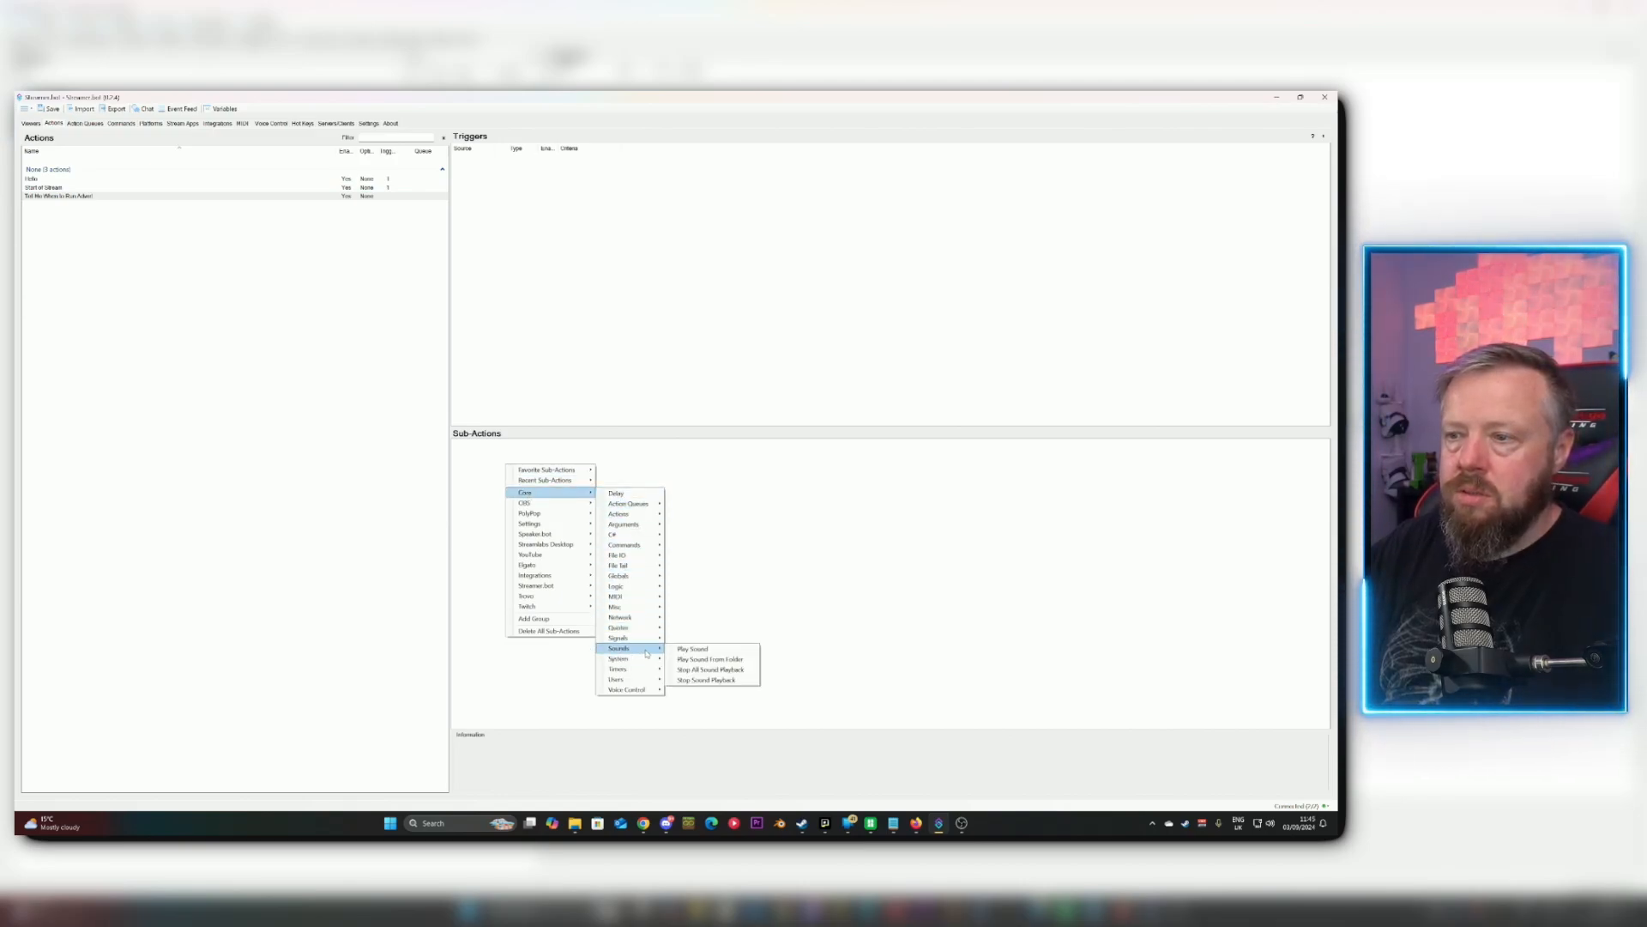
{"action": "left_click", "coordinate": [691, 650]}
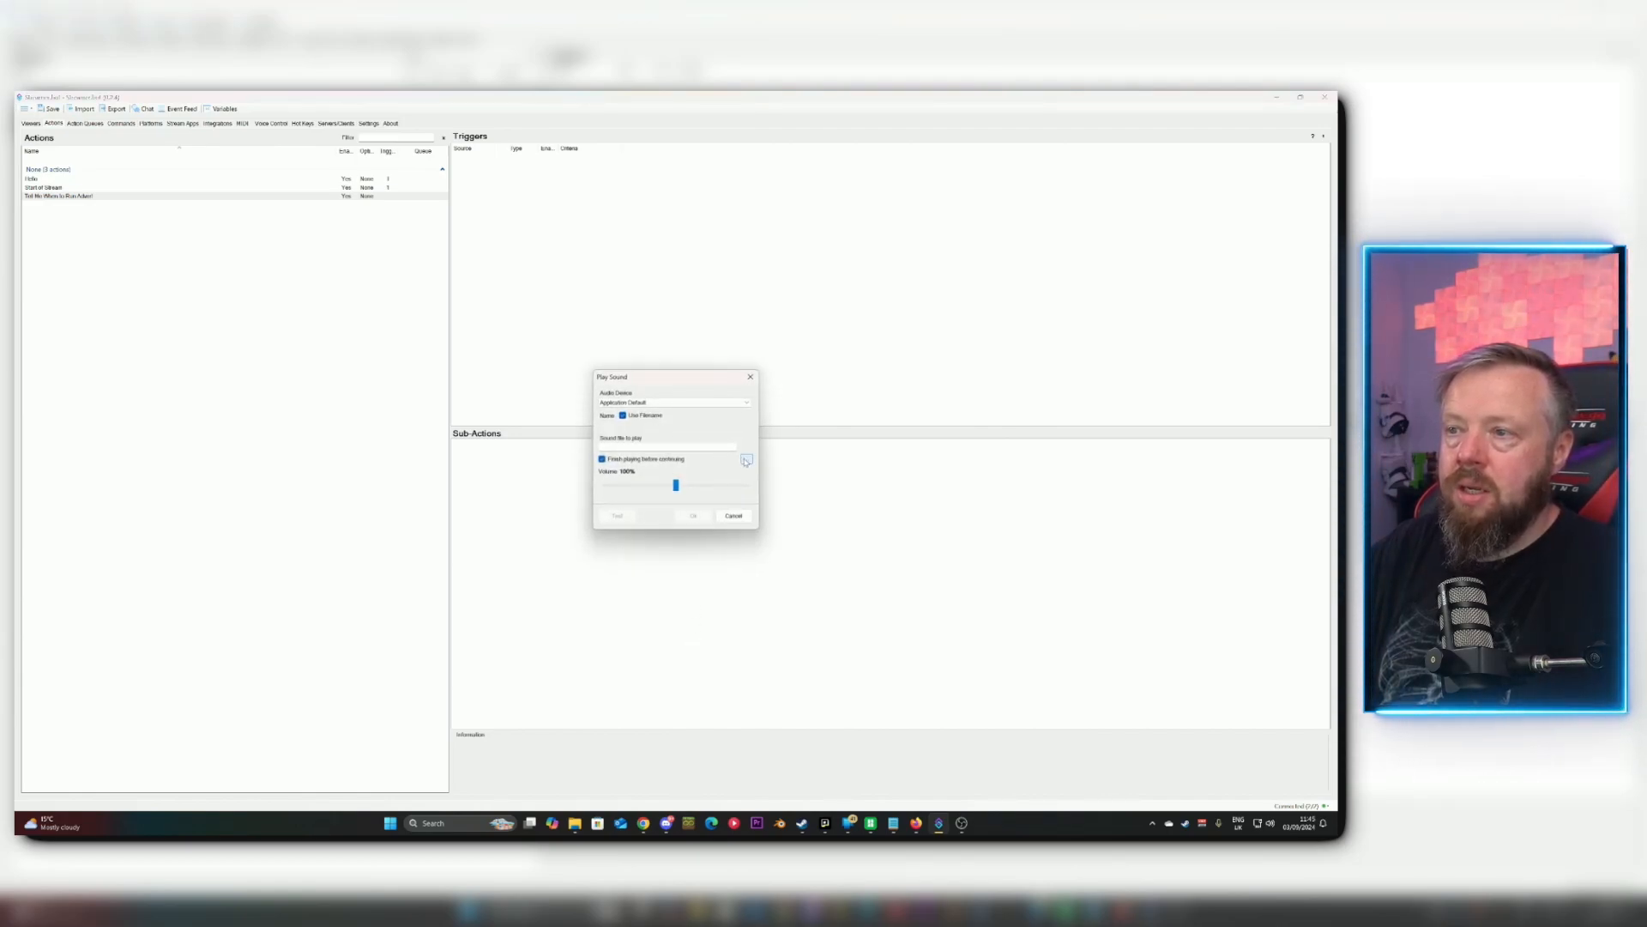
{"action": "left_click", "coordinate": [745, 461]}
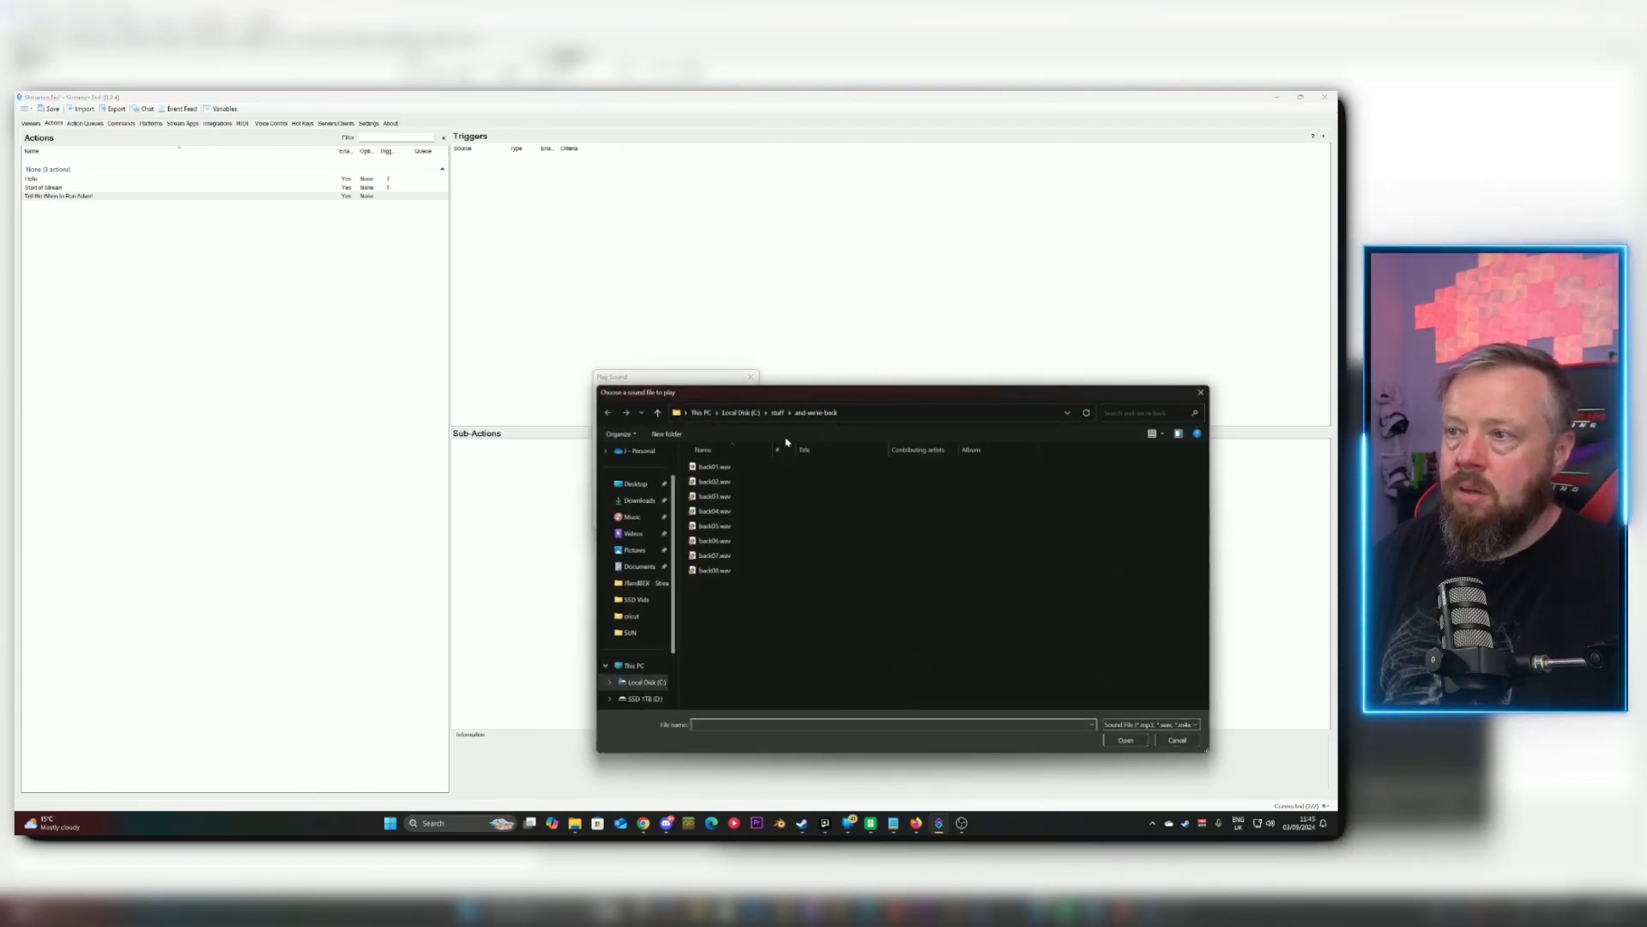
{"action": "left_click", "coordinate": [778, 413]}
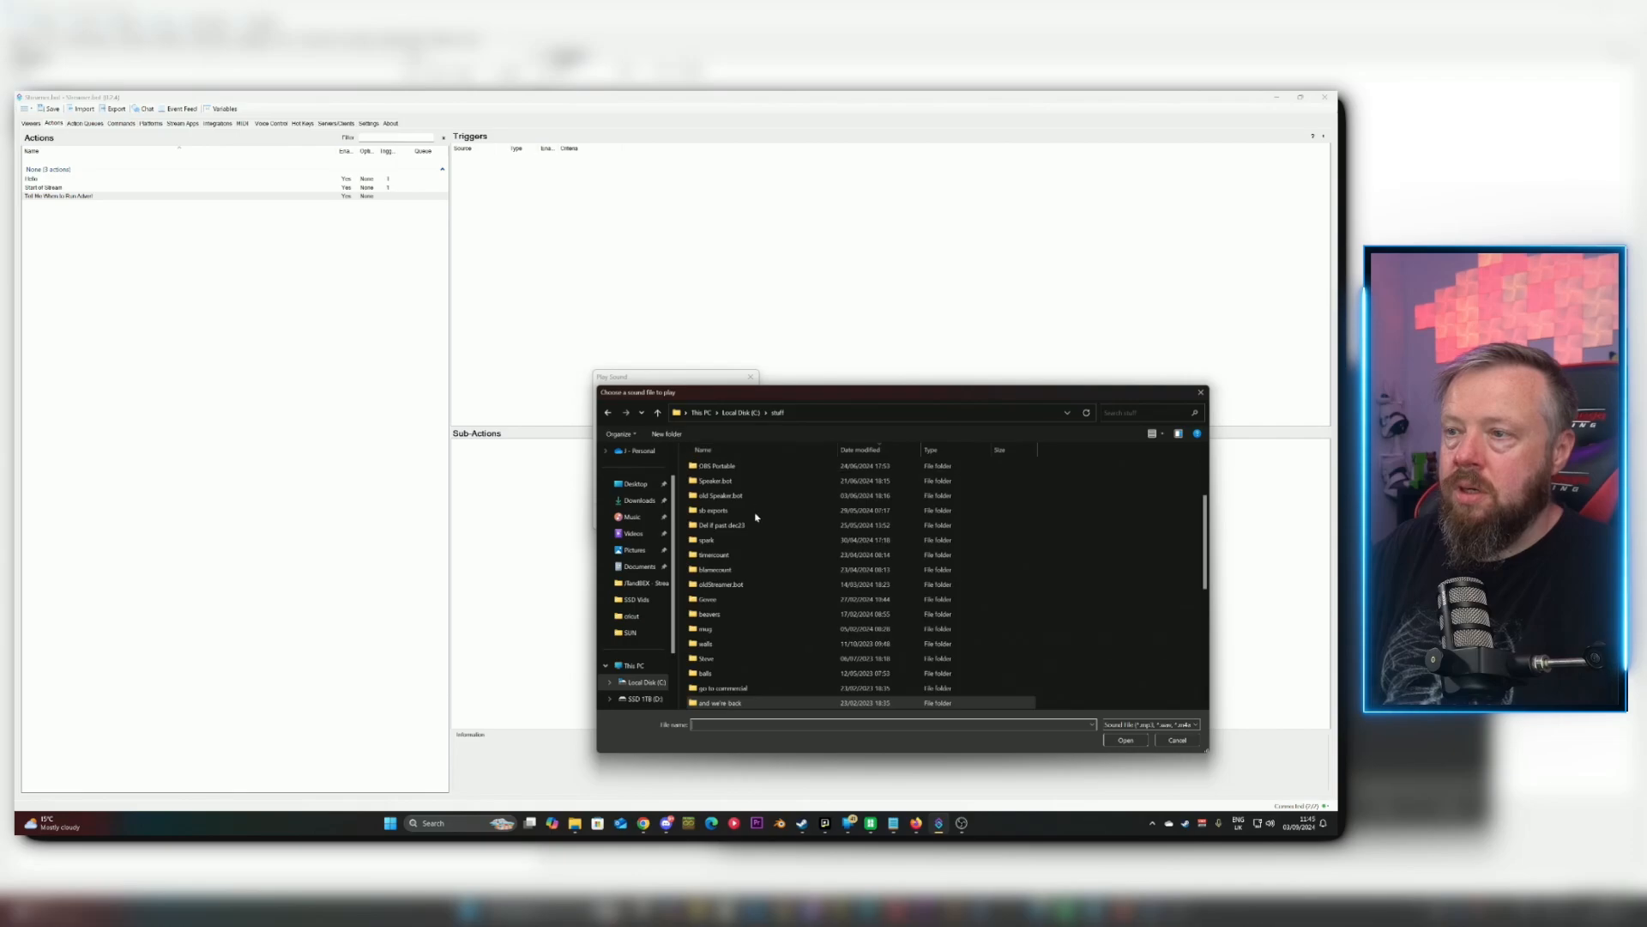
{"action": "double_click", "coordinate": [724, 688]}
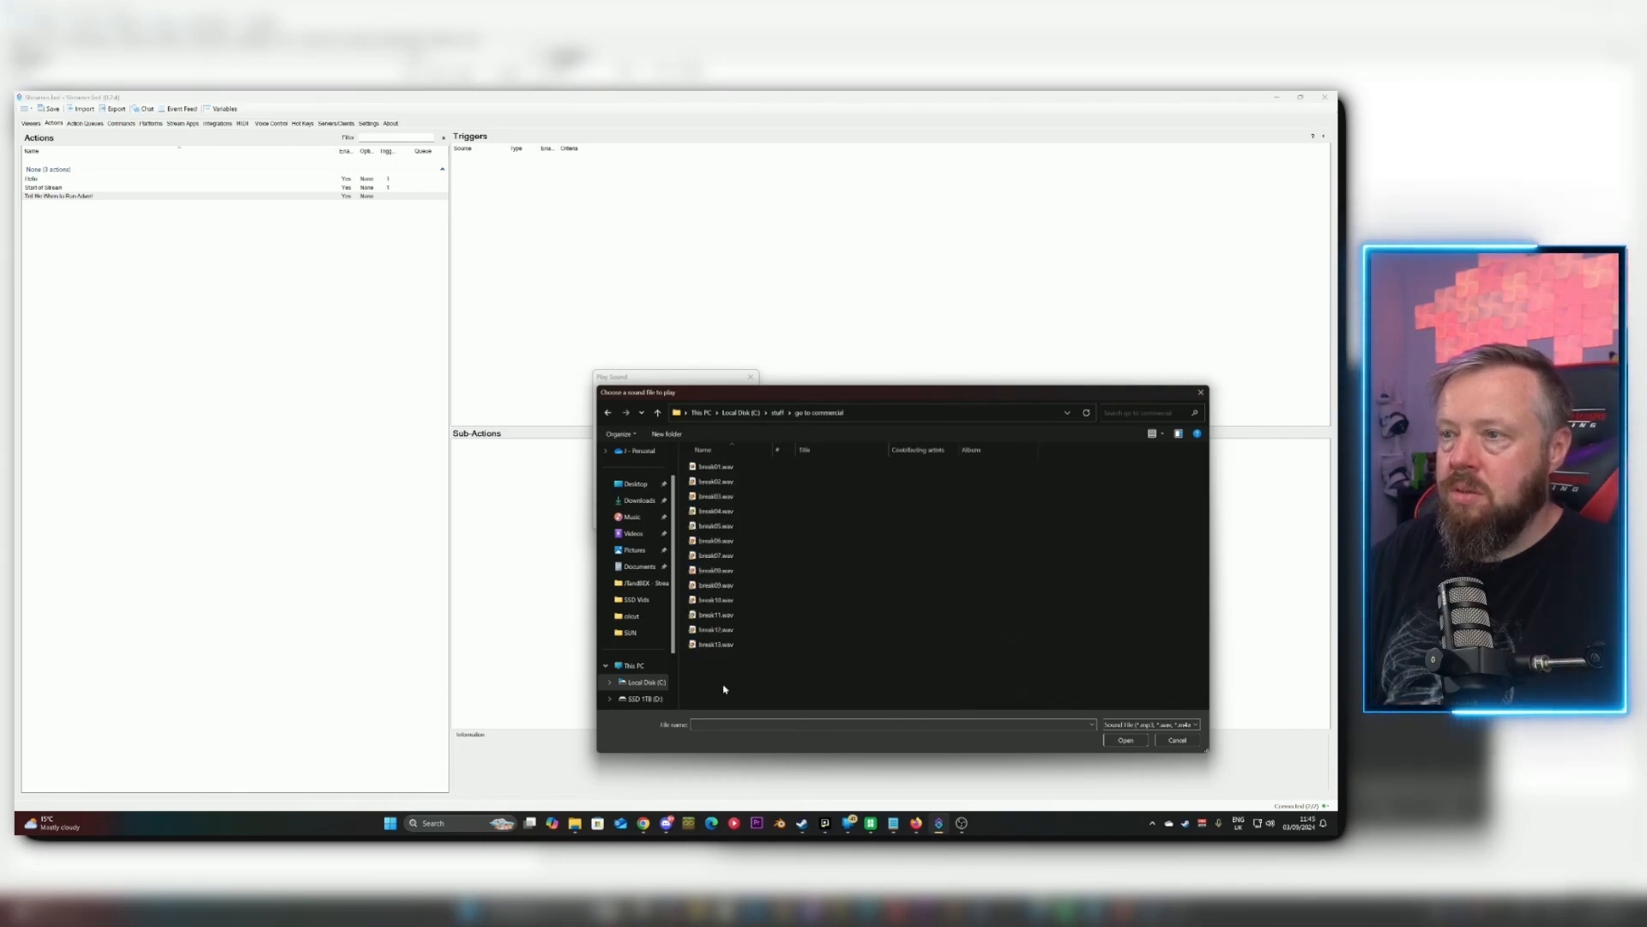
{"action": "double_click", "coordinate": [709, 483]}
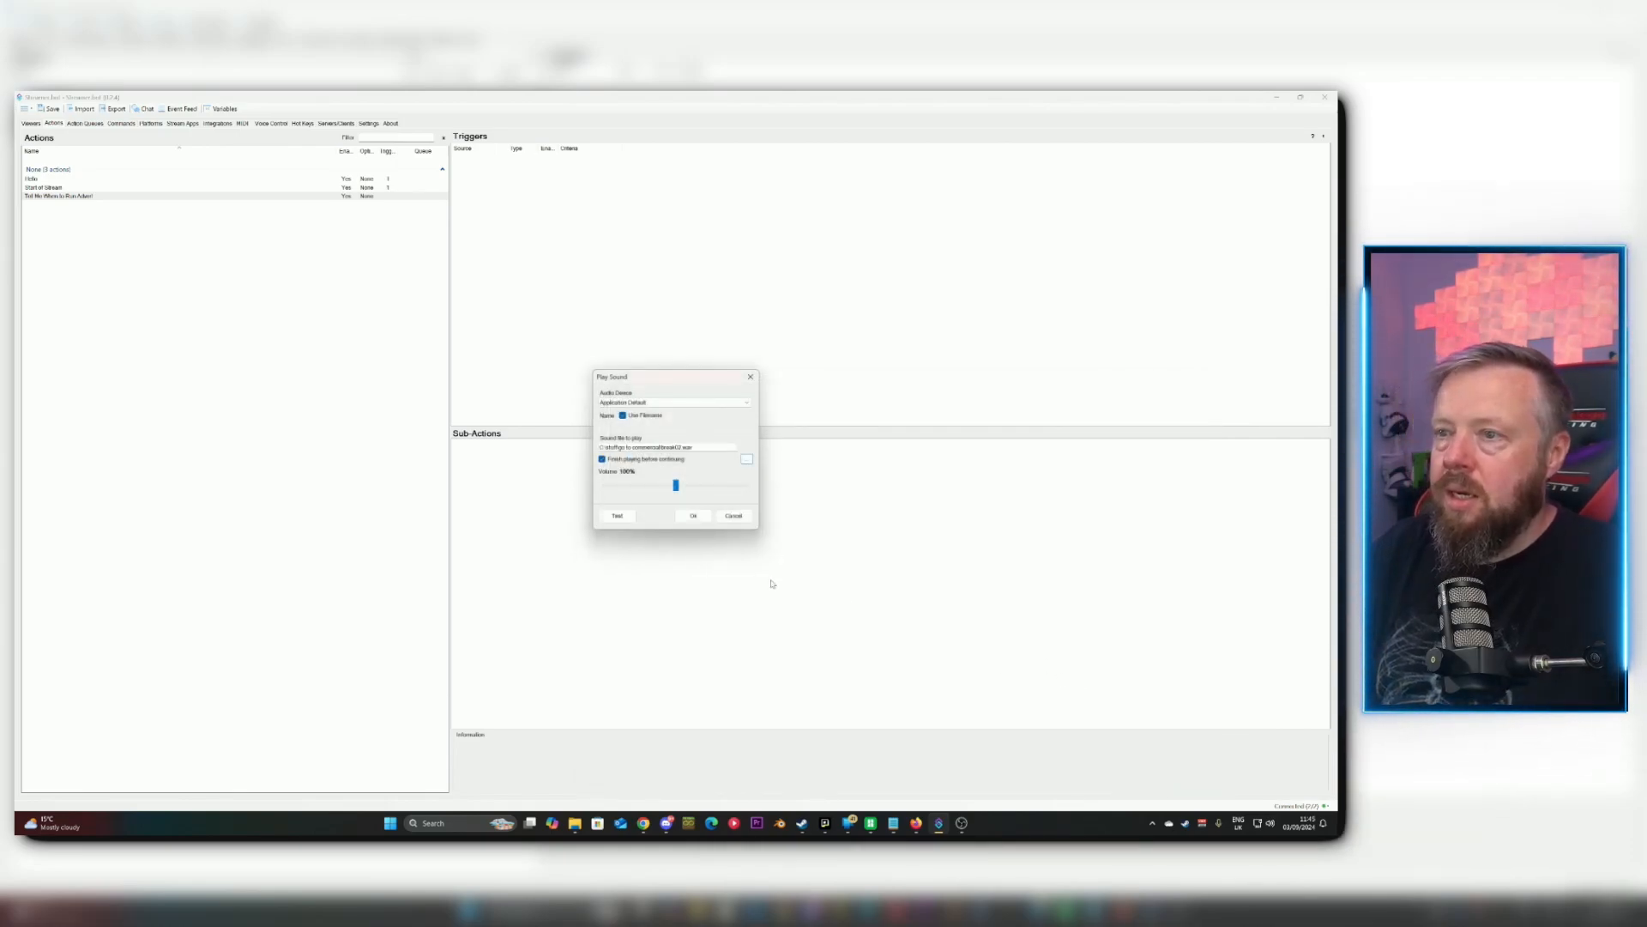
{"action": "left_click", "coordinate": [618, 518]}
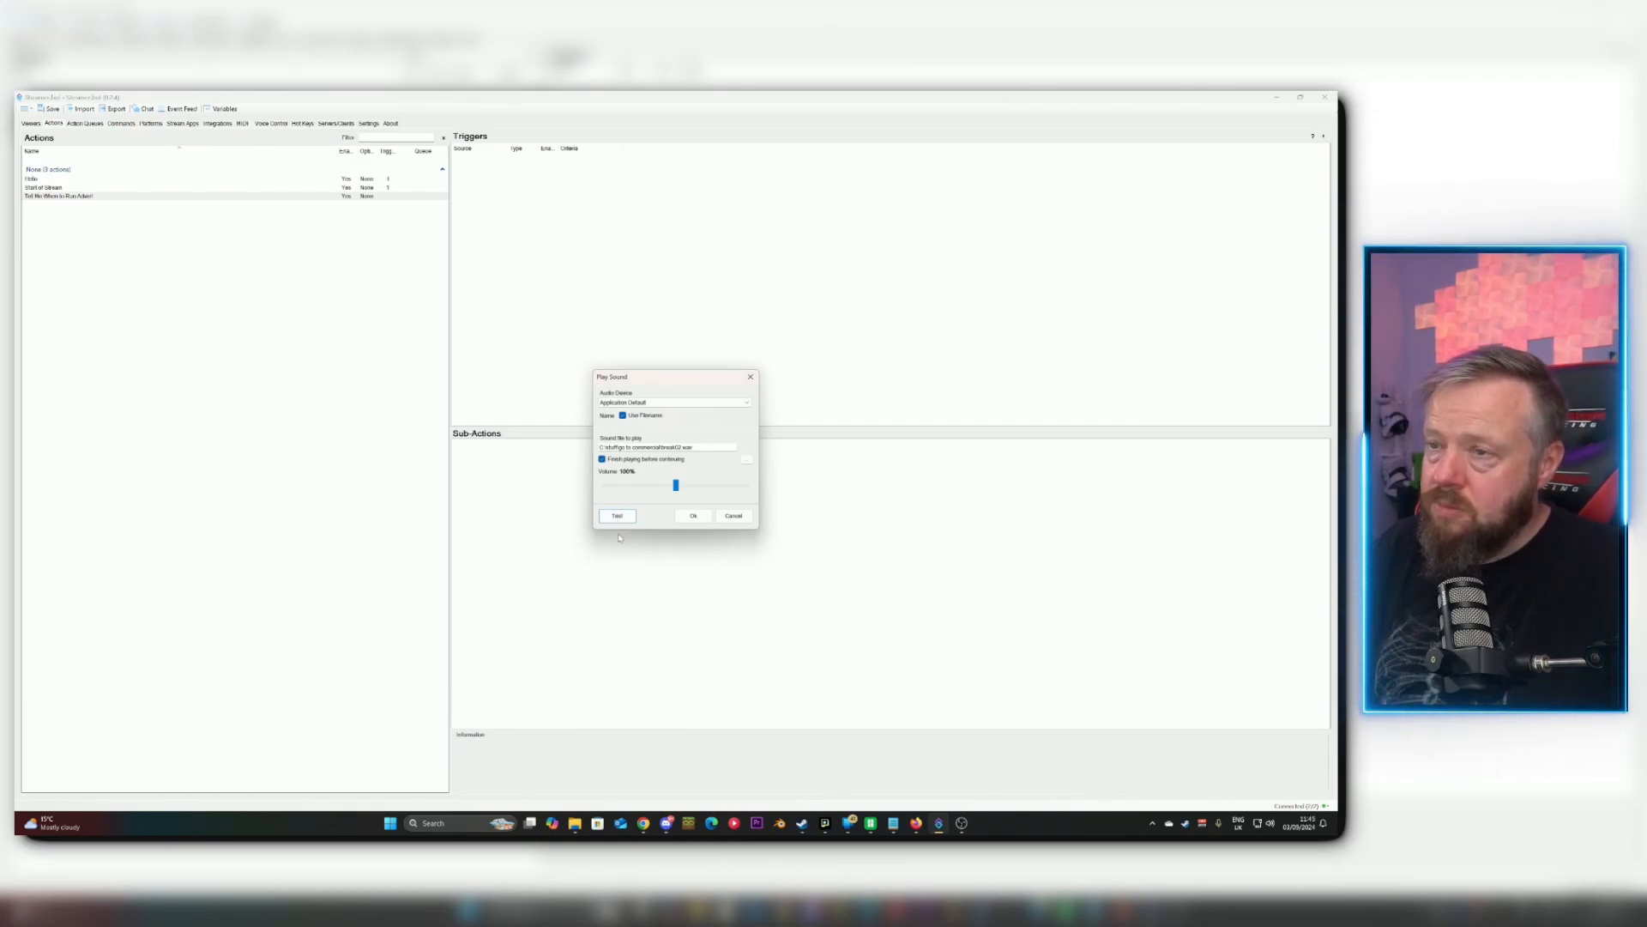
{"action": "left_click", "coordinate": [693, 516]}
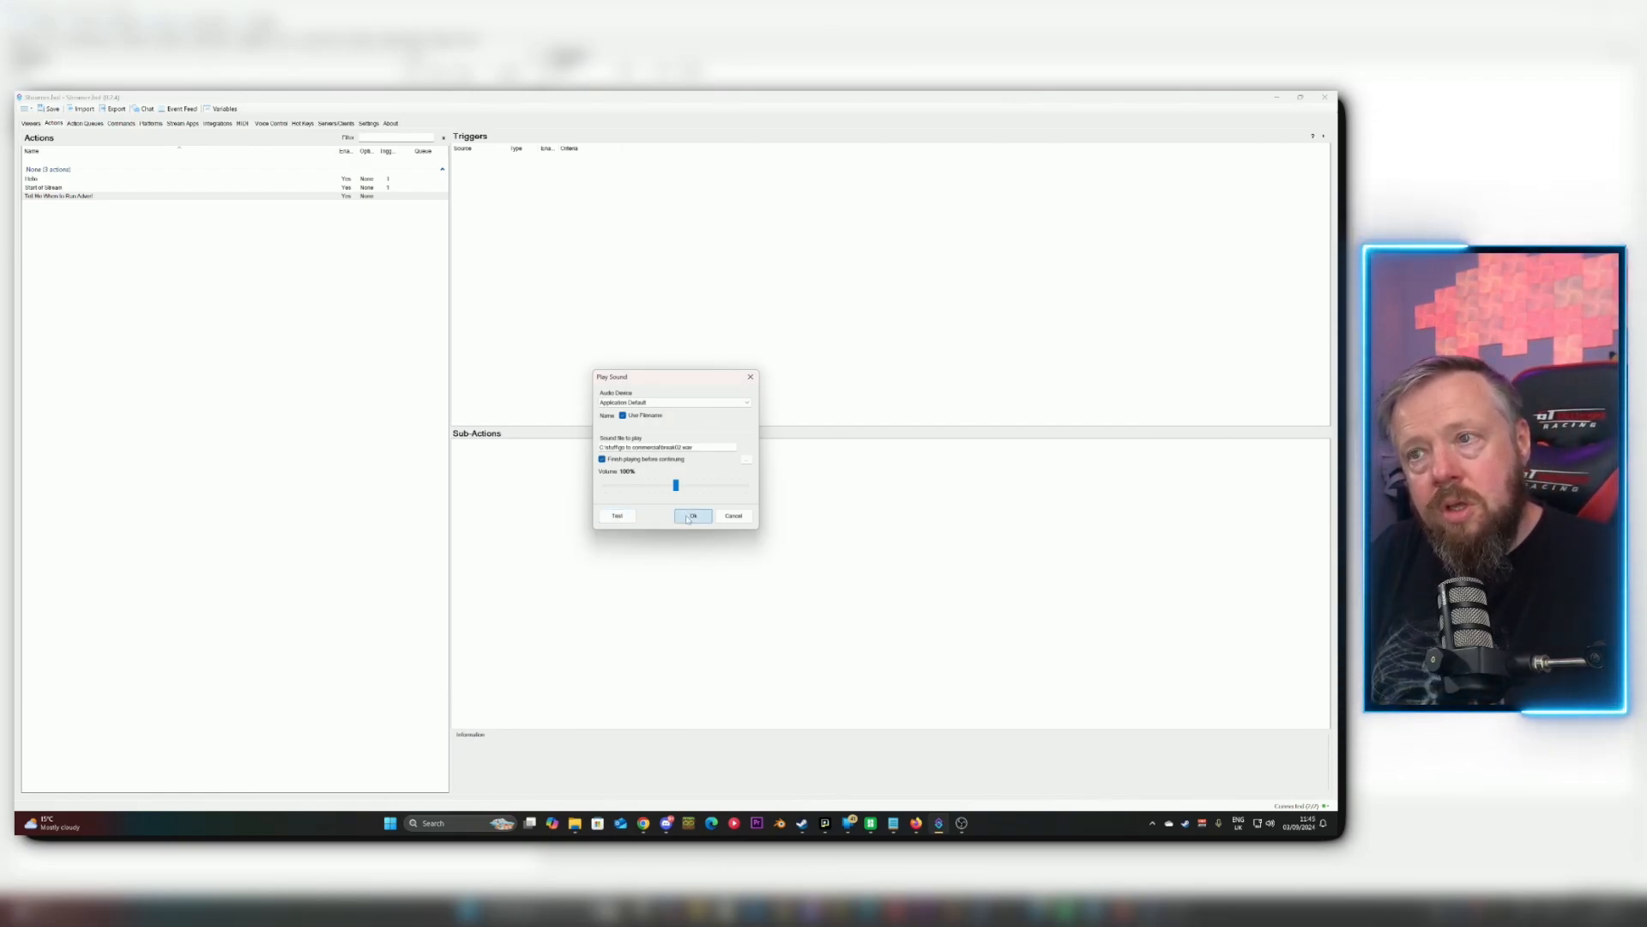
Add a Timed Actions trigger that uses the Ad Timer to the Tell Me When to Run Advert action.
{"action": "right_click", "coordinate": [485, 178]}
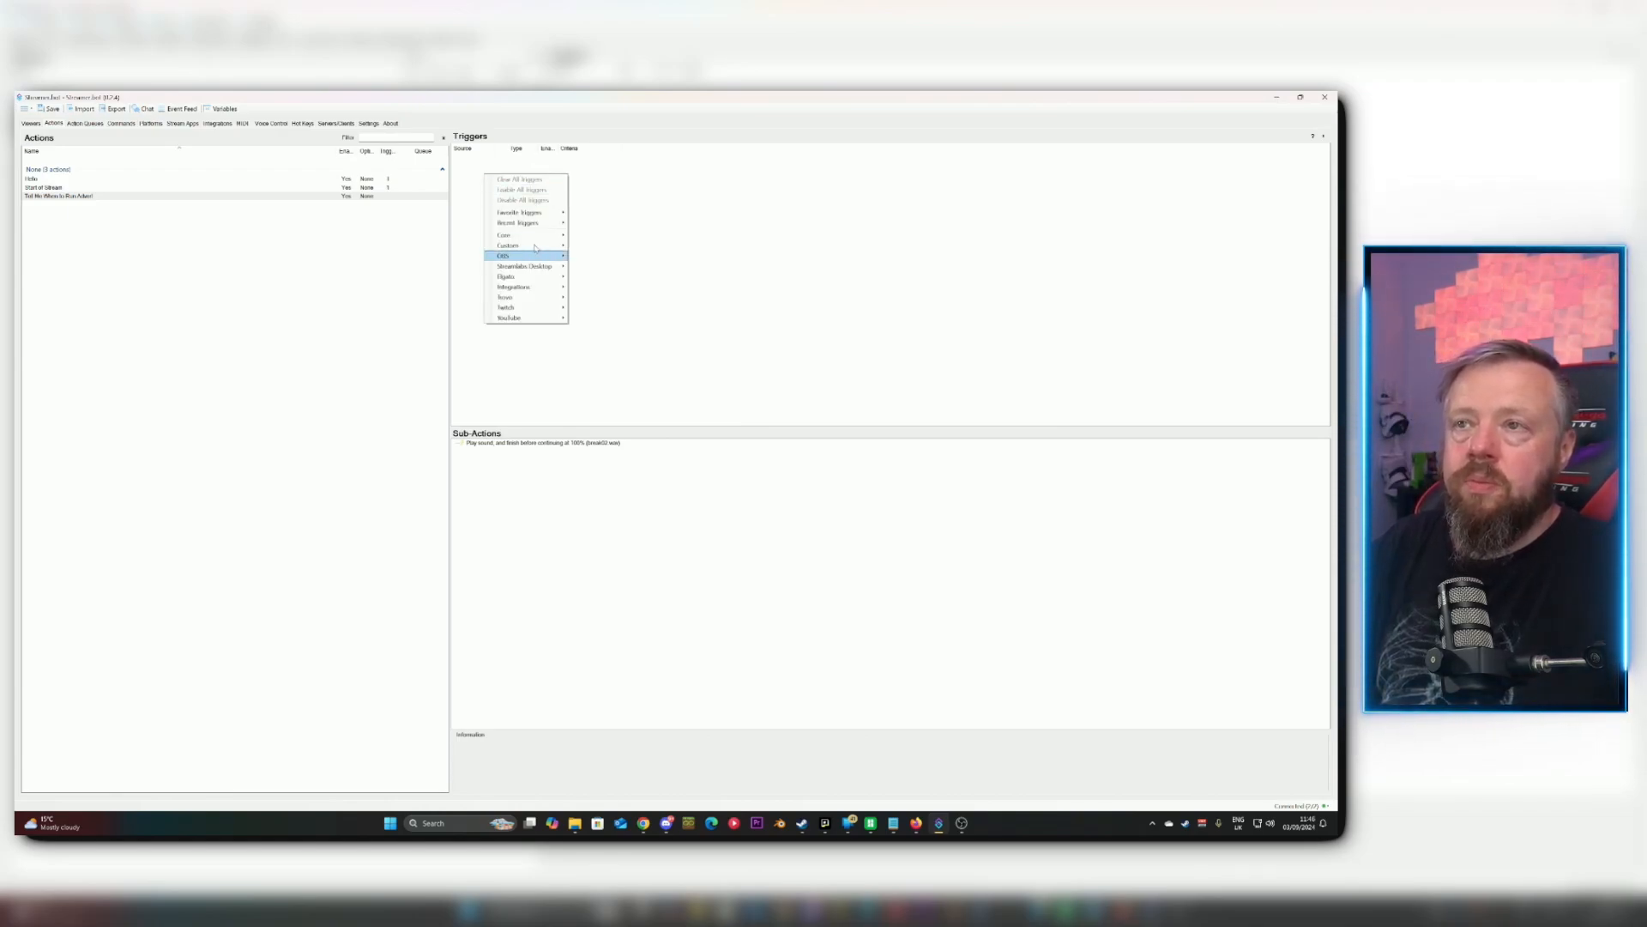
{"action": "mouse_move", "coordinate": [529, 236]}
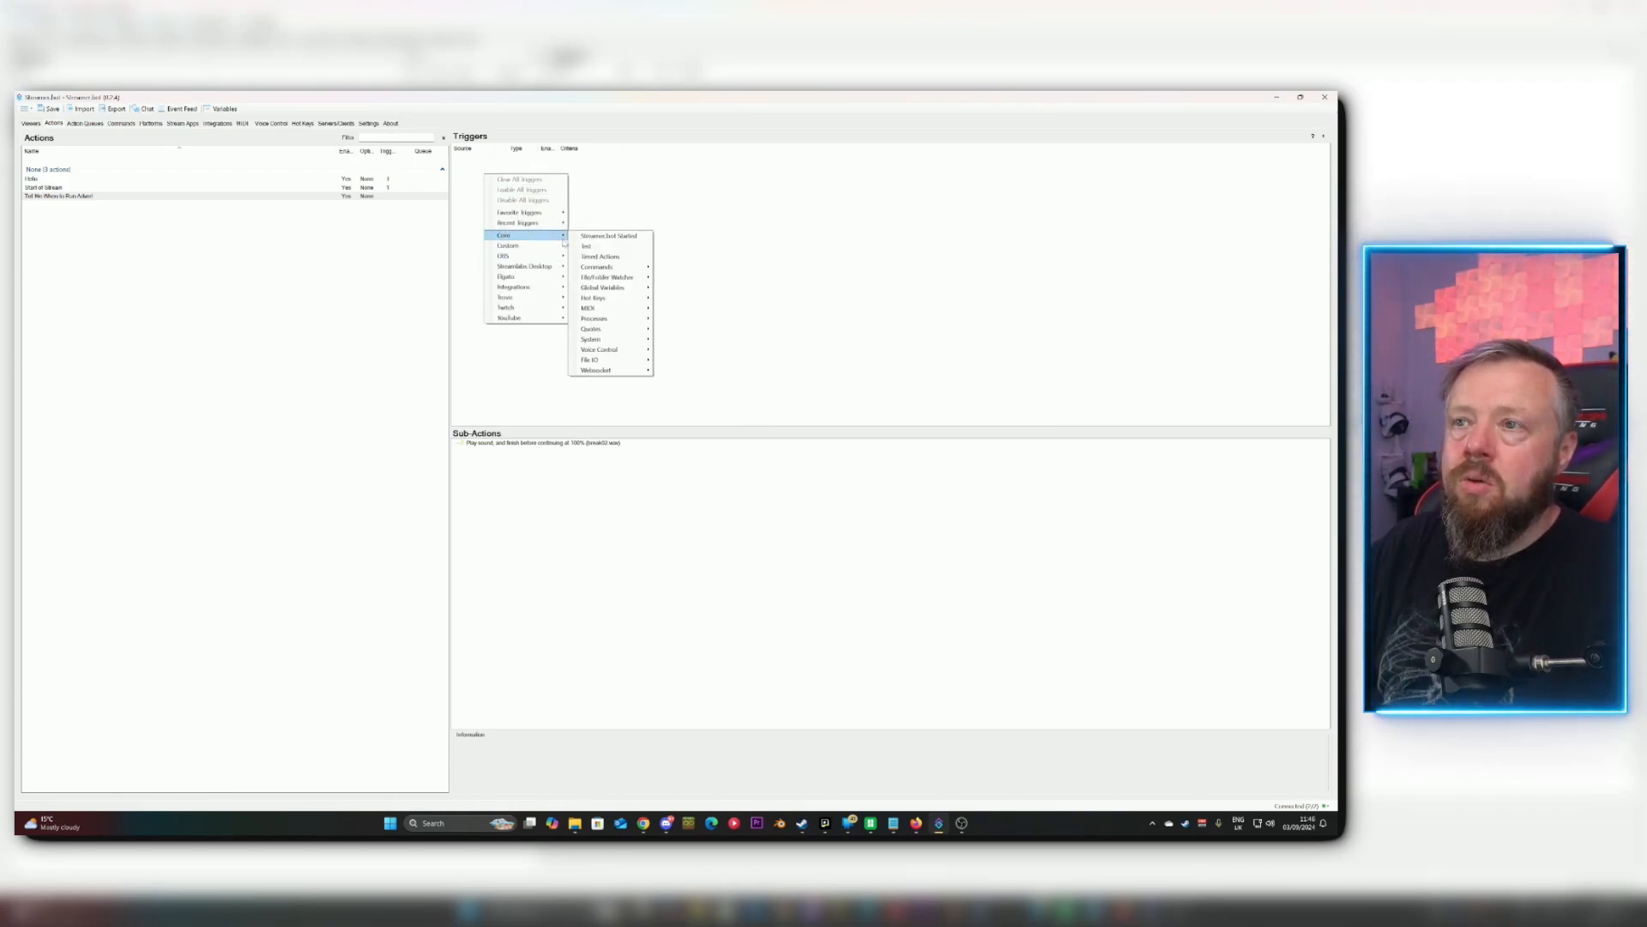
{"action": "left_click", "coordinate": [601, 258]}
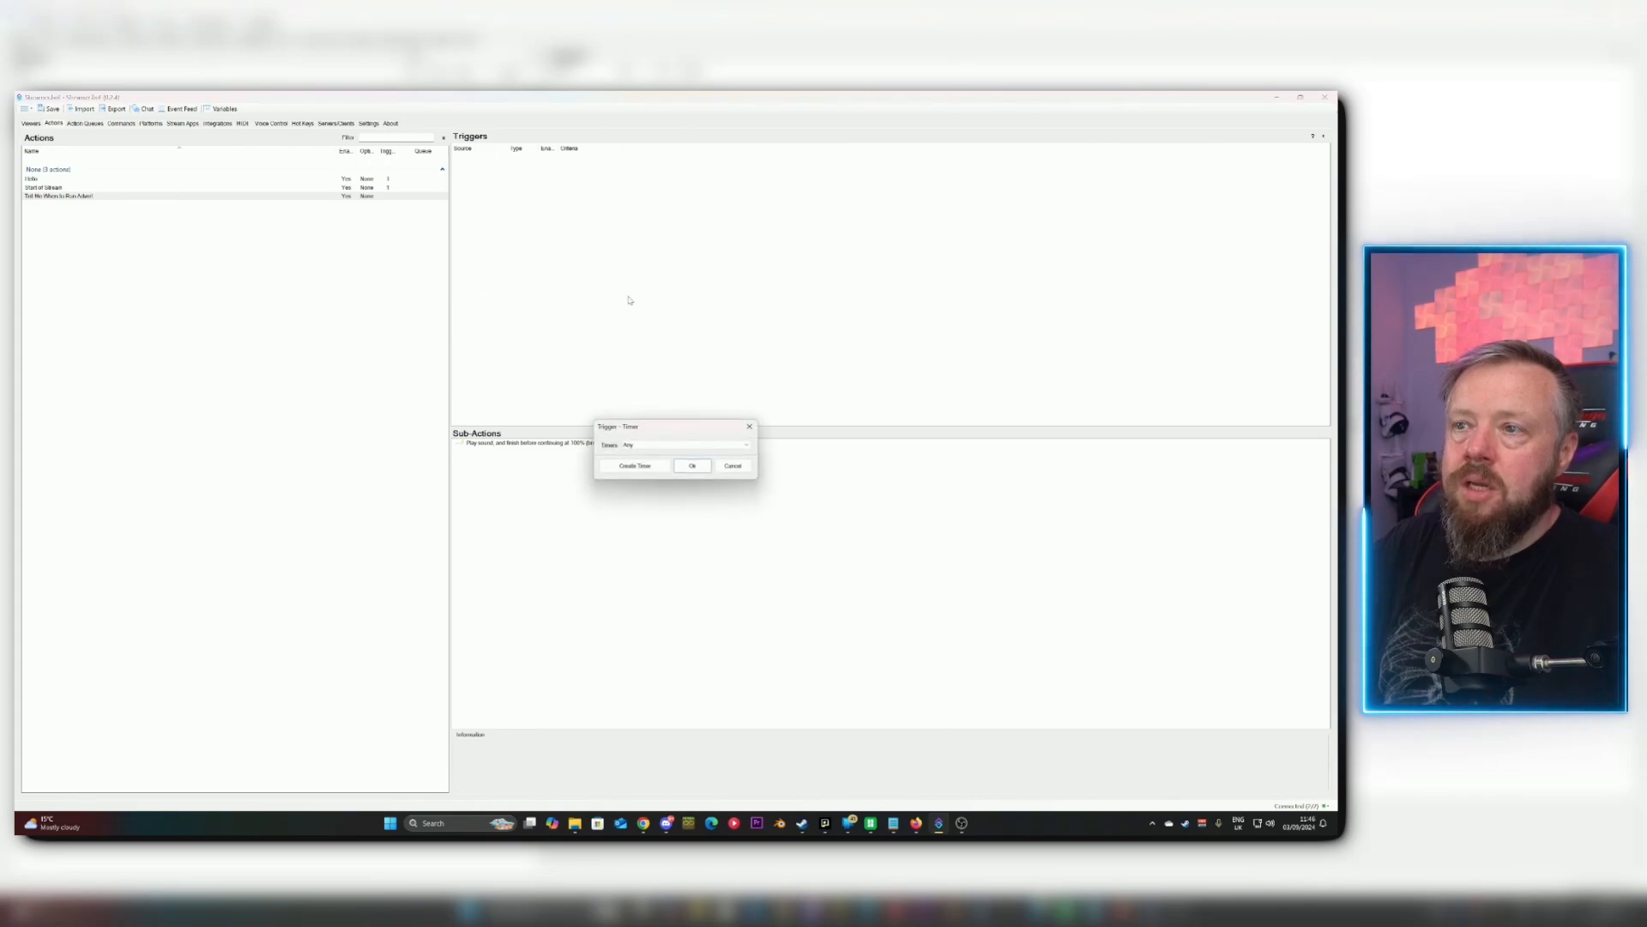
{"action": "left_click", "coordinate": [642, 447]}
{"action": "left_click", "coordinate": [645, 461]}
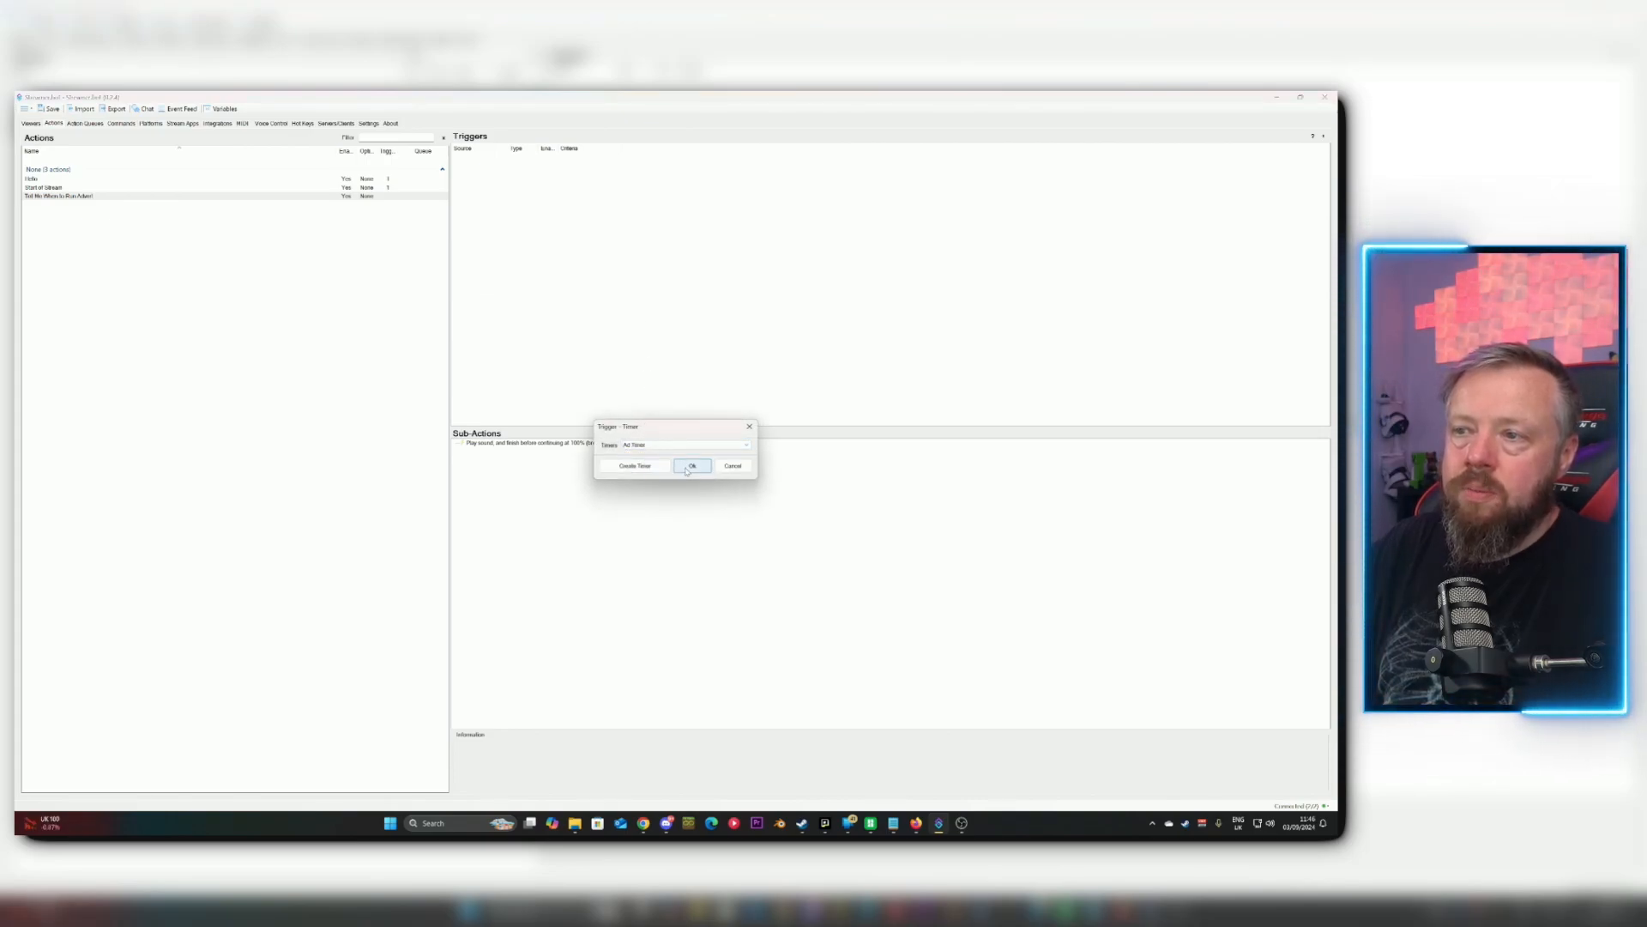
{"action": "left_click", "coordinate": [690, 467]}
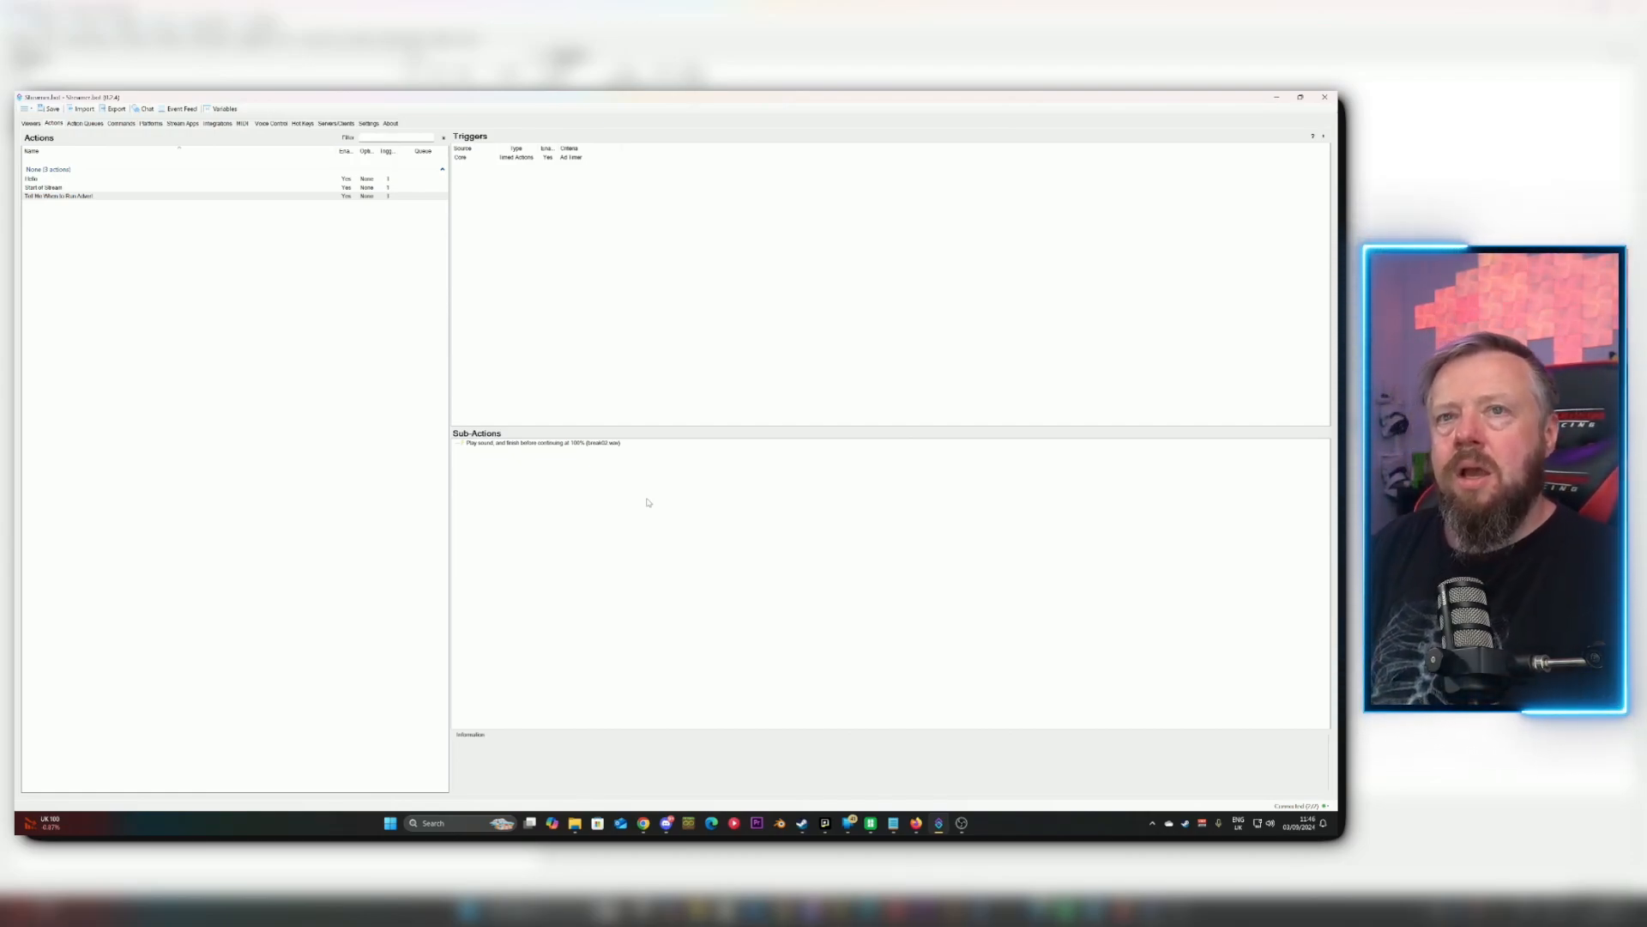
Add a Set Timer State sub-action that sets the Ad Timer to Disabled after the sound plays.
{"action": "right_click", "coordinate": [473, 460]}
{"action": "mouse_move", "coordinate": [518, 486]}
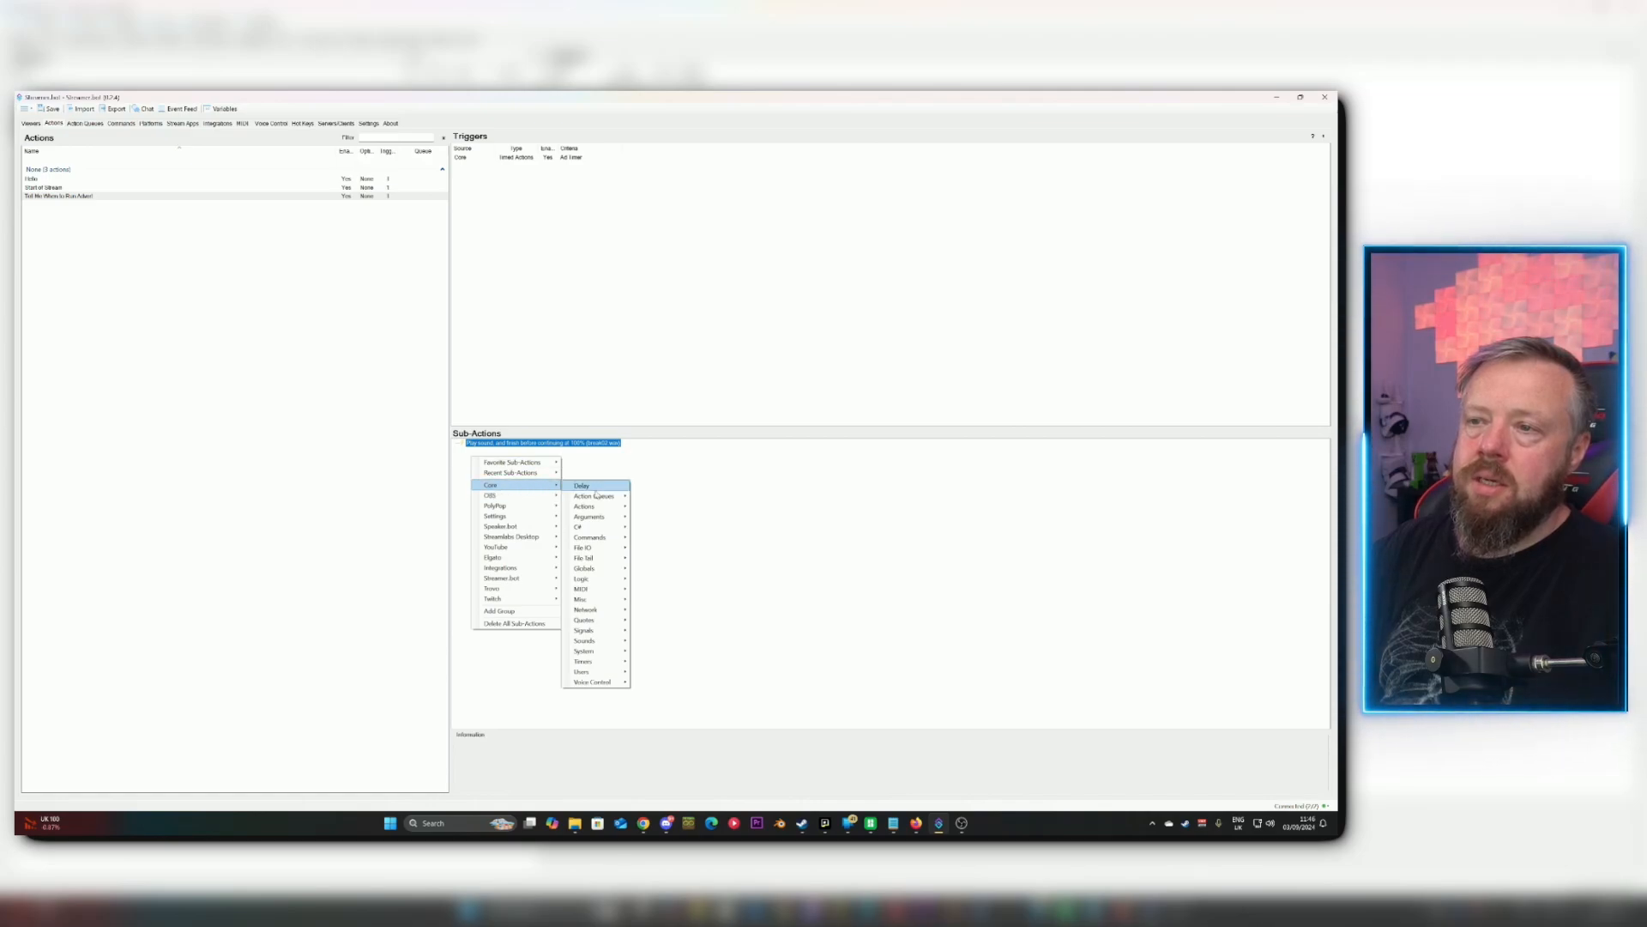
{"action": "mouse_move", "coordinate": [592, 661]}
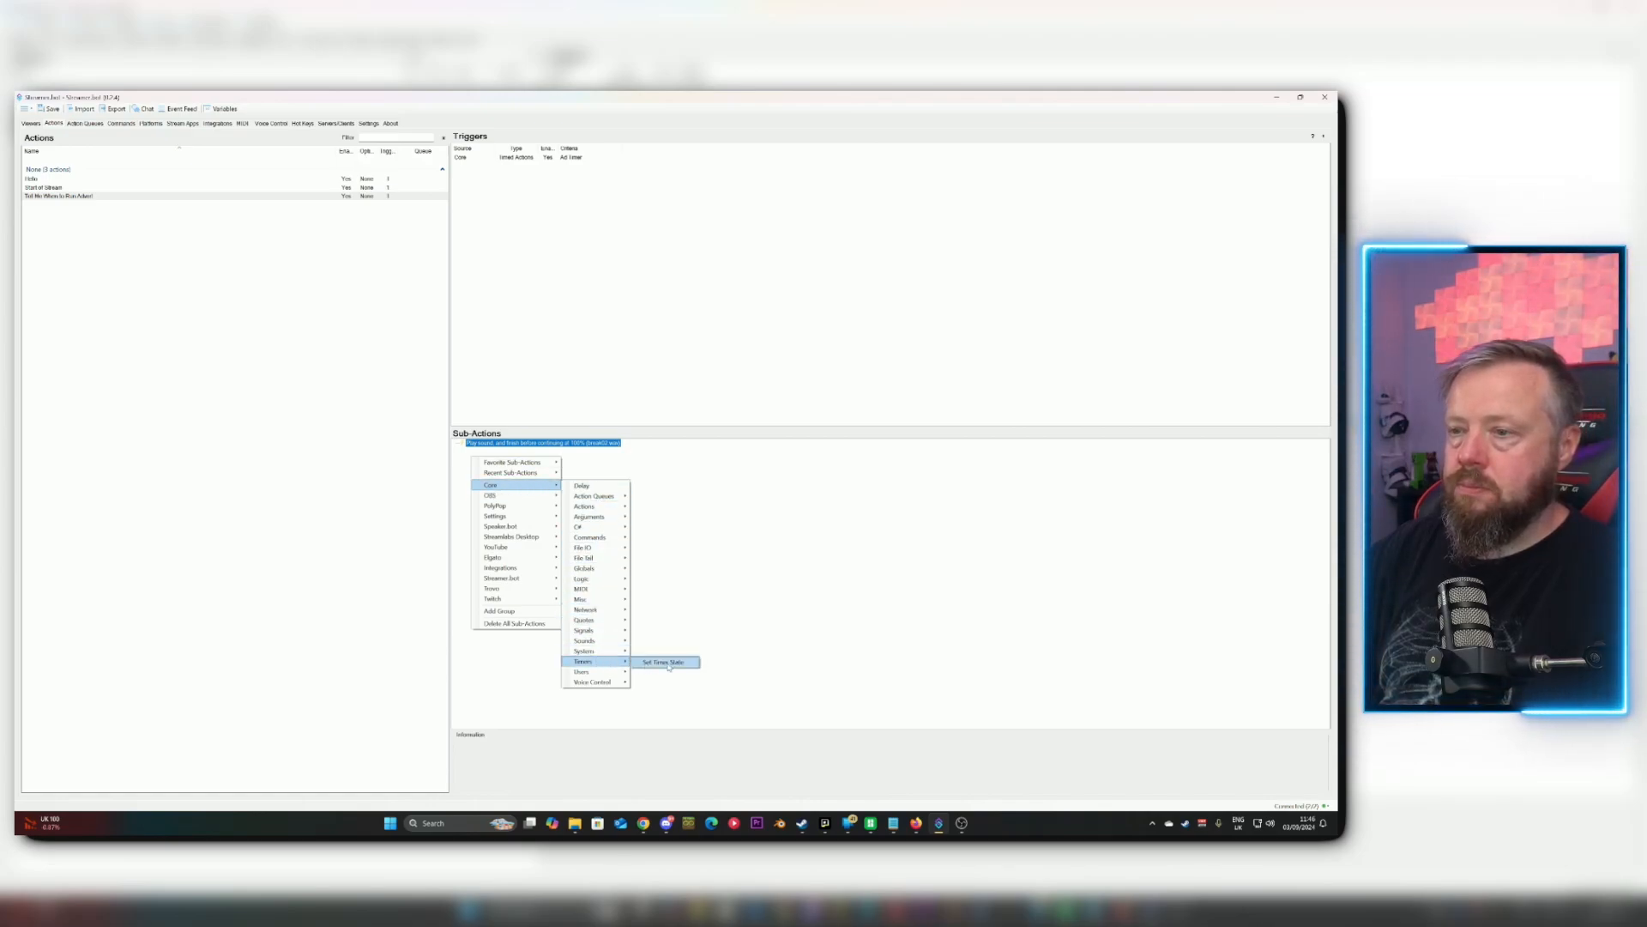
{"action": "left_click", "coordinate": [682, 663]}
{"action": "left_click", "coordinate": [665, 450]}
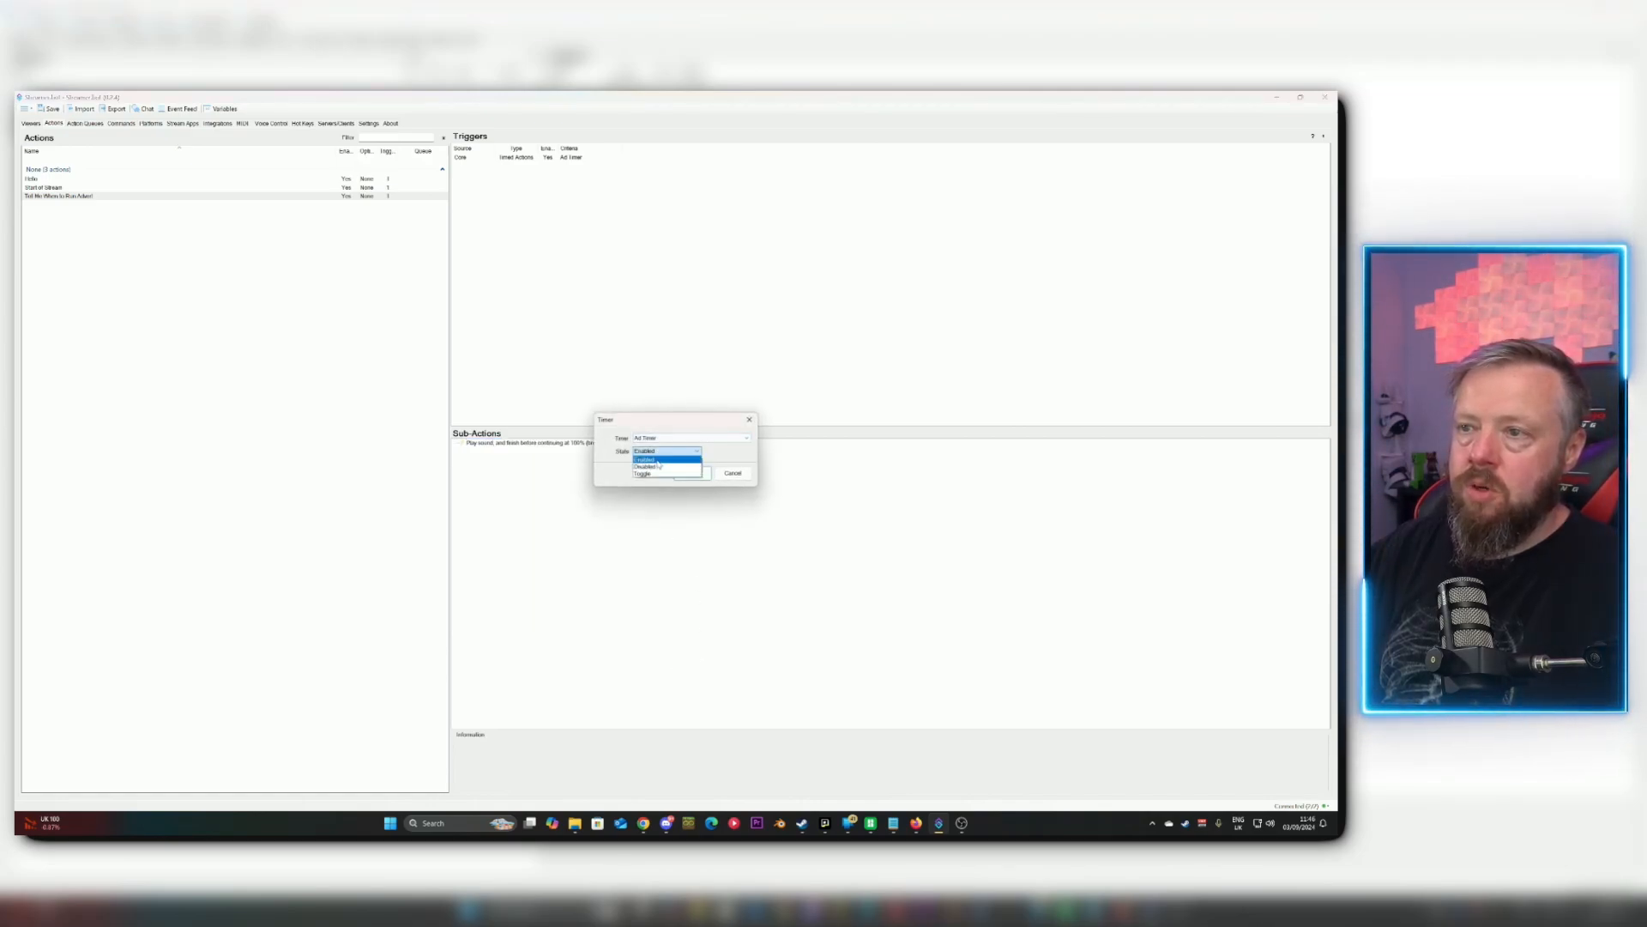
{"action": "left_click", "coordinate": [666, 466]}
{"action": "left_click", "coordinate": [692, 472]}
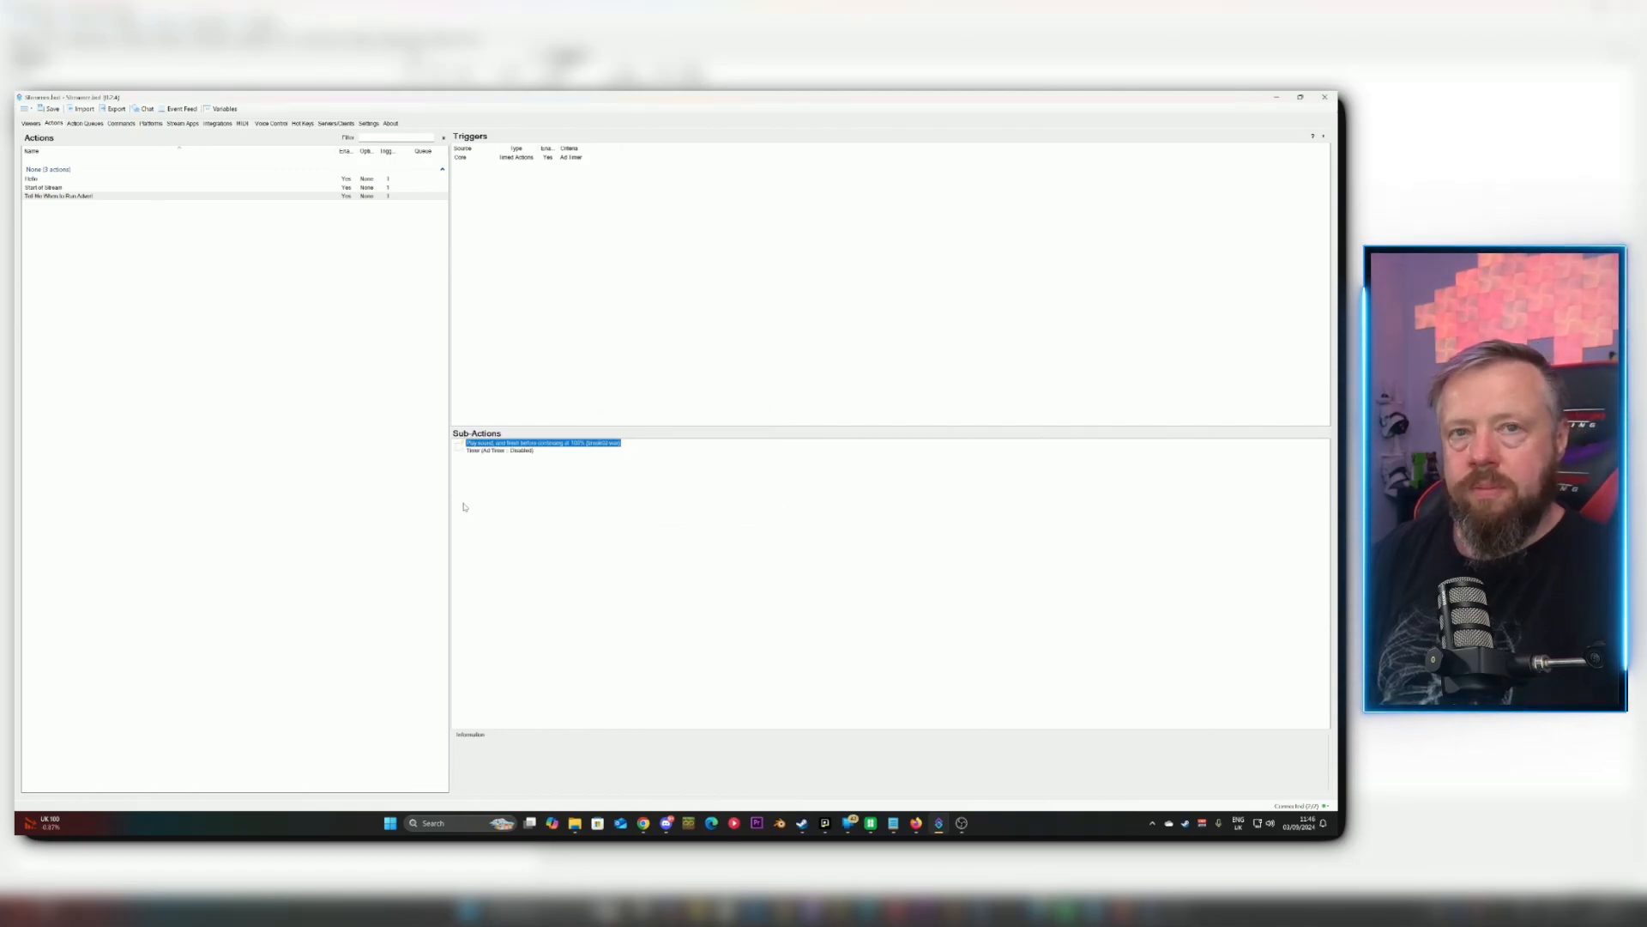
{"action": "left_click", "coordinate": [464, 506]}
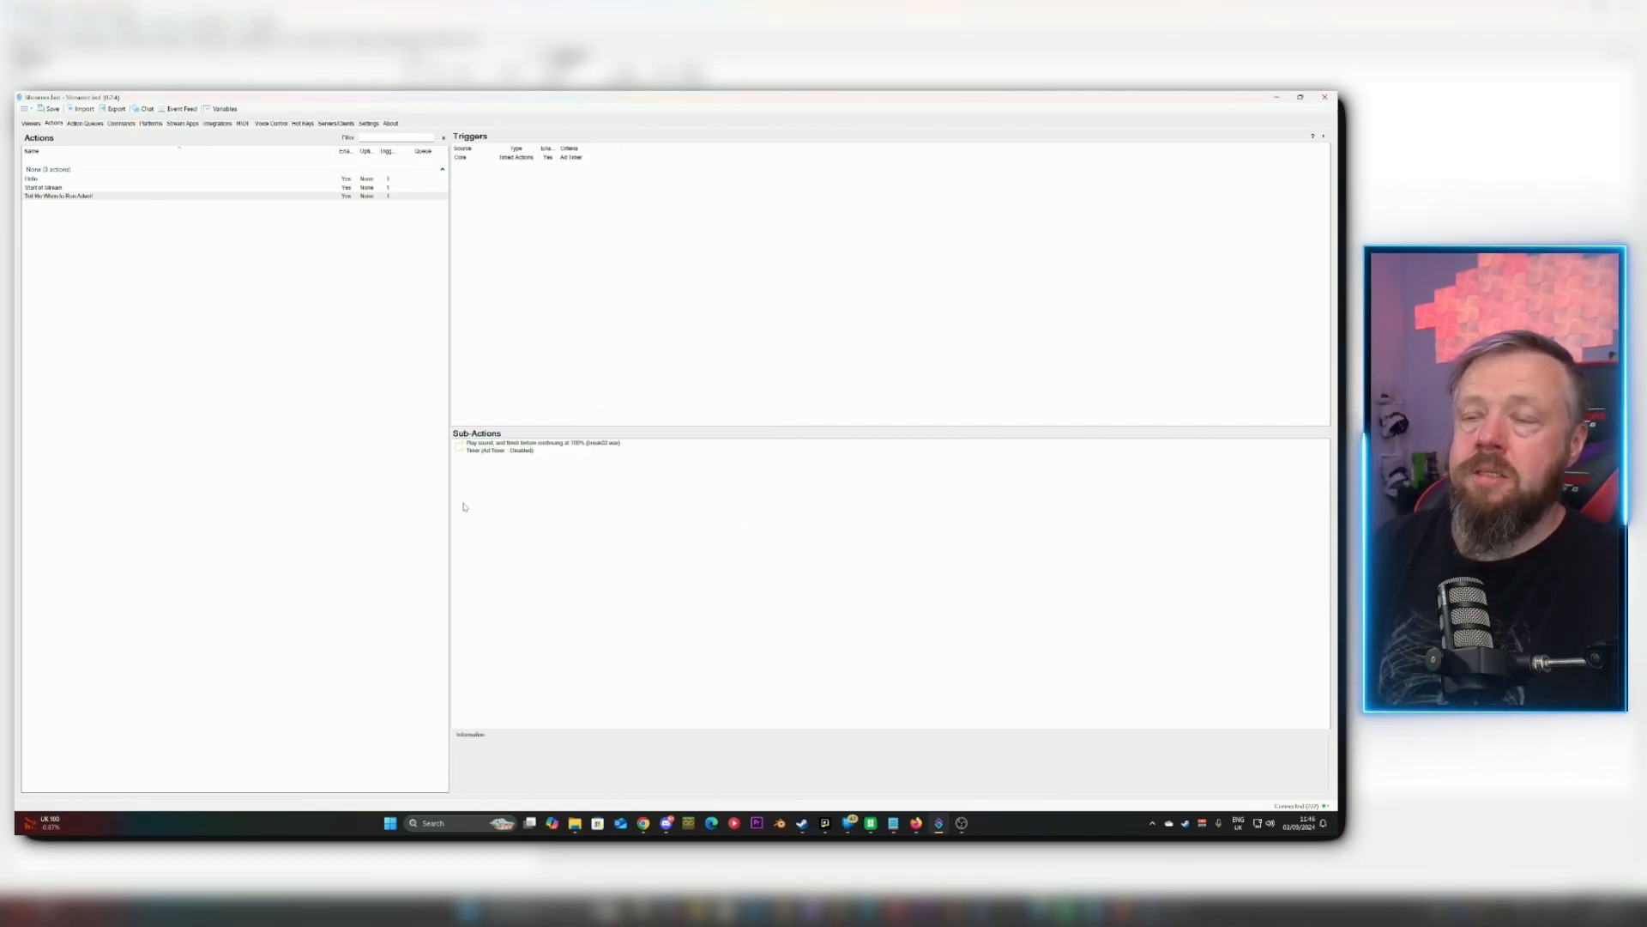
Add a new action named Run the adverts to the actions list.
{"action": "right_click", "coordinate": [71, 217]}
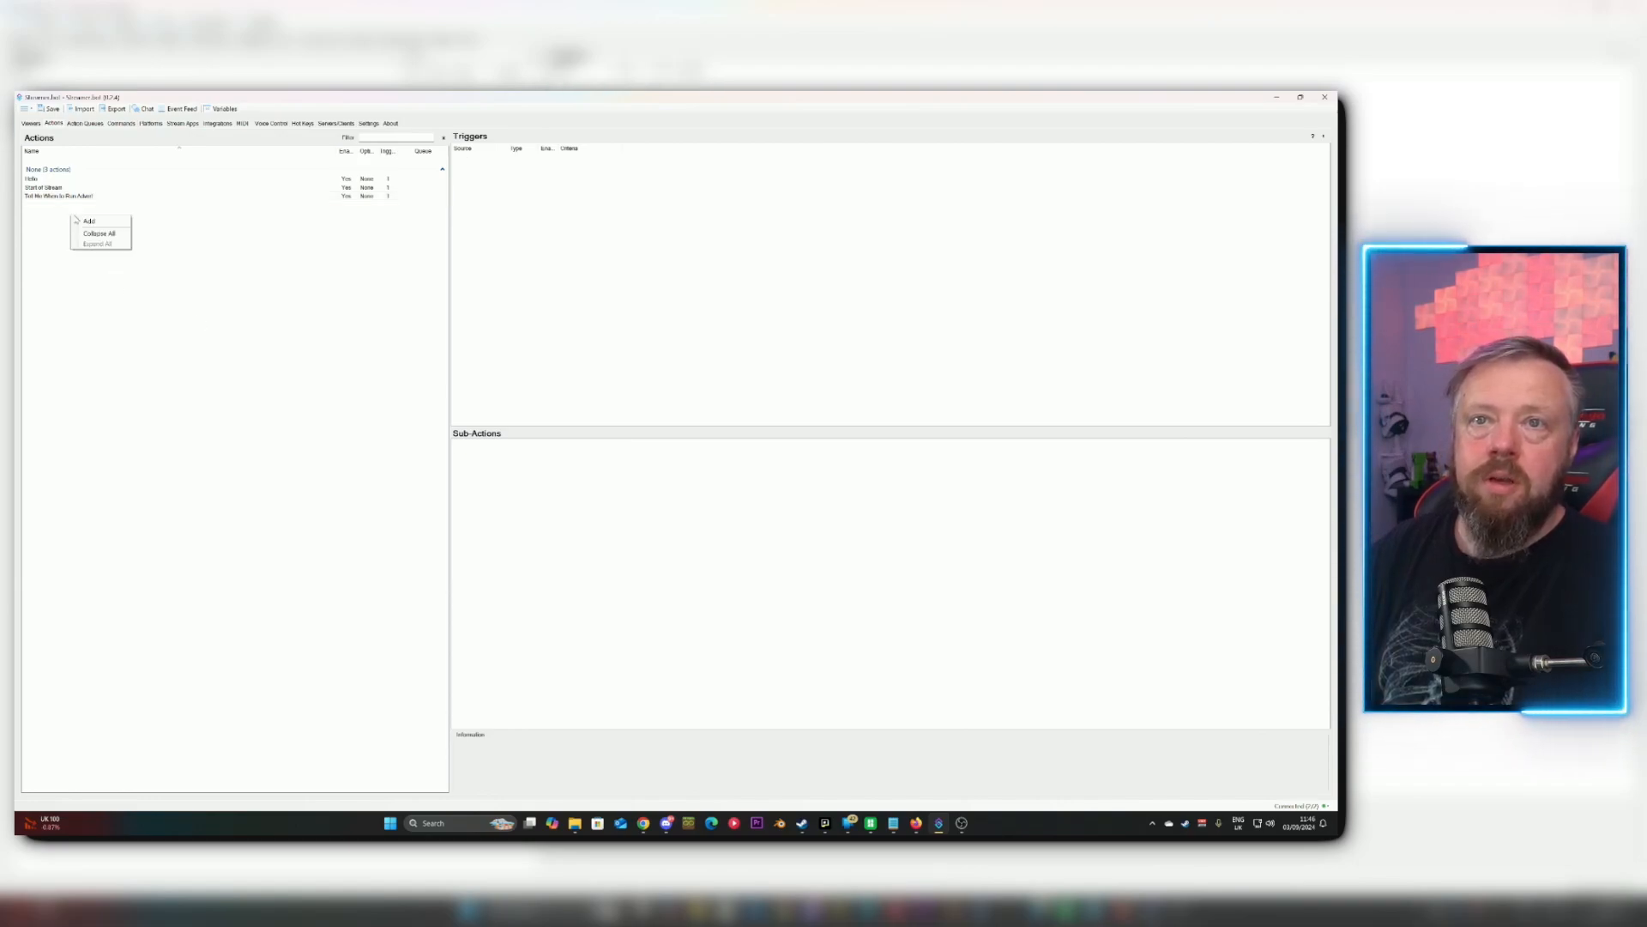
{"action": "left_click", "coordinate": [83, 220]}
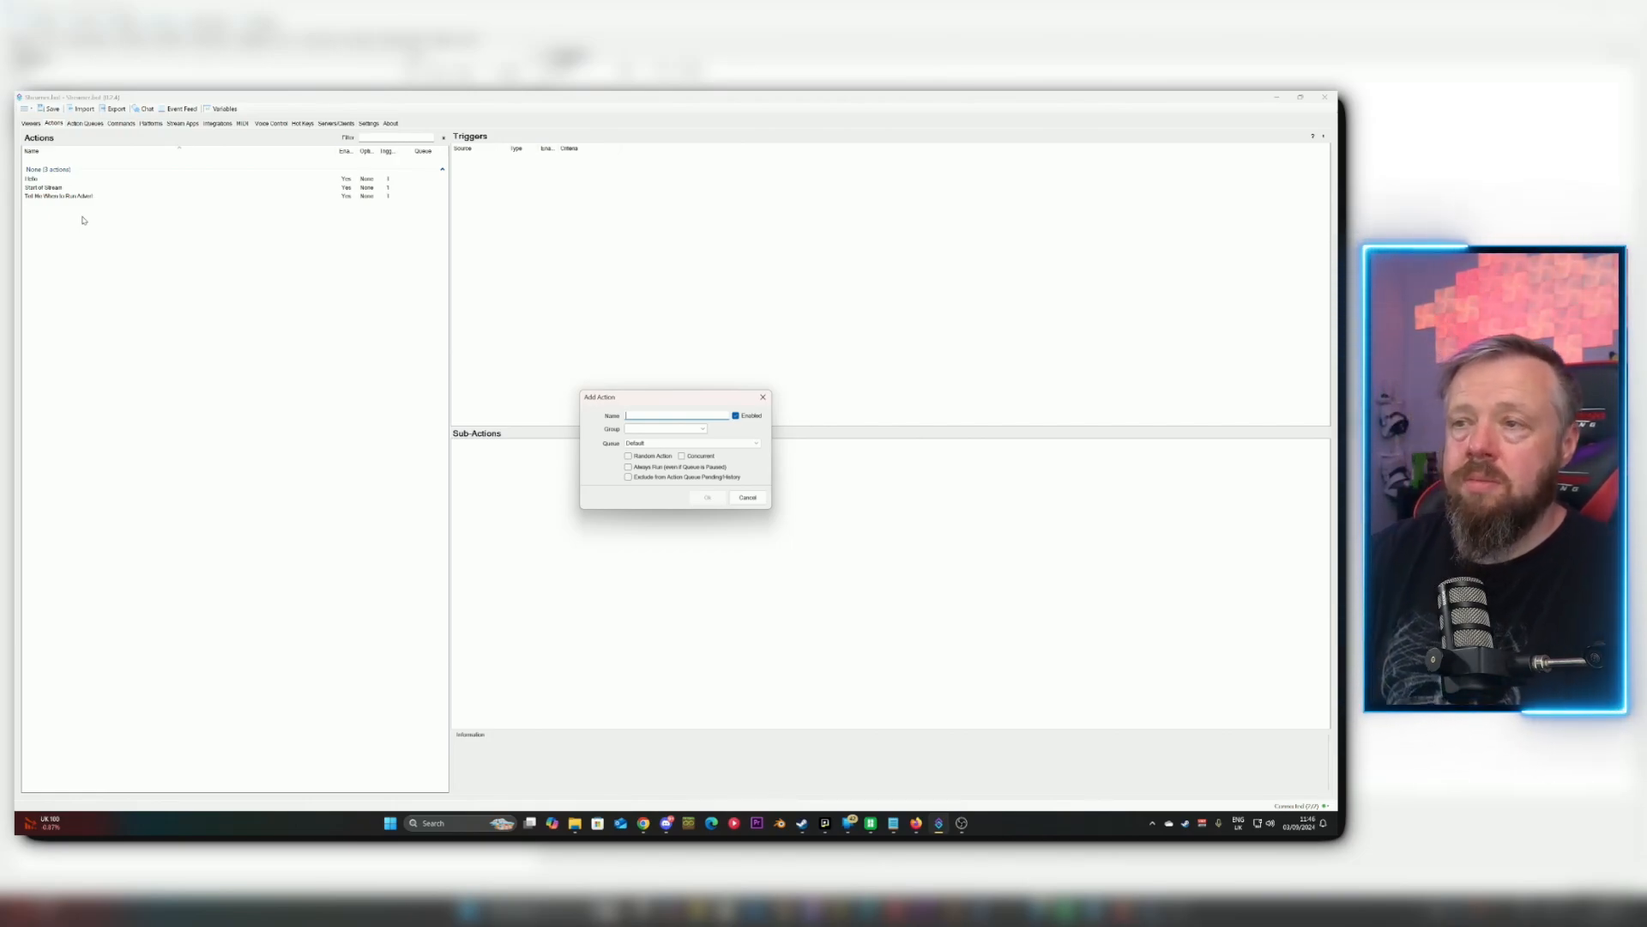
{"action": "type", "text": "Ri"}
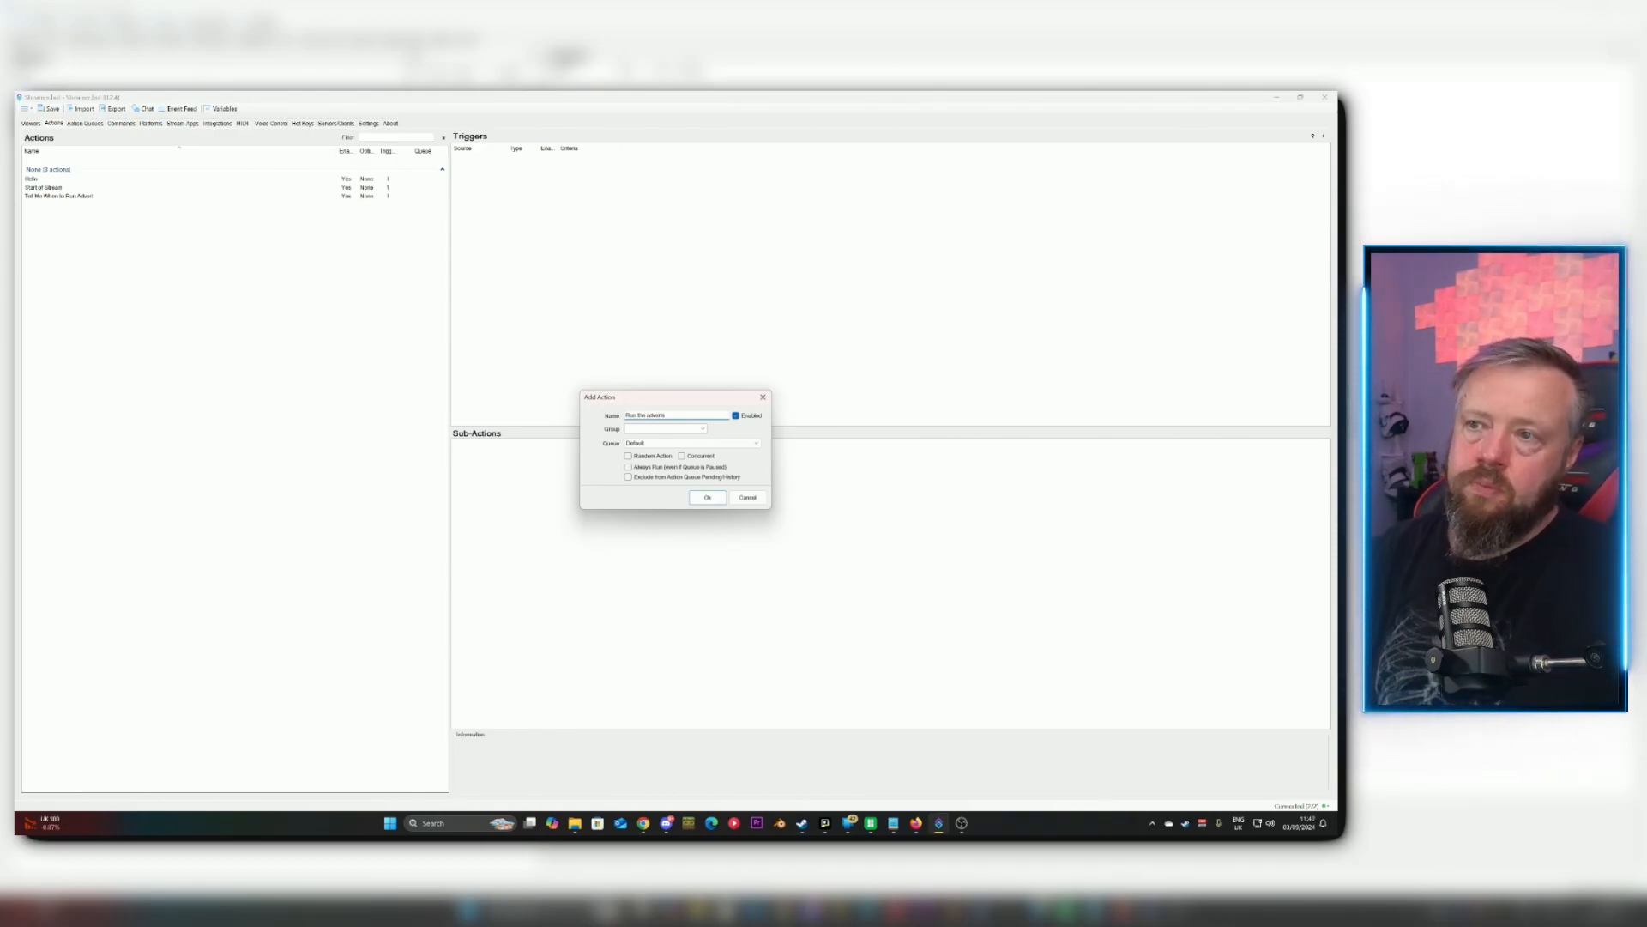
{"action": "left_click", "coordinate": [707, 499]}
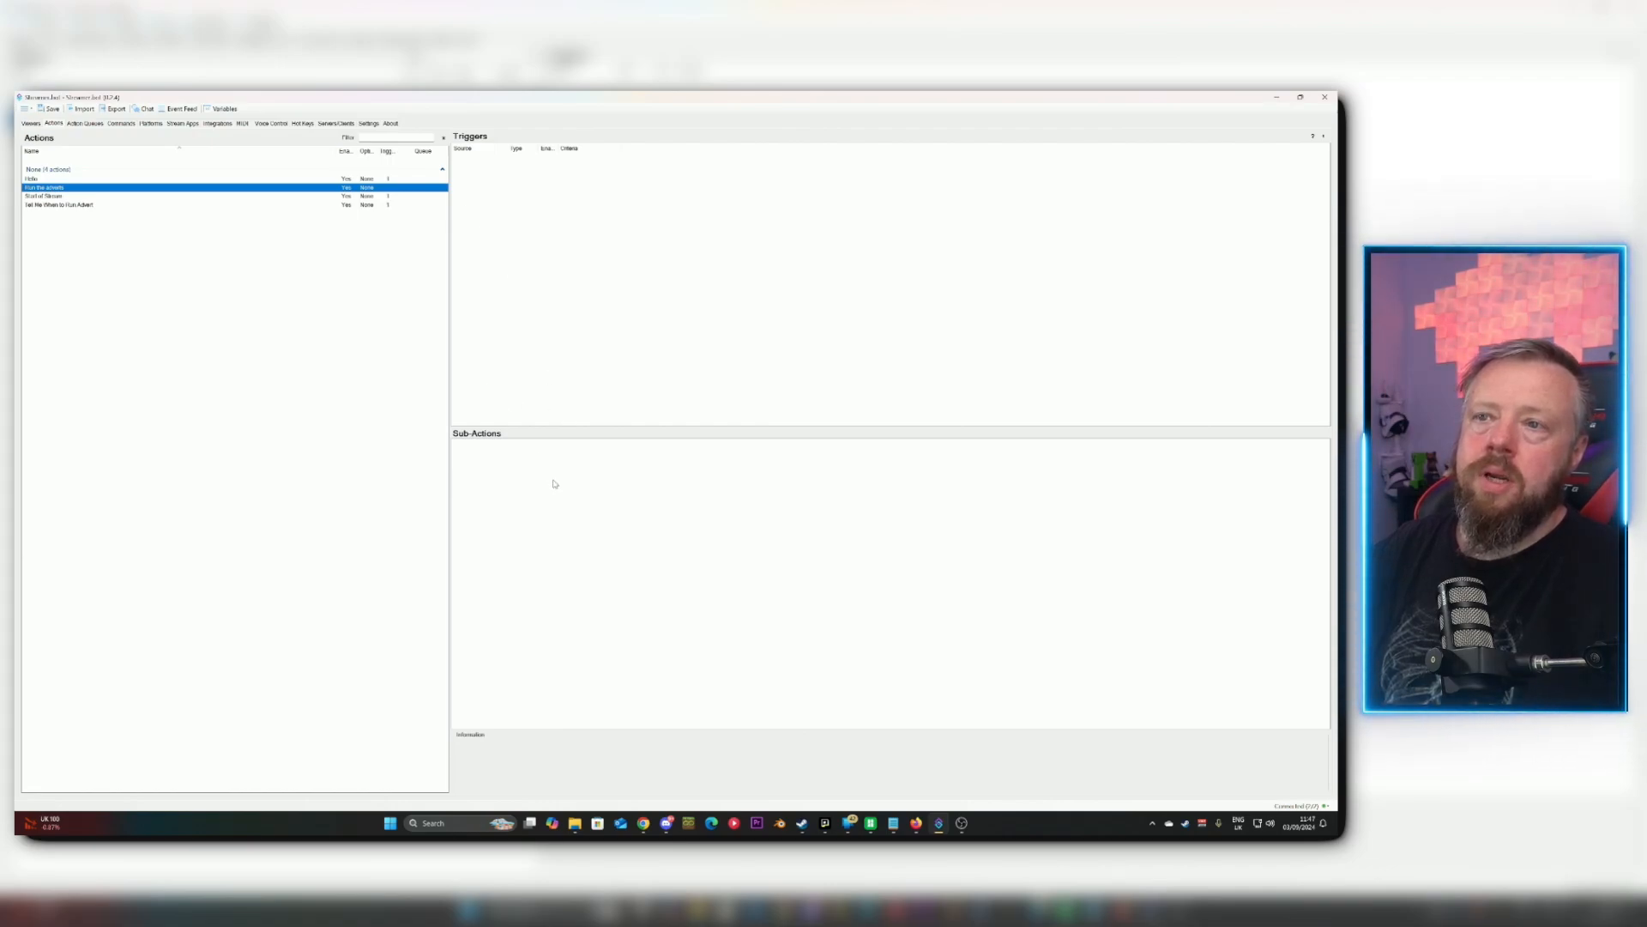
Add a Twitch Run Commercial sub-action with a duration of 180 seconds to the Run the adverts action.
{"action": "right_click", "coordinate": [518, 460]}
{"action": "mouse_move", "coordinate": [553, 488]}
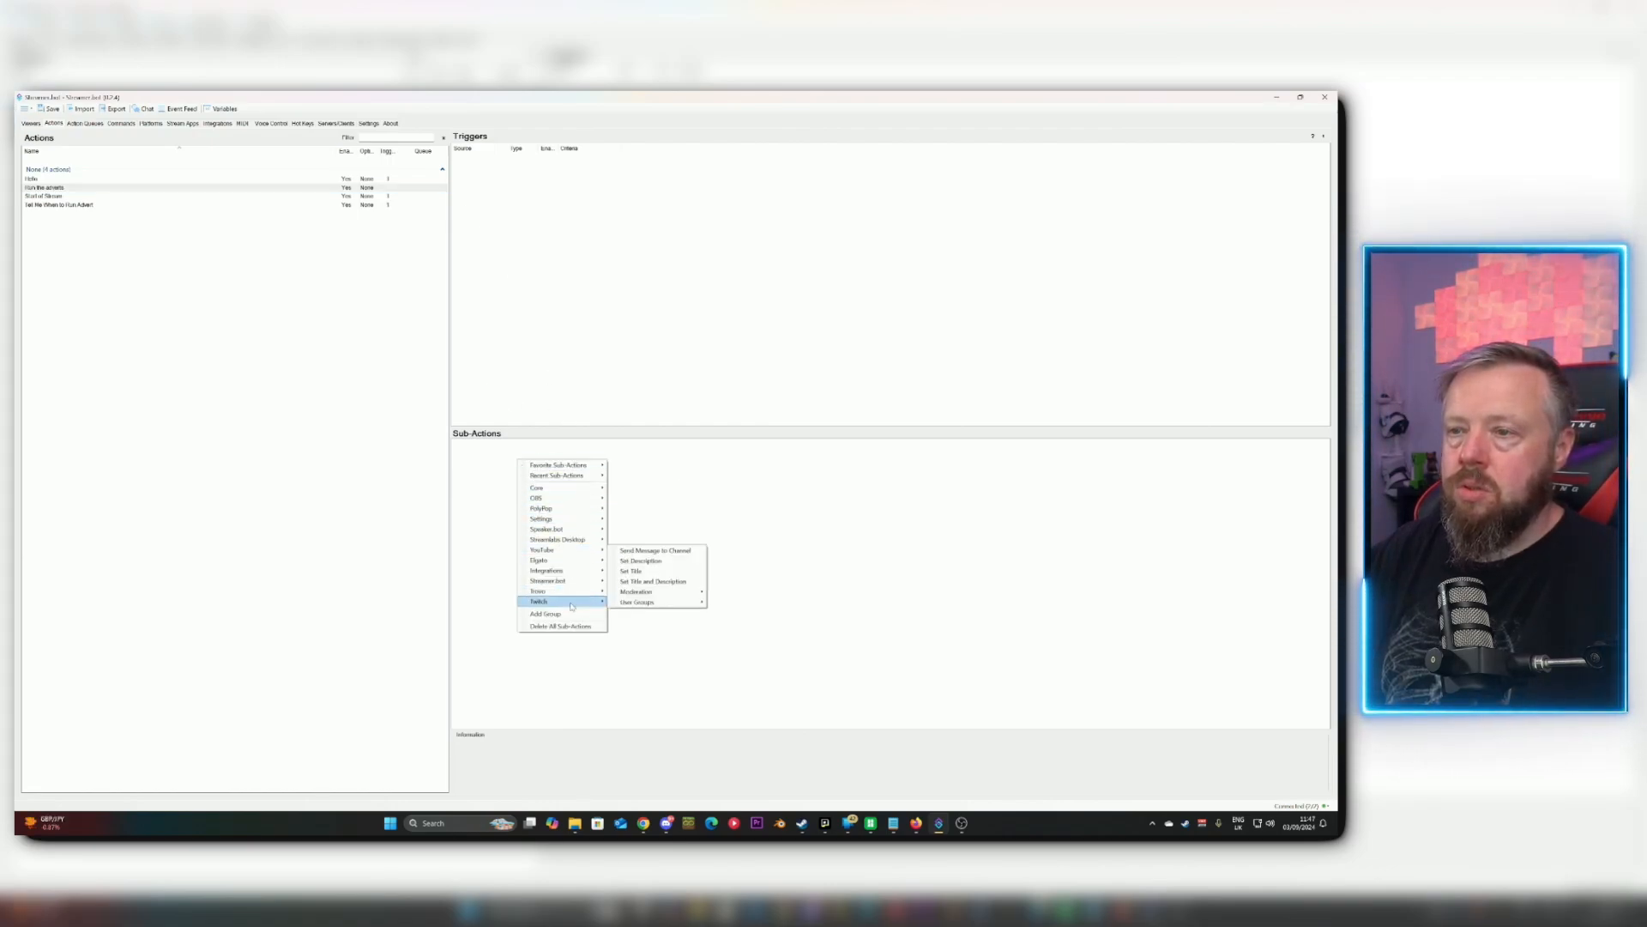
{"action": "mouse_move", "coordinate": [587, 602]}
{"action": "mouse_move", "coordinate": [639, 602]}
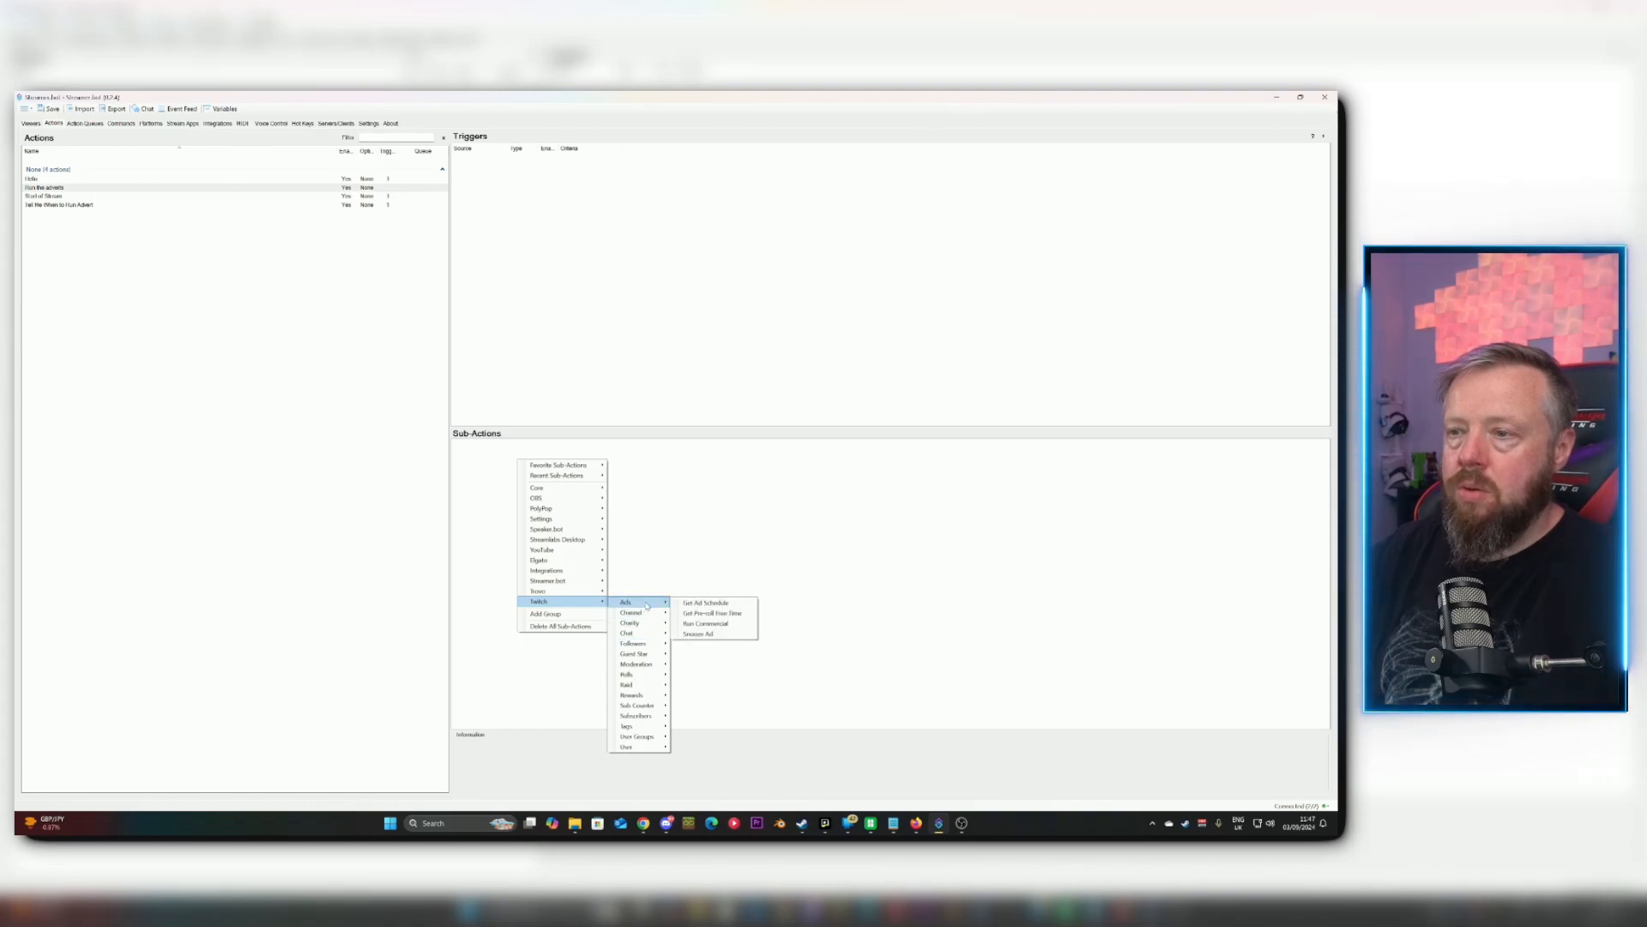
{"action": "left_click", "coordinate": [706, 624]}
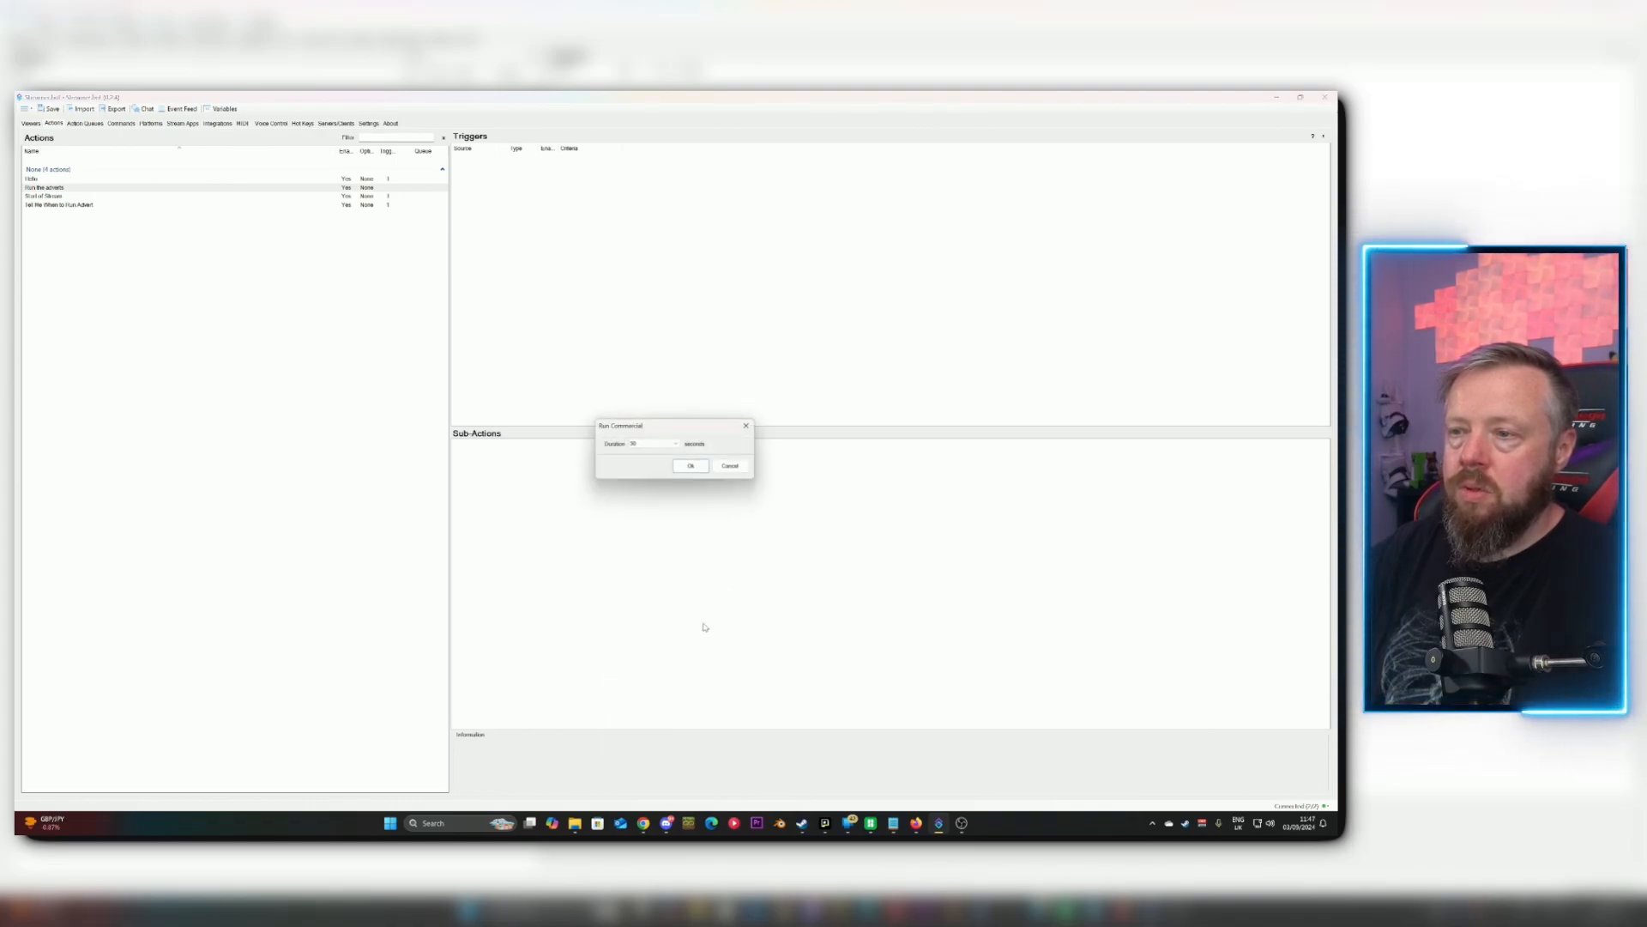
{"action": "left_click", "coordinate": [646, 446]}
{"action": "left_click", "coordinate": [652, 482]}
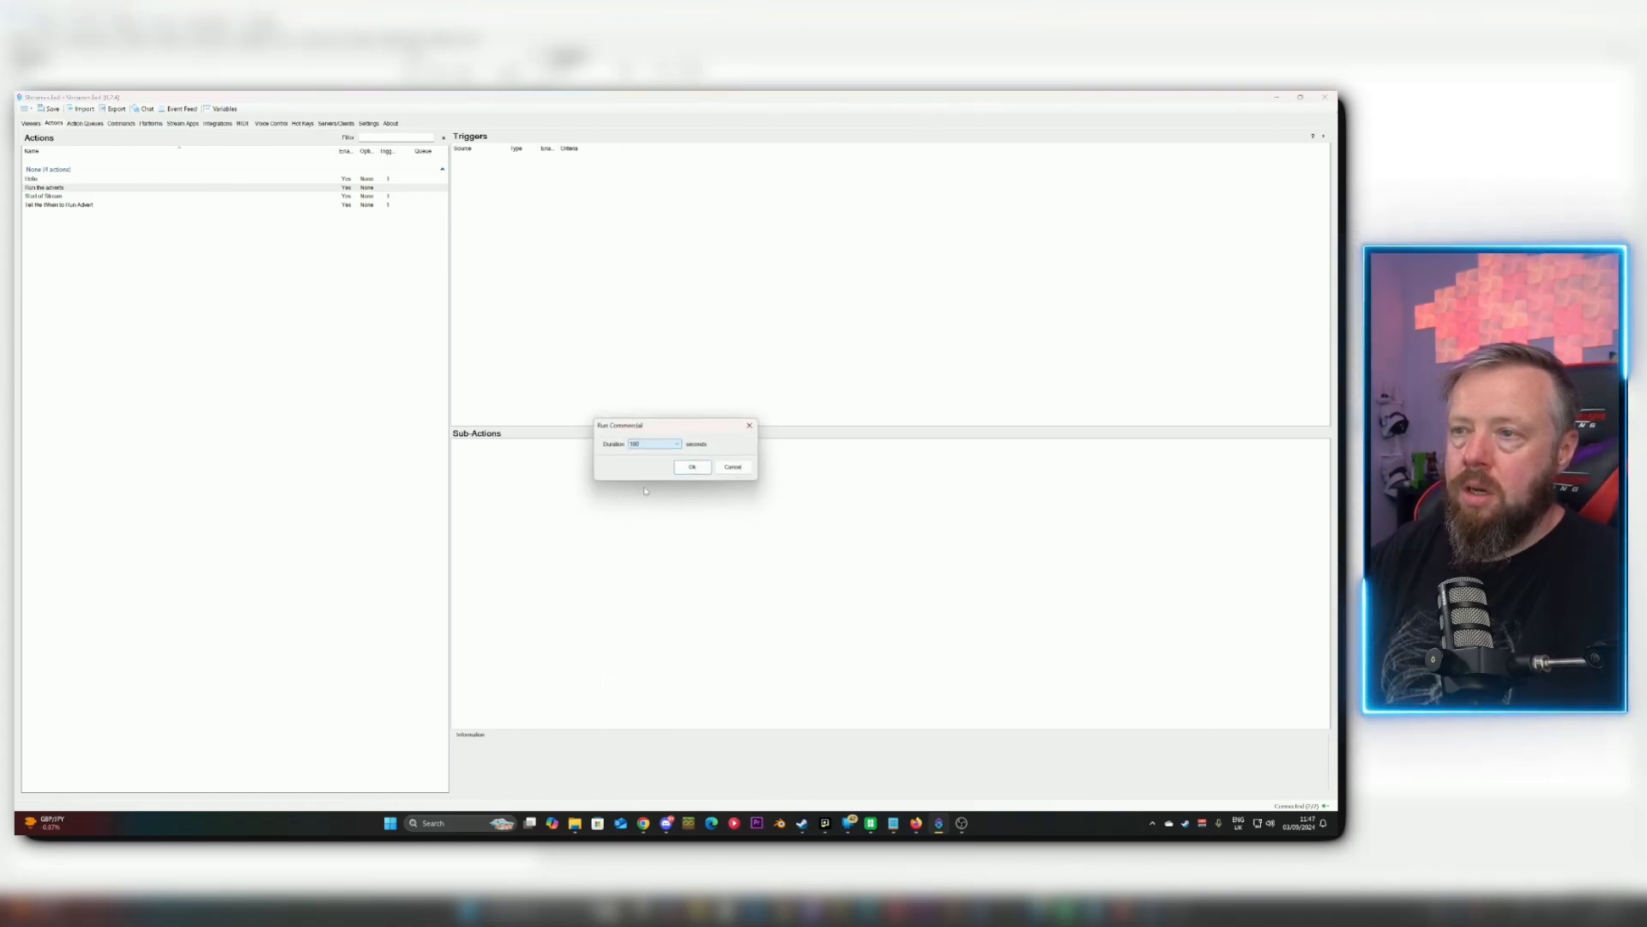
{"action": "left_click", "coordinate": [690, 467]}
Add a Set Timer State sub-action that sets the Ad Timer to Enabled after the commercial.
{"action": "right_click", "coordinate": [489, 454]}
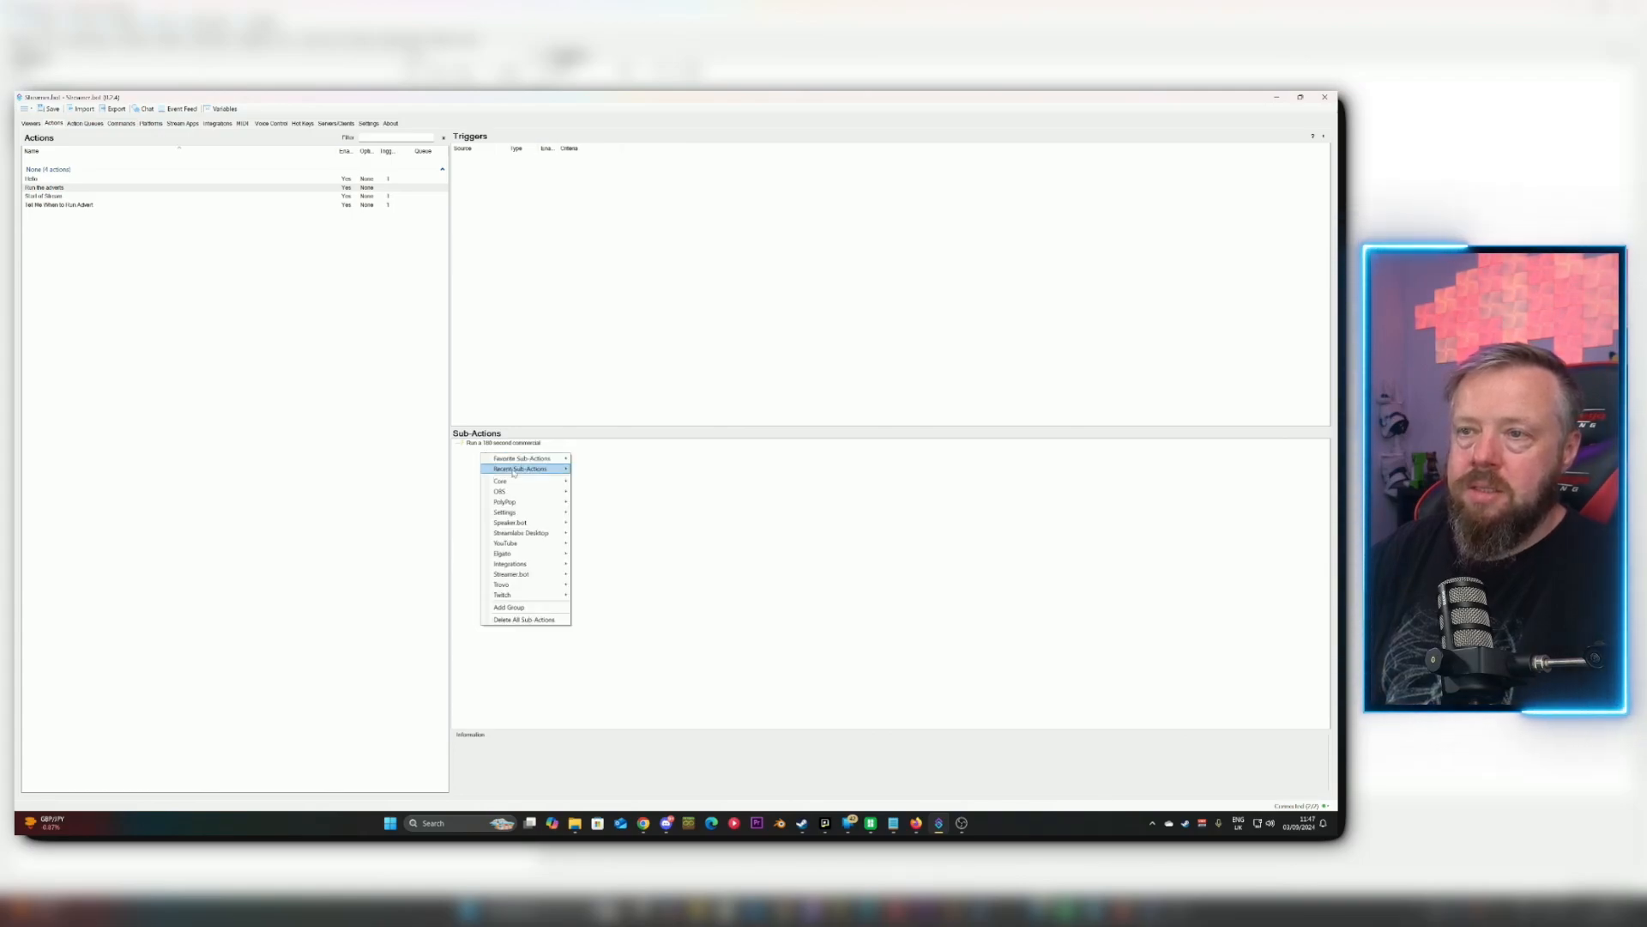
{"action": "mouse_move", "coordinate": [517, 576]}
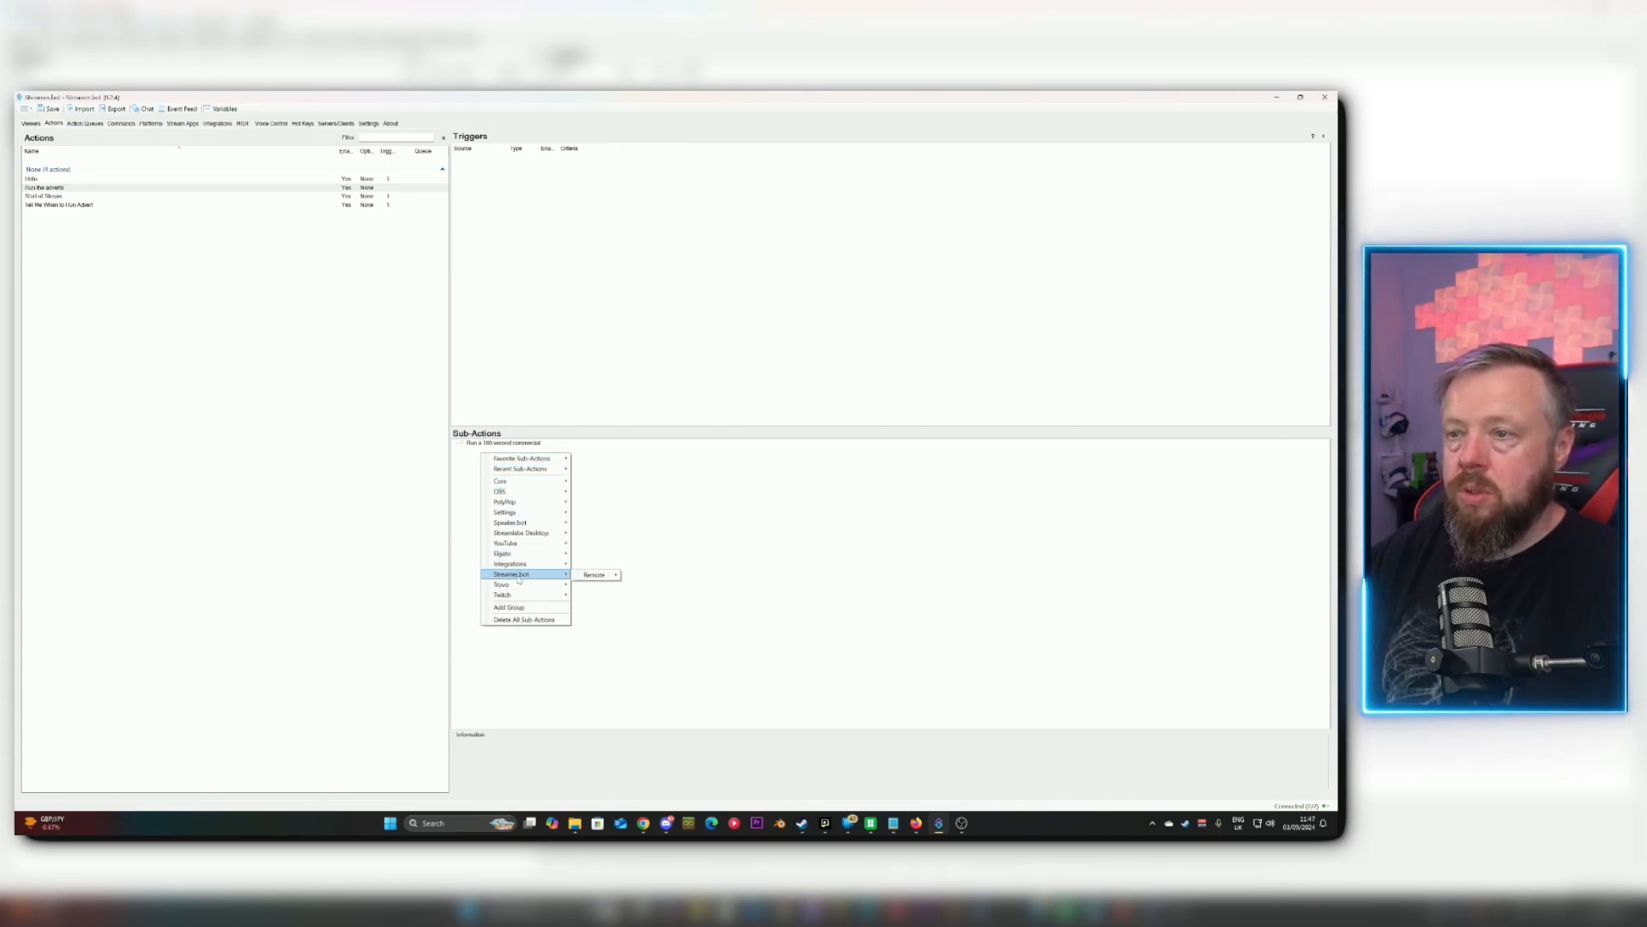
{"action": "mouse_move", "coordinate": [528, 481]}
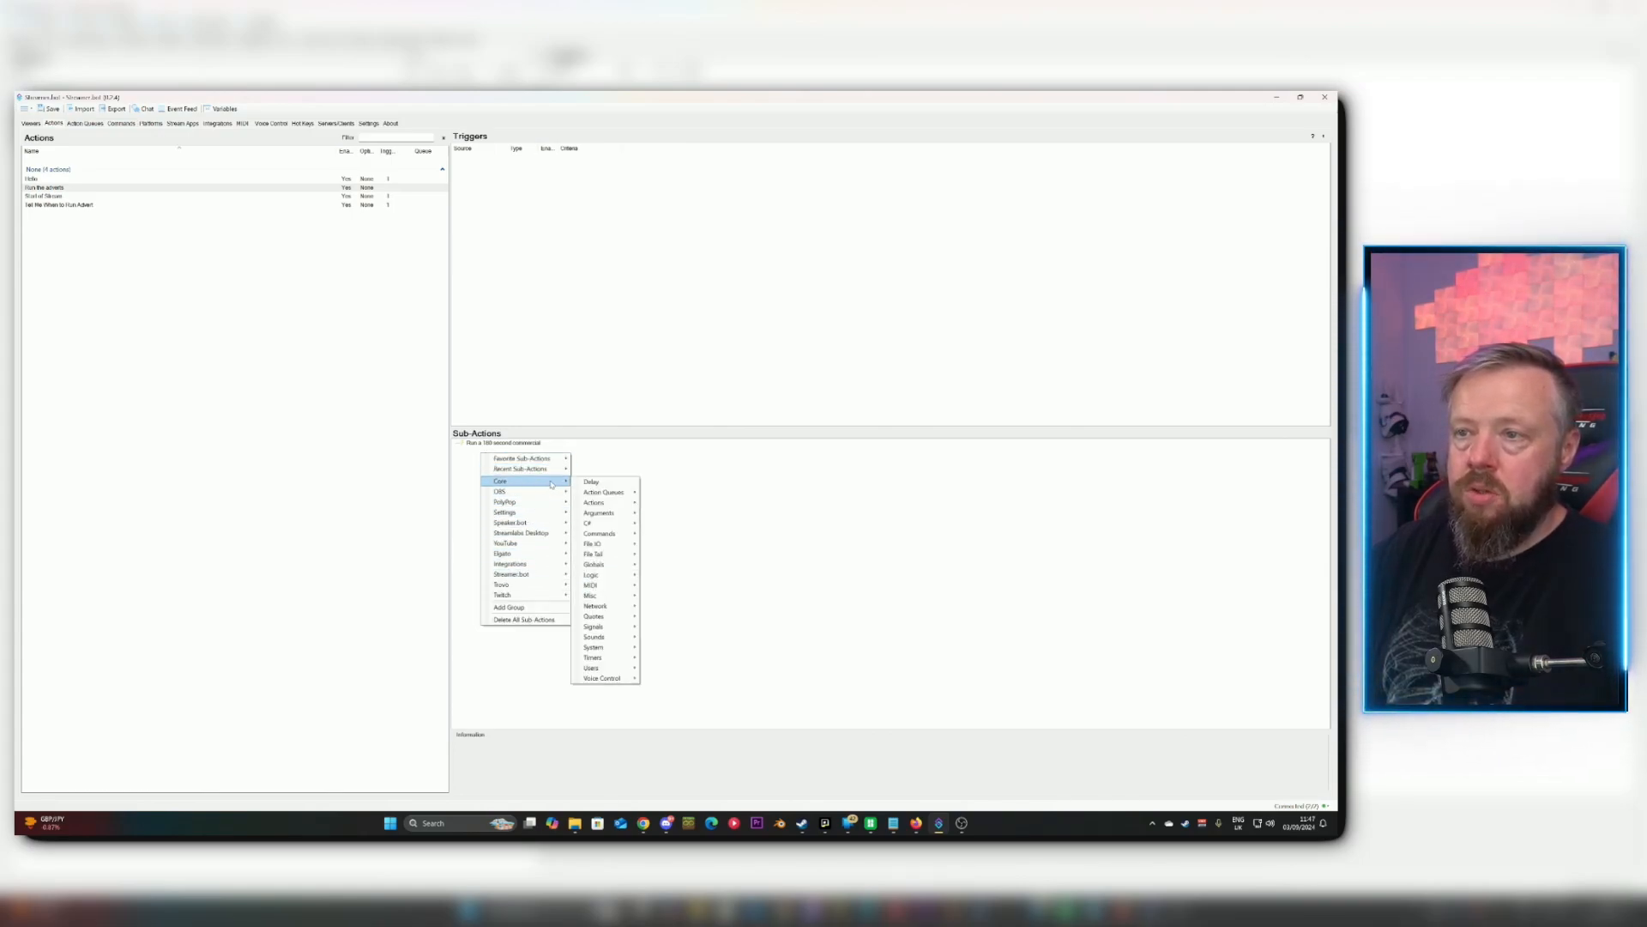
{"action": "mouse_move", "coordinate": [605, 657]}
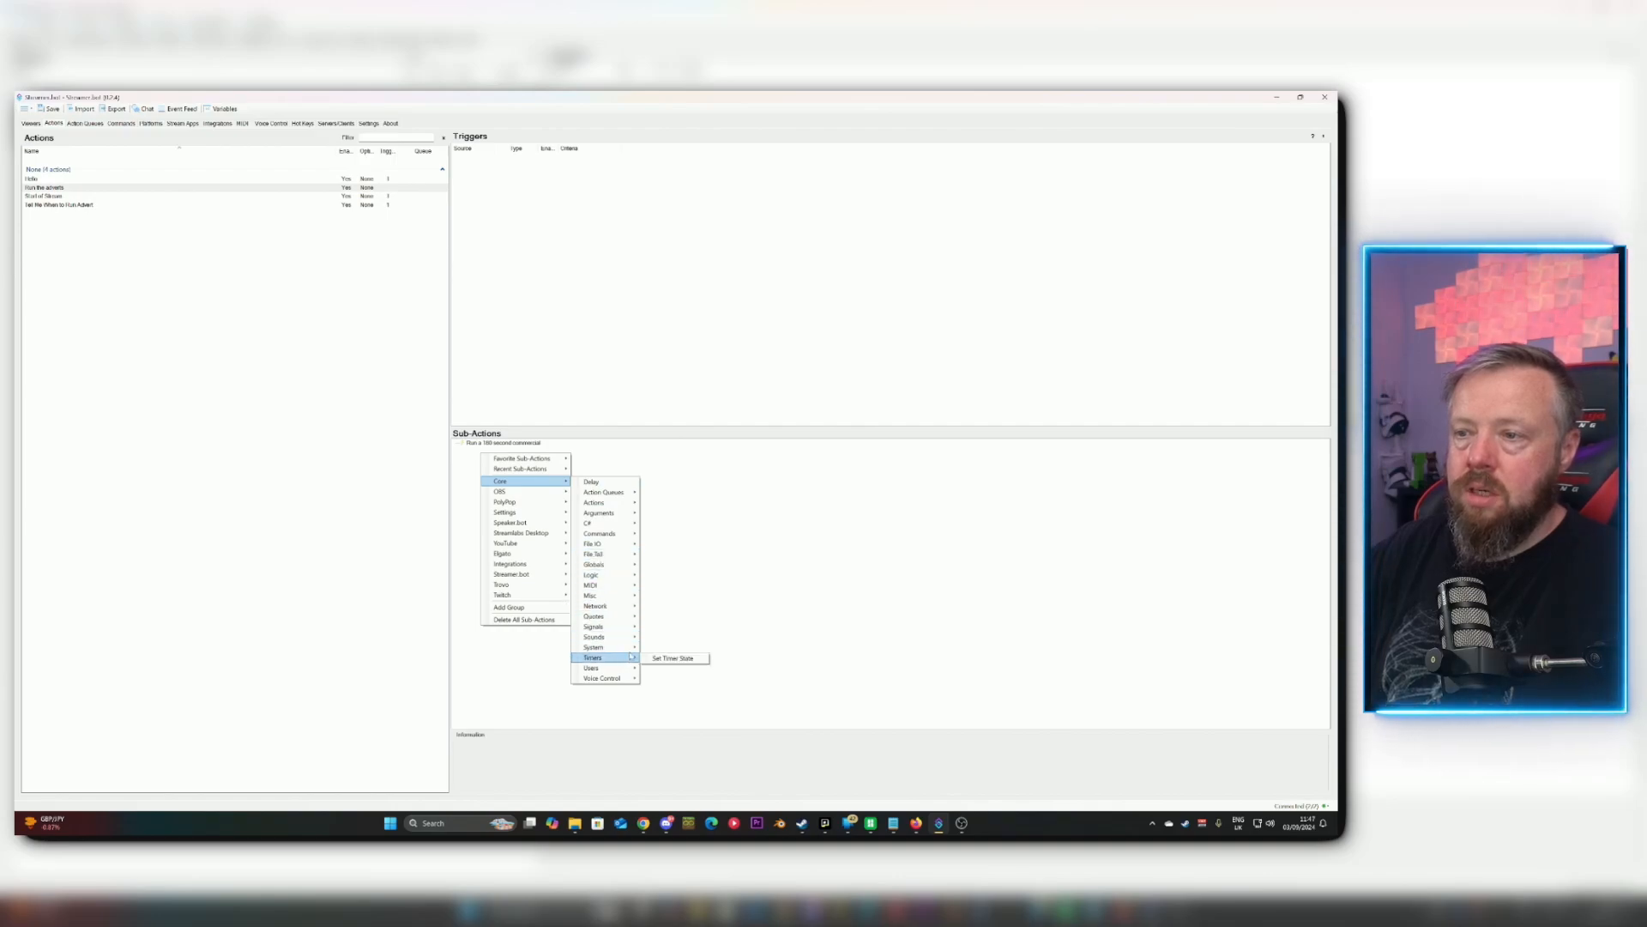
{"action": "left_click", "coordinate": [660, 658]}
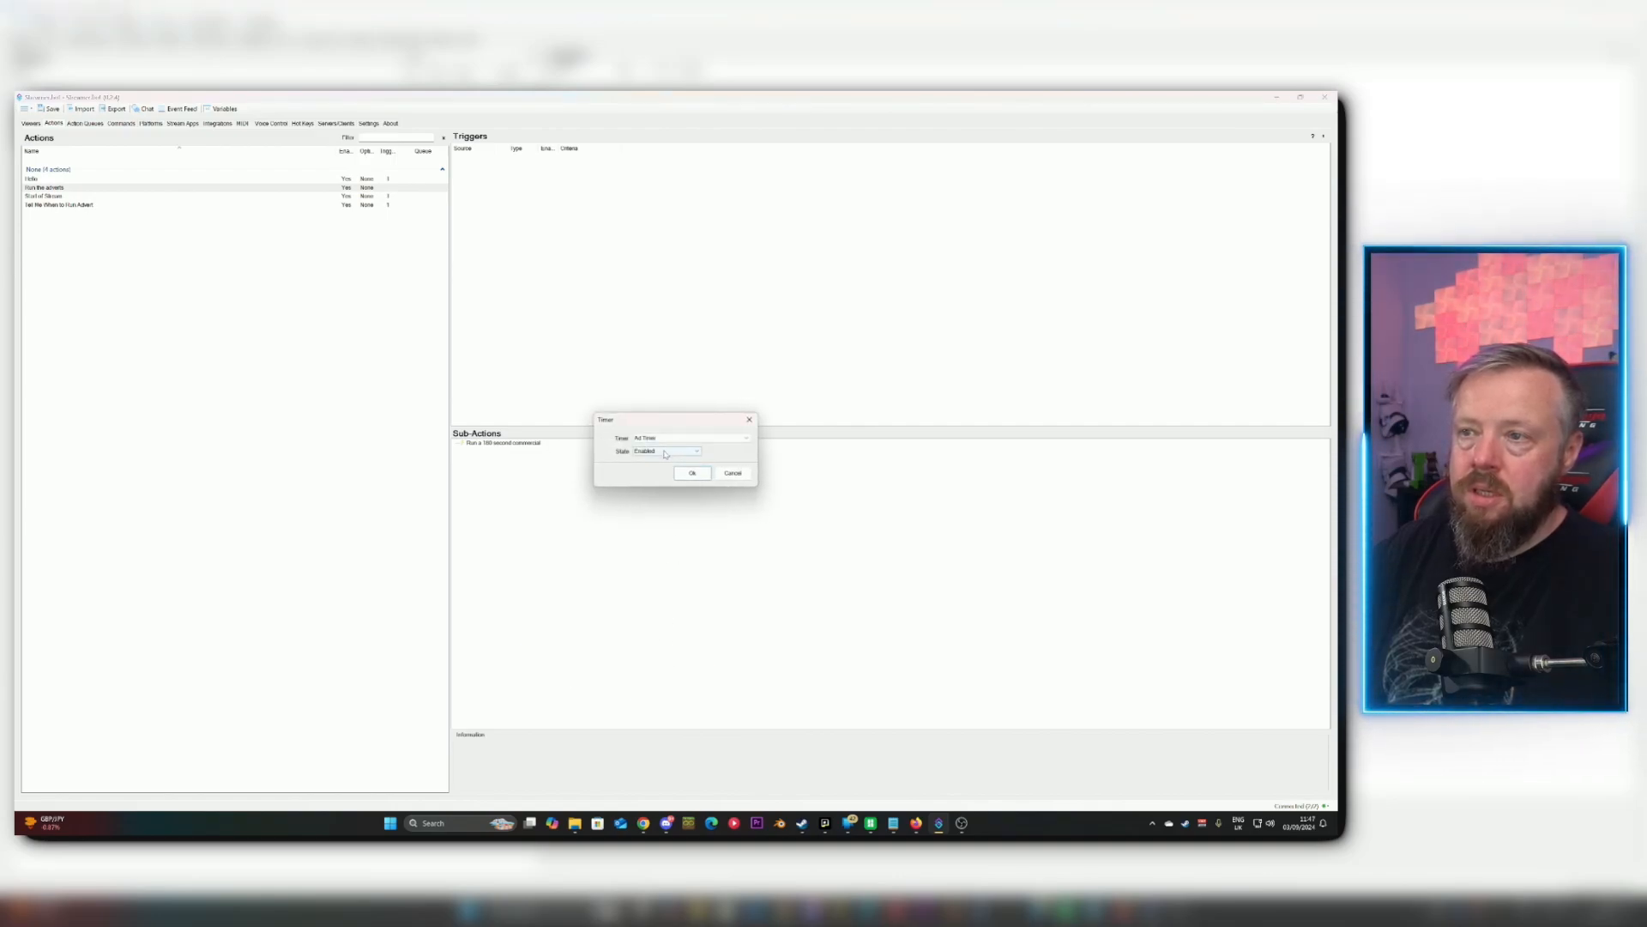
{"action": "left_click", "coordinate": [691, 473]}
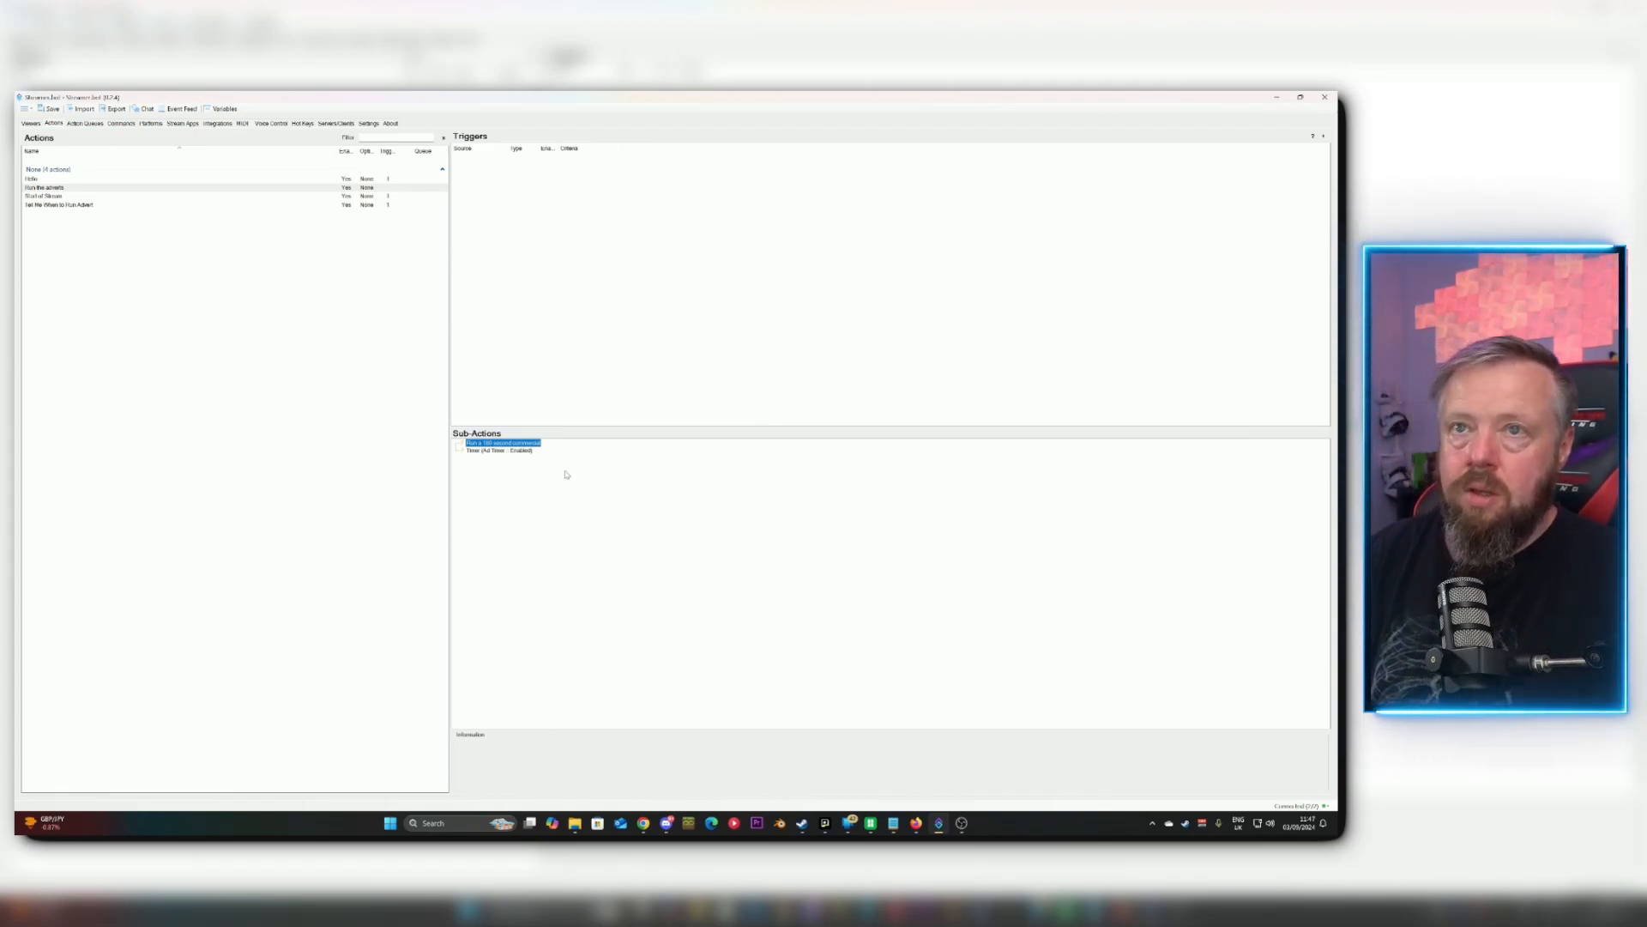
Start a Command Triggered trigger for Run the adverts and create a command named RunTheAdvert that responds to !runad.
{"action": "right_click", "coordinate": [557, 238]}
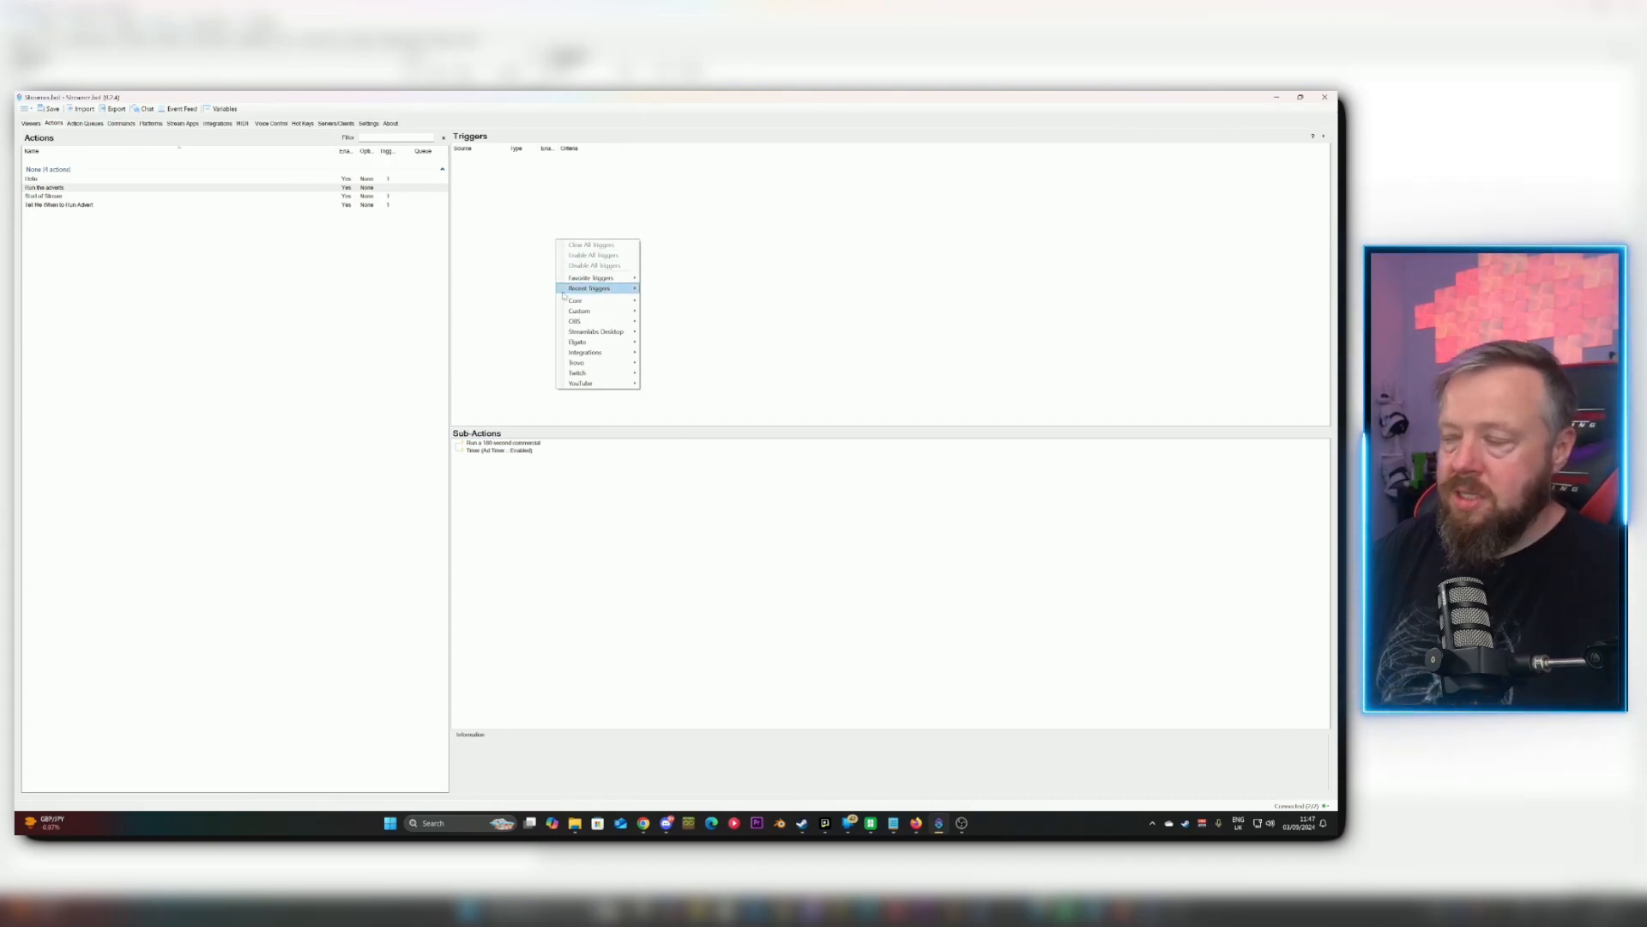
{"action": "mouse_move", "coordinate": [566, 290]}
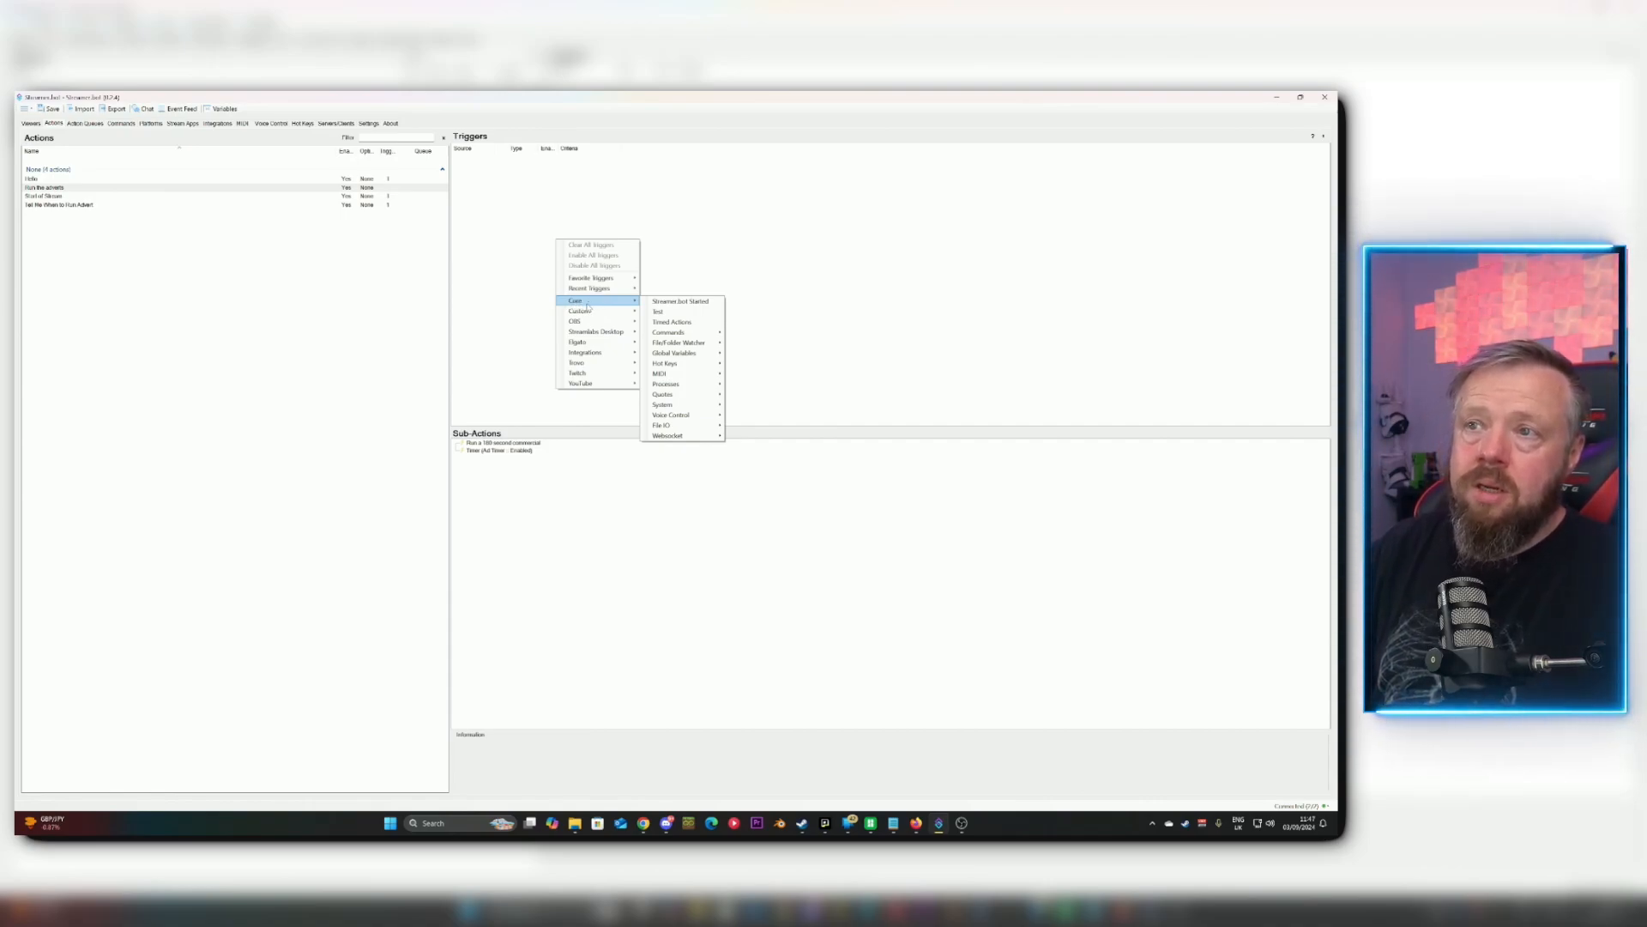
{"action": "mouse_move", "coordinate": [678, 332]}
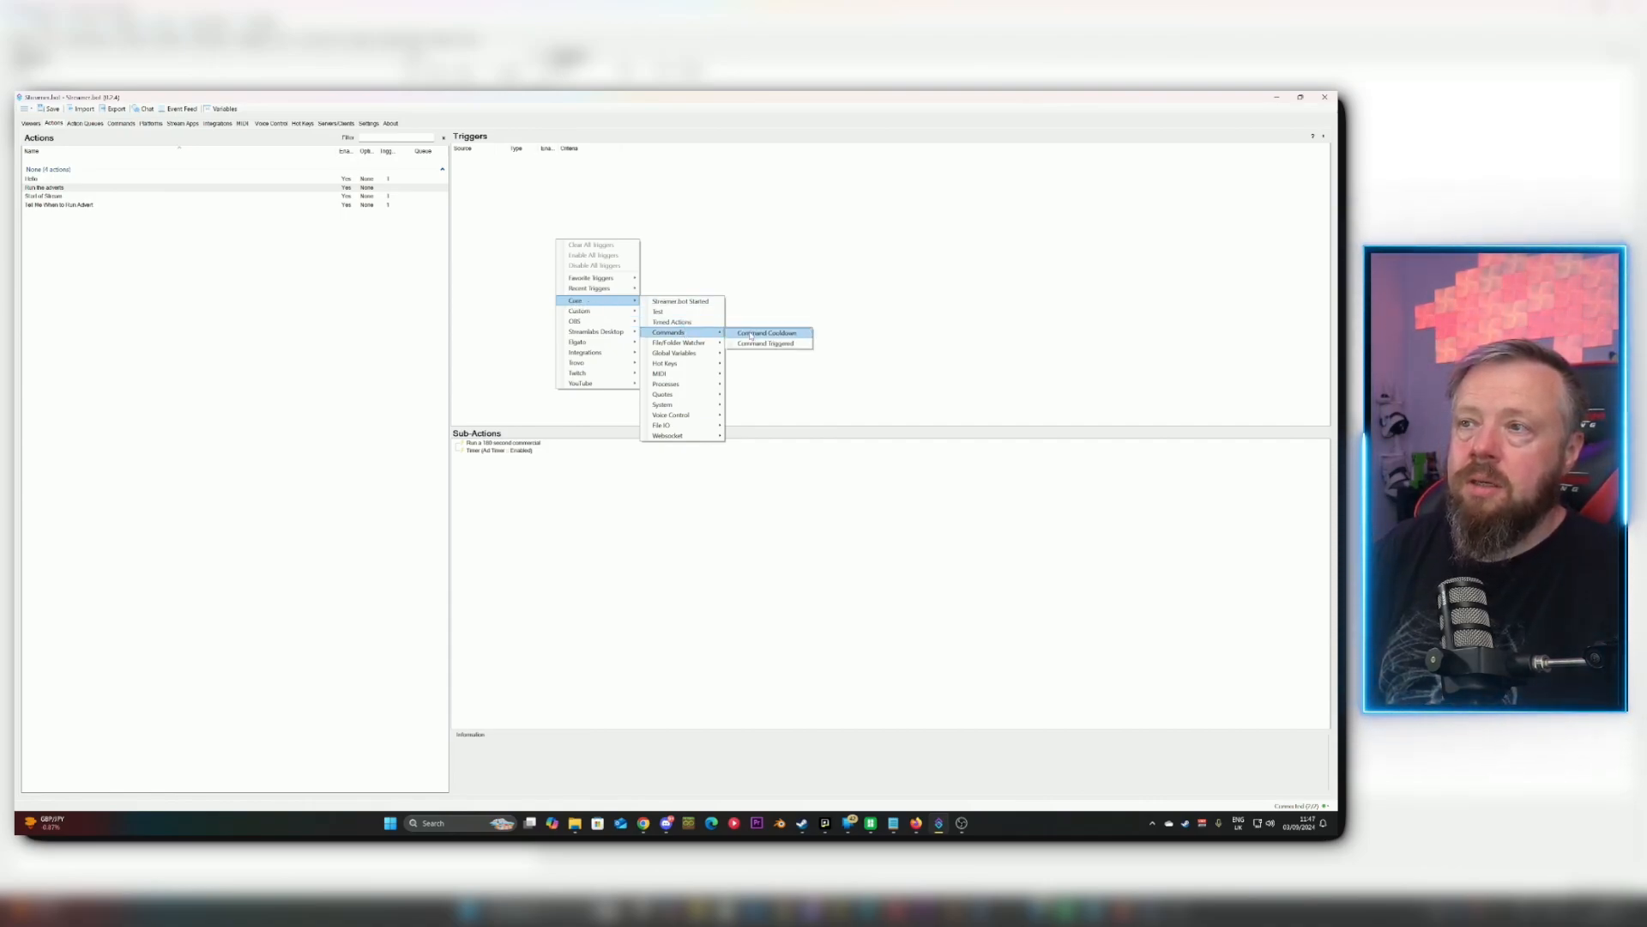
{"action": "left_click", "coordinate": [751, 343]}
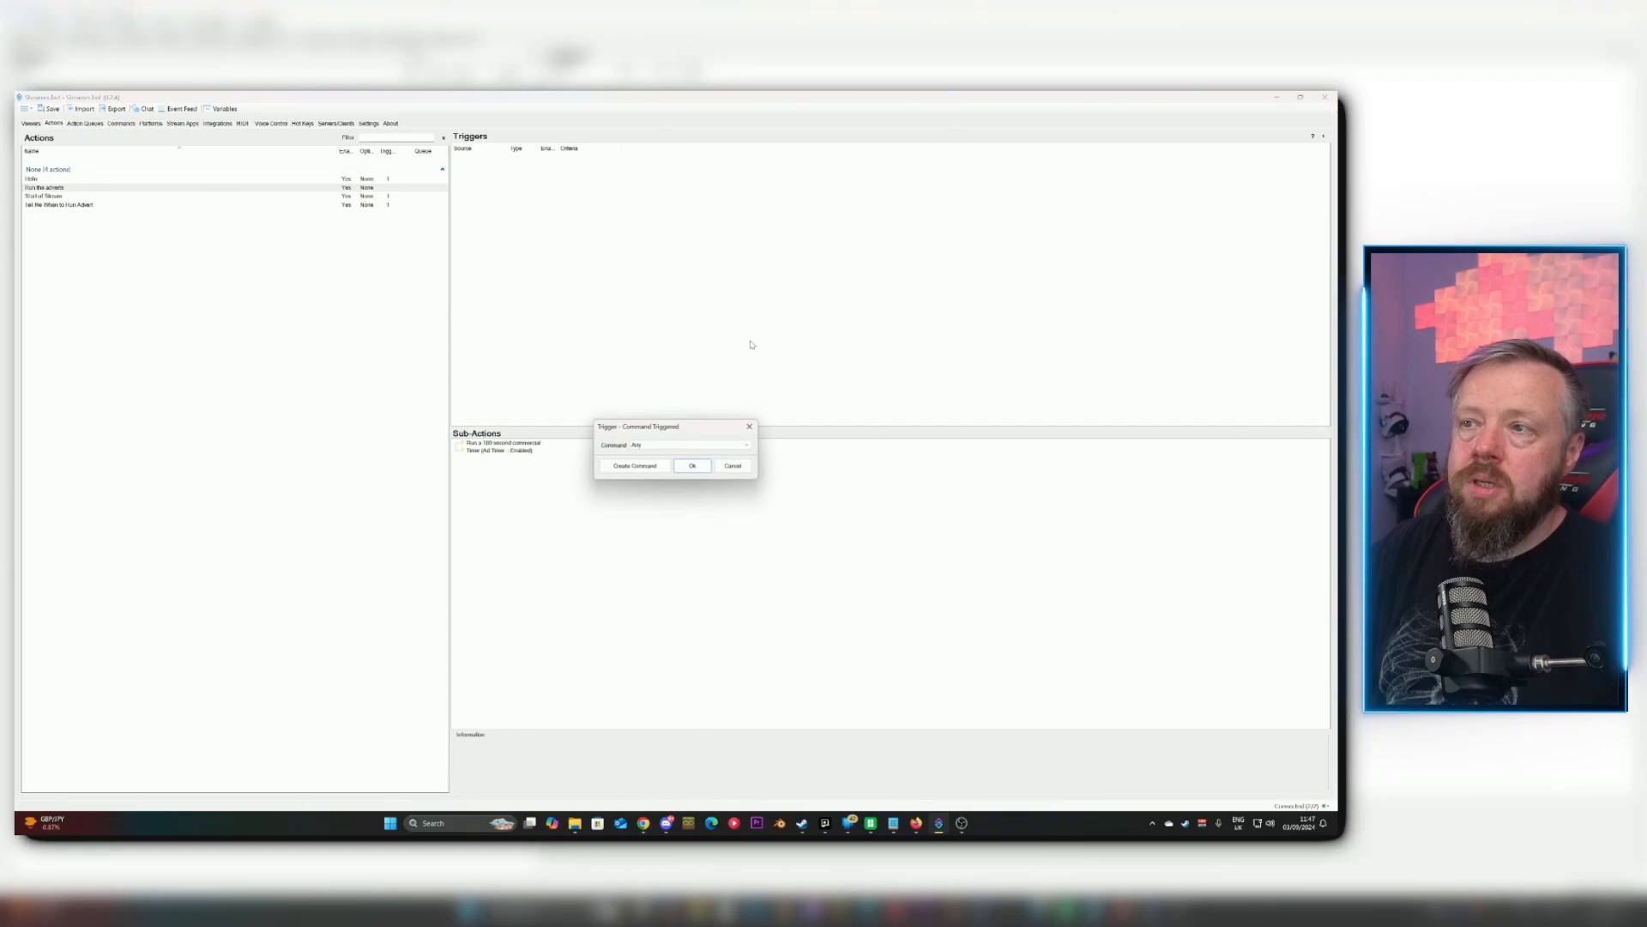
{"action": "left_click", "coordinate": [658, 468]}
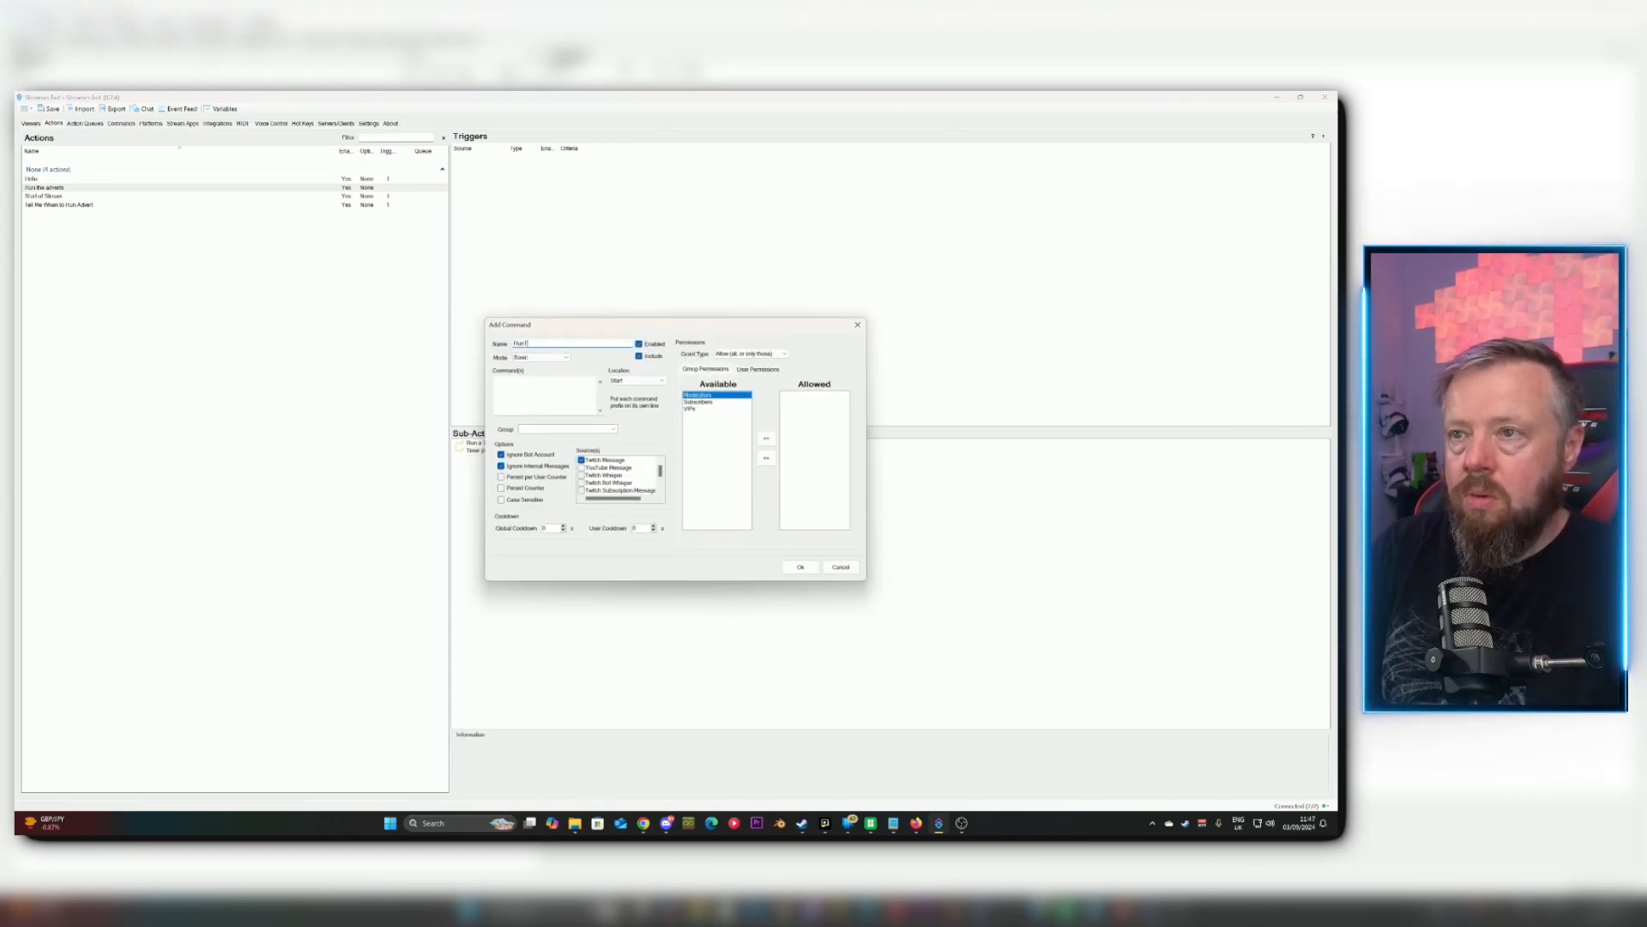
{"action": "type", "text": "RunTheAdvert"}
{"action": "key", "text": "Tab"}
{"action": "key", "text": "Tab"}
{"action": "key", "text": "Tab"}
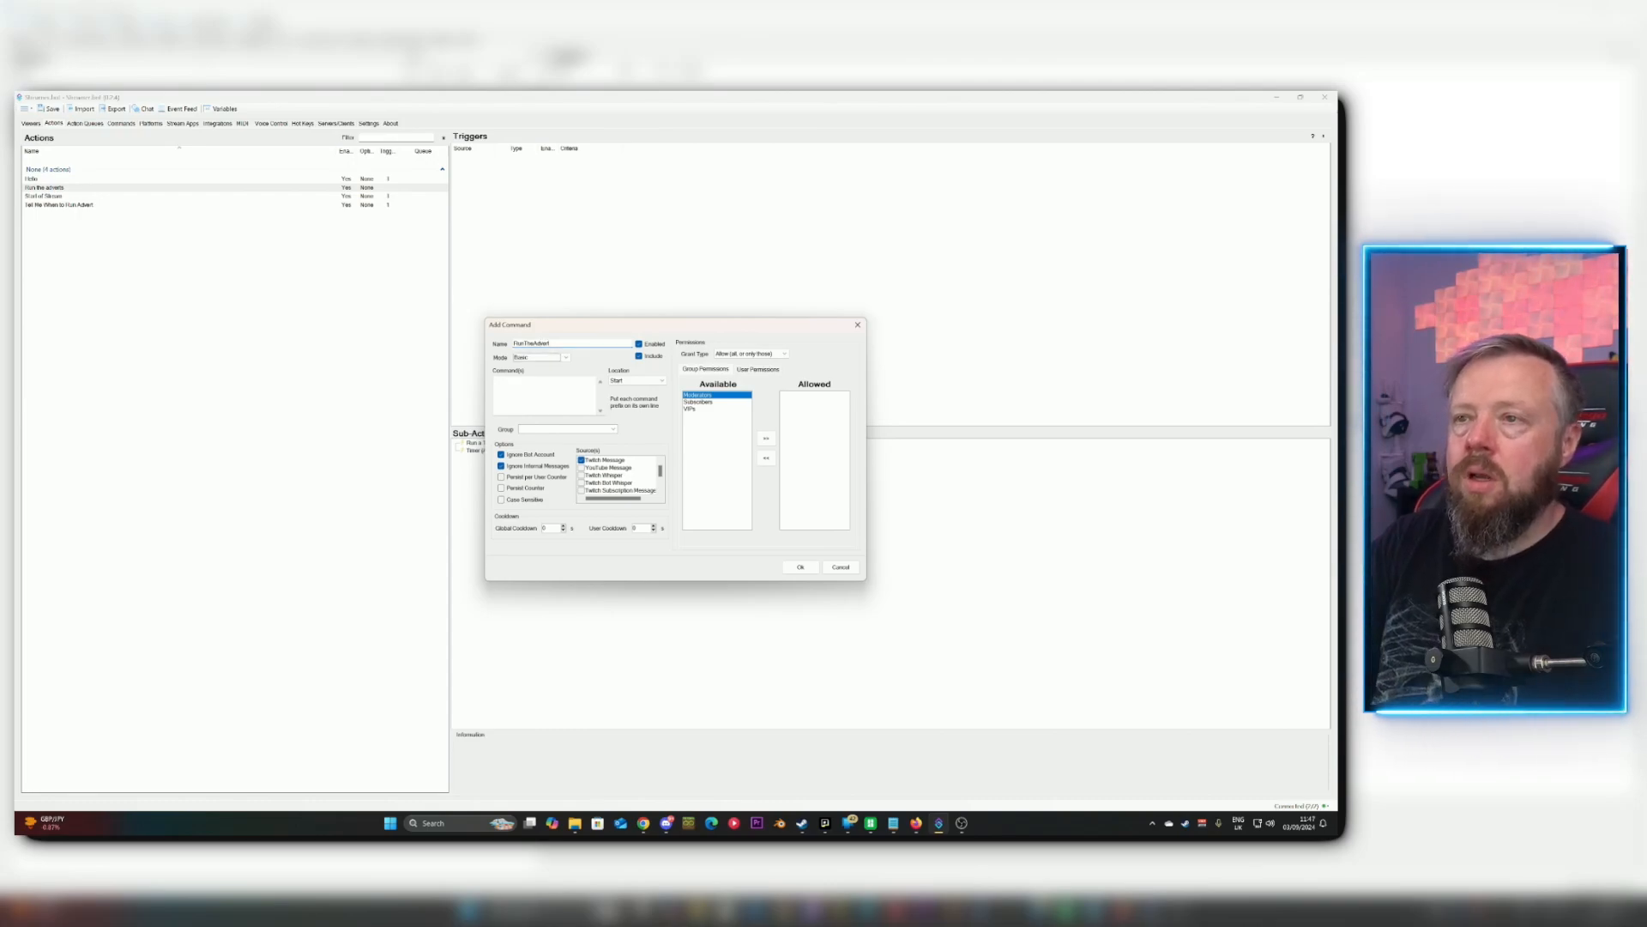
{"action": "left_click", "coordinate": [536, 383]}
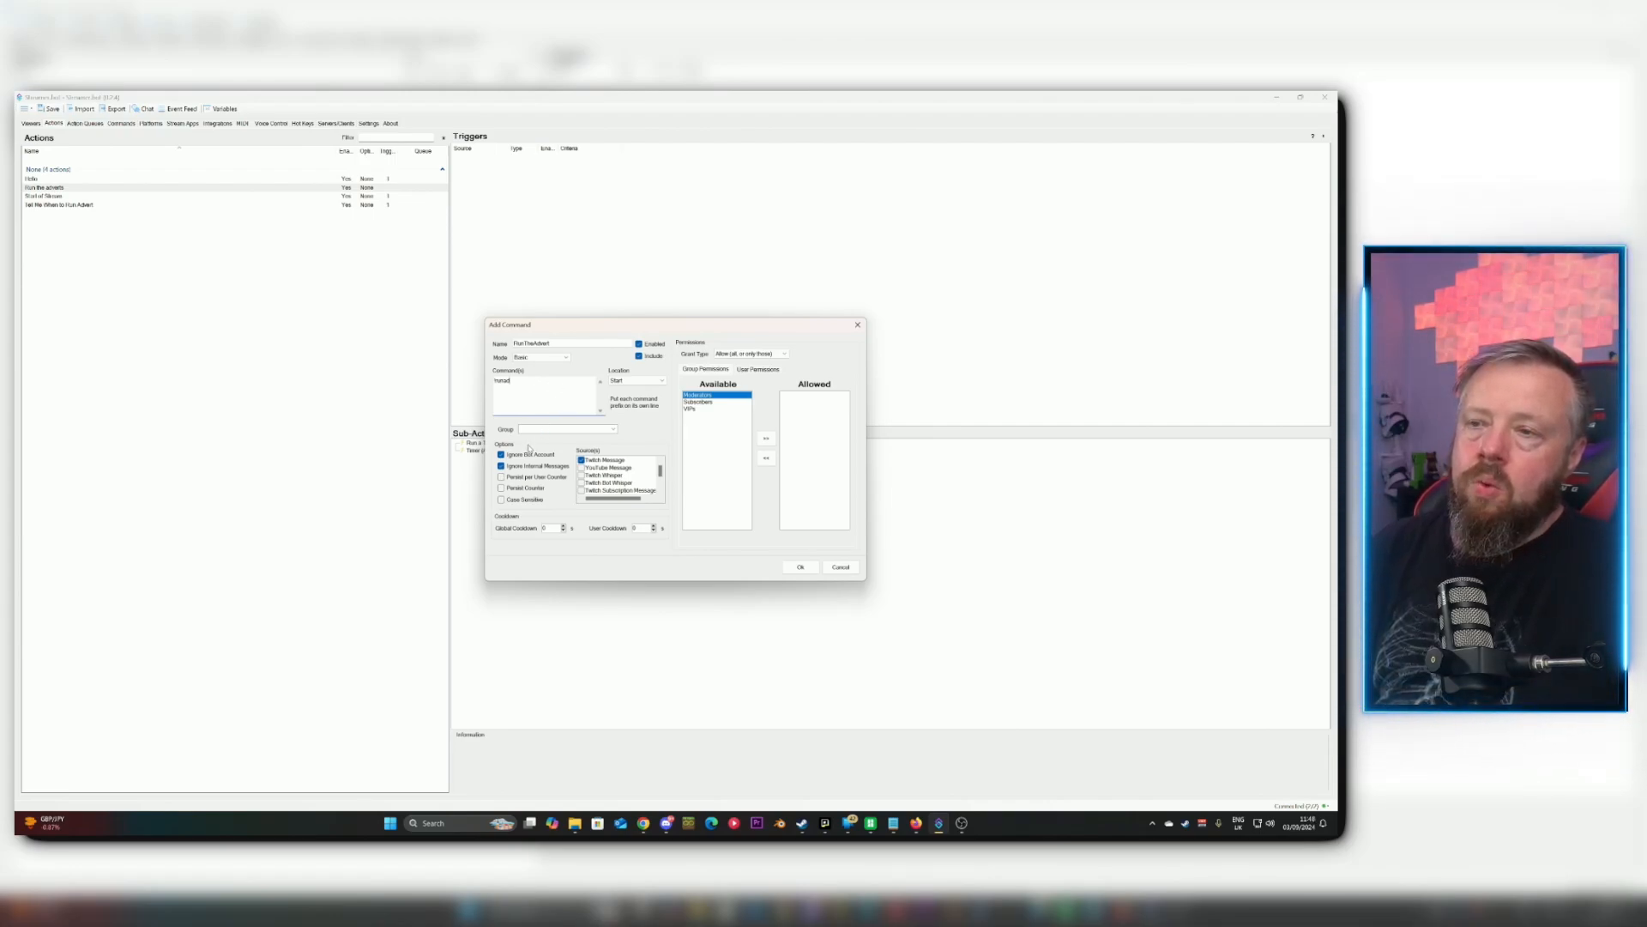
Set a global cooldown on the RunTheAdvert command, allow the Moderators group, and save the command and its trigger.
{"action": "left_click_drag", "start_coordinate": [557, 528], "coordinate": [527, 529]}
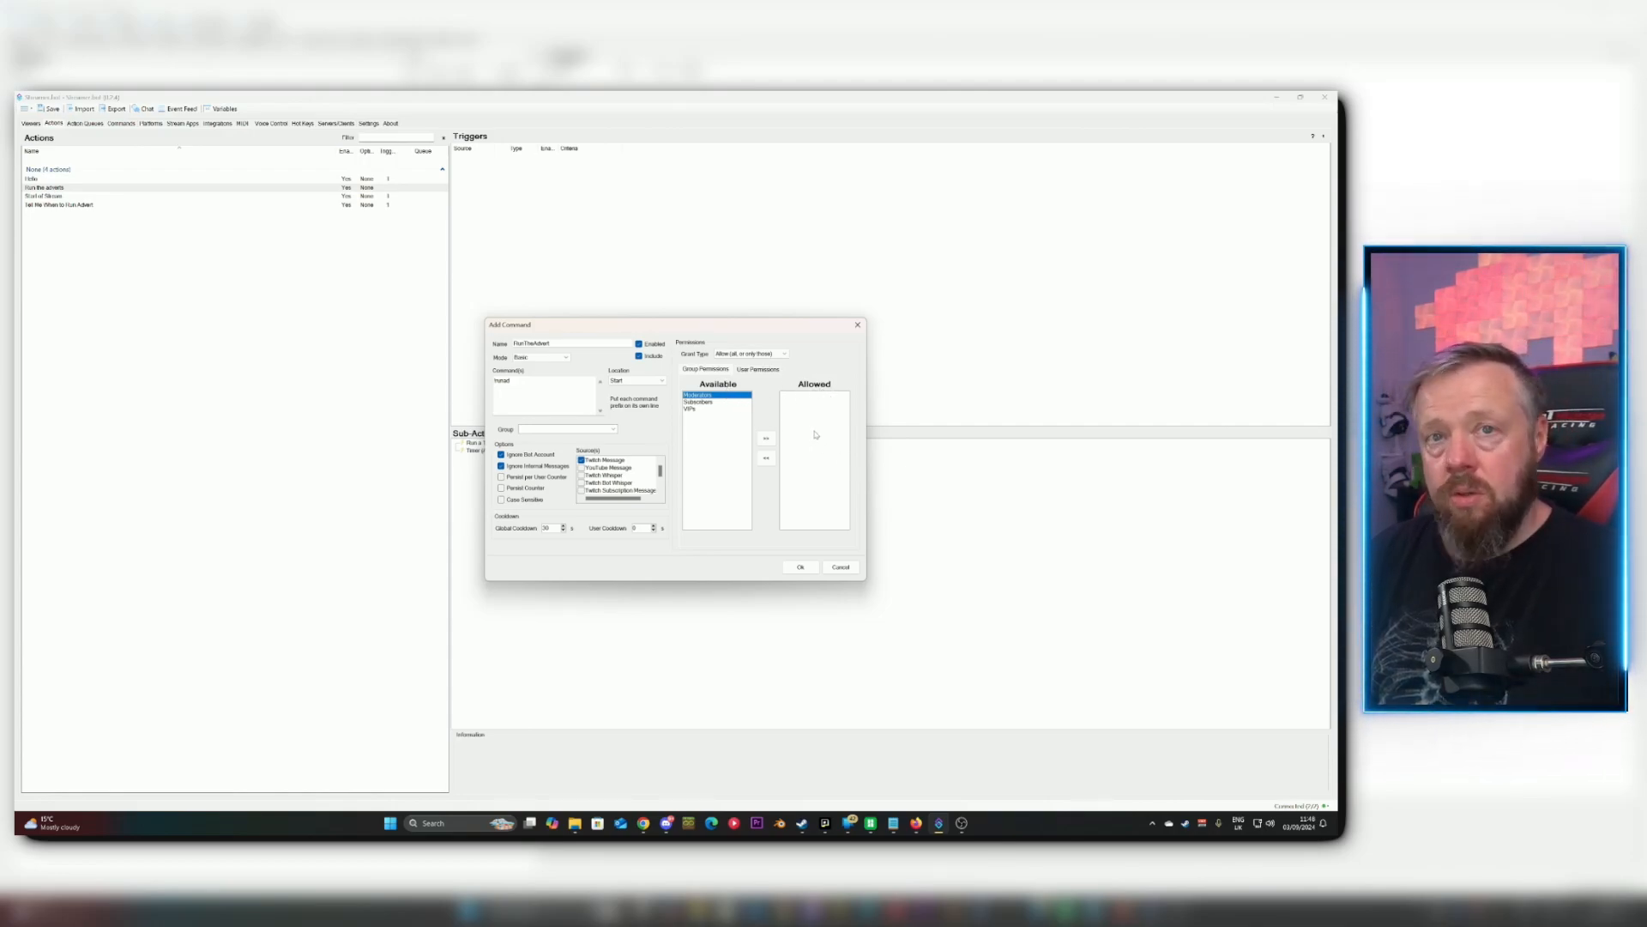
{"action": "double_click", "coordinate": [696, 395]}
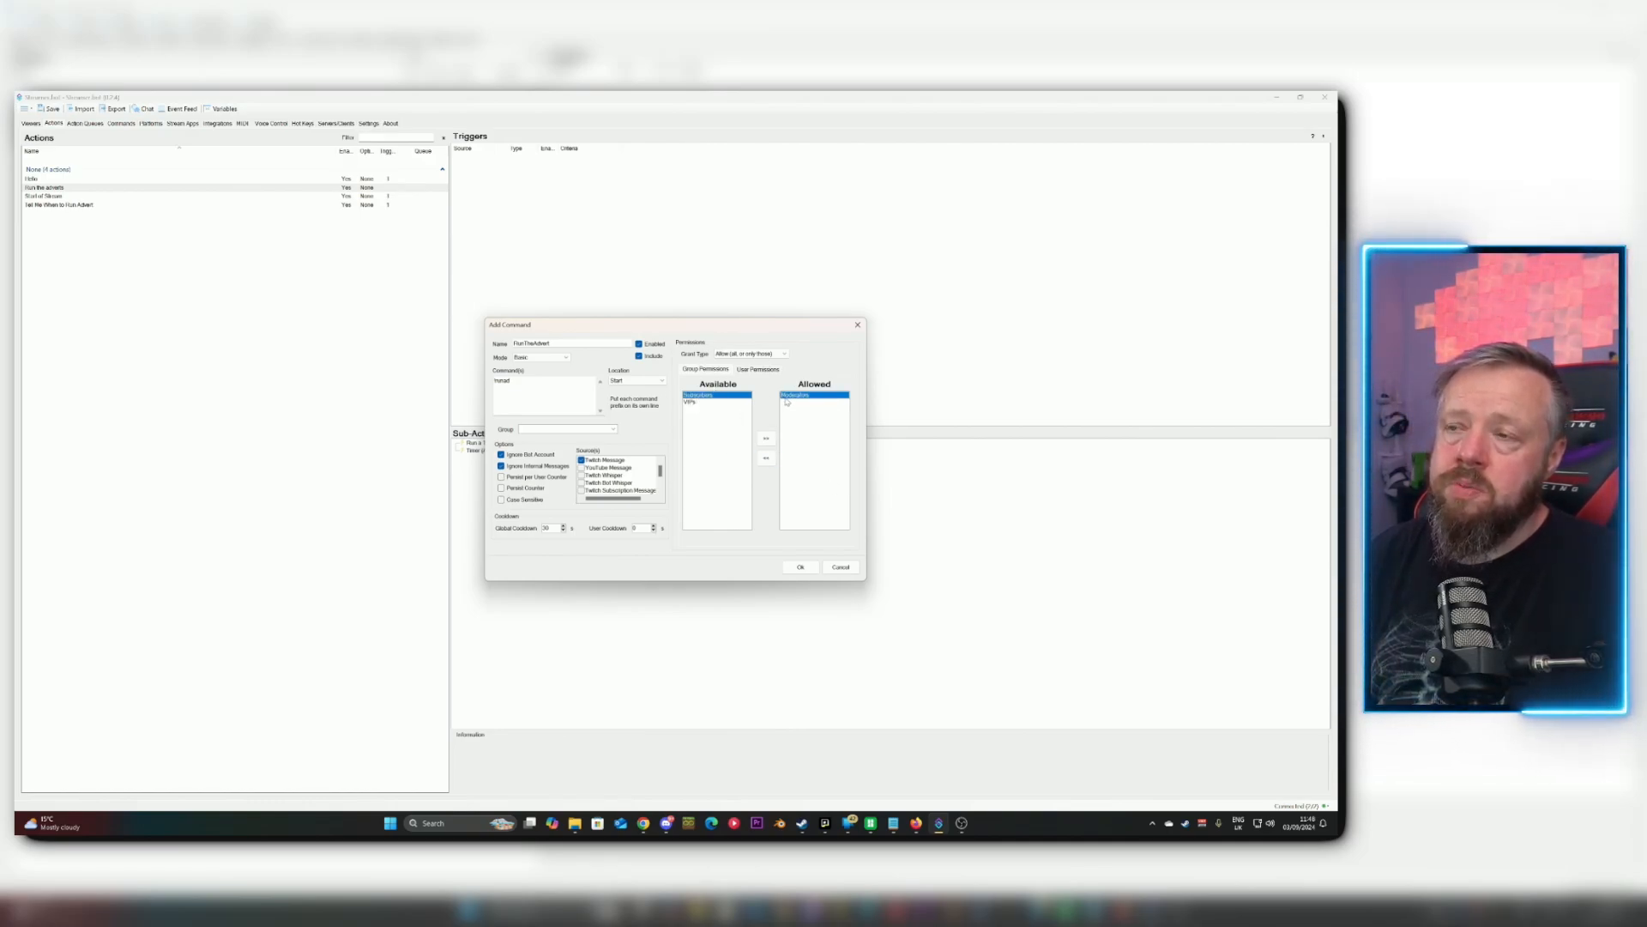
{"action": "left_click", "coordinate": [801, 568]}
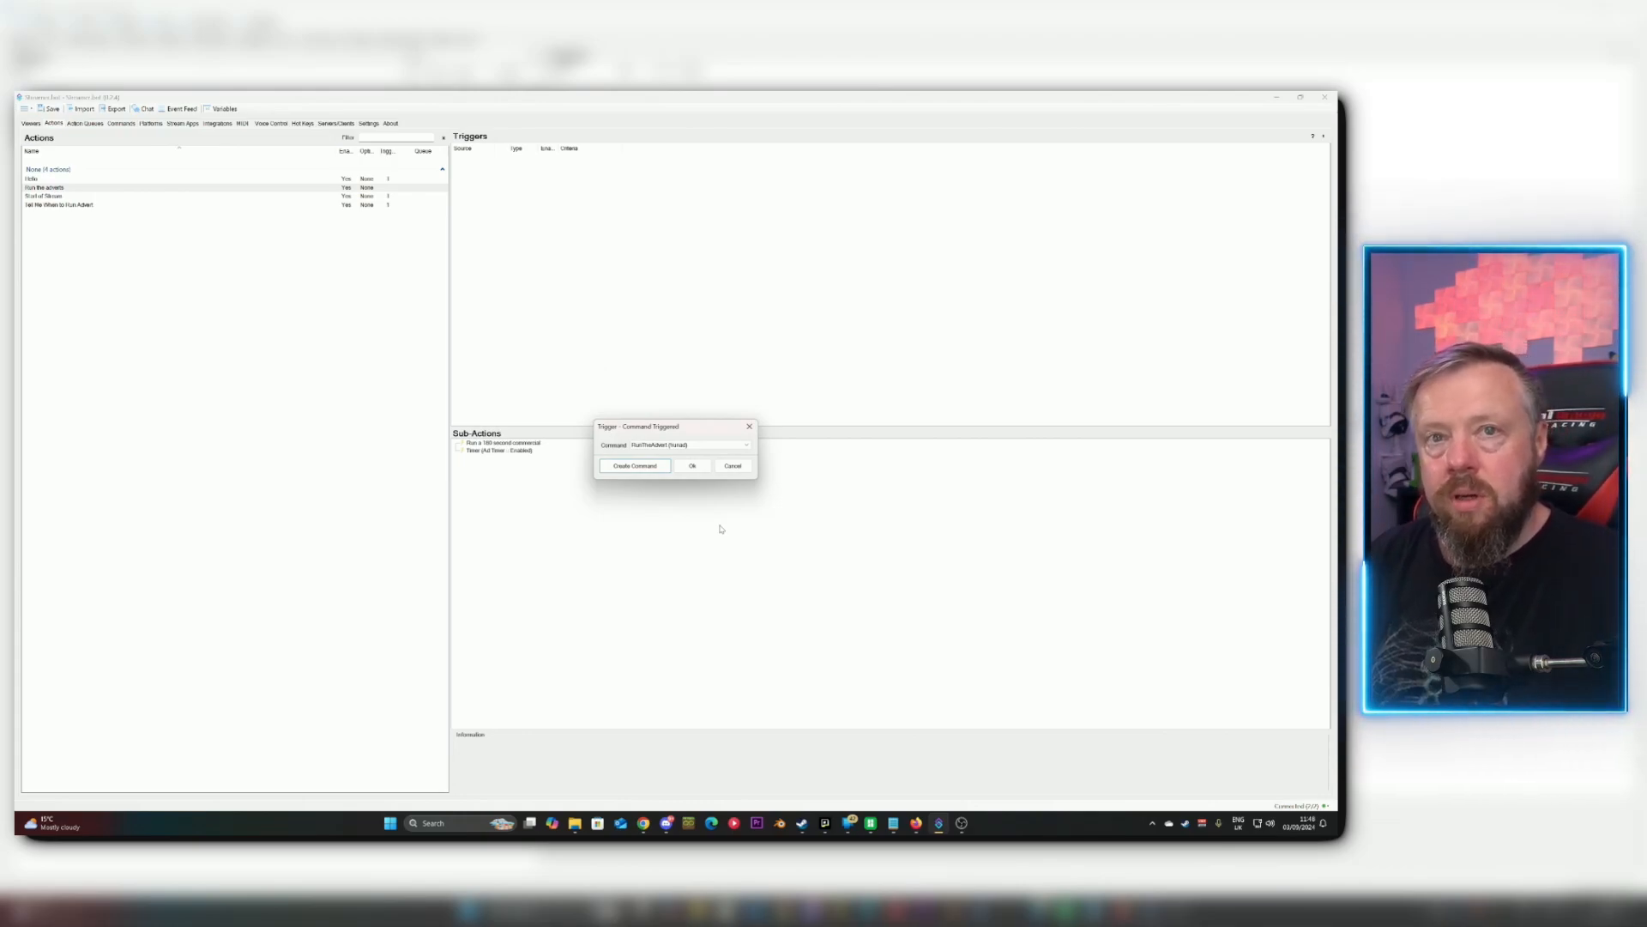
{"action": "left_click", "coordinate": [692, 465]}
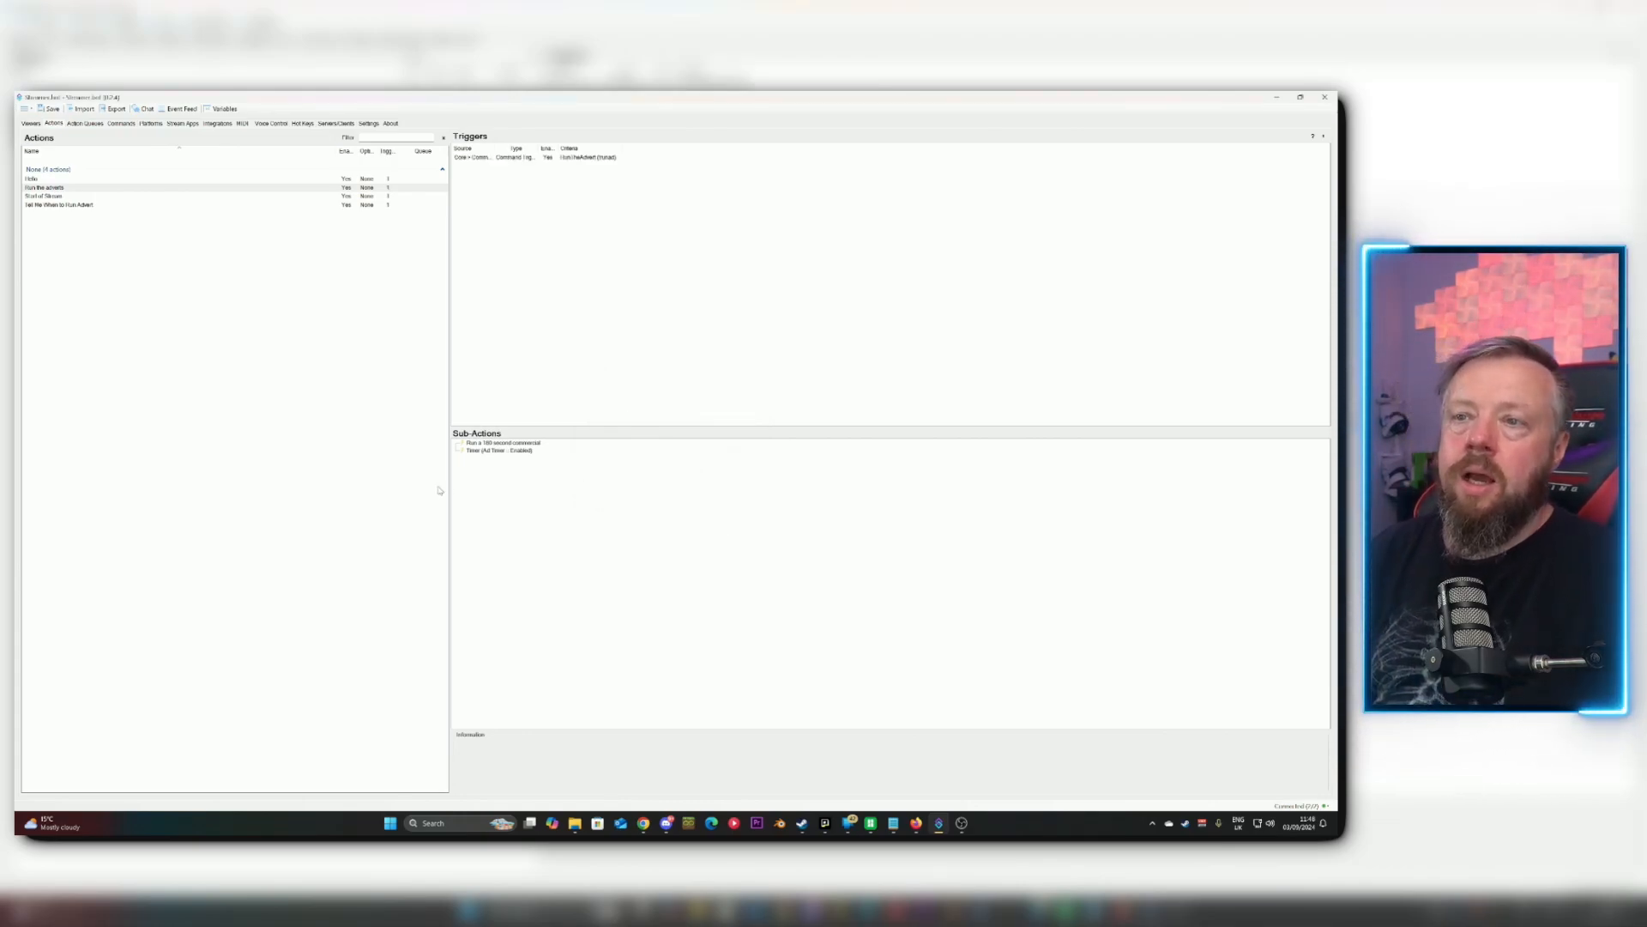
Add an OBS Set Active Scene sub-action that switches to Game Scene in the Run the adverts action.
{"action": "right_click", "coordinate": [510, 468]}
{"action": "mouse_move", "coordinate": [549, 503]}
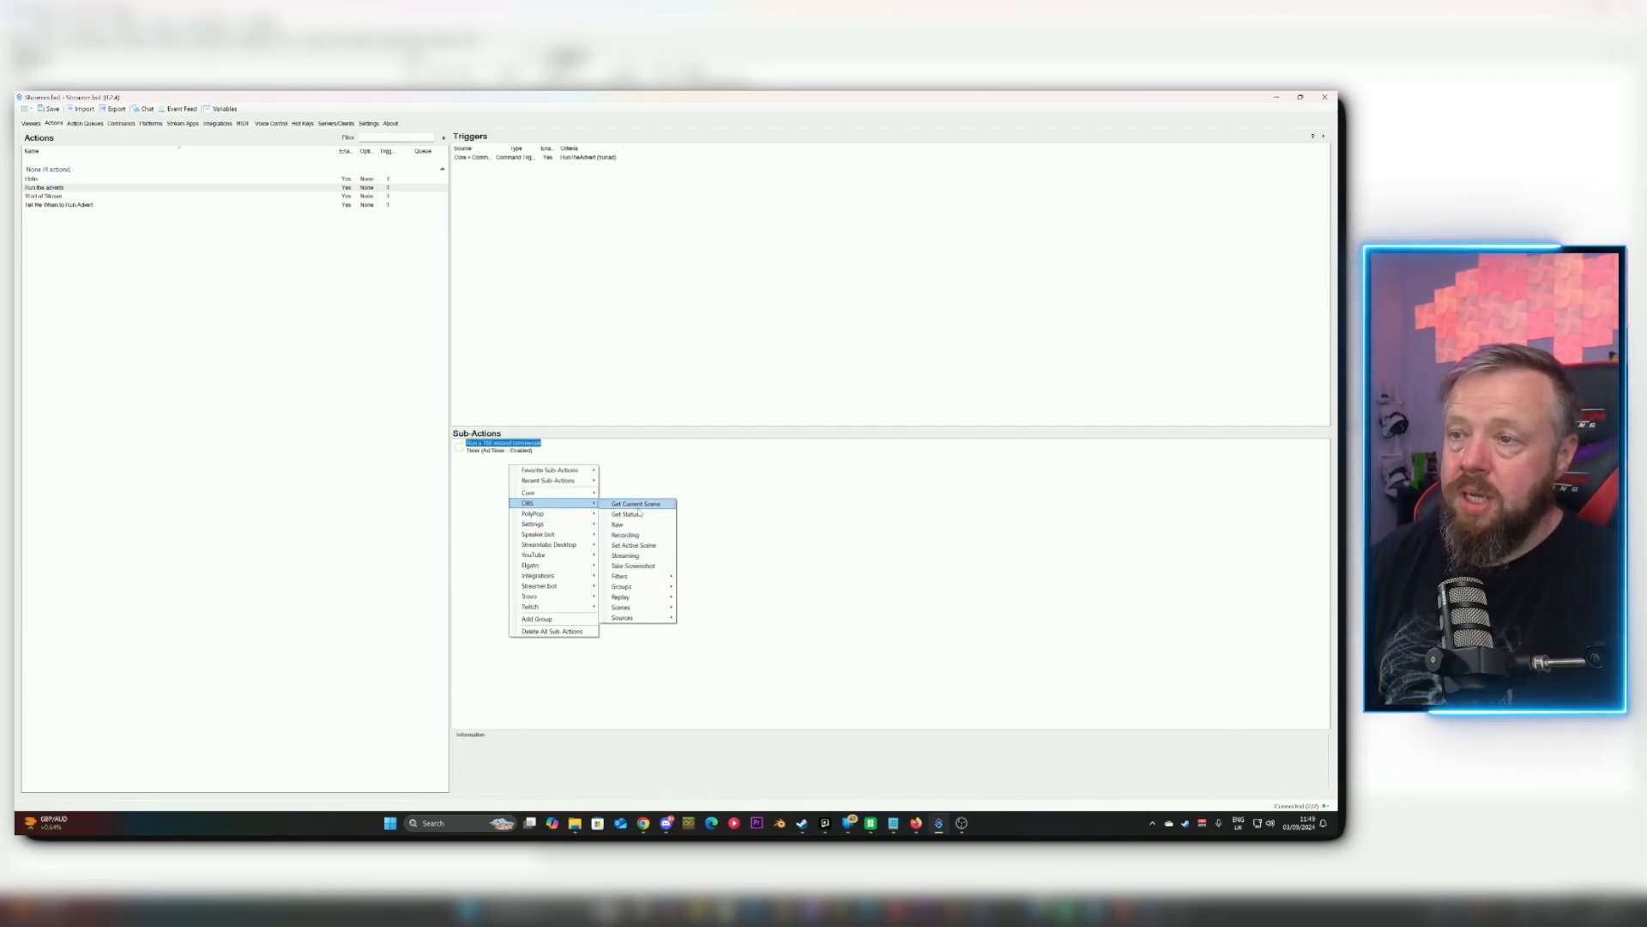
{"action": "left_click", "coordinate": [640, 546]}
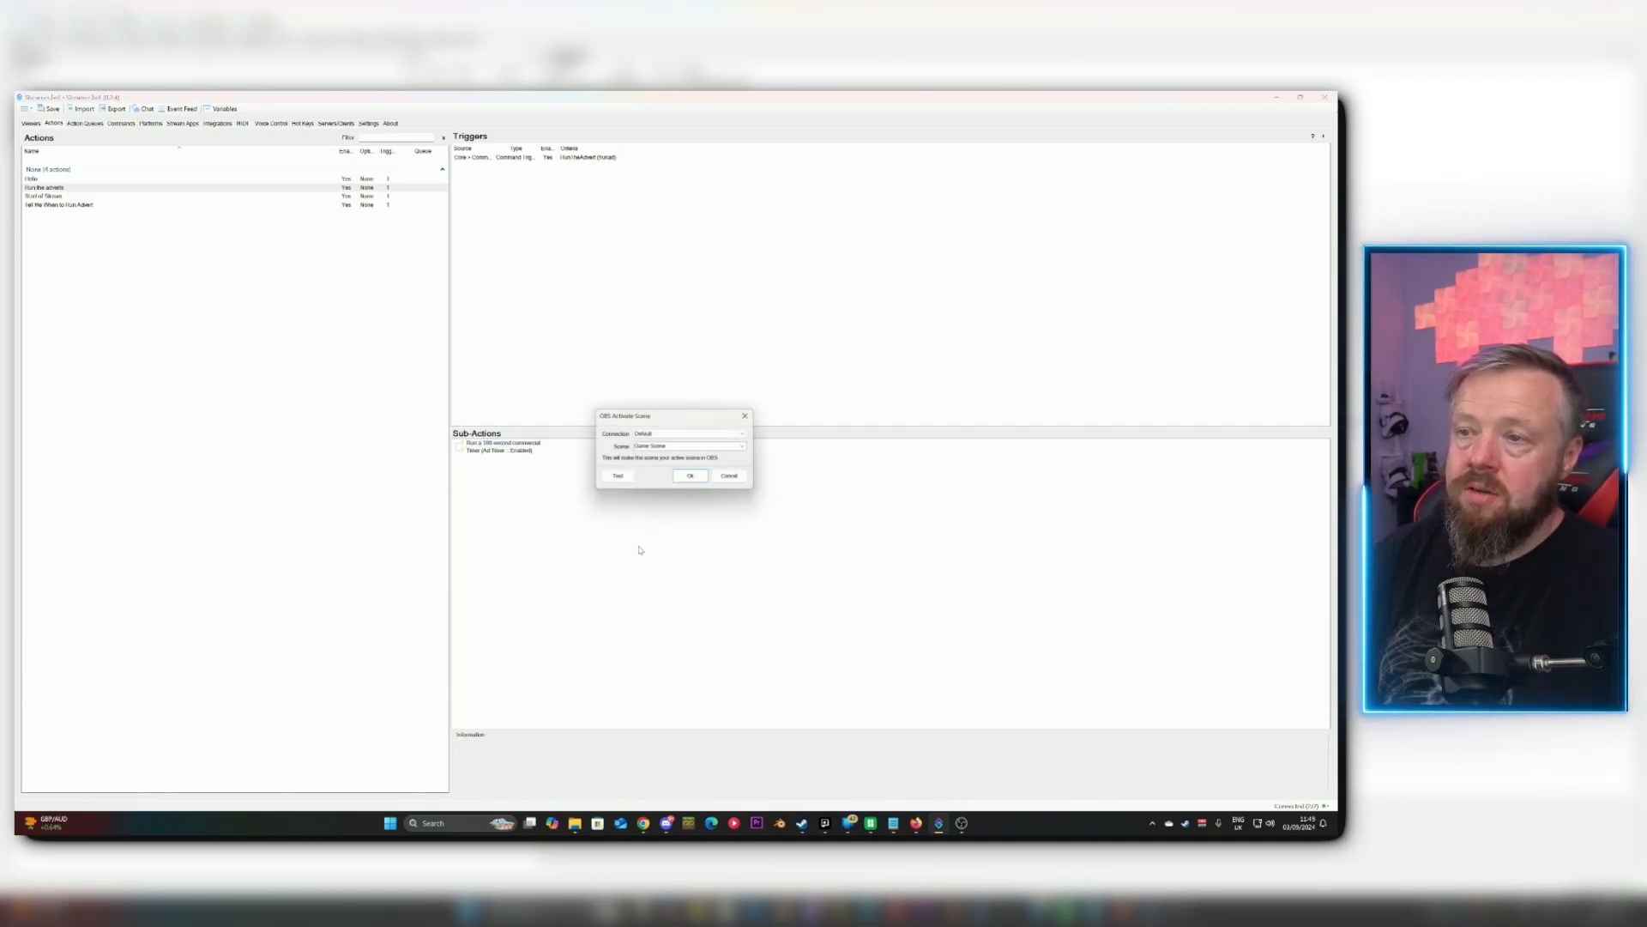
{"action": "left_click", "coordinate": [746, 448]}
{"action": "left_click", "coordinate": [745, 454]}
{"action": "left_click", "coordinate": [748, 448]}
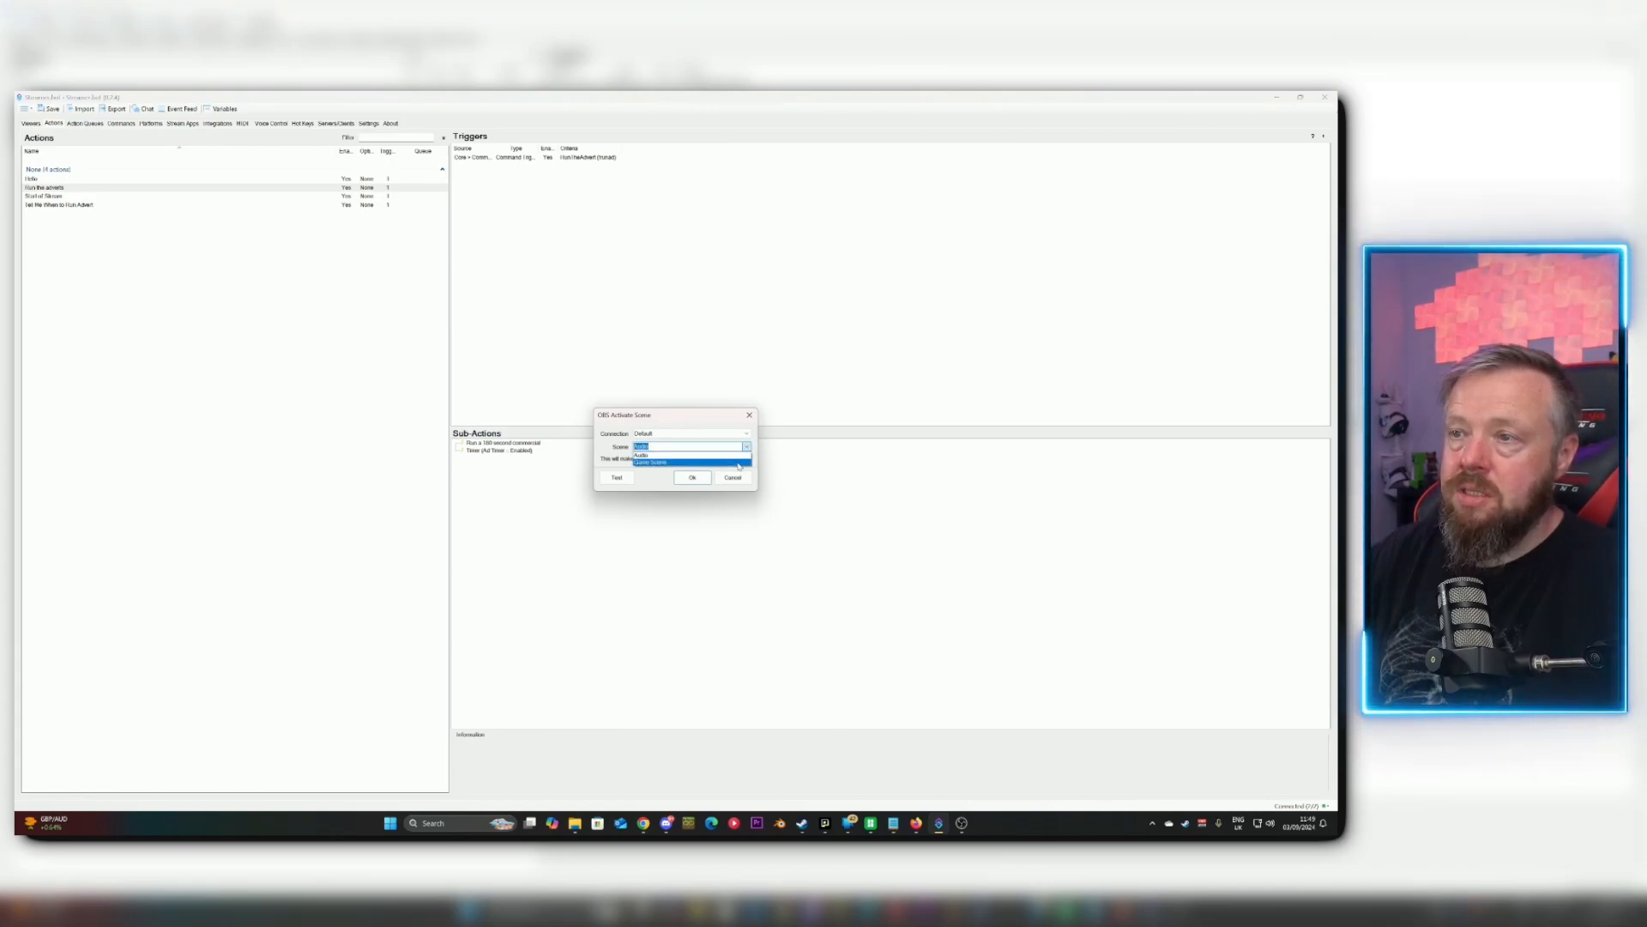
{"action": "left_click", "coordinate": [706, 464]}
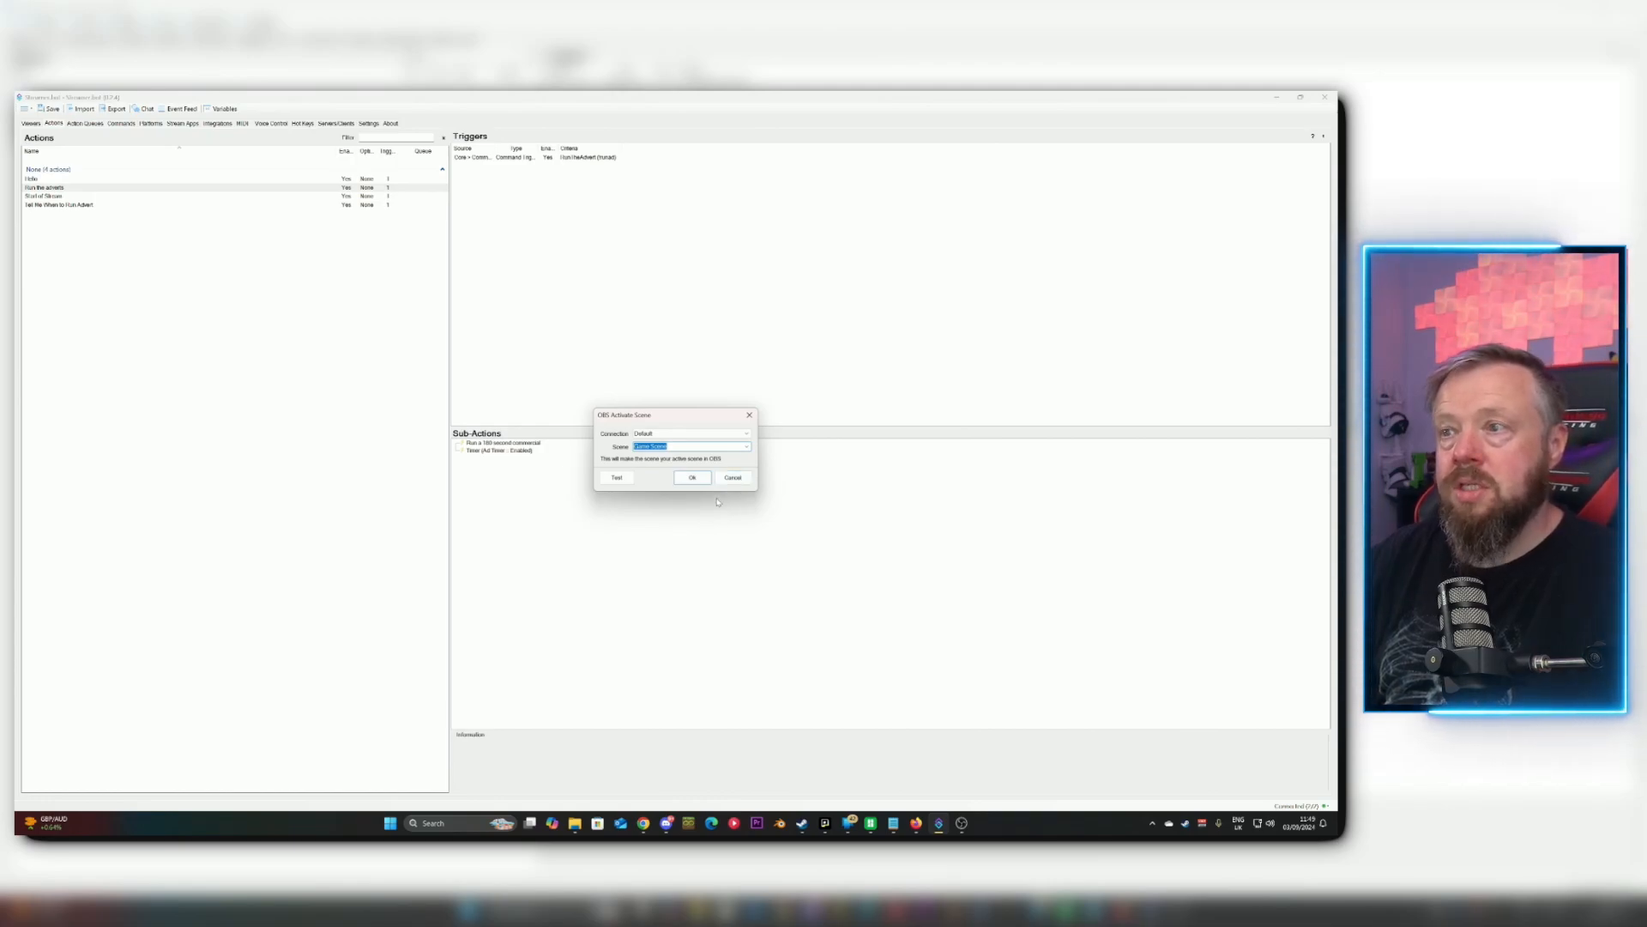
{"action": "left_click", "coordinate": [698, 483]}
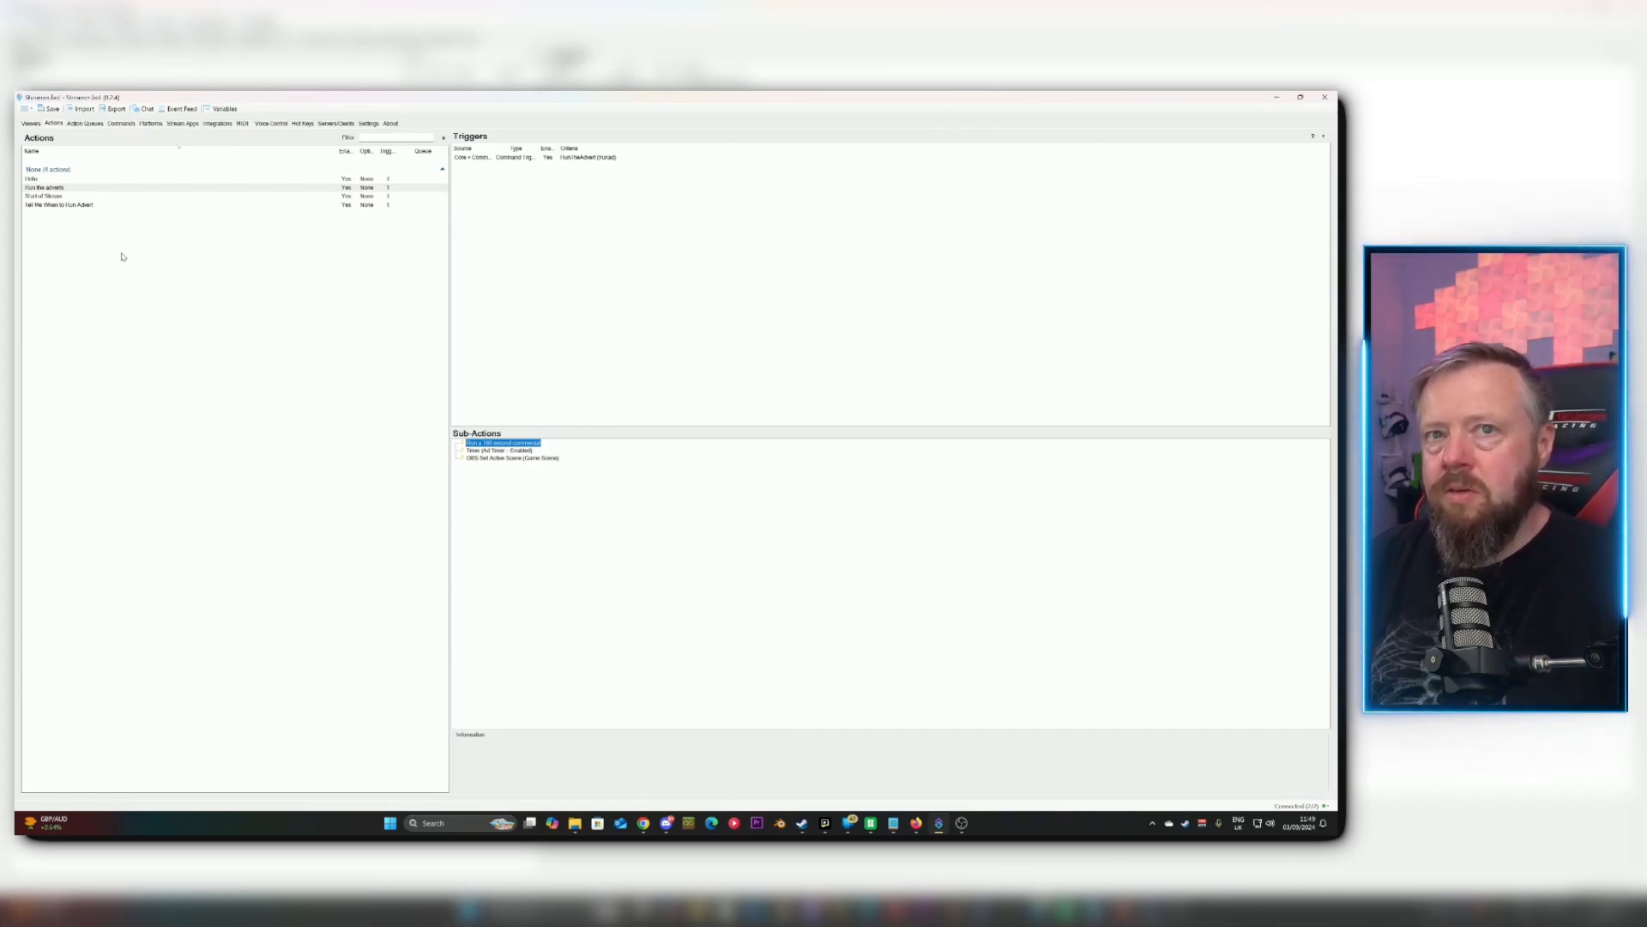
Add a new action named End of stream to the actions list.
{"action": "right_click", "coordinate": [59, 229]}
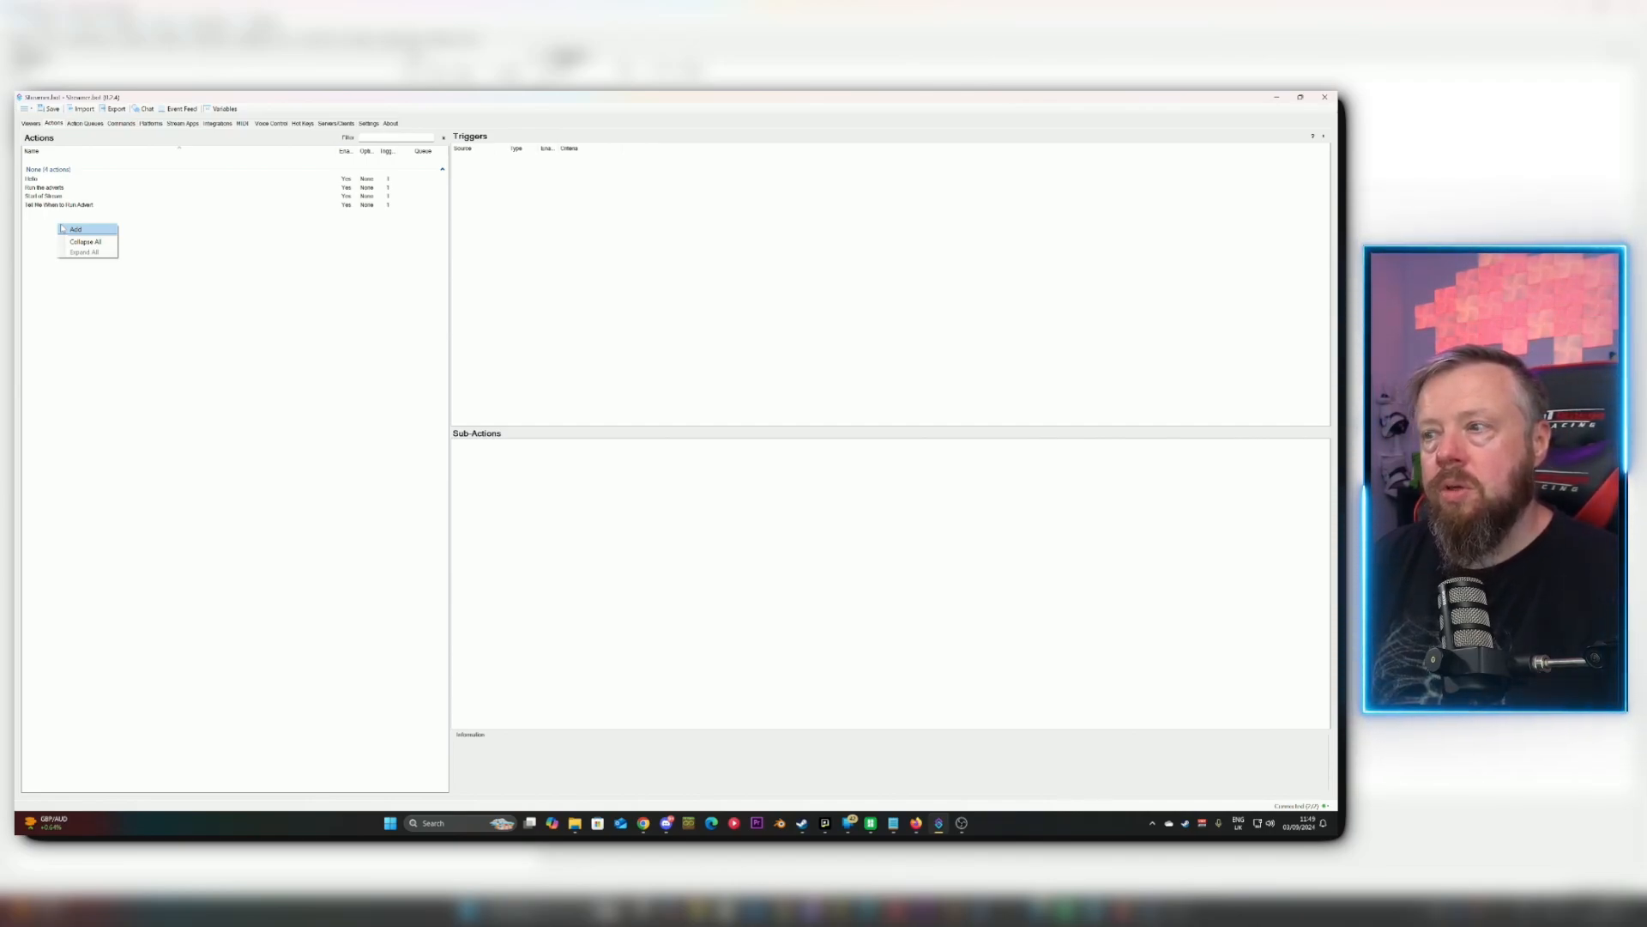
{"action": "left_click", "coordinate": [75, 230]}
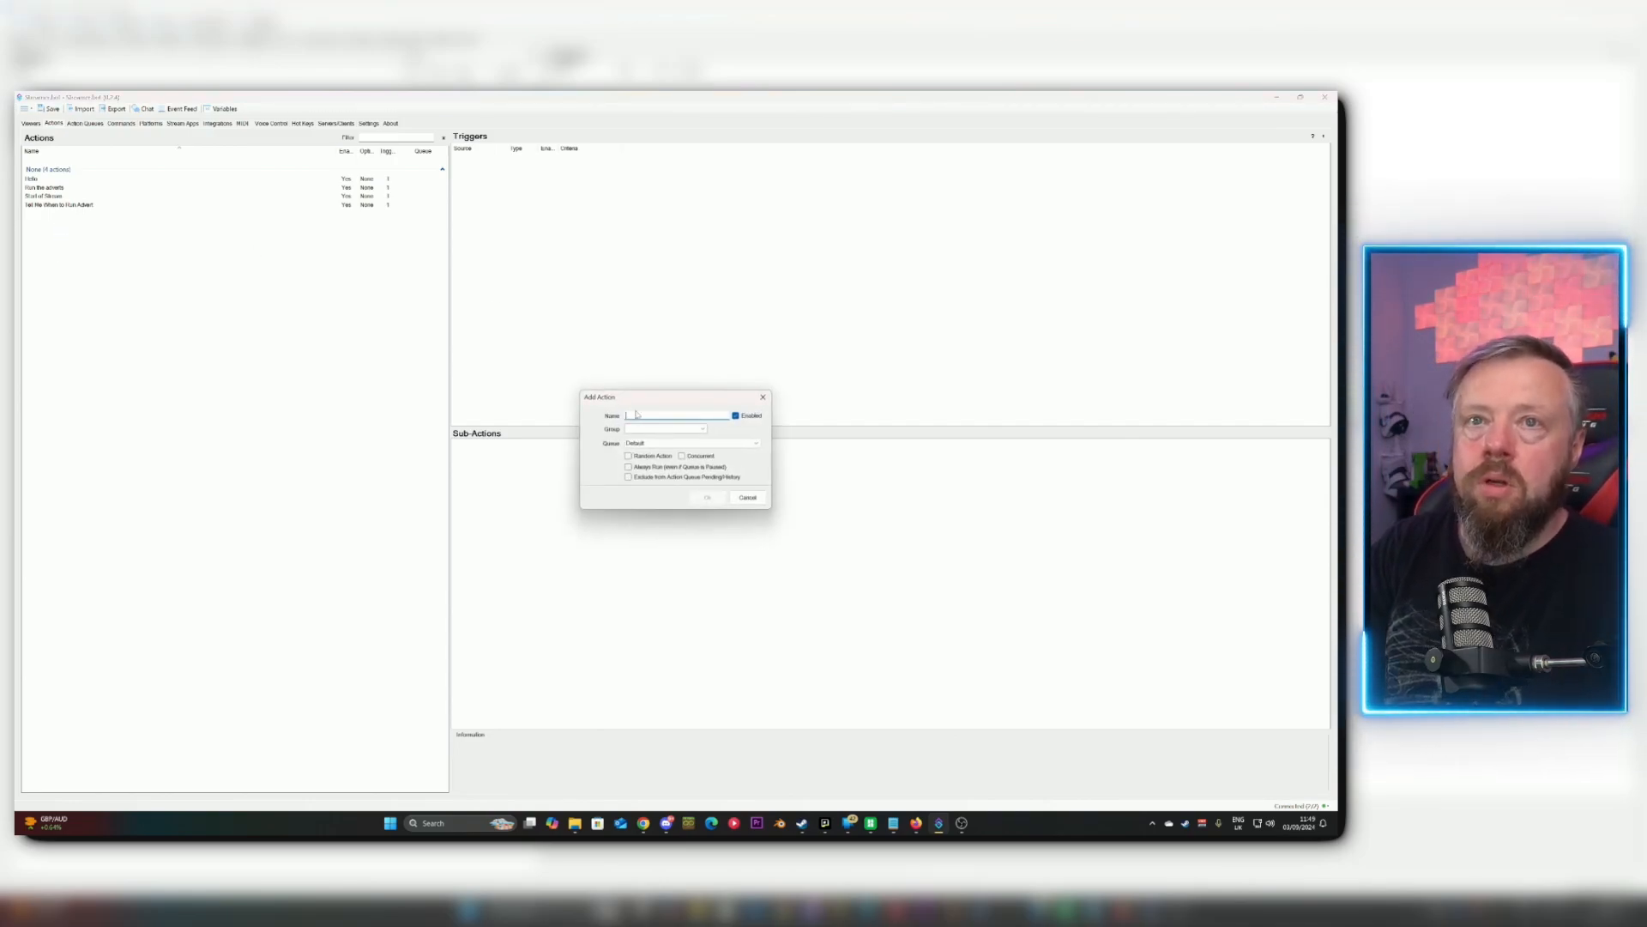
{"action": "type", "text": "S"}
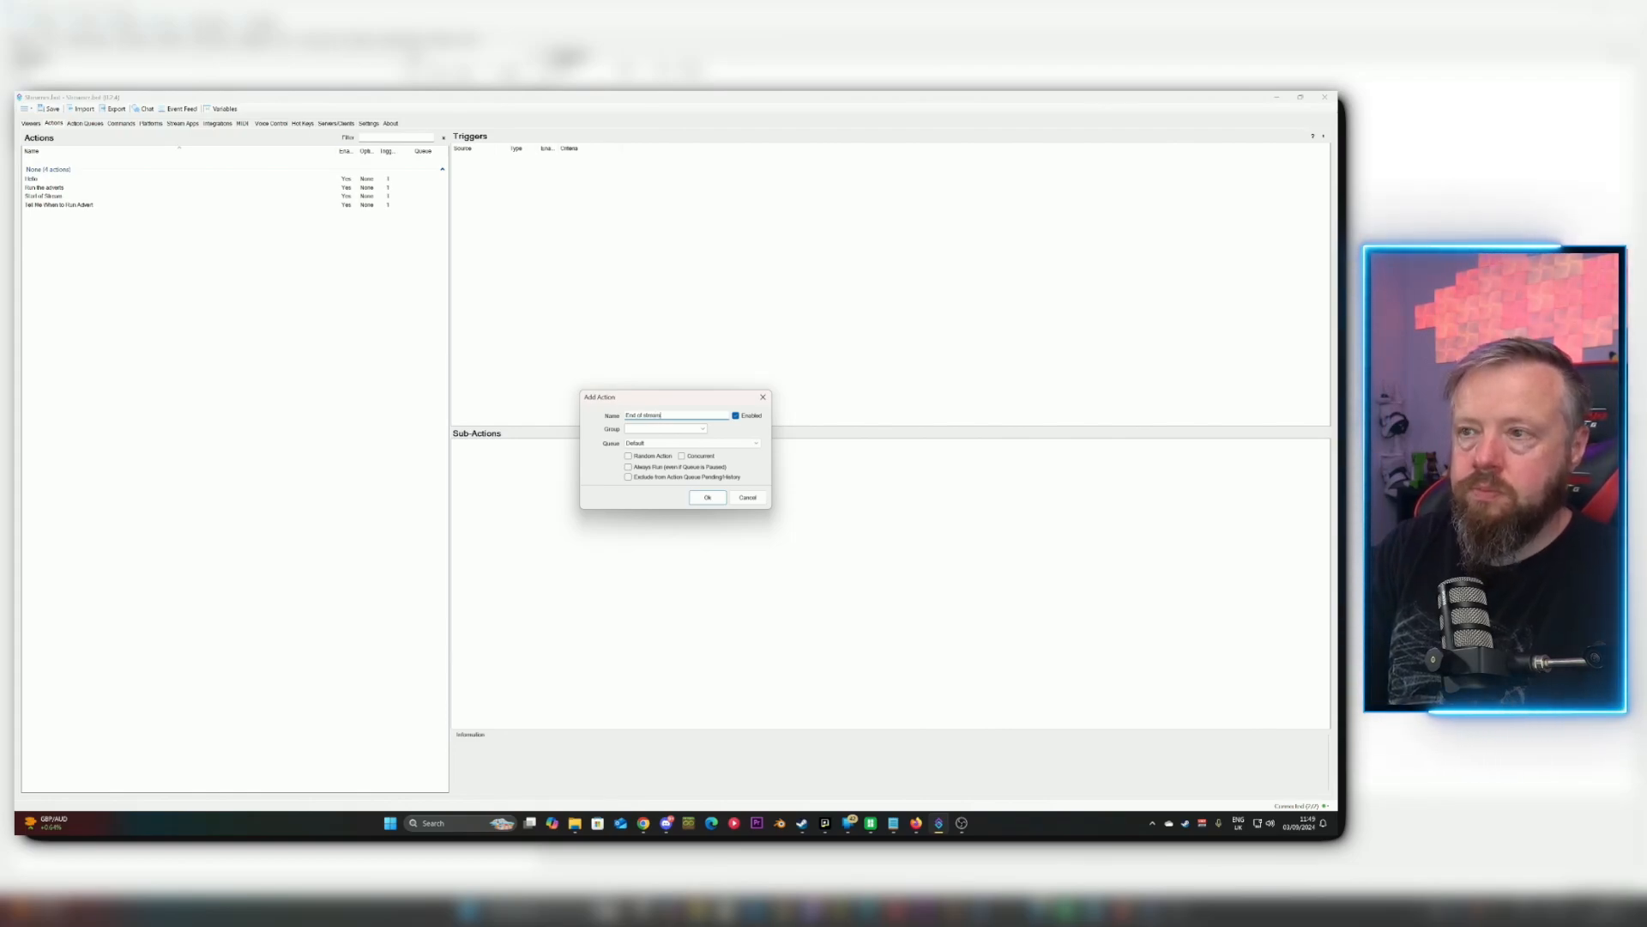
{"action": "key", "text": "Return"}
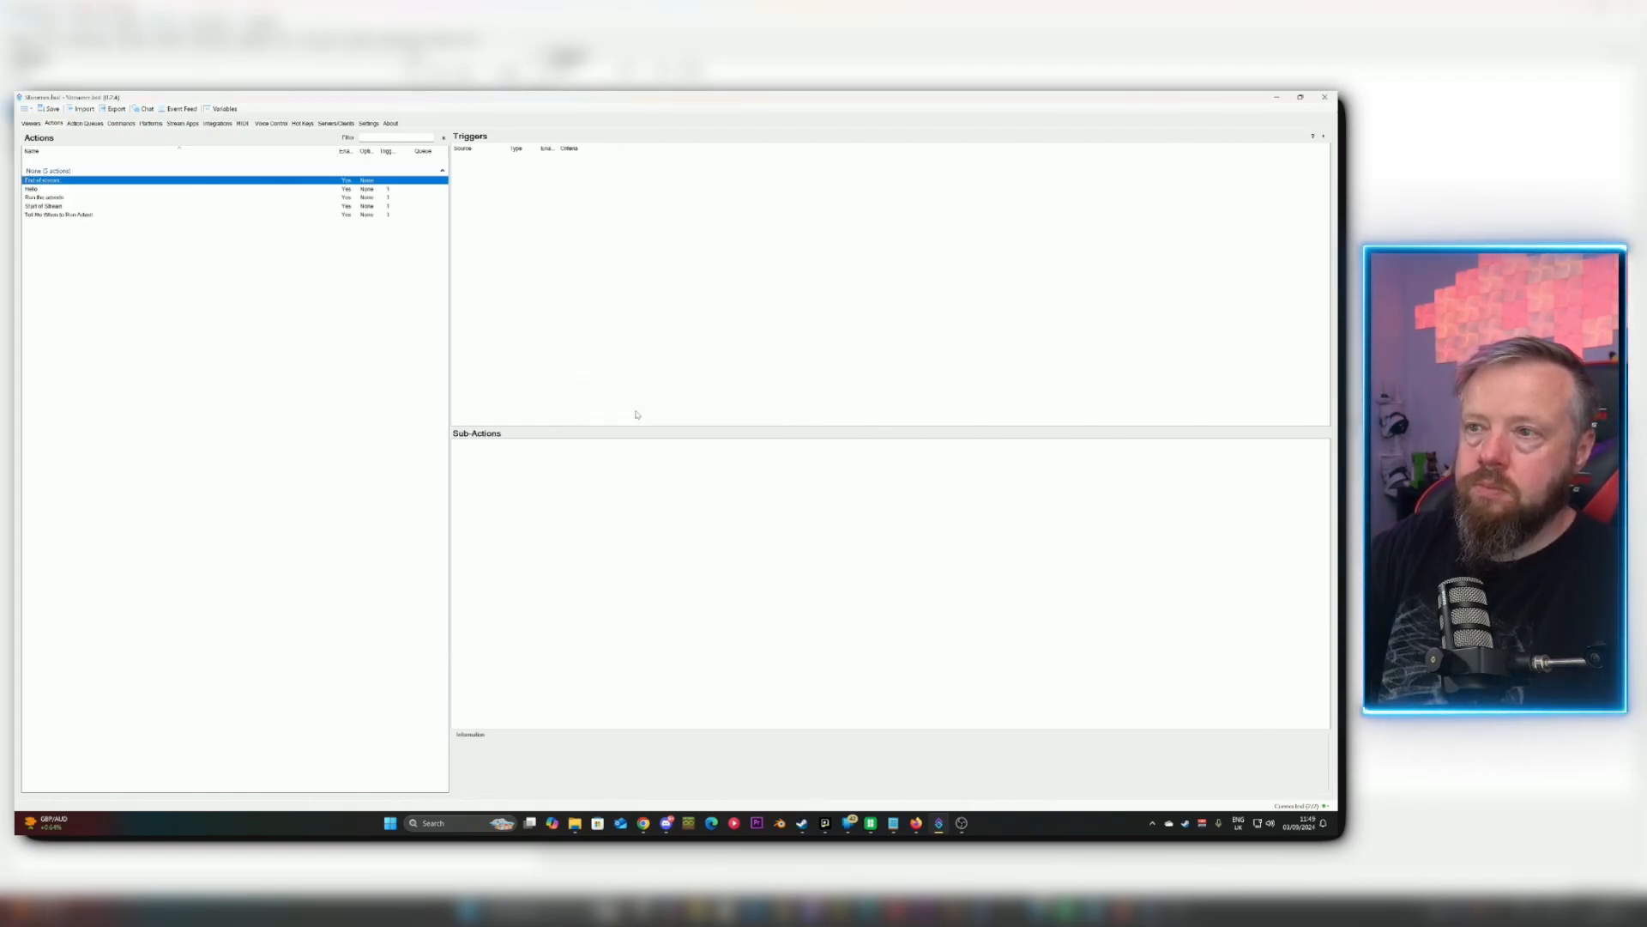
Add a Set Timer State sub-action that sets the Ad Timer to Disabled in the End of stream action.
{"action": "right_click", "coordinate": [549, 472]}
{"action": "mouse_move", "coordinate": [601, 497]}
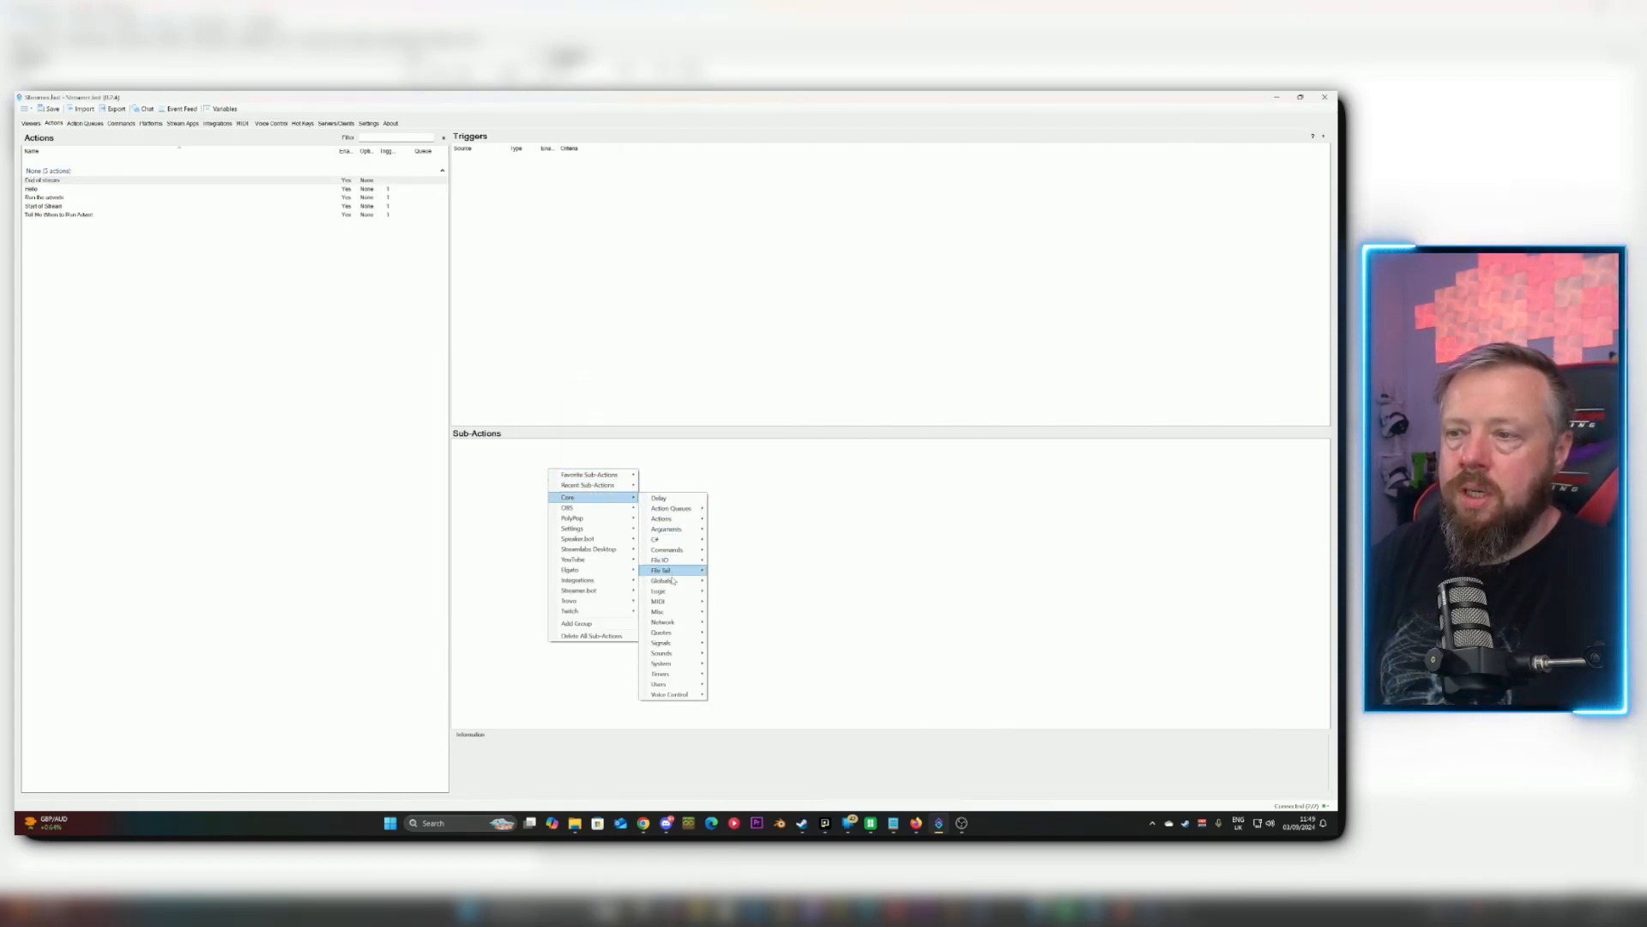
{"action": "mouse_move", "coordinate": [678, 678]}
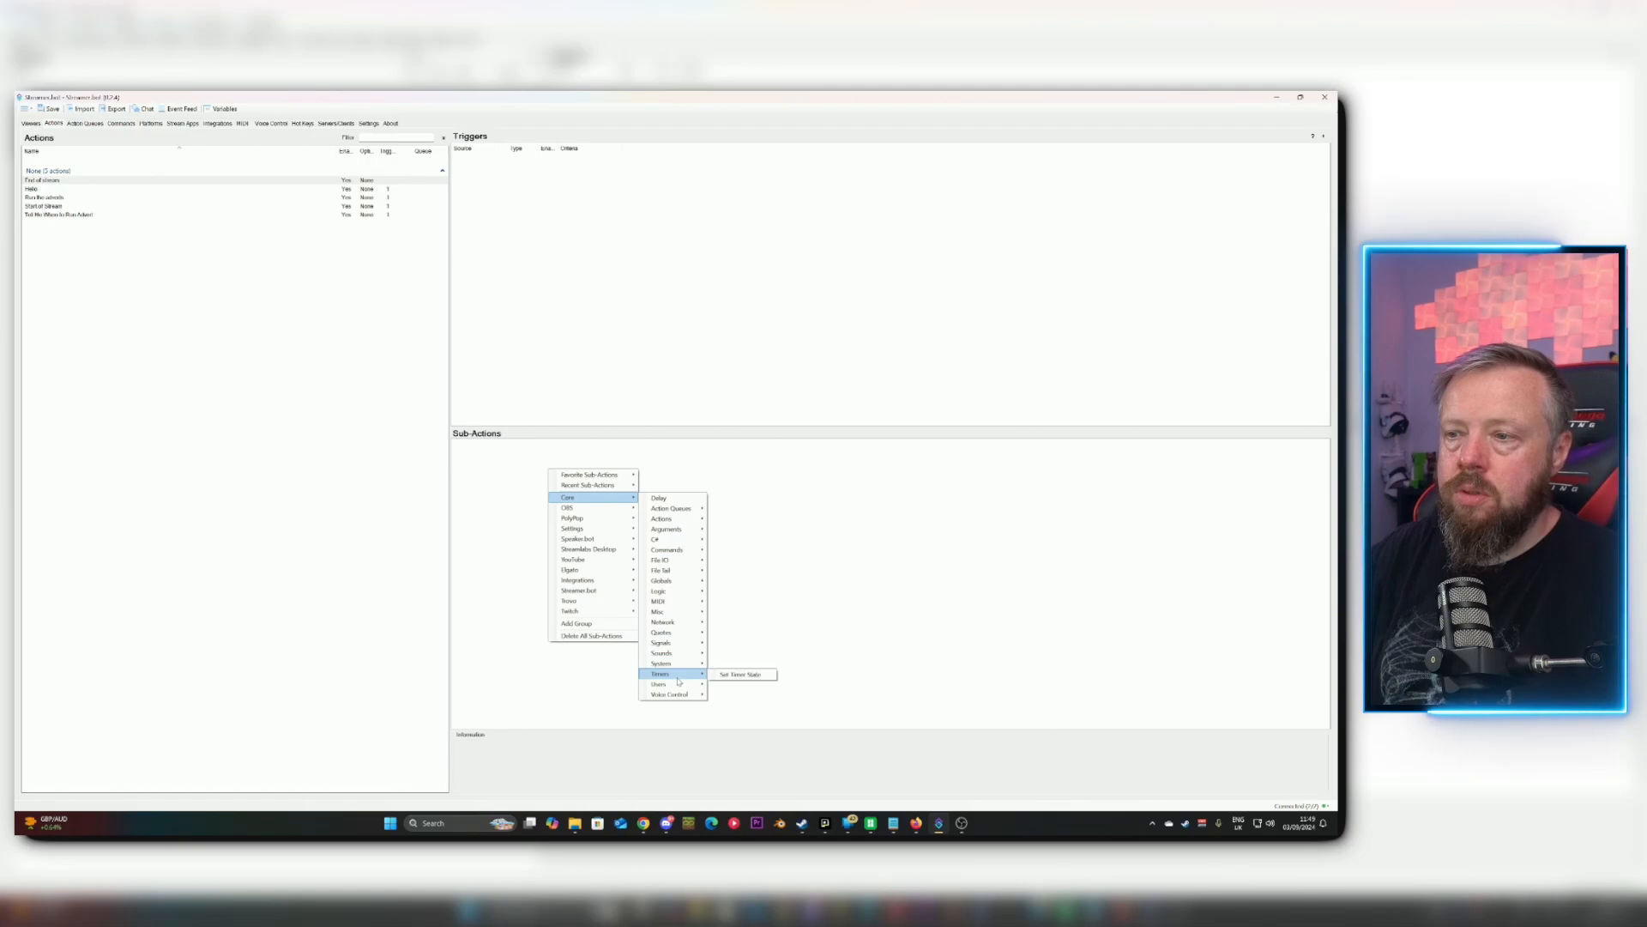
{"action": "left_click", "coordinate": [738, 675]}
{"action": "left_click", "coordinate": [675, 452]}
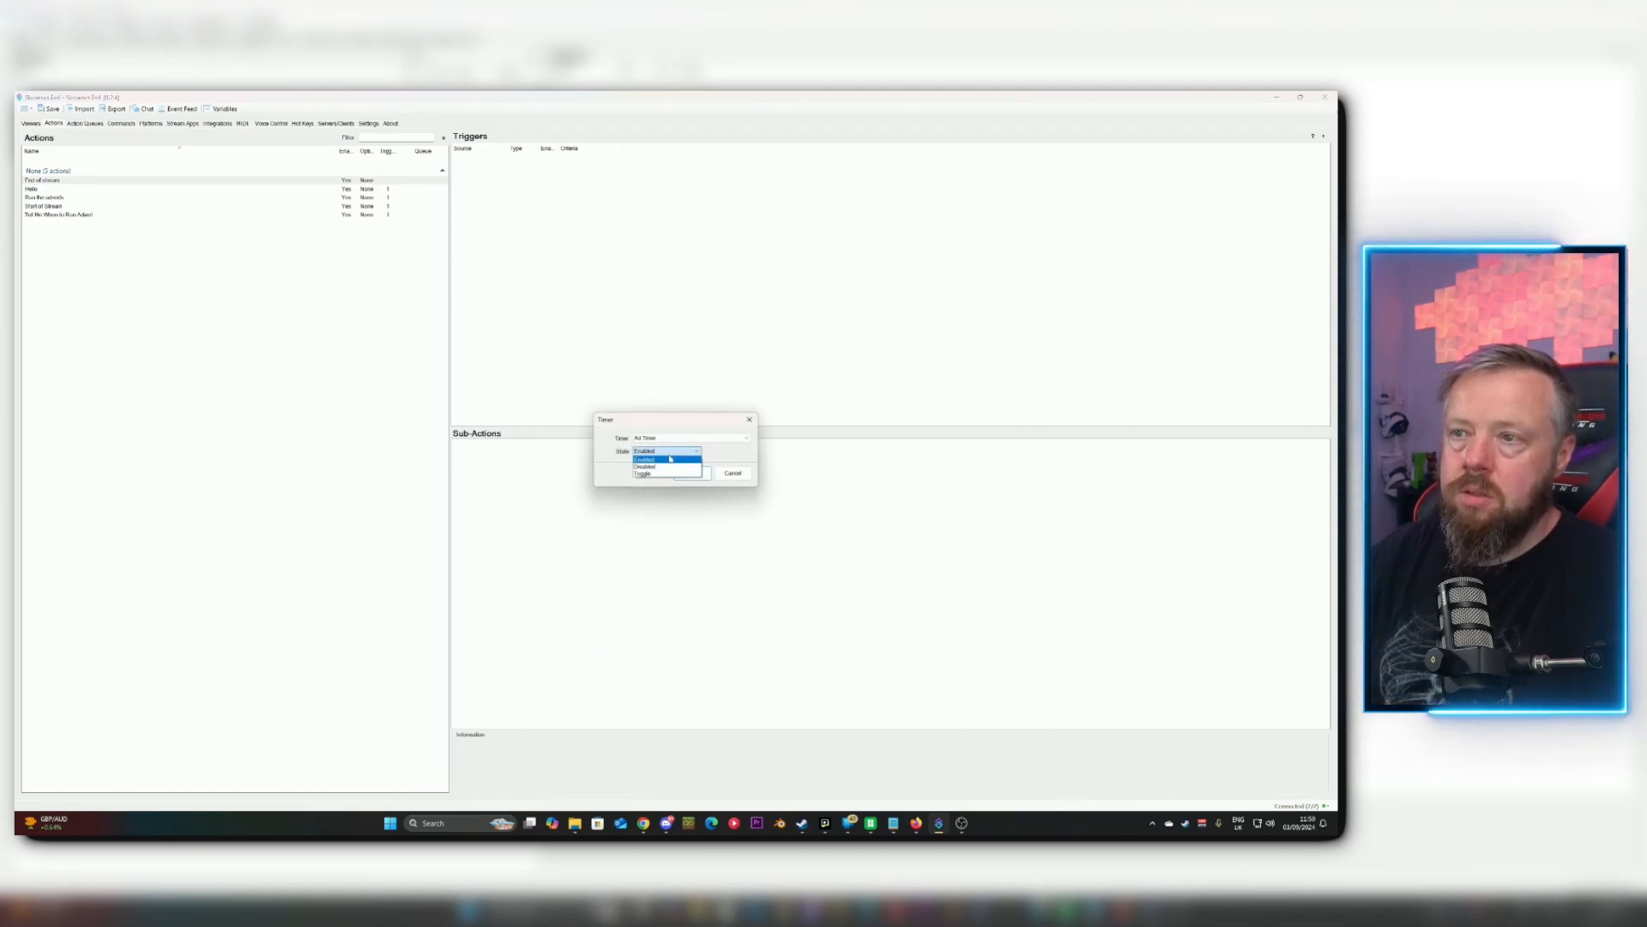
{"action": "left_click", "coordinate": [669, 466]}
{"action": "left_click", "coordinate": [684, 471]}
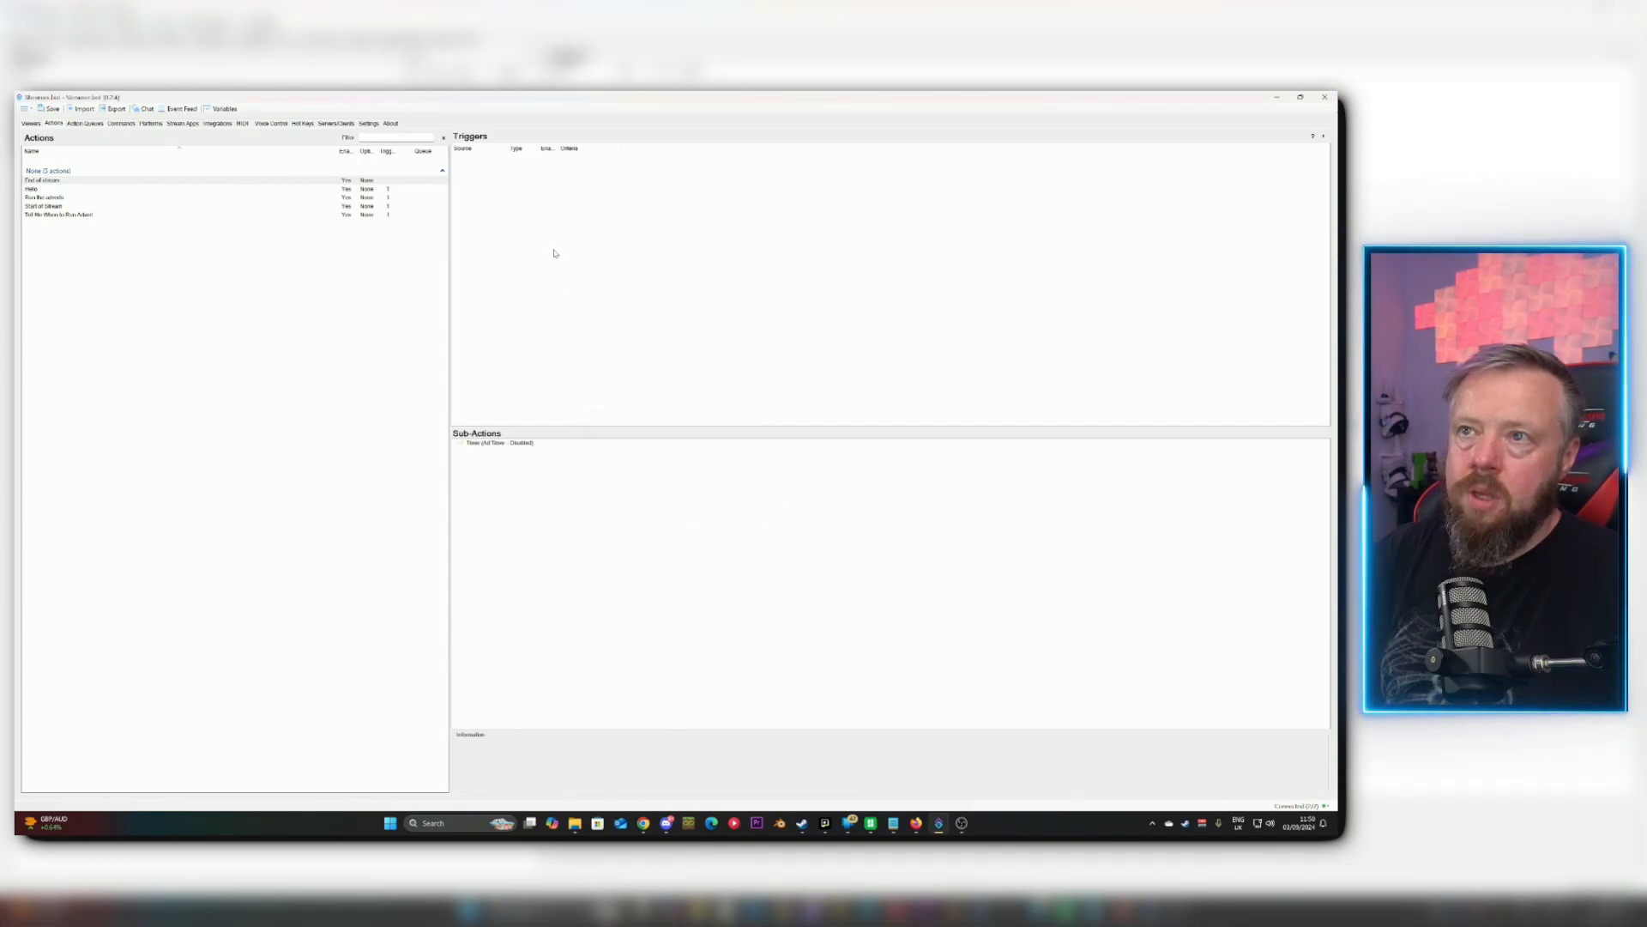
Add an OBS Streaming Stopped trigger for any OBS connection to the End of stream action.
{"action": "right_click", "coordinate": [543, 220]}
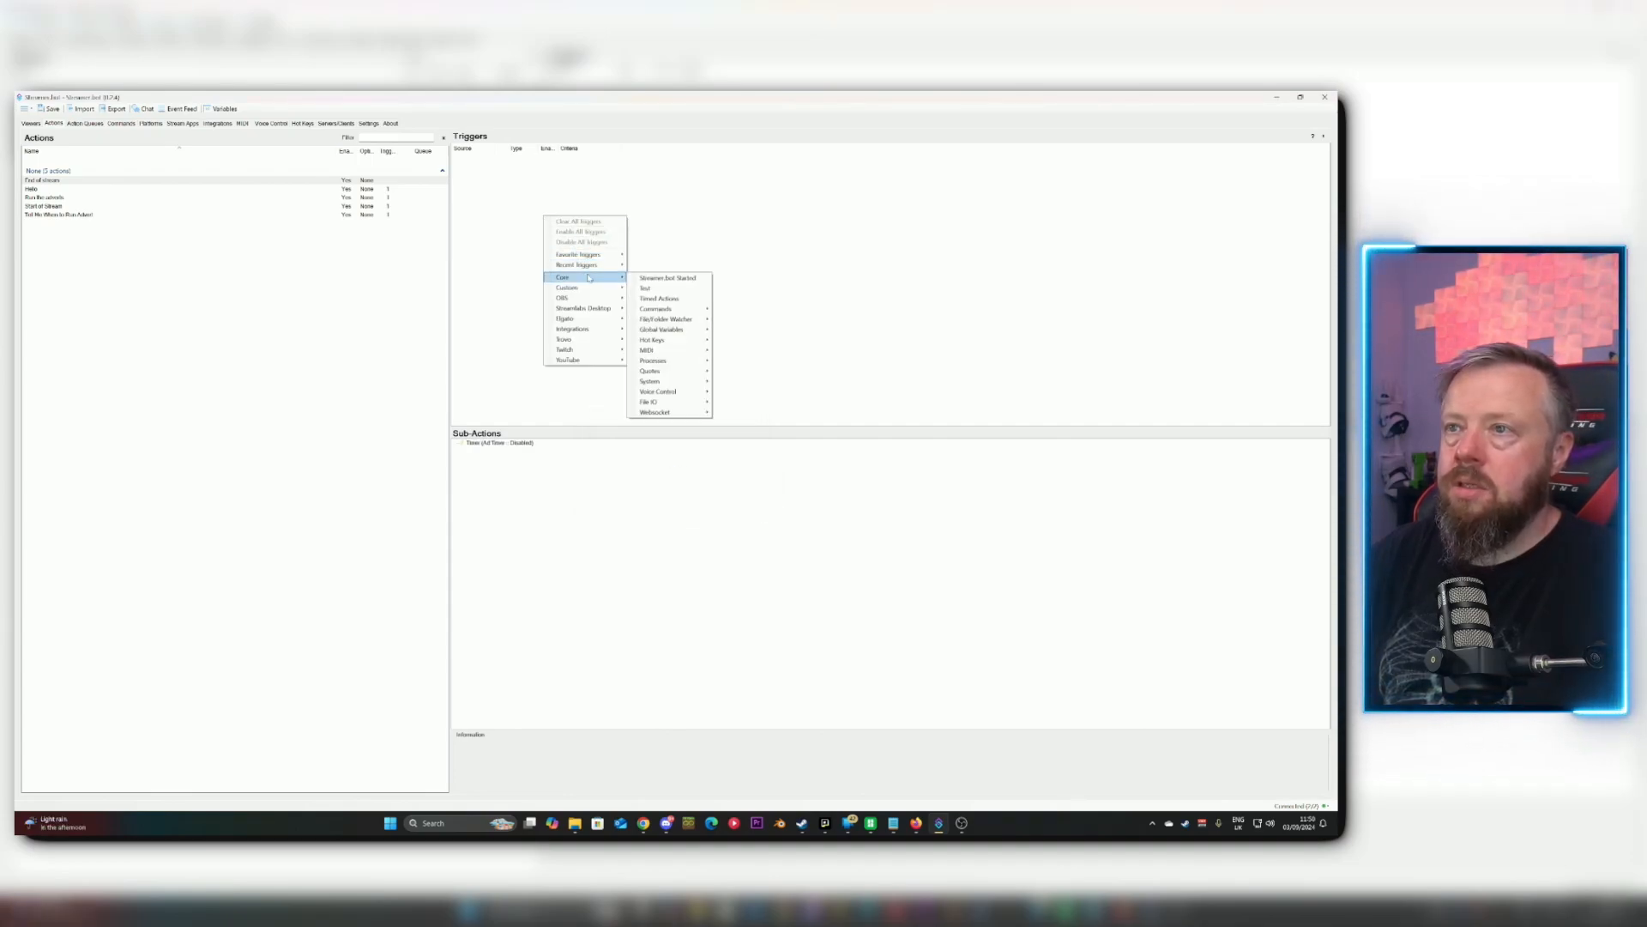
{"action": "mouse_move", "coordinate": [592, 296]}
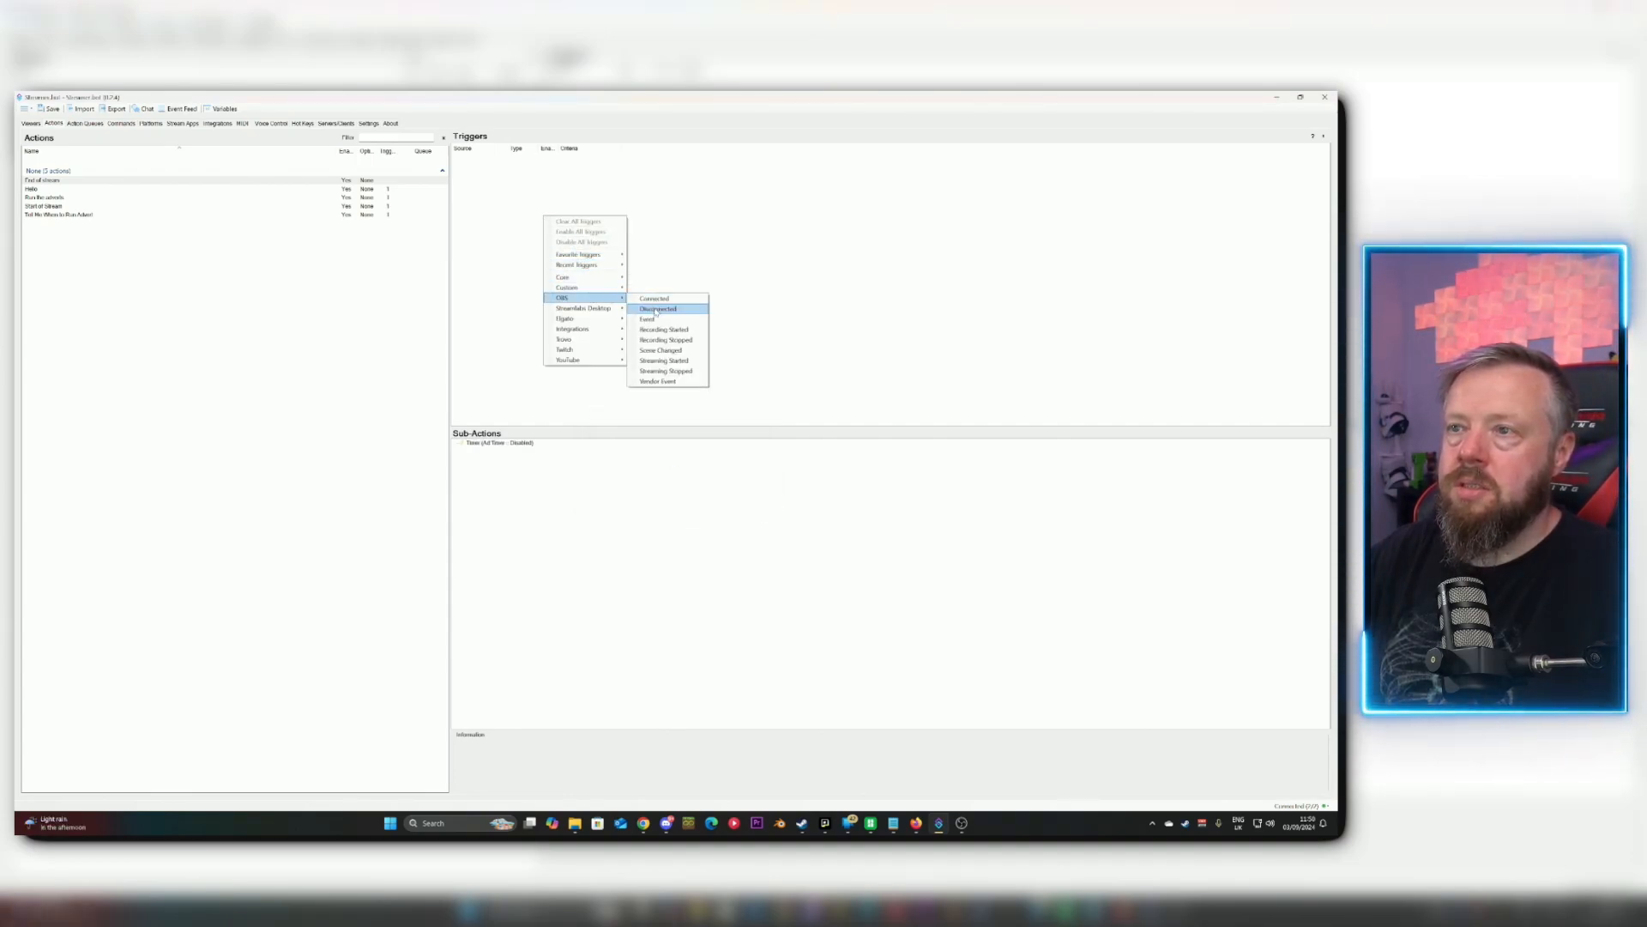
{"action": "left_click", "coordinate": [666, 371]}
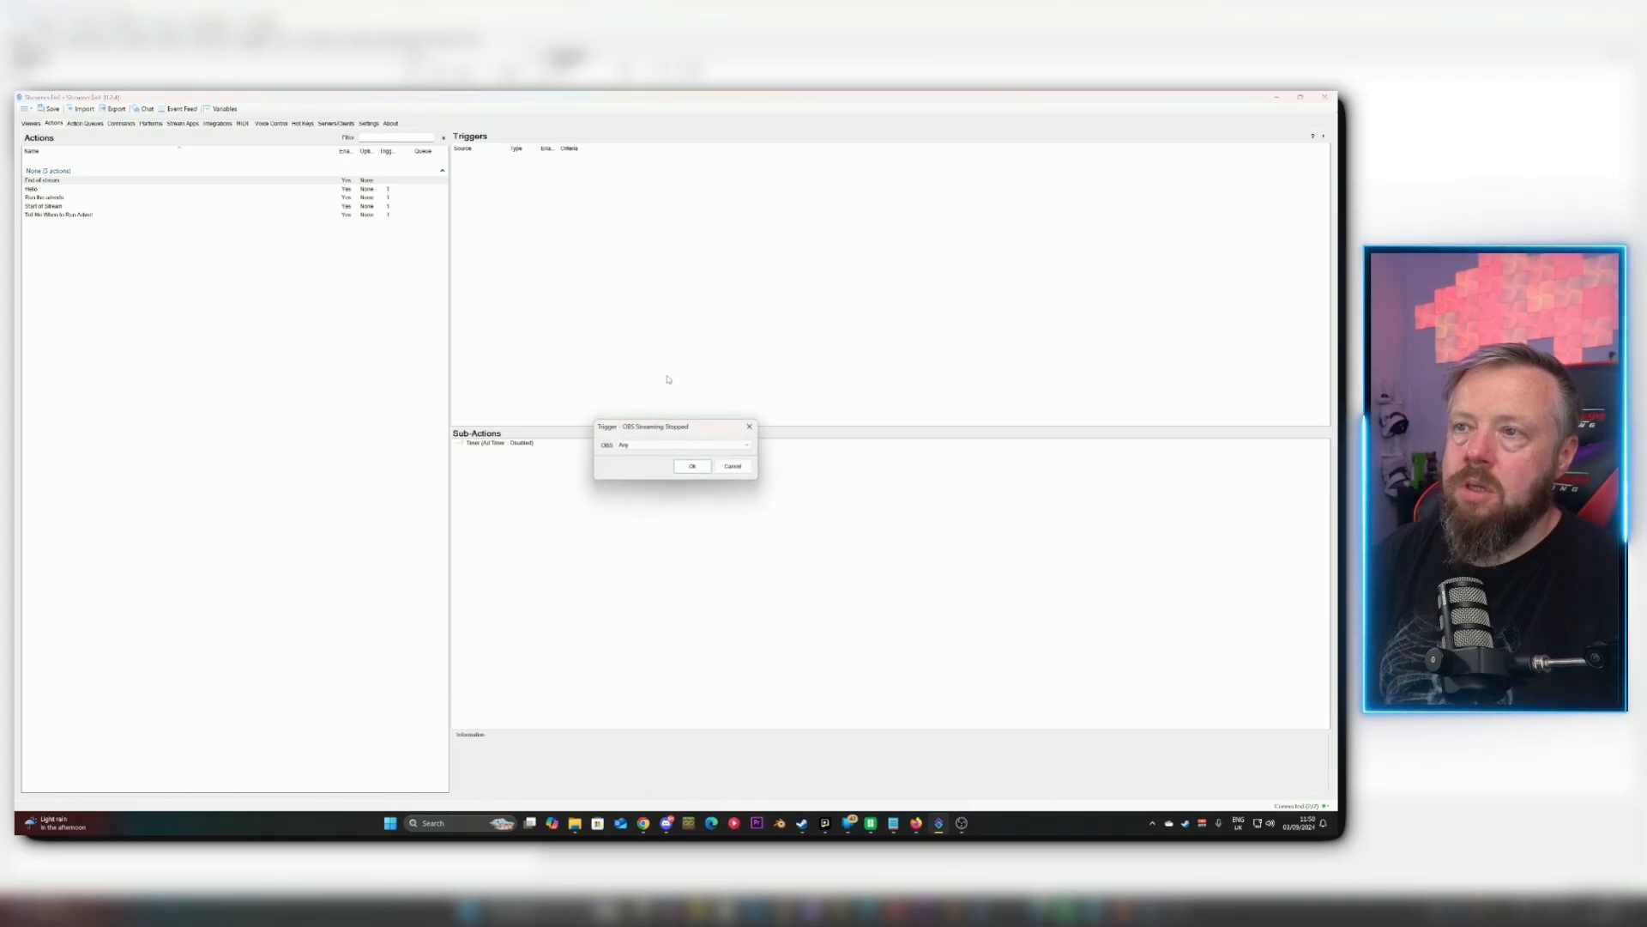
{"action": "left_click", "coordinate": [701, 468]}
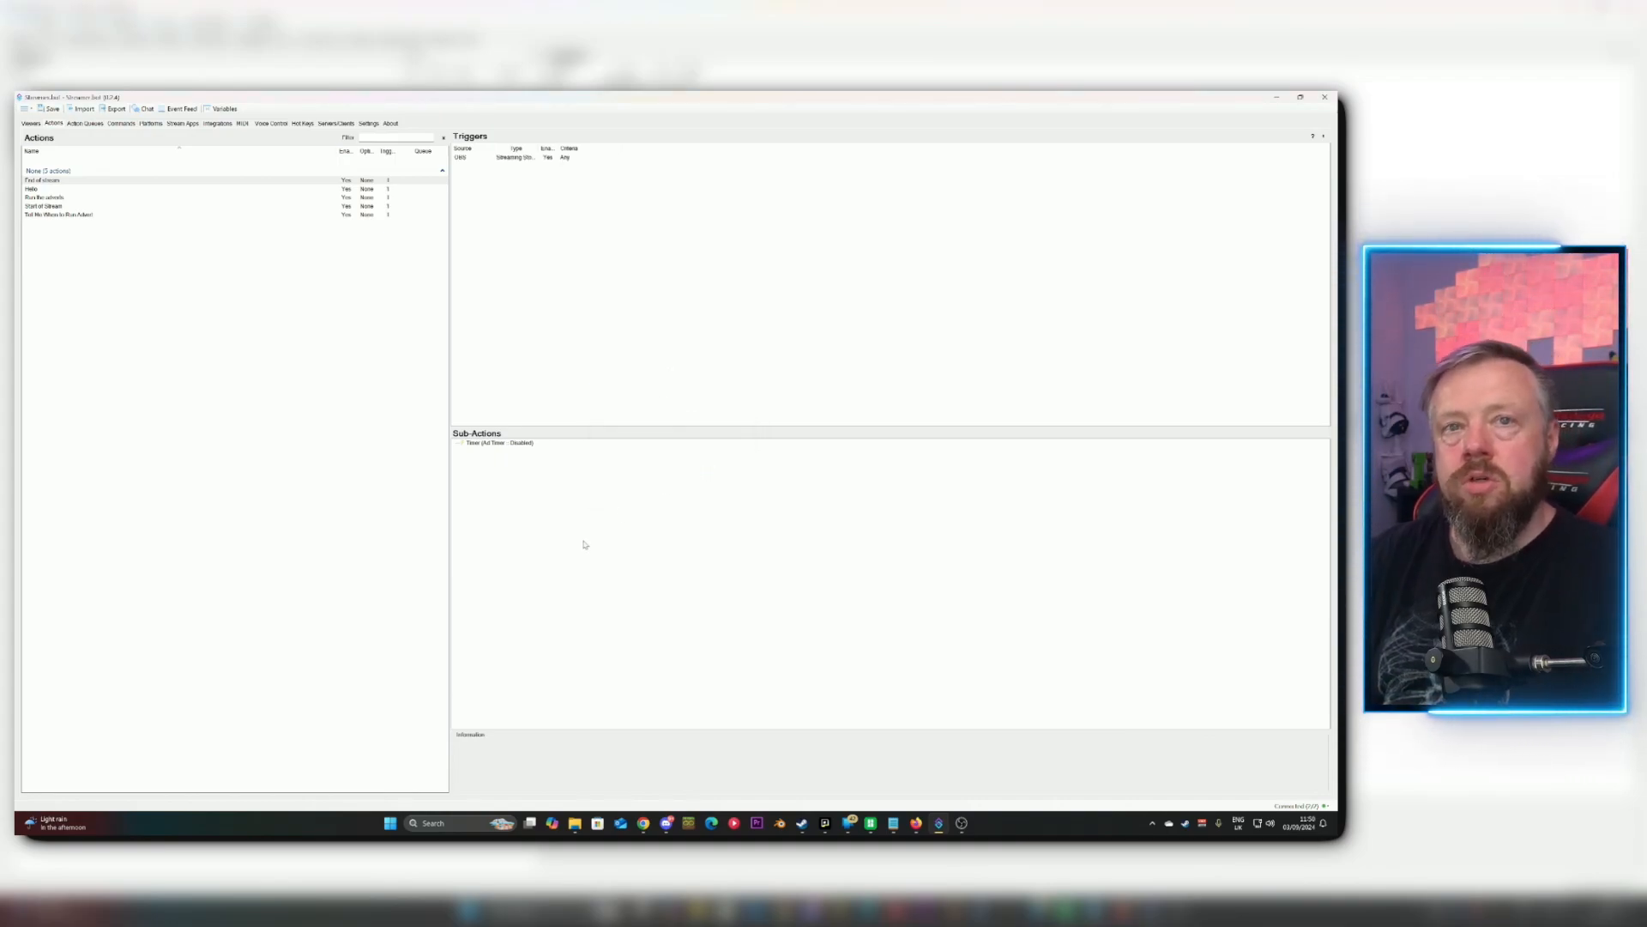